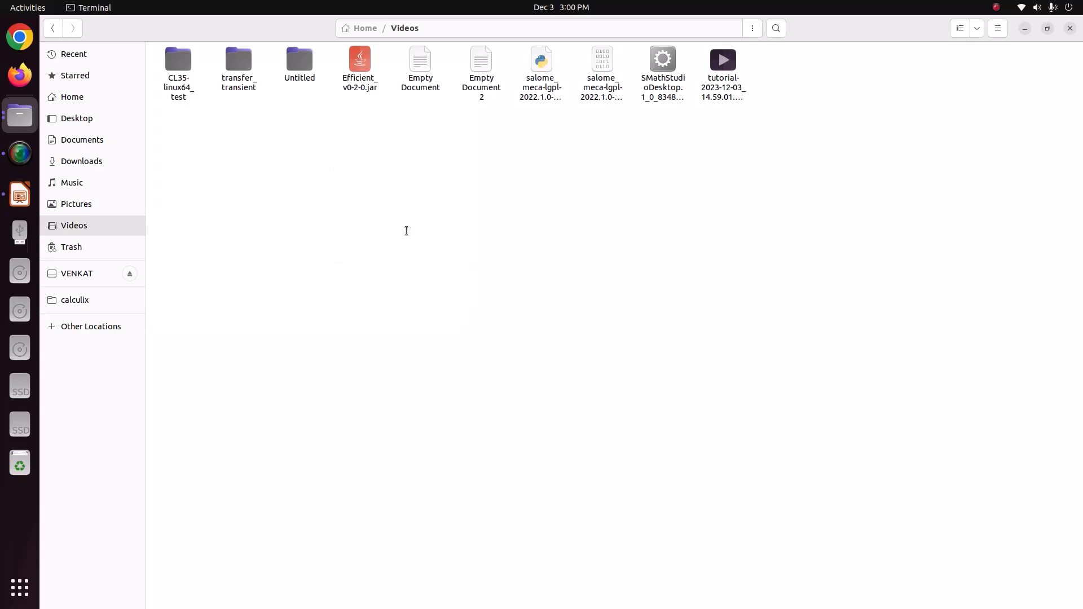
Launch ./salome_meca-lgpl-2022.1.0-1-20221225-scibian-9 with the --soft option from the terminal and switch to the salome_meca window
type("./salome_meca-lgpl-2022.1.0-1-20221225-scibian-9 --soft")
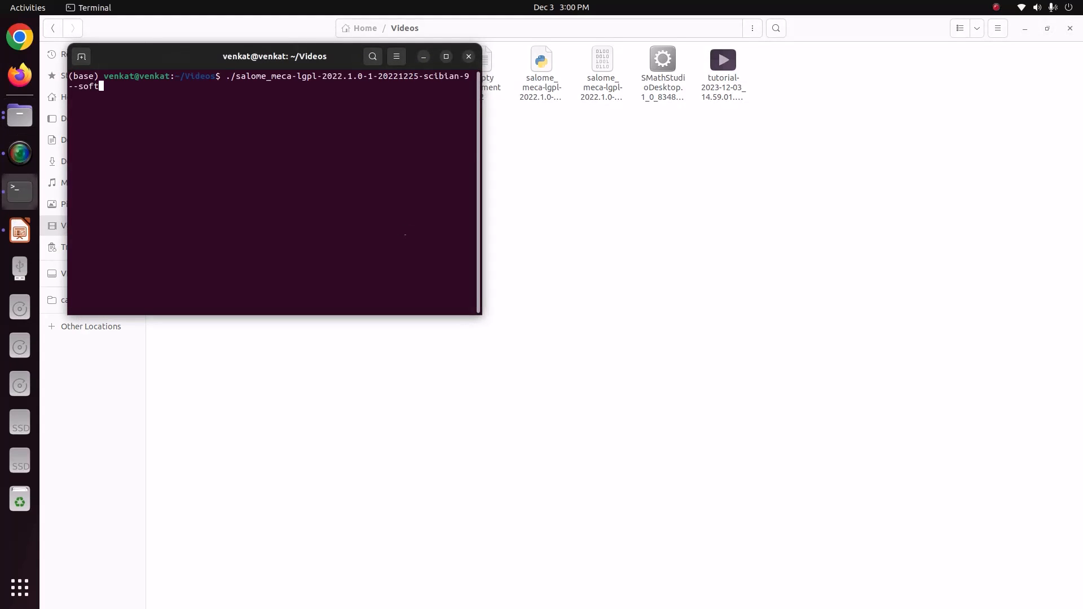
key("Return")
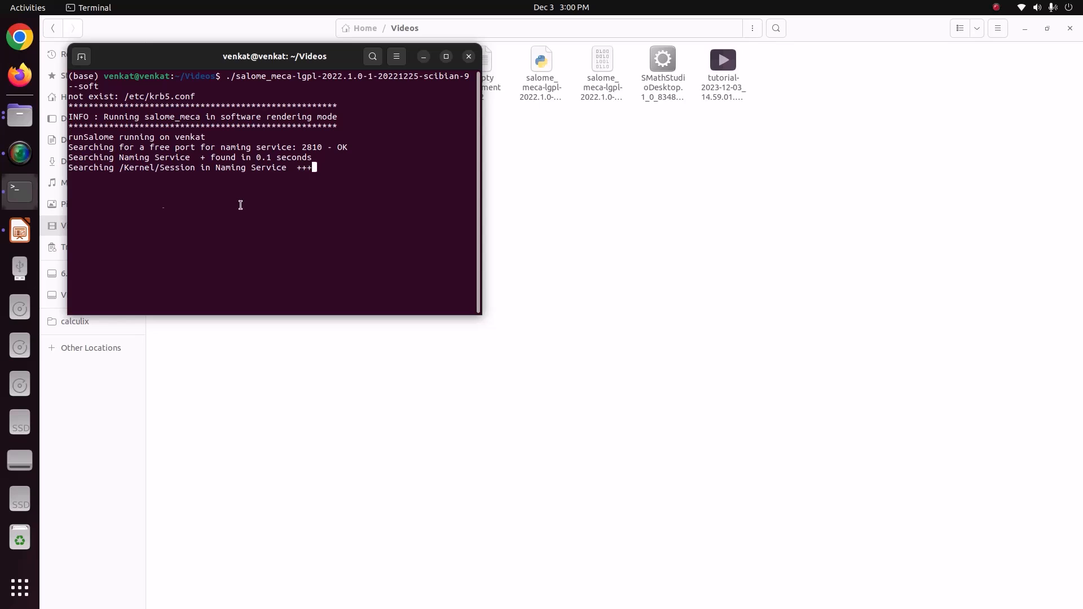
left_click(19, 230)
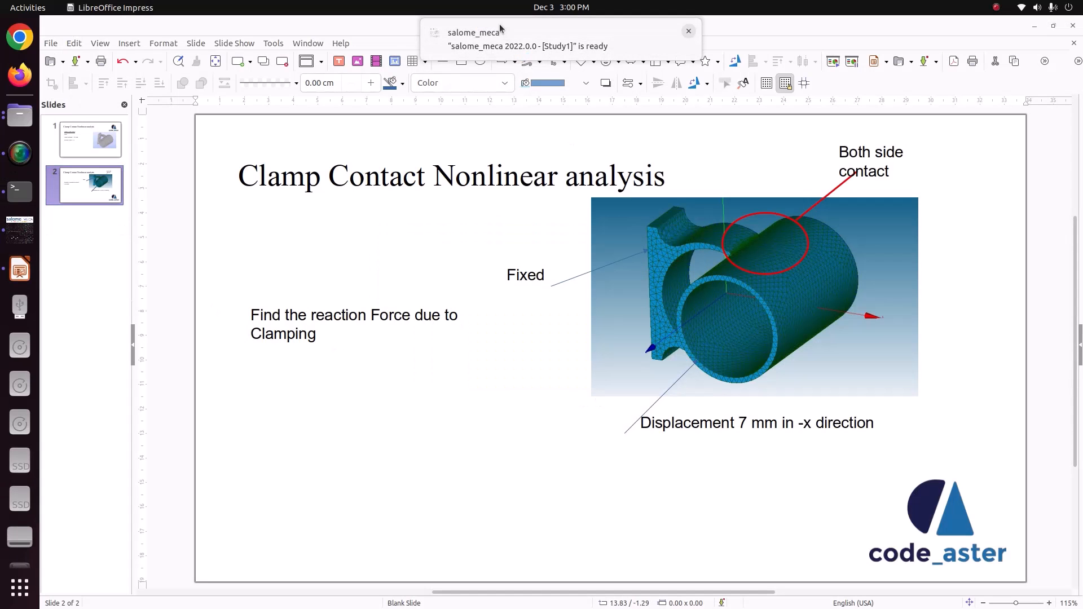
left_click(508, 56)
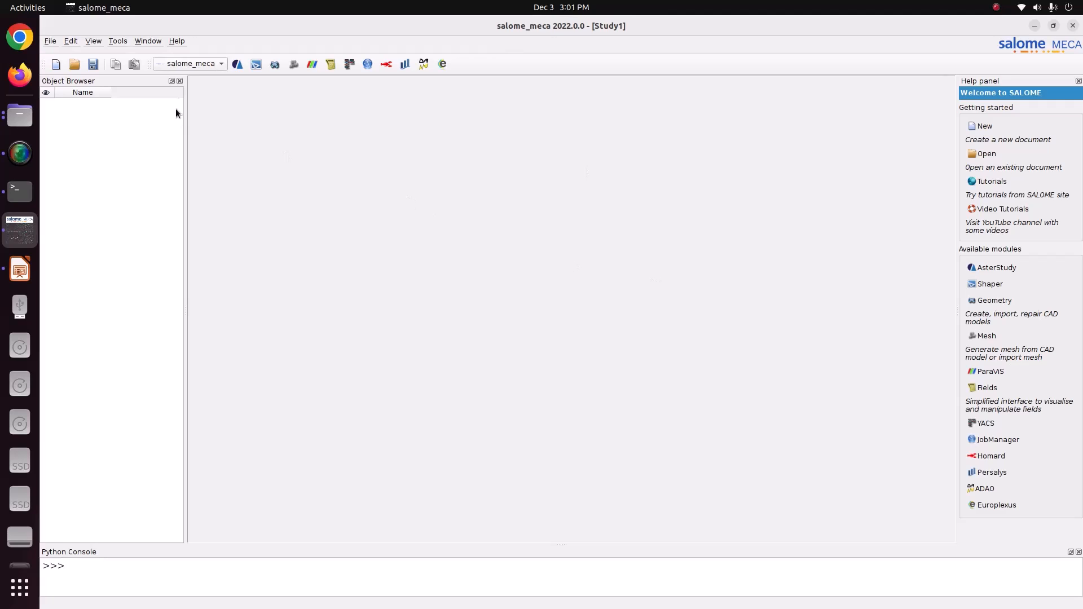
Activate the Geometry module and expand the Geometry entry in the object tree
left_click(187, 64)
left_click(189, 100)
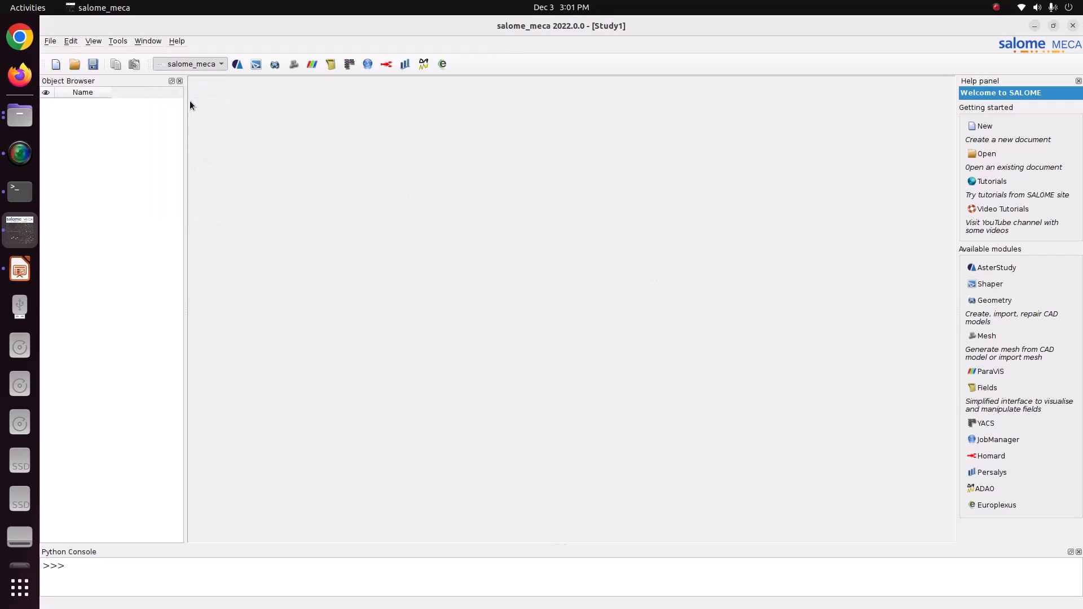
left_click(60, 103)
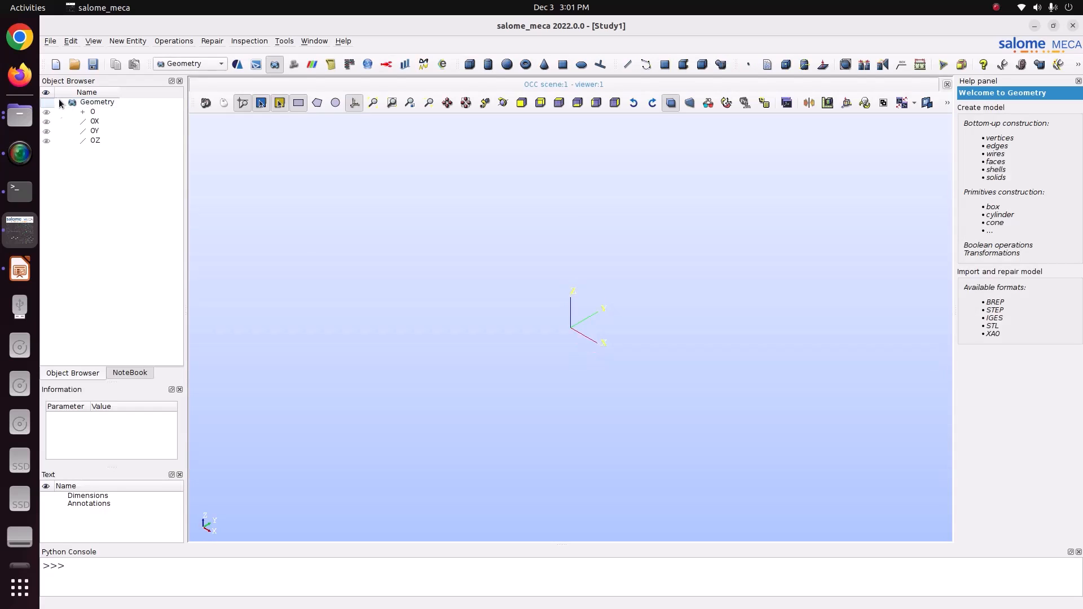
Import the STEP file Contact.STEP from Pictures/CODE_ASTER/49_contact_of_clamp, declining to use the millimetre units embedded in the file
left_click(50, 41)
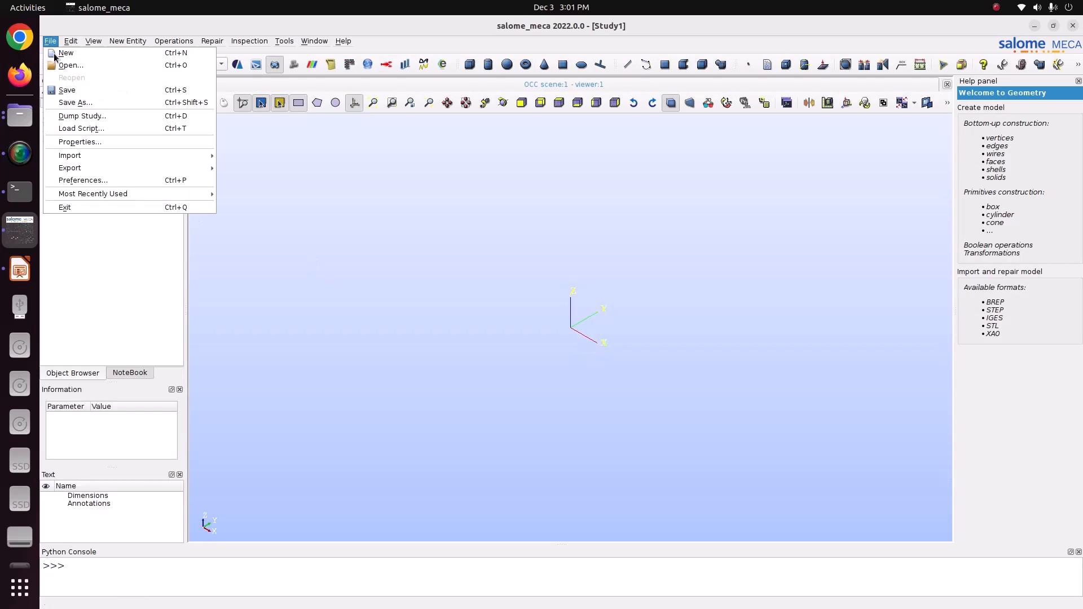
mouse_move(72, 160)
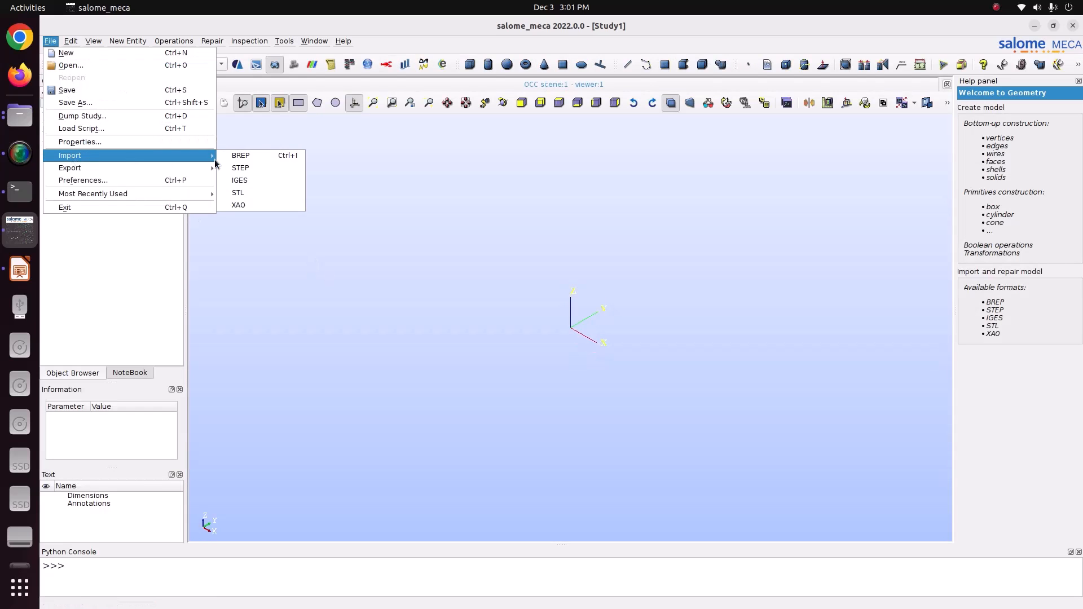
left_click(240, 167)
left_click(412, 237)
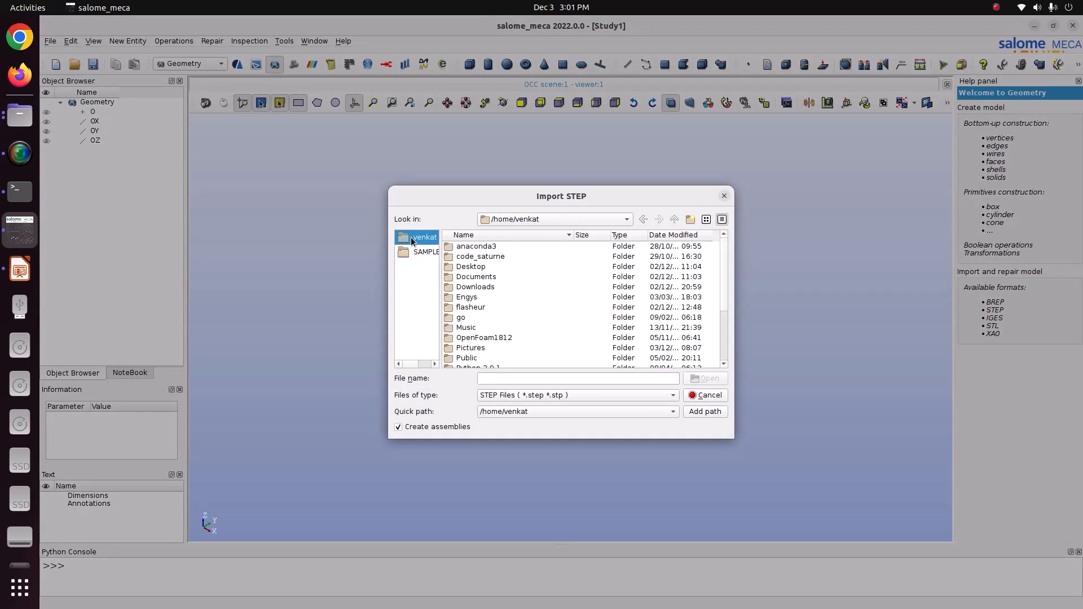
double_click(484, 348)
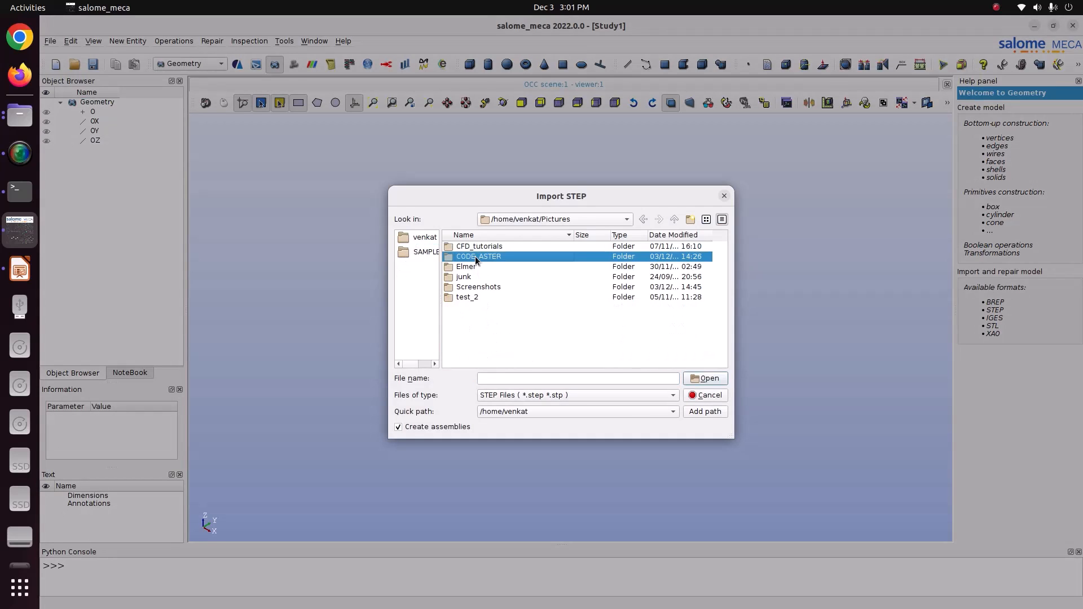
double_click(477, 258)
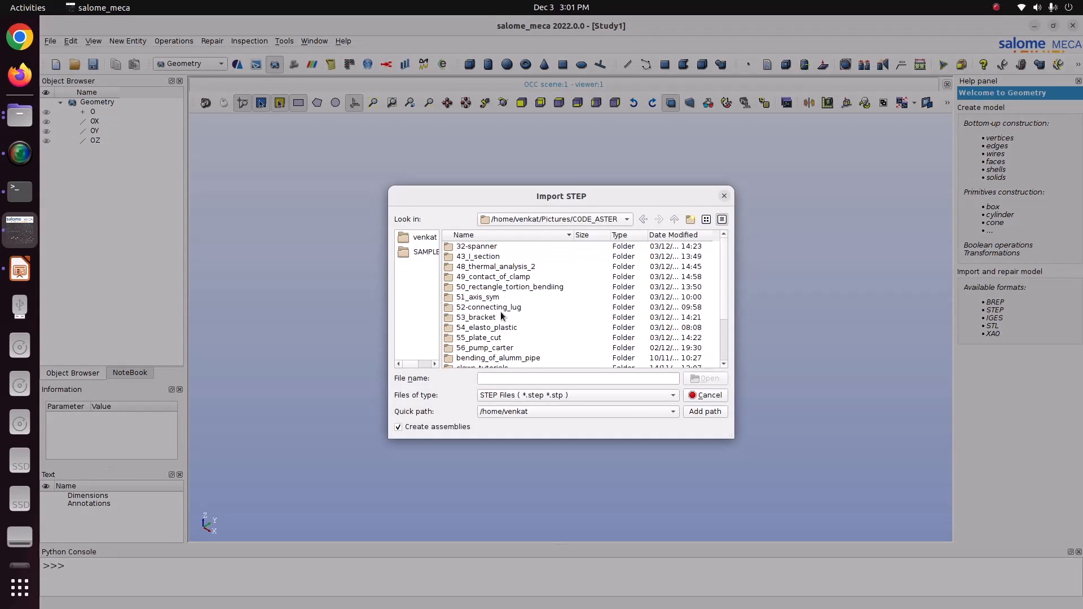
double_click(495, 277)
left_click(482, 258)
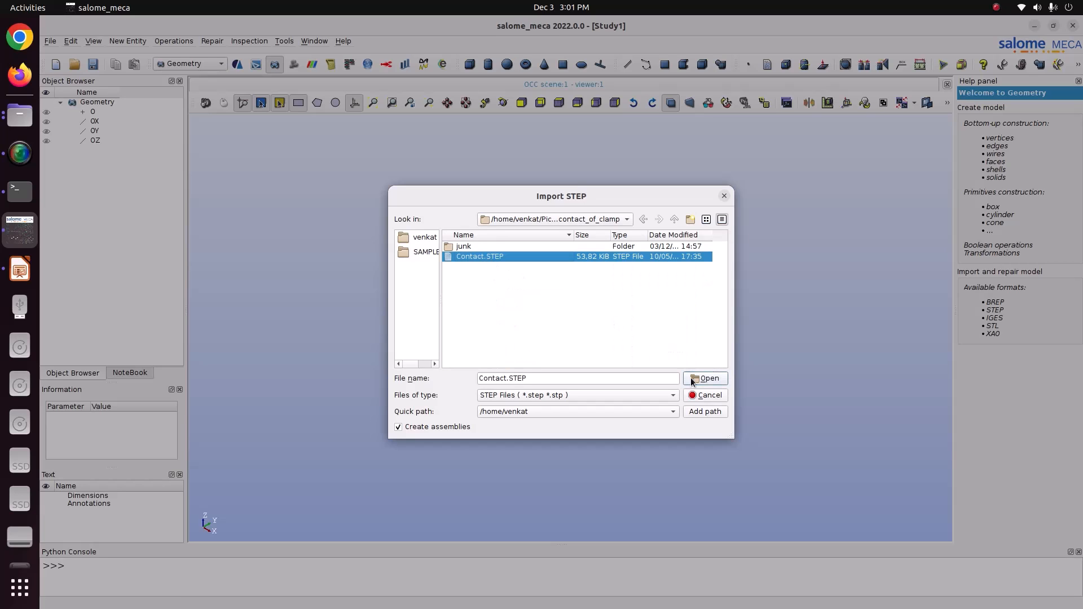
left_click(705, 379)
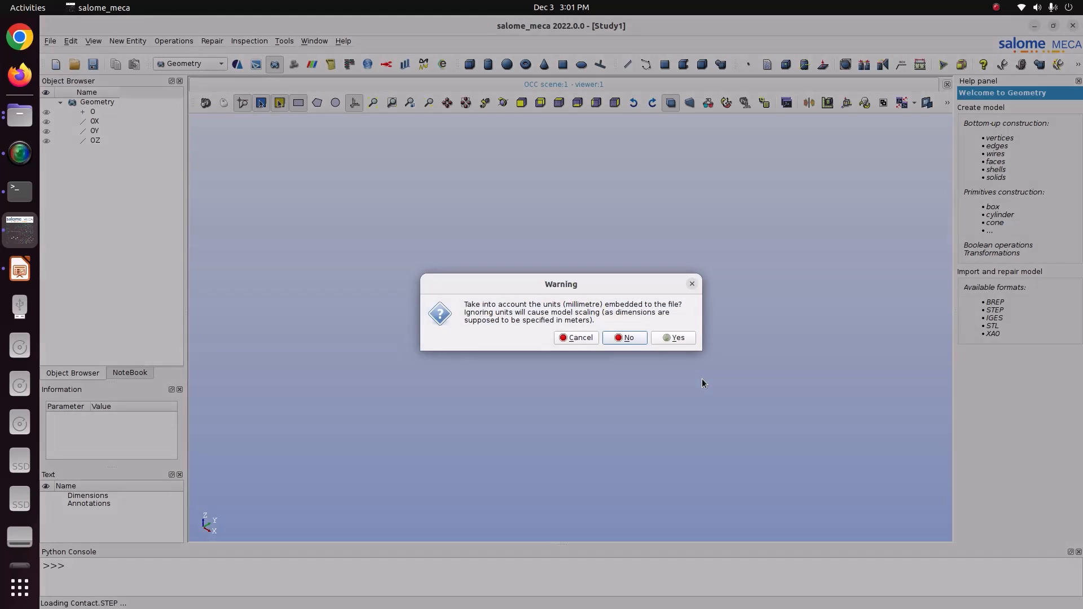
left_click(629, 338)
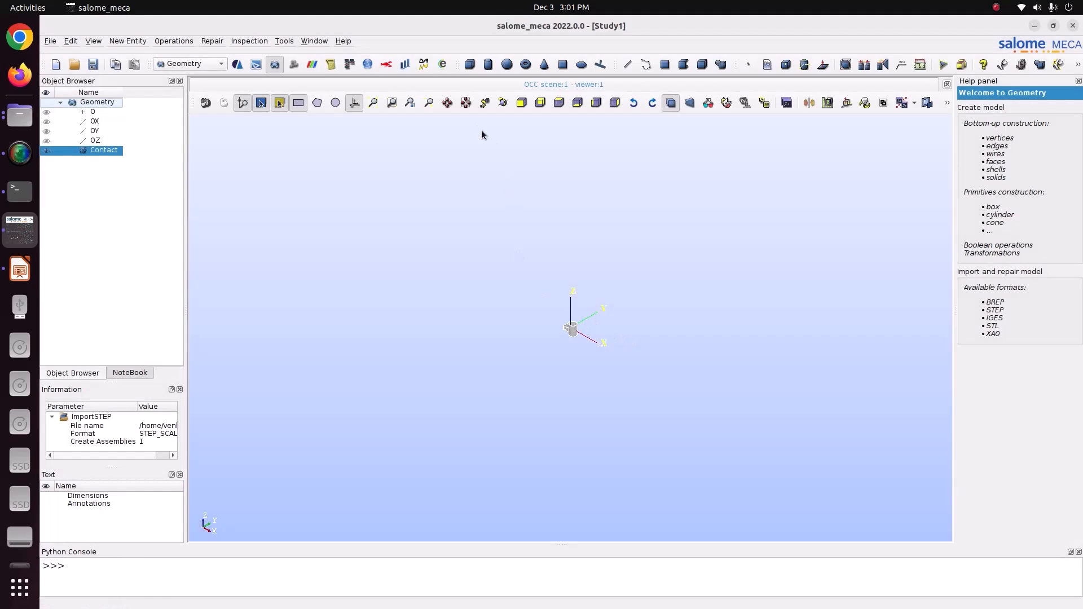
Inspect the imported Contact model from several sides and check its bounding box dimensions without creating a box
left_click(372, 104)
right_click_drag(415, 203, 557, 297, "ctrl")
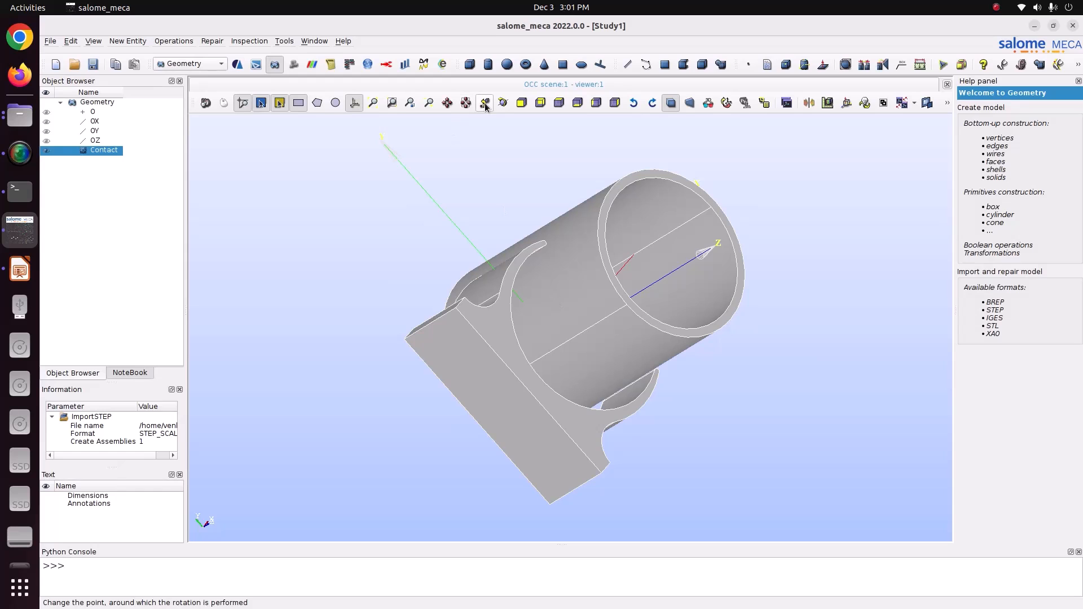
right_click_drag(496, 176, 674, 277, "ctrl")
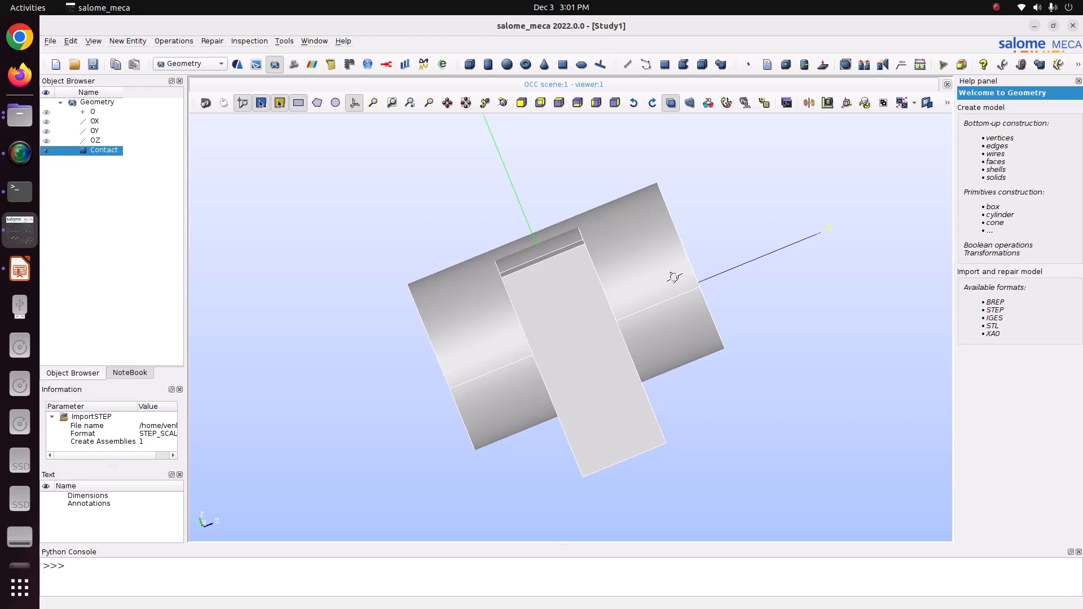
right_click_drag(674, 277, 537, 171, "ctrl")
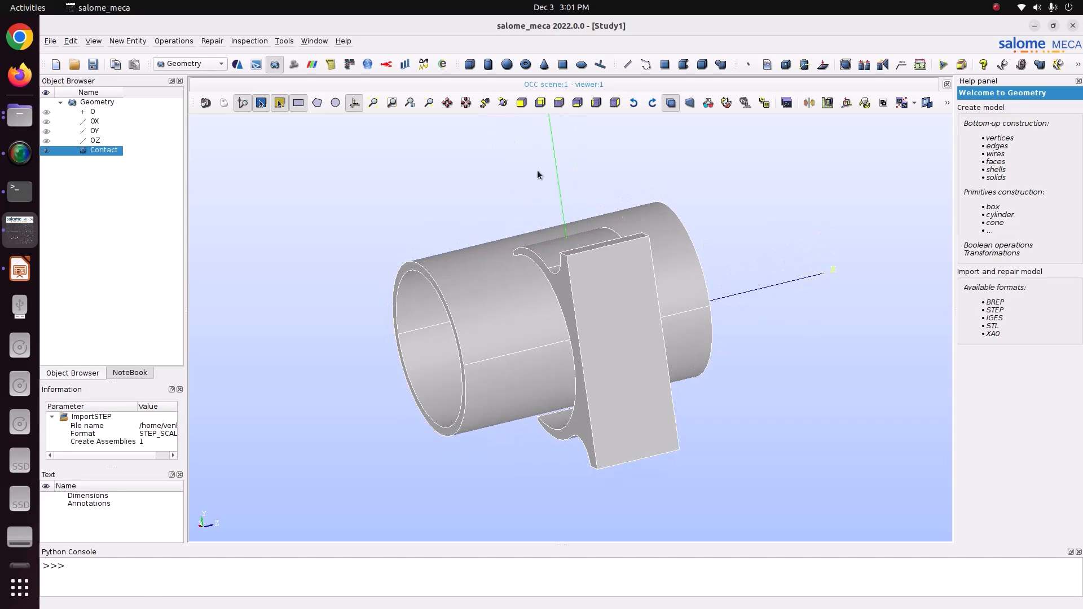
left_click(245, 42)
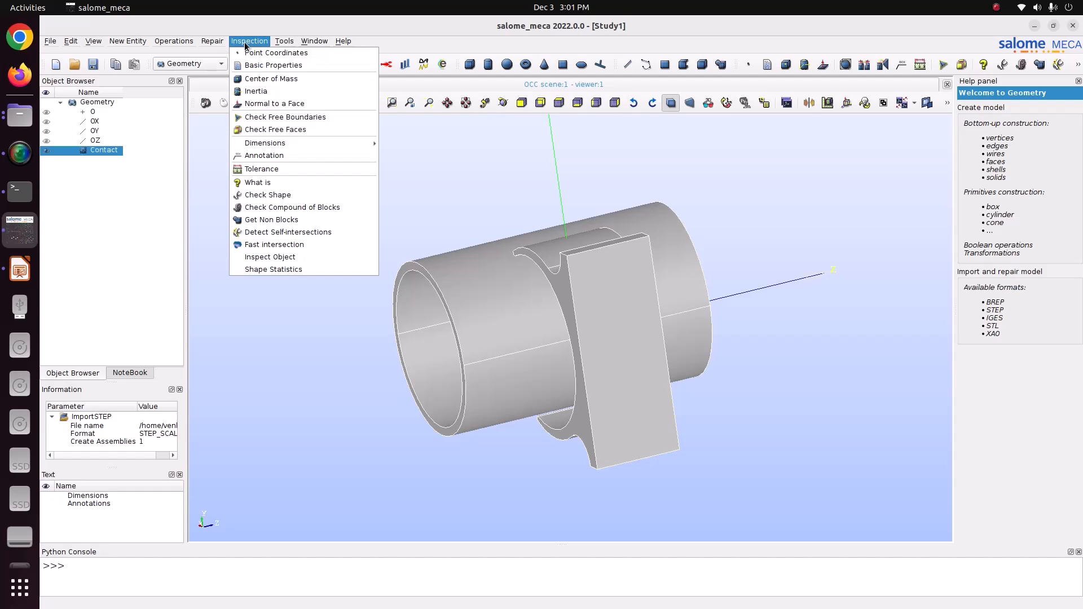
mouse_move(271, 143)
left_click(409, 143)
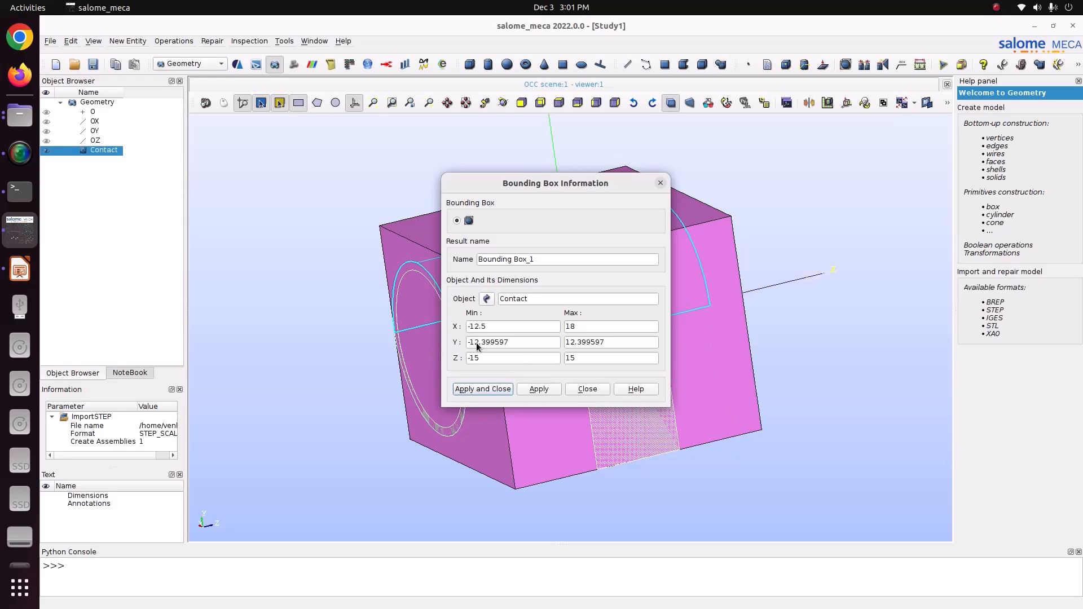
left_click(586, 390)
Save the study as Study1 in HDF format in the 49_contact_of_clamp folder
left_click(503, 102)
left_click_drag(423, 230, 122, 232)
left_click(502, 102)
left_click_drag(711, 204, 532, 320)
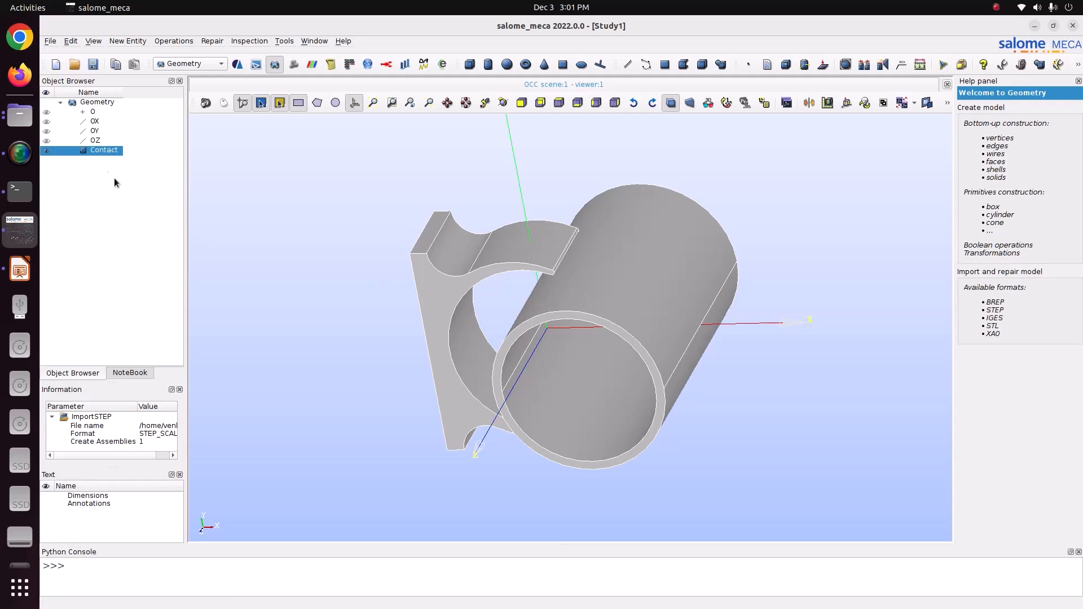
left_click(50, 42)
left_click(68, 103)
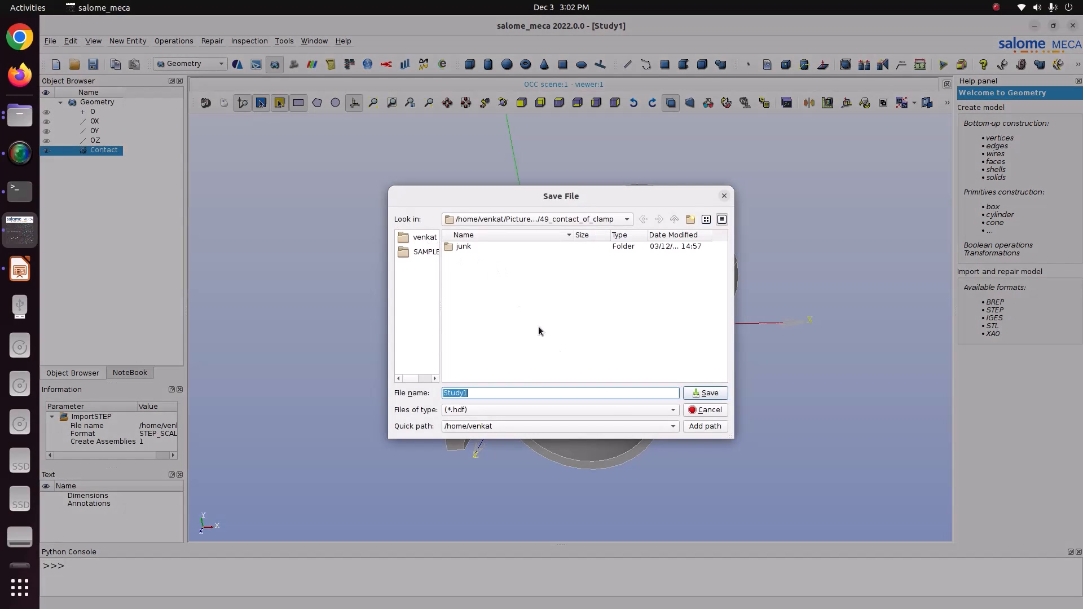
left_click(695, 394)
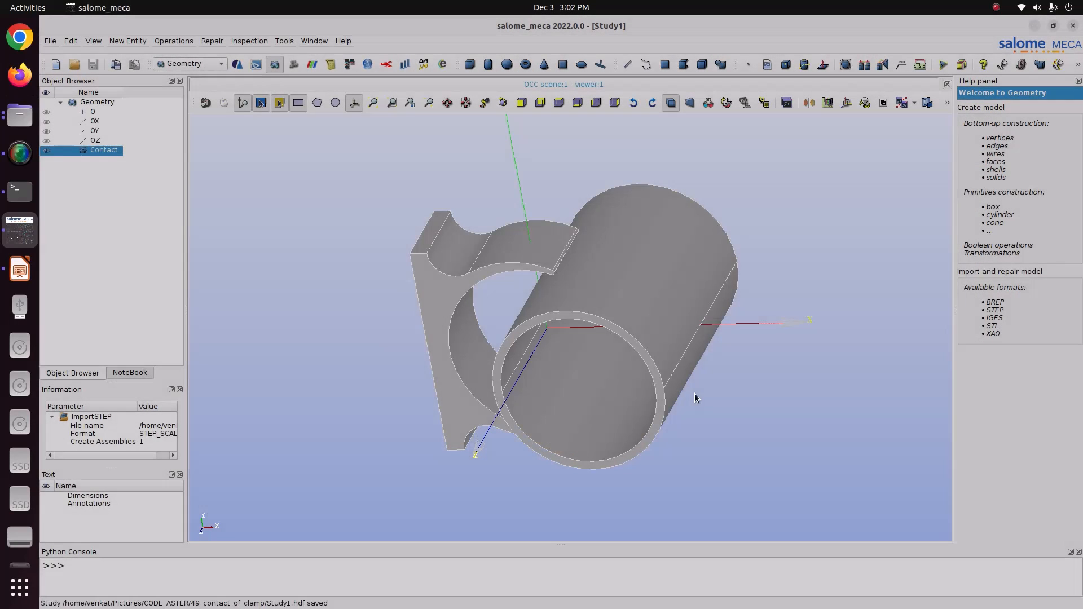
Create a solid group named clamp on Contact, containing the clamp body
right_click(110, 154)
left_click(158, 188)
left_click(563, 155)
left_click_drag(578, 122, 292, 98)
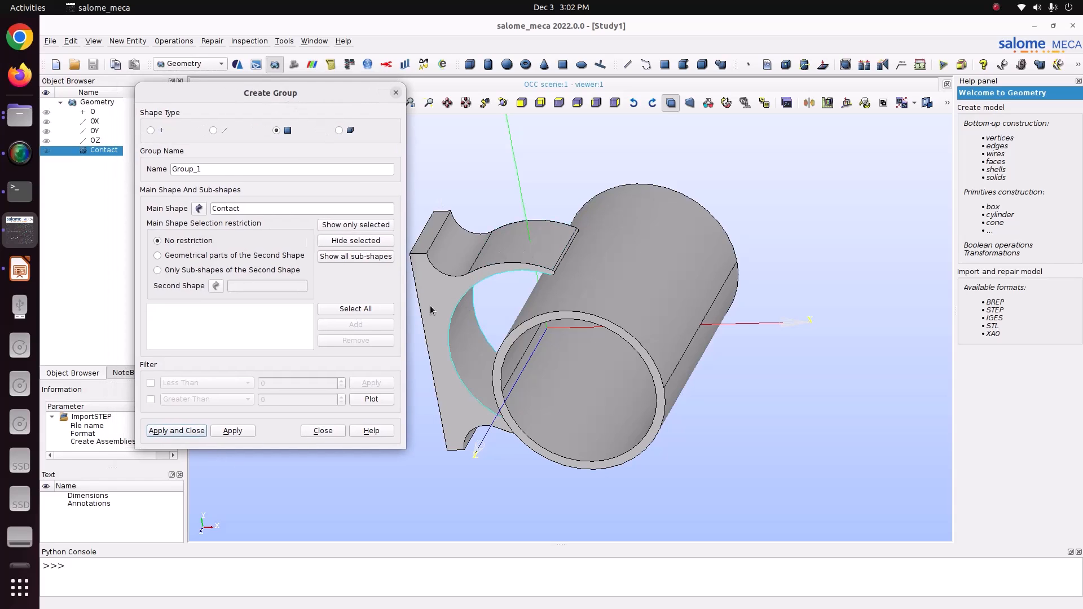
left_click(339, 131)
left_click(482, 255)
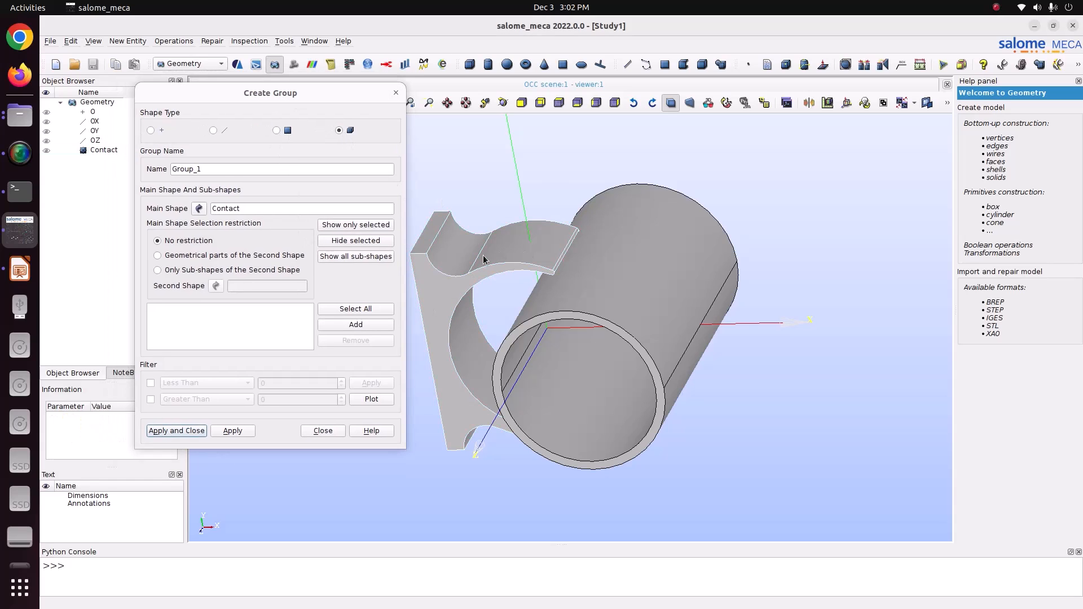
left_click(356, 324)
double_click(208, 171)
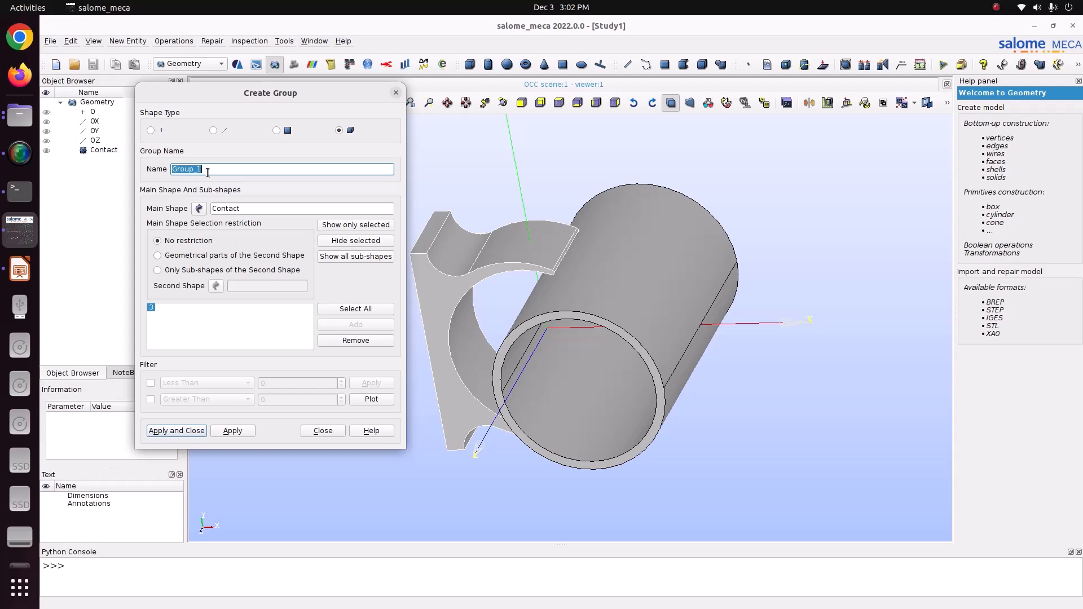
type("clamp")
left_click(235, 432)
Create a second solid group named cylinder on Contact, containing the tube body
left_click(671, 309)
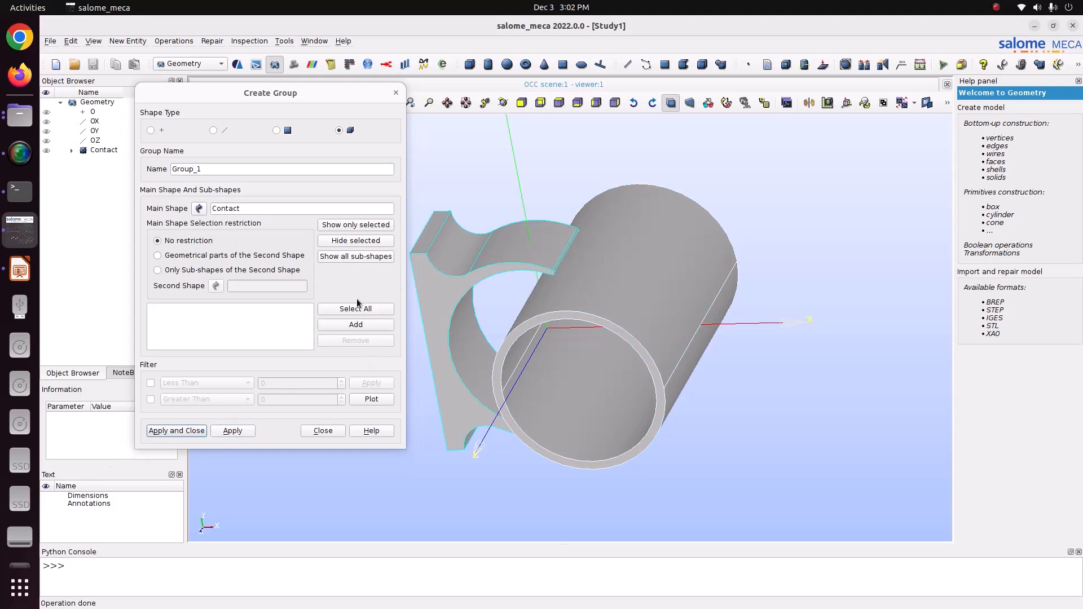
double_click(218, 167)
type("cylinder")
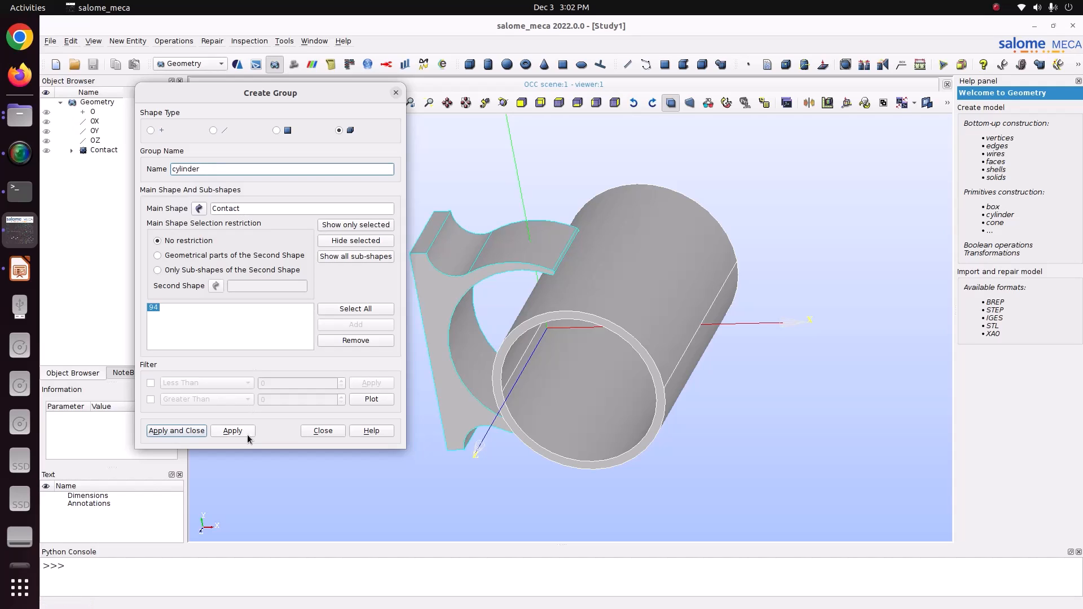
left_click(247, 433)
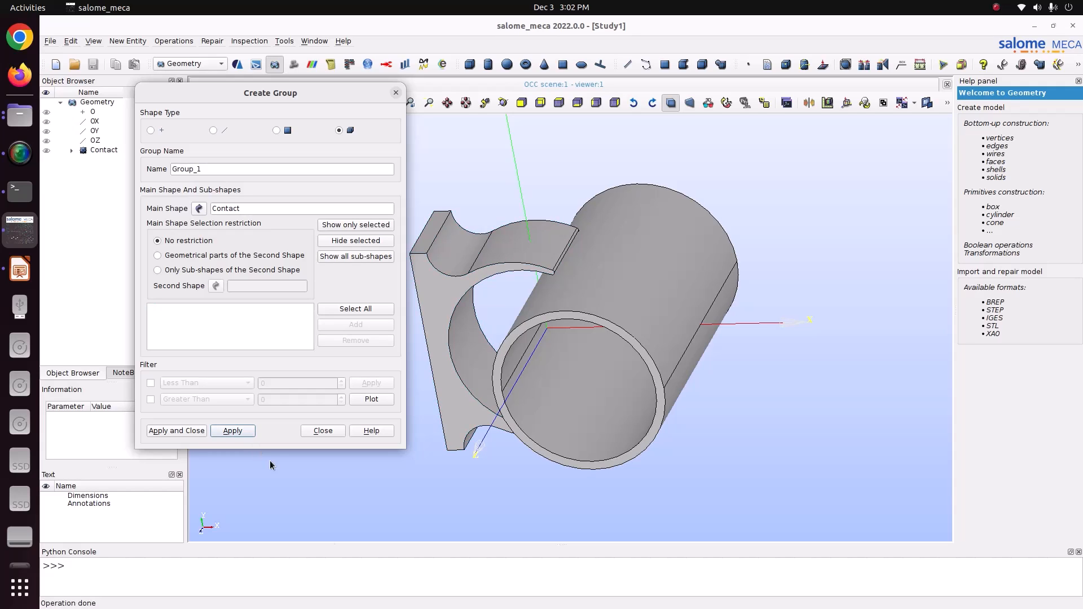
Create a face group named Fix from the flat back face of the clamp's base plate
left_click(276, 130)
left_click(503, 102)
left_click_drag(531, 215, 788, 213)
left_click(496, 287)
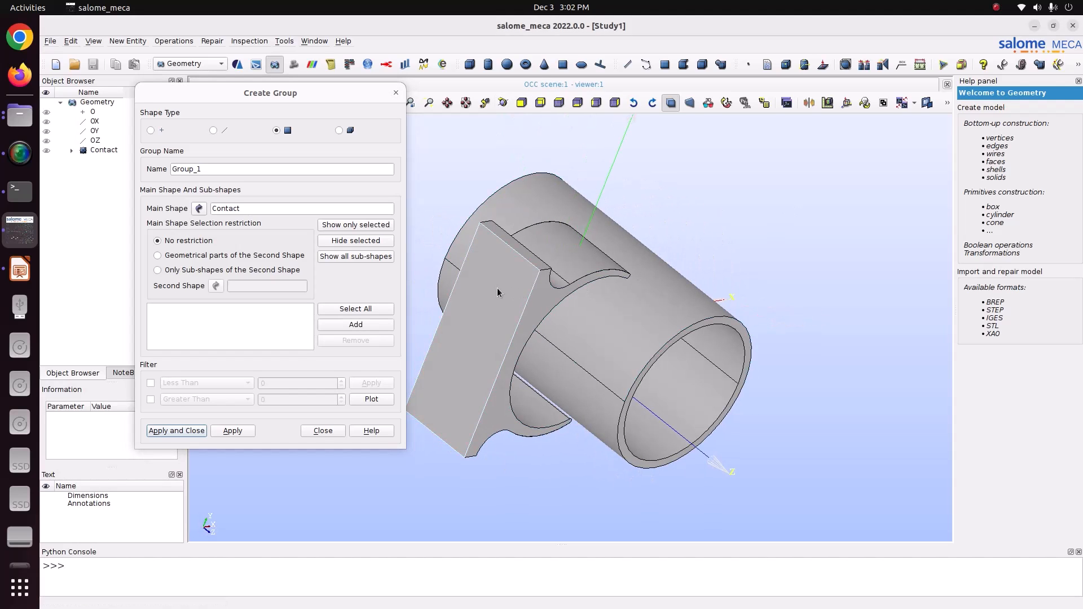
left_click(366, 327)
double_click(236, 174)
type("F")
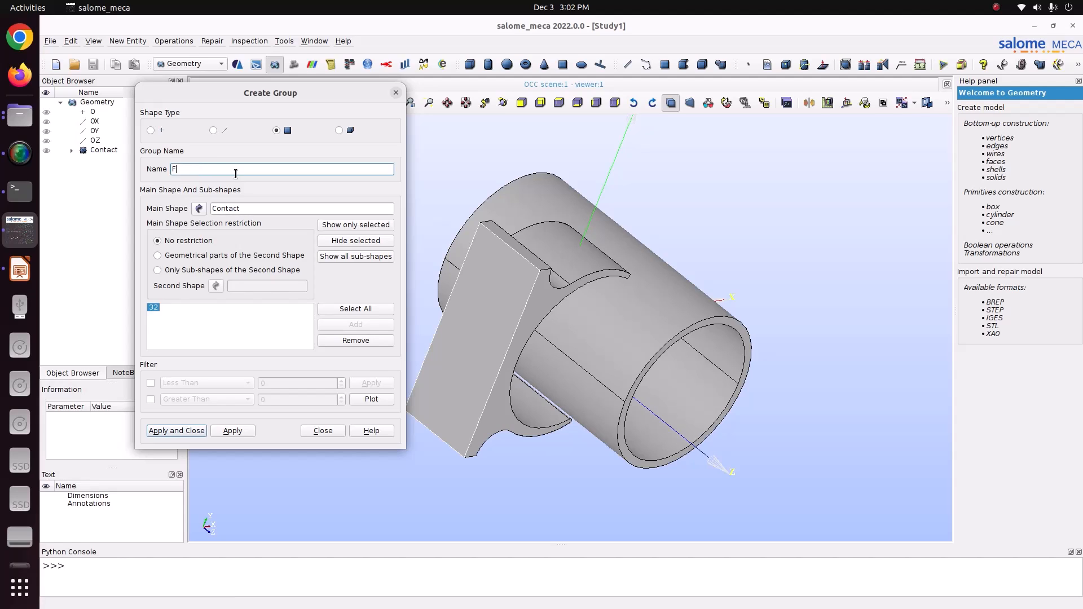
type("ix")
left_click(236, 430)
Create a face group named disp from the two annular end faces of the cylinder
left_click_drag(554, 146, 618, 283)
left_click(628, 301)
left_click(392, 326)
left_click(502, 102)
left_click_drag(513, 118, 428, 356)
left_click(427, 357)
left_click(355, 324)
double_click(208, 173)
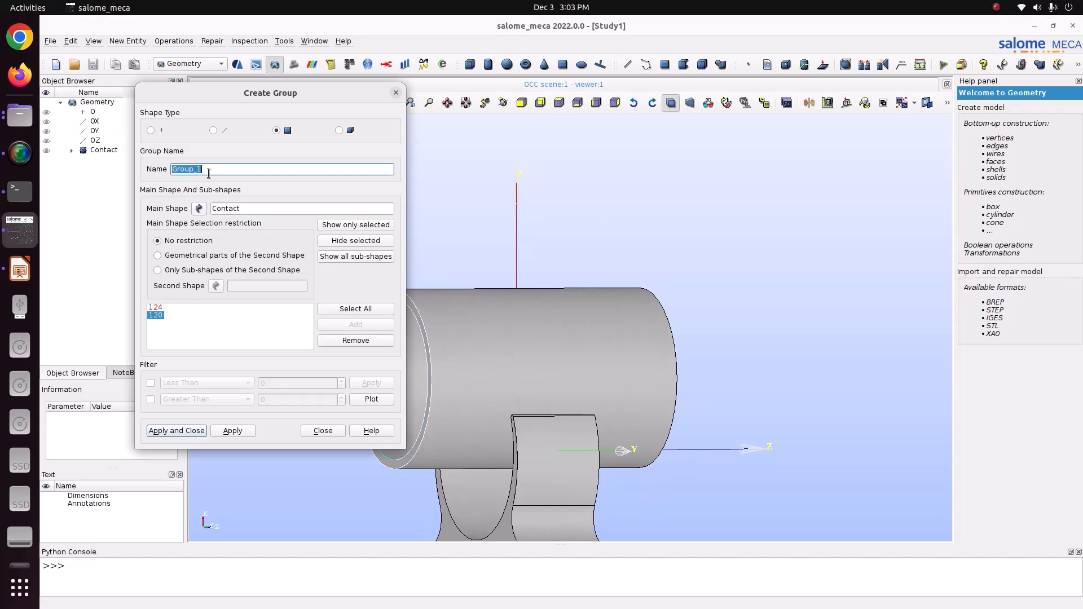
type("disp")
left_click(234, 430)
Add one half of the cylinder's outer curved surface to a new face group on Contact
scroll(743, 253, "down", 5)
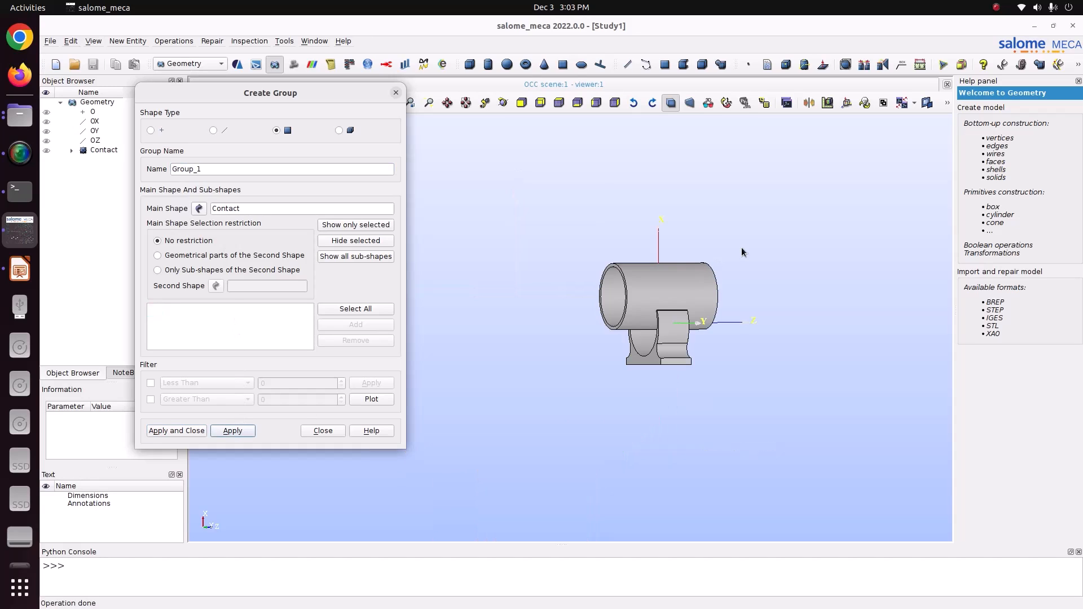
left_click(503, 102)
left_click_drag(519, 139, 504, 257)
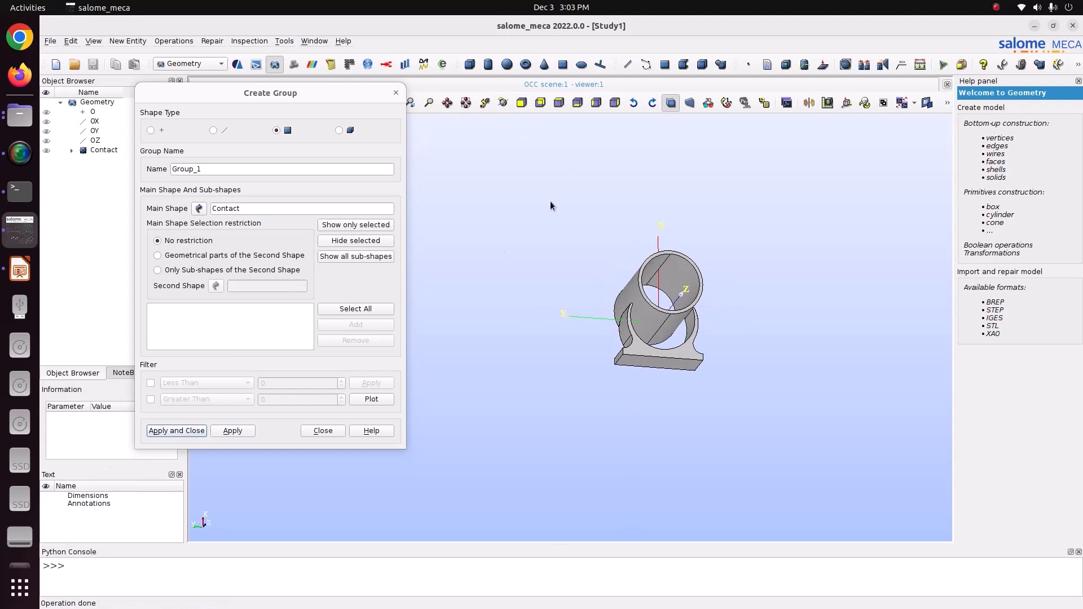
left_click_drag(718, 223, 702, 448)
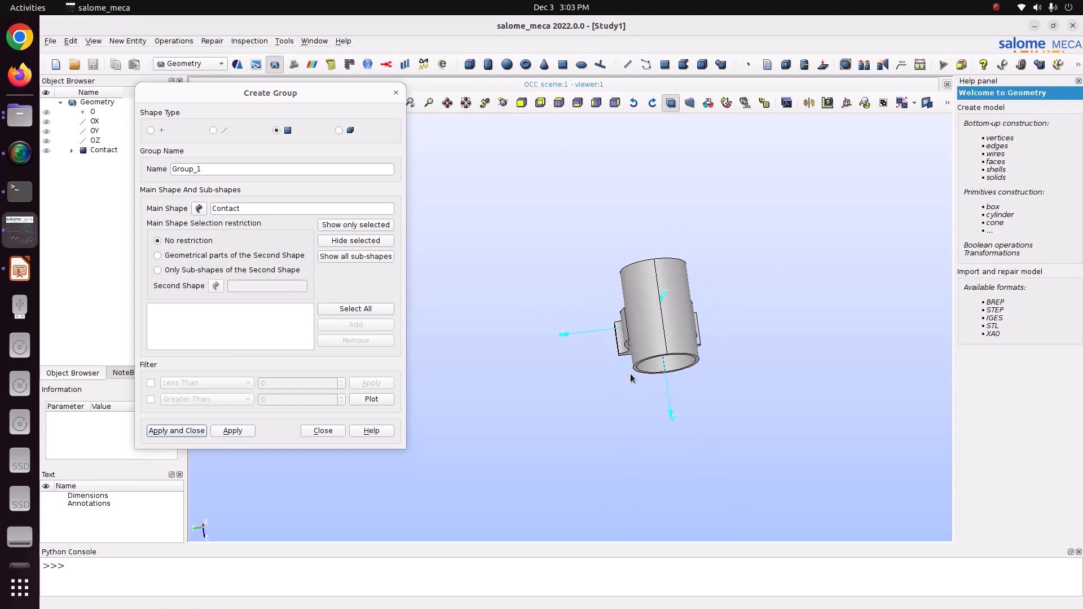
left_click(503, 102)
left_click_drag(504, 232, 856, 128)
scroll(717, 287, "up", 8)
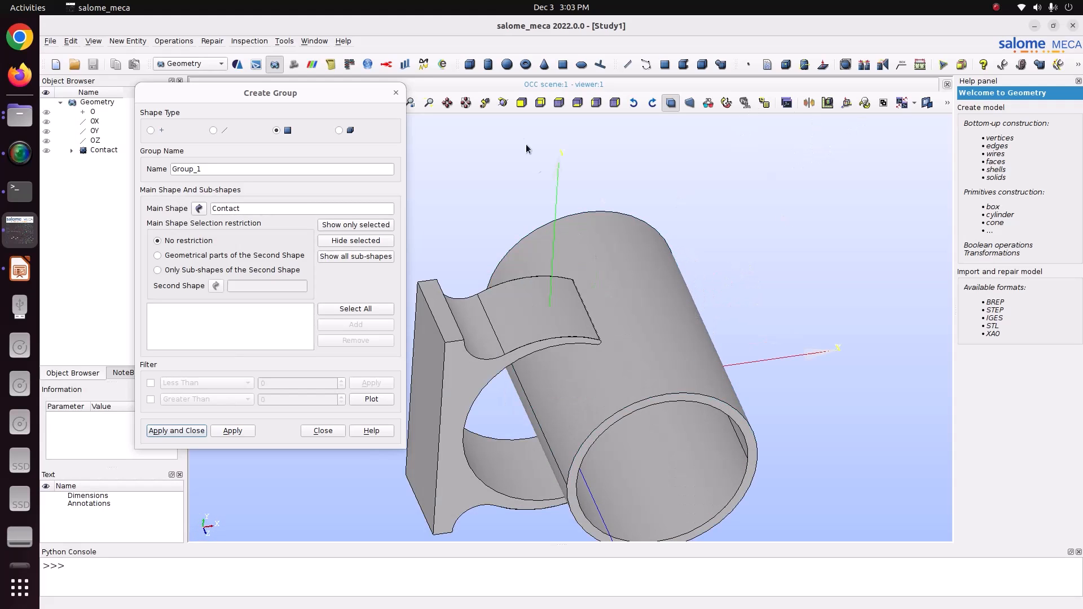
left_click(503, 103)
left_click_drag(643, 282, 561, 184)
left_click(447, 103)
scroll(576, 230, "up", 3)
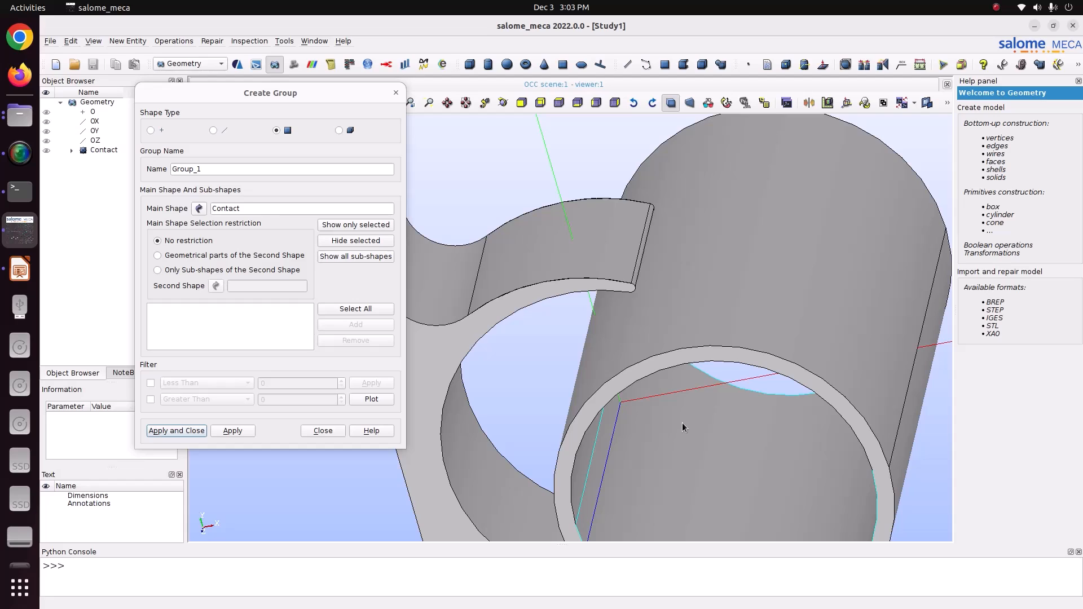
left_click(747, 317)
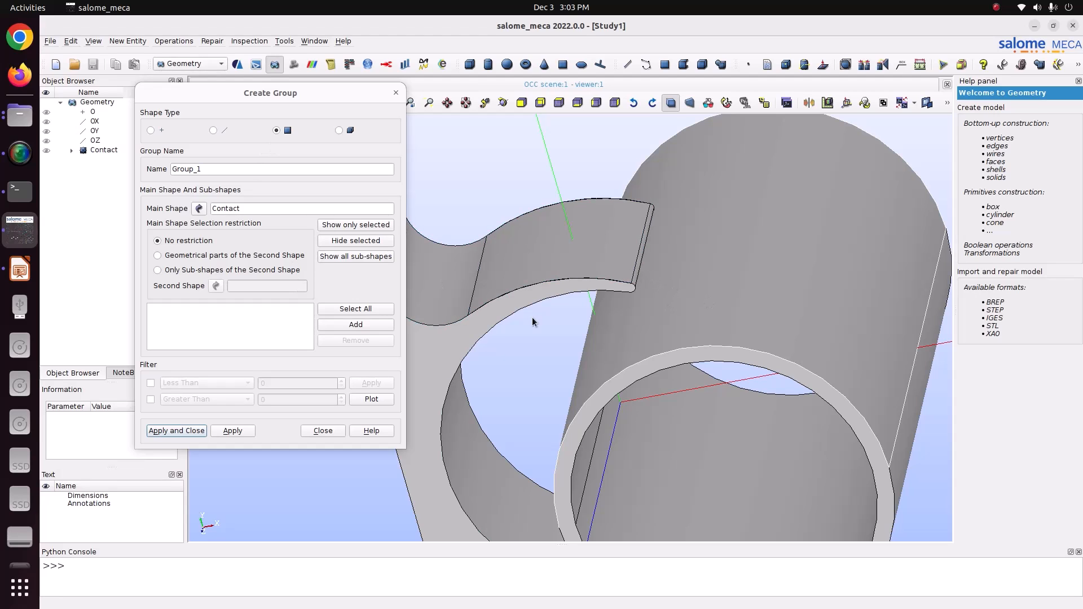
left_click(354, 325)
Add the other half of the cylinder's outer surface and create the face group as master
scroll(704, 262, "down", 5)
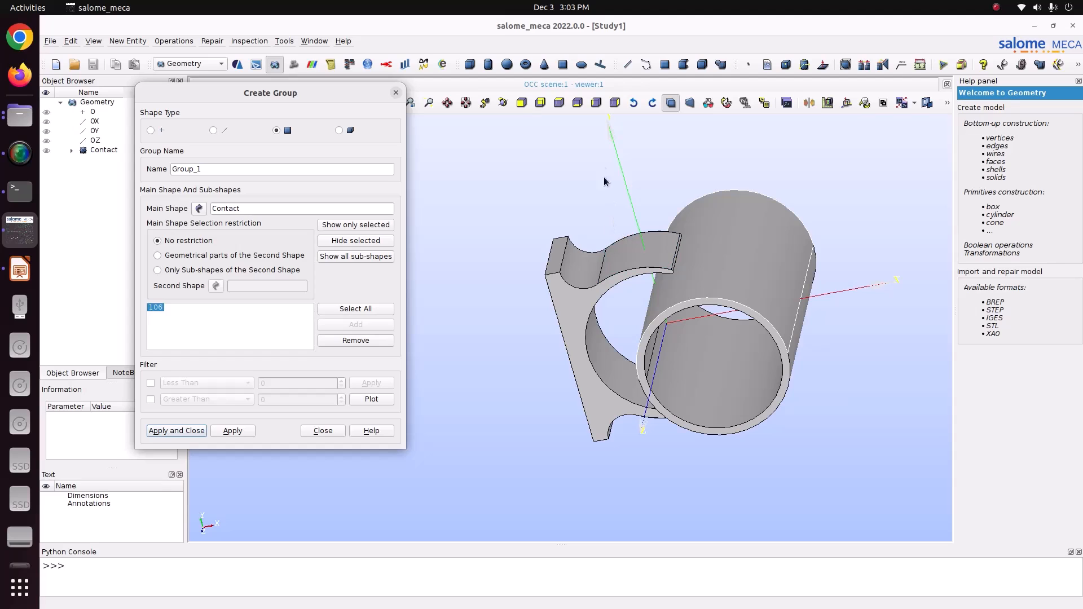
right_click_drag(686, 294, 800, 205, "ctrl")
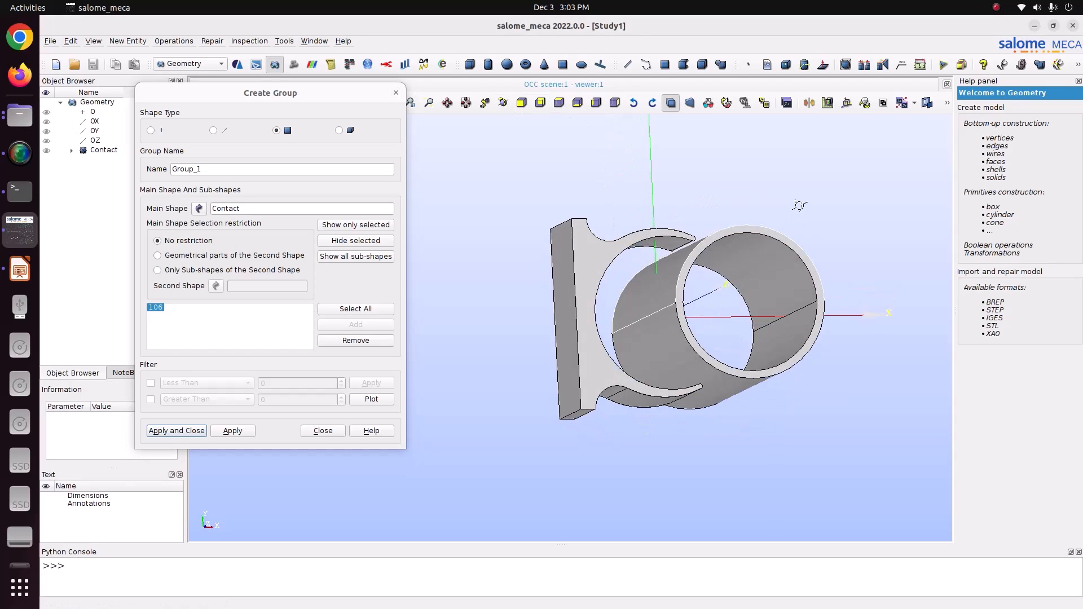
left_click(675, 350)
left_click(374, 325)
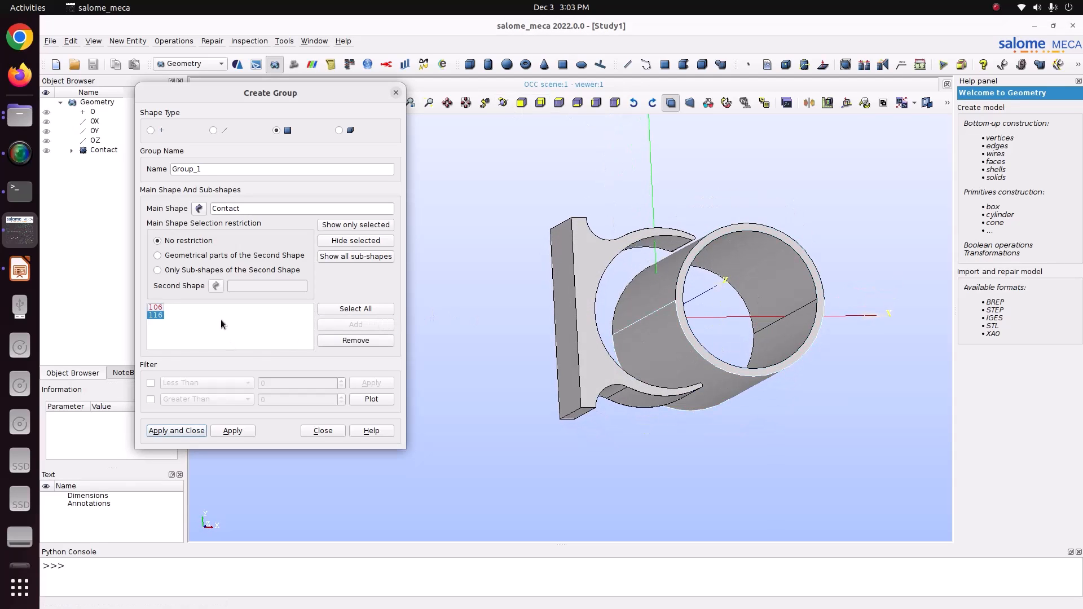
double_click(212, 169)
type("master")
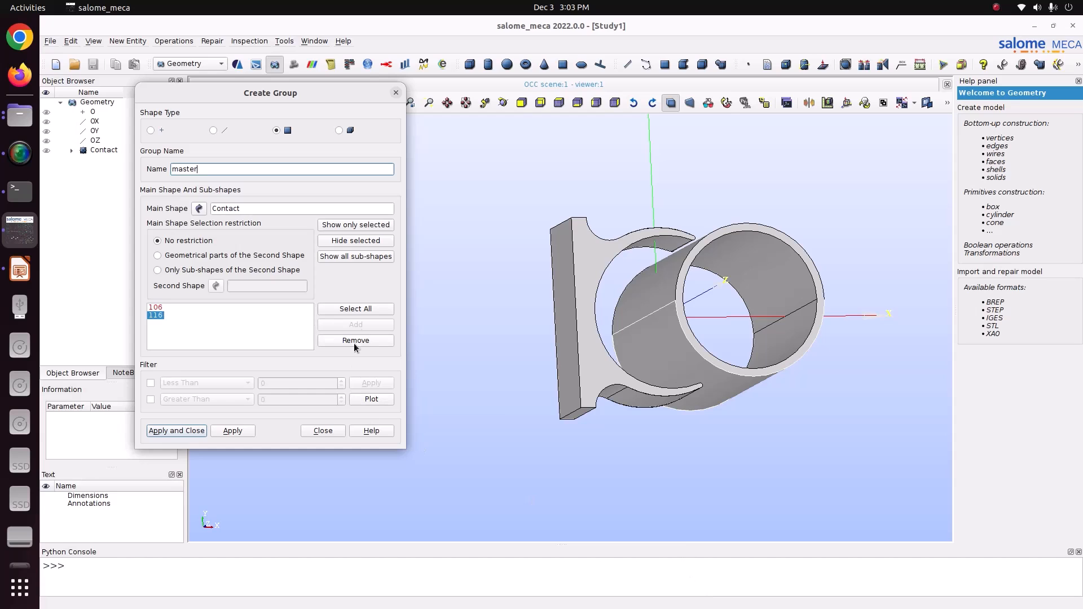
left_click(233, 431)
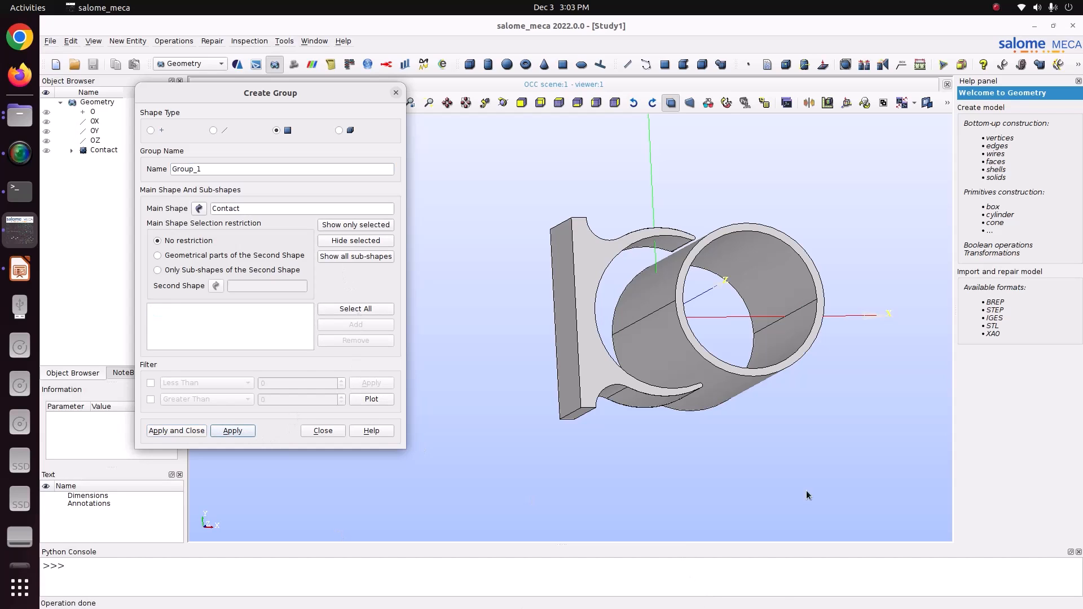
Add the two rounded tip faces of the clamp's upper arm to a new face group on Contact
left_click(503, 103)
left_click_drag(507, 147, 676, 254)
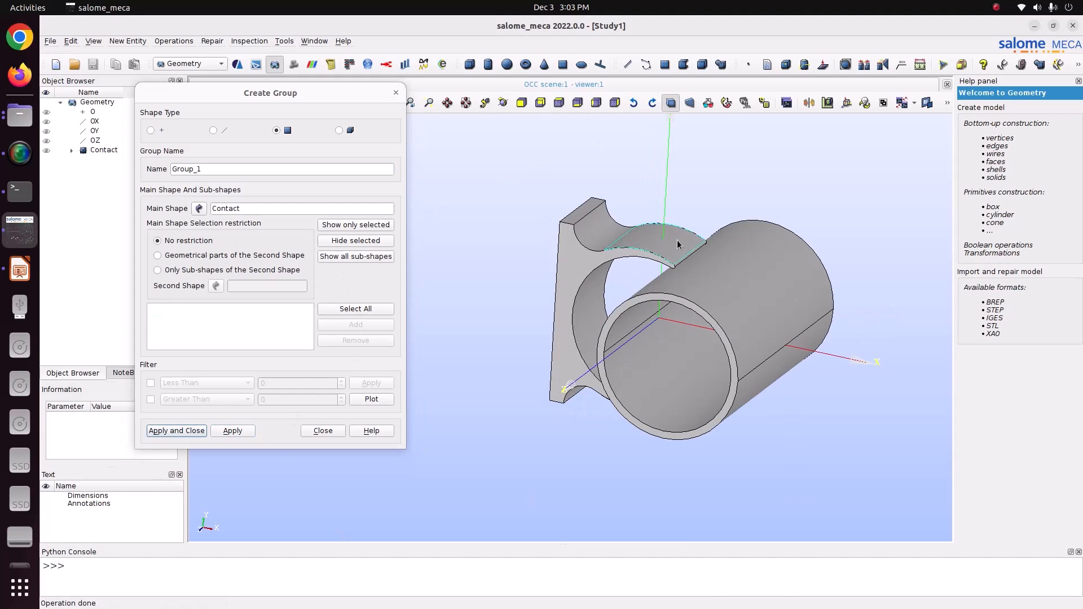
scroll(666, 259, "up", 10)
left_click(666, 260)
left_click(503, 102)
left_click_drag(621, 203, 787, 261)
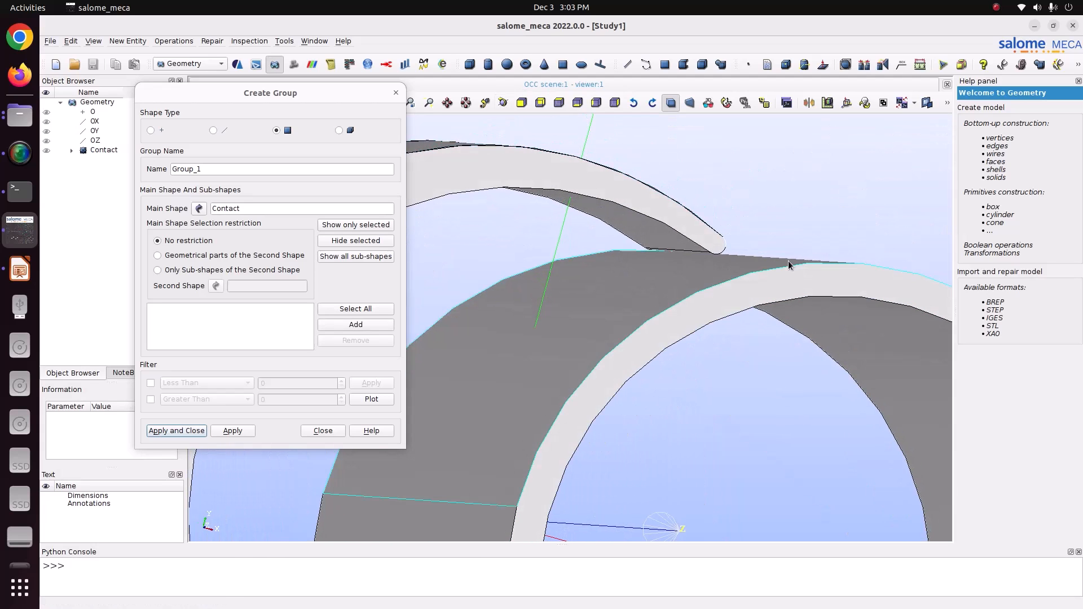
scroll(702, 260, "down", 5)
scroll(702, 260, "up", 8)
scroll(701, 259, "up", 5)
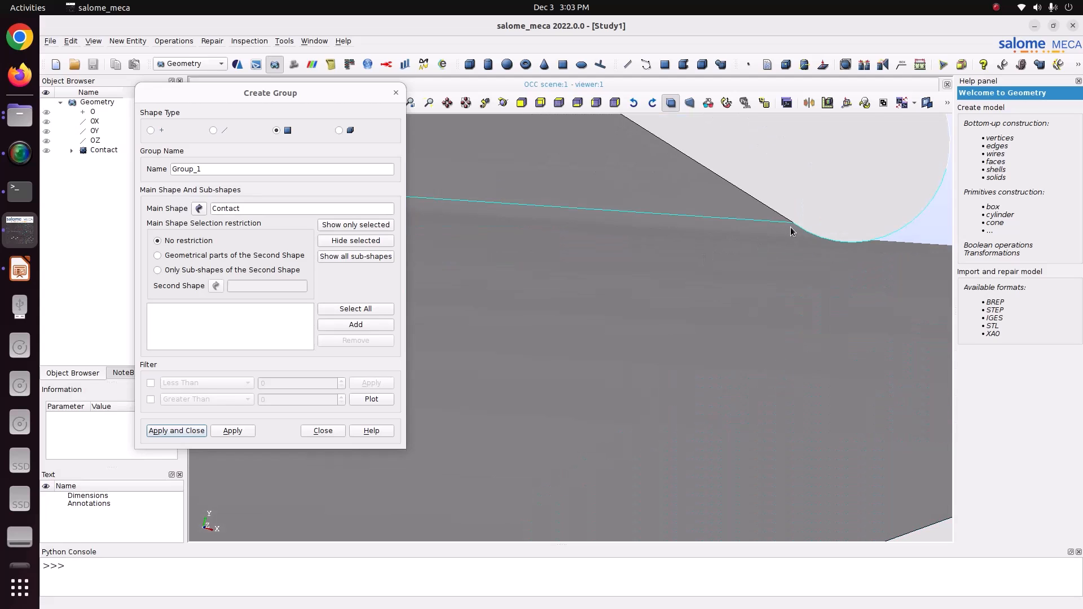
scroll(539, 234, "down", 4)
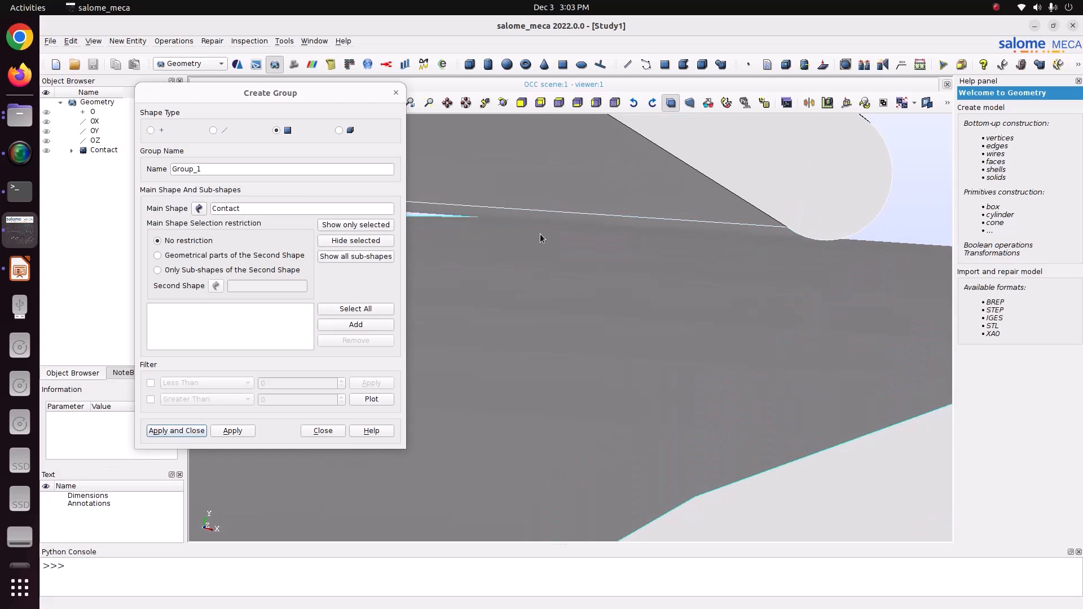
left_click(503, 103)
left_click_drag(725, 213, 679, 215)
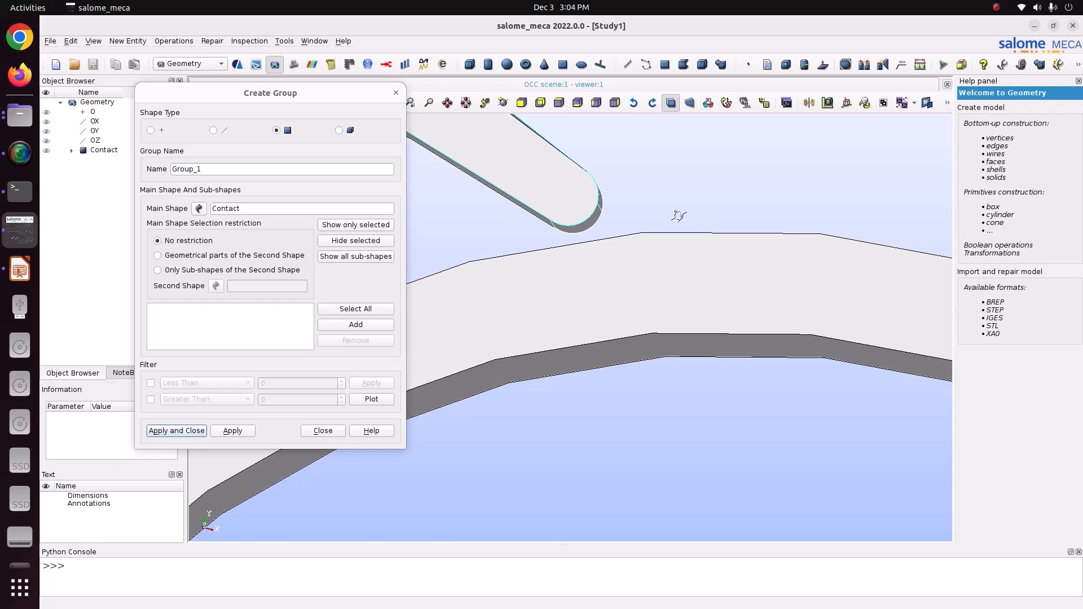
left_click(328, 326)
Add the two rounded tip faces of the clamp's lower arm to the same face group
scroll(567, 256, "down", 5)
scroll(566, 252, "up", 2)
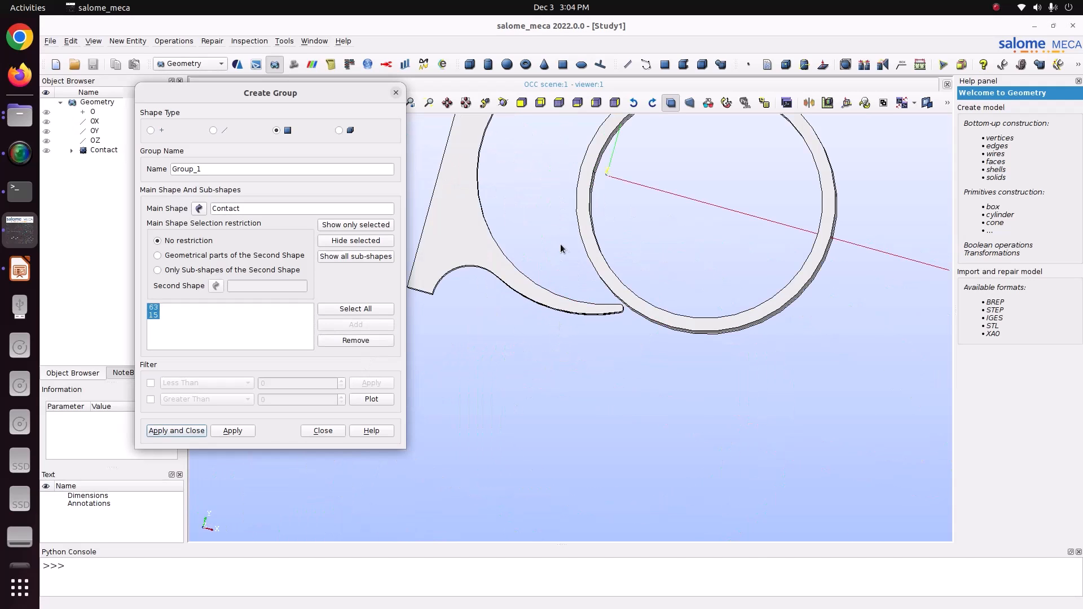
right_click_drag(502, 113, 663, 369, "ctrl")
scroll(662, 367, "up", 3)
left_click(654, 340)
left_click(503, 102)
left_click_drag(679, 335, 559, 275)
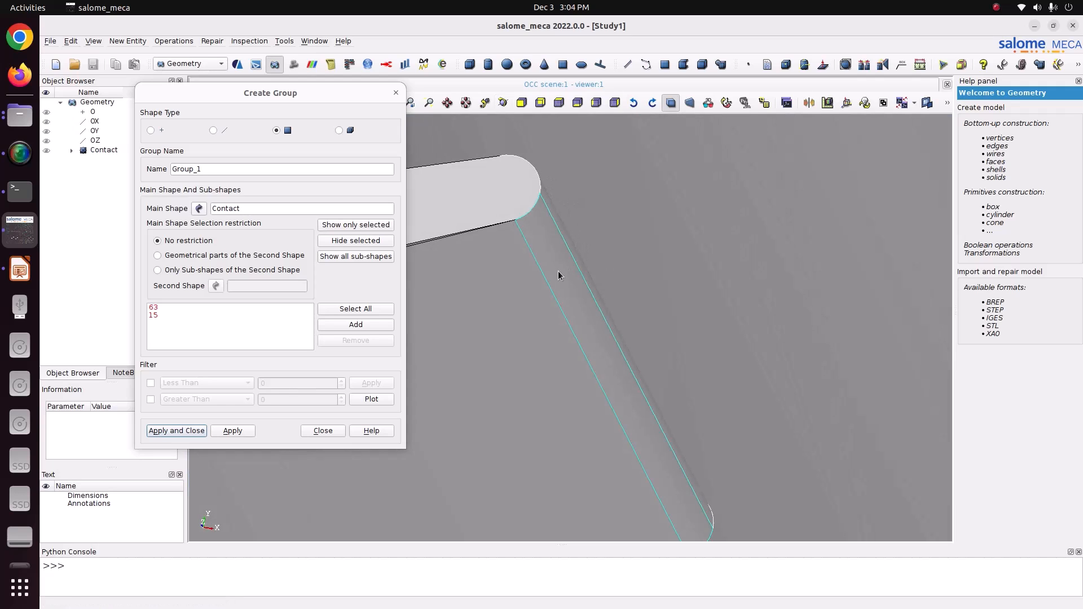
left_click(557, 271)
left_click(355, 325)
scroll(601, 337, "down", 5)
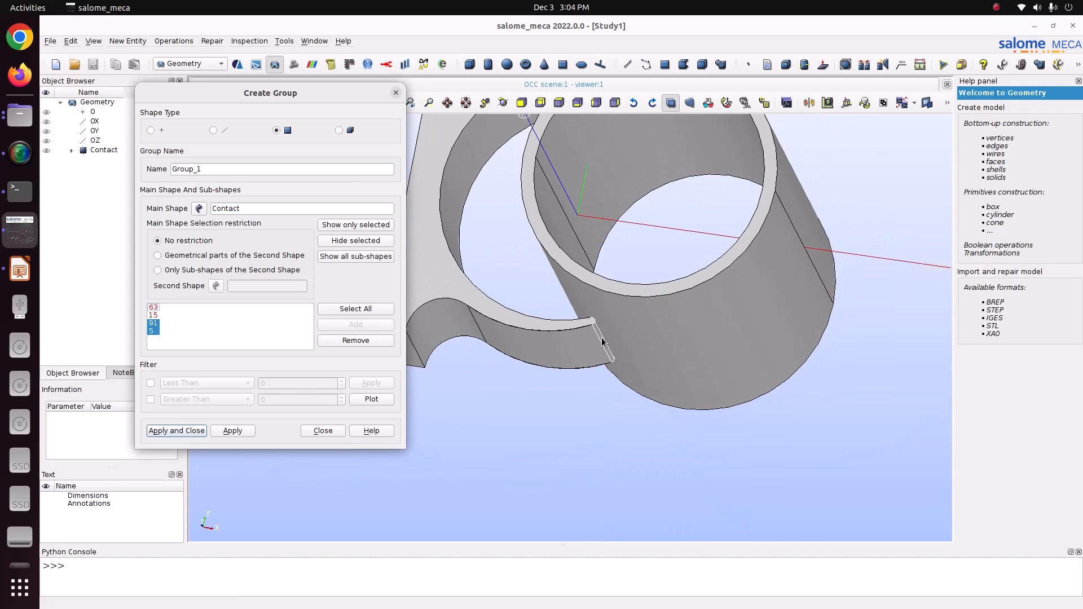
Add the clamp's inner curved face to the selection and create the face group as slave
left_click(503, 102)
left_click_drag(542, 197, 634, 197)
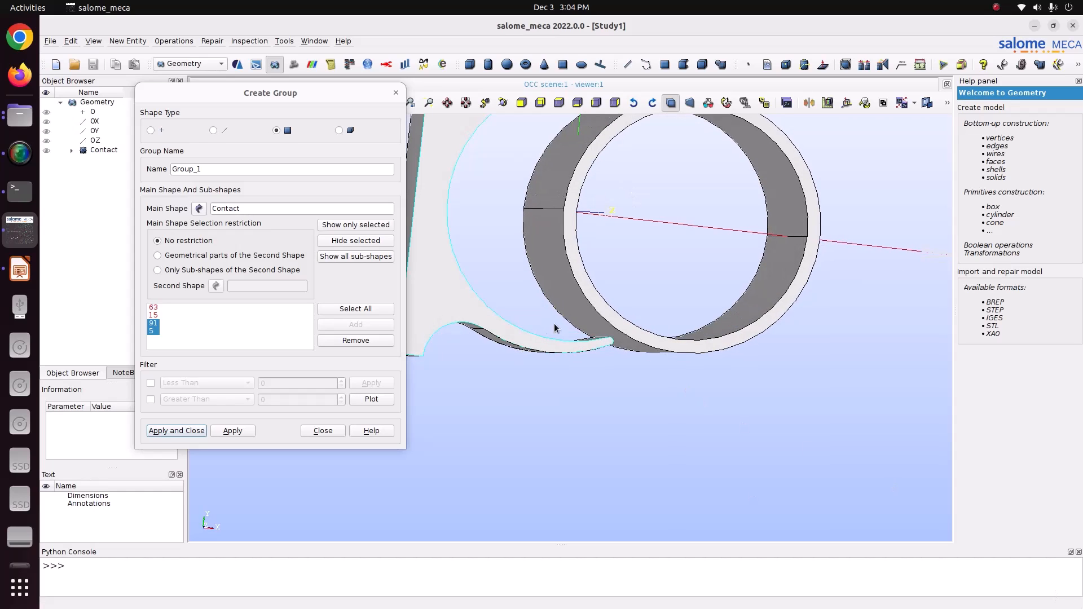
left_click(503, 102)
left_click_drag(564, 214, 531, 336)
left_click(531, 337)
left_click(355, 324)
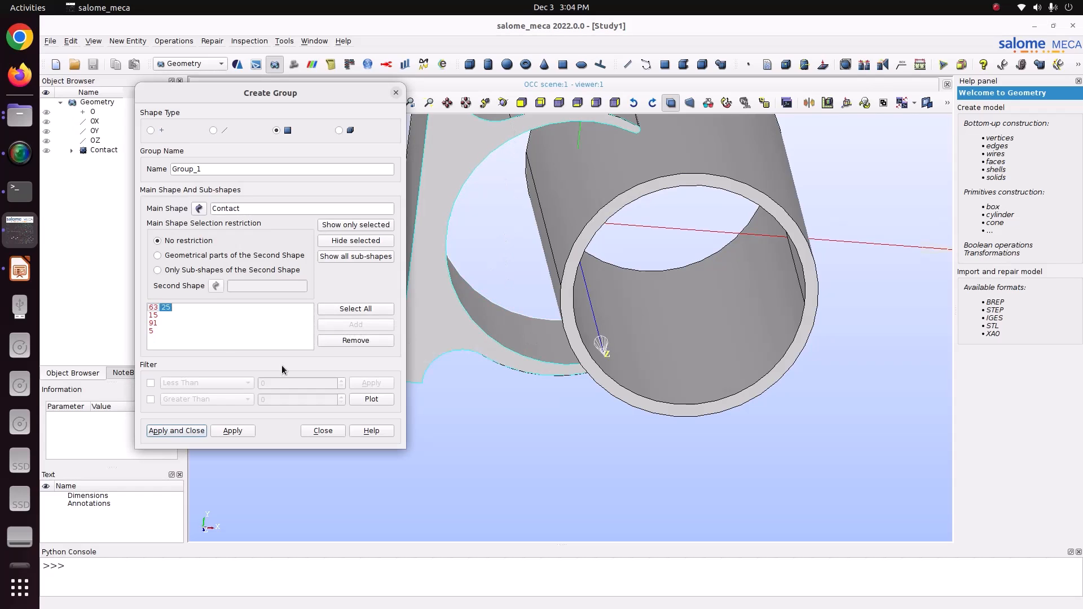
double_click(214, 170)
type("s")
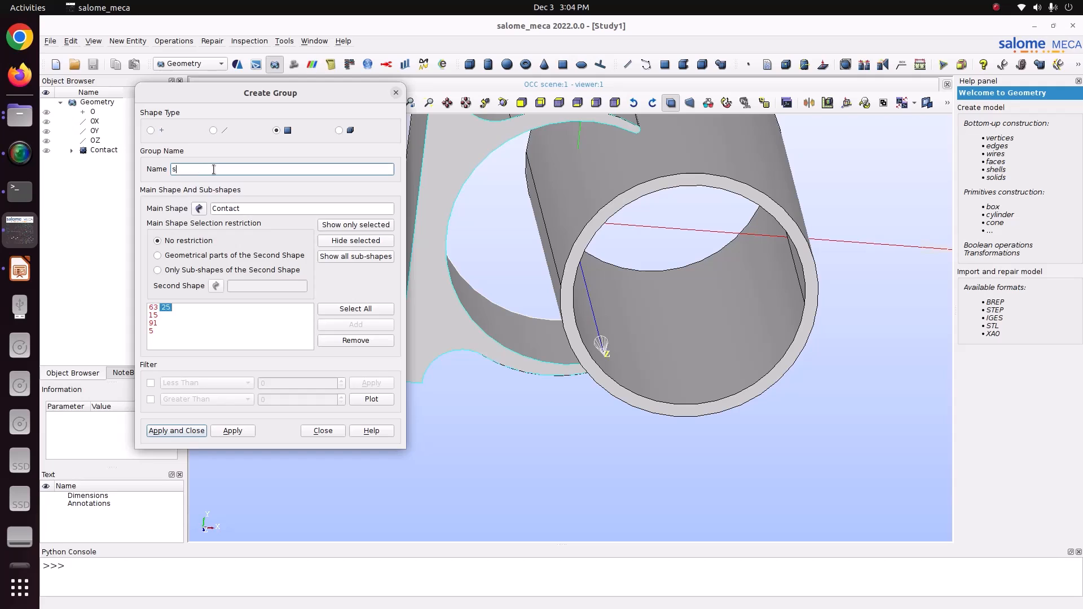
type("lave")
left_click(232, 430)
Expand Contact to list its groups and close the group creation dialog
scroll(560, 361, "down", 3)
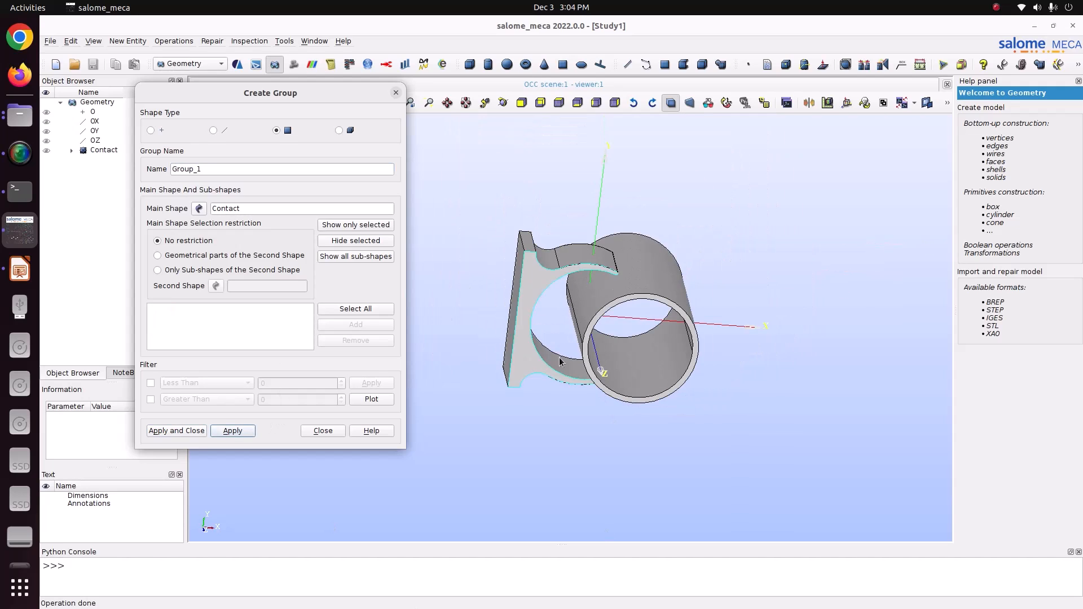
left_click(72, 150)
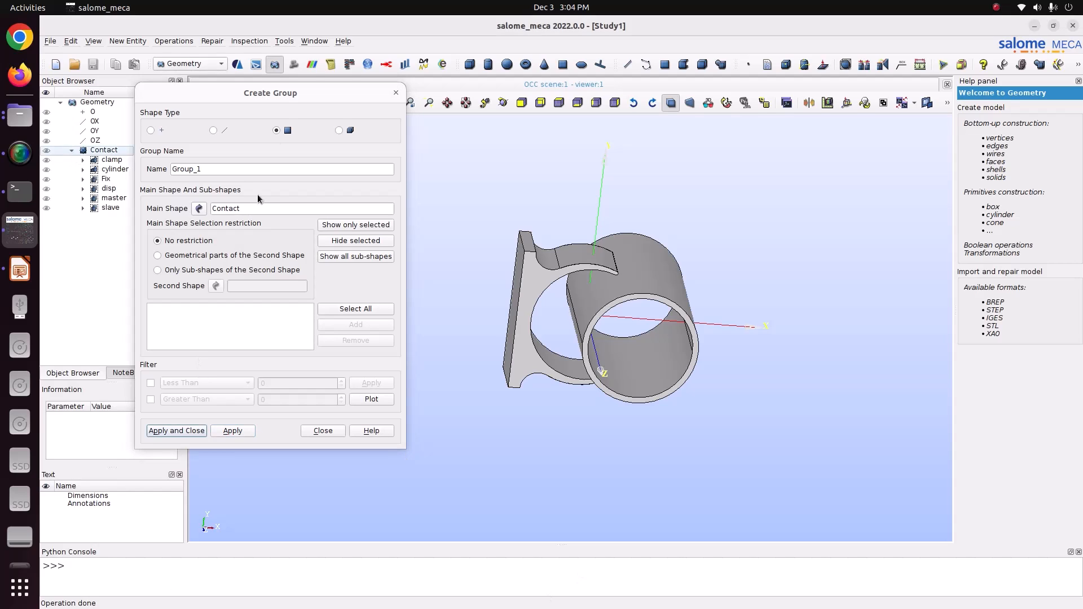
left_click_drag(316, 93, 354, 81)
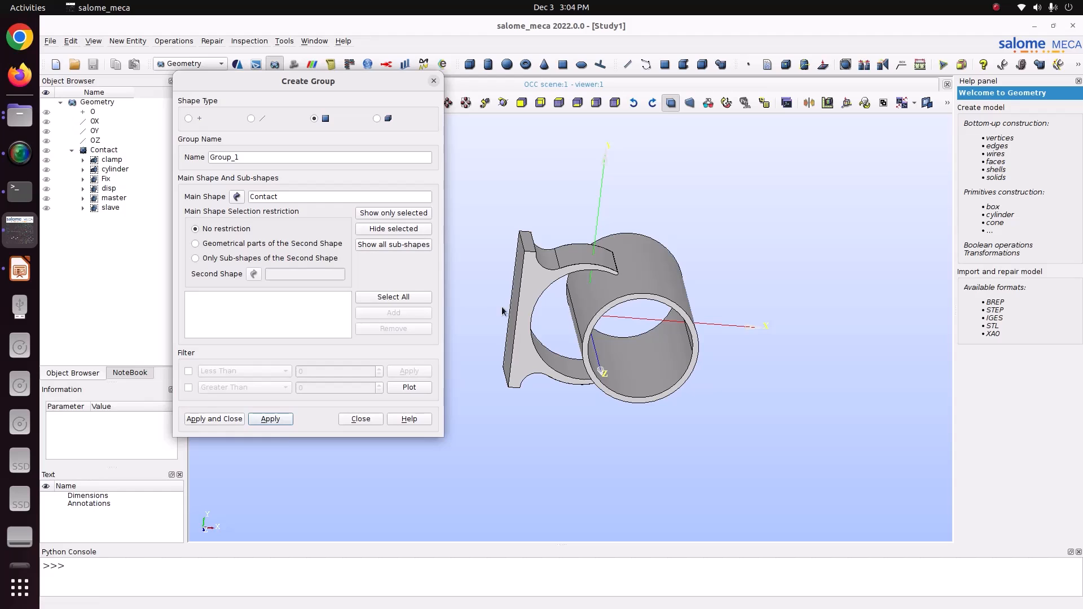
left_click(361, 419)
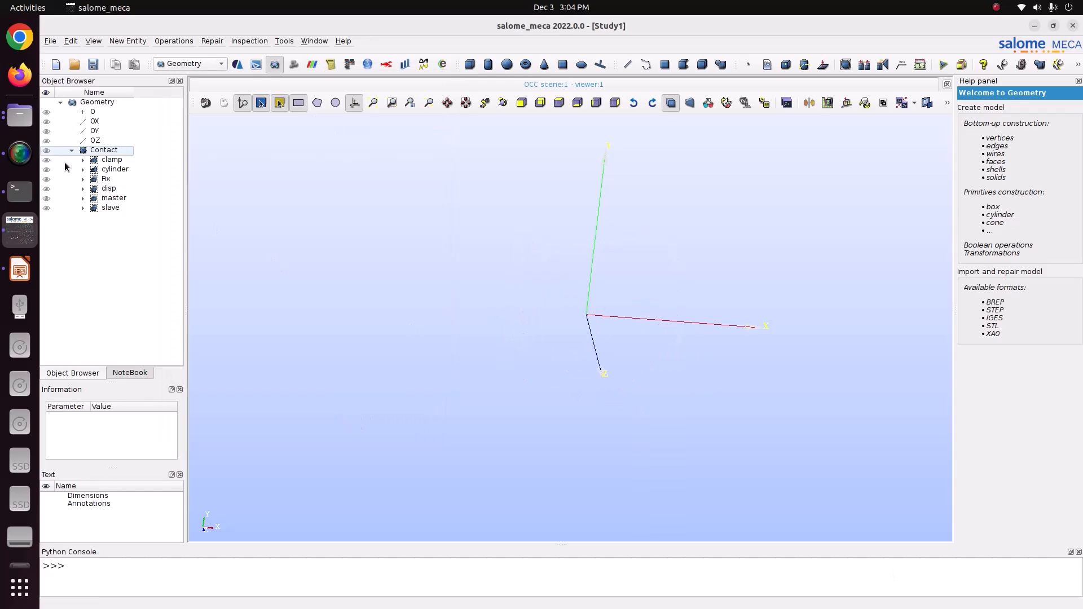
Display the clamp, cylinder, Fix and disp groups in the viewer to check their geometry
scroll(483, 252, "up", 3)
left_click(384, 104)
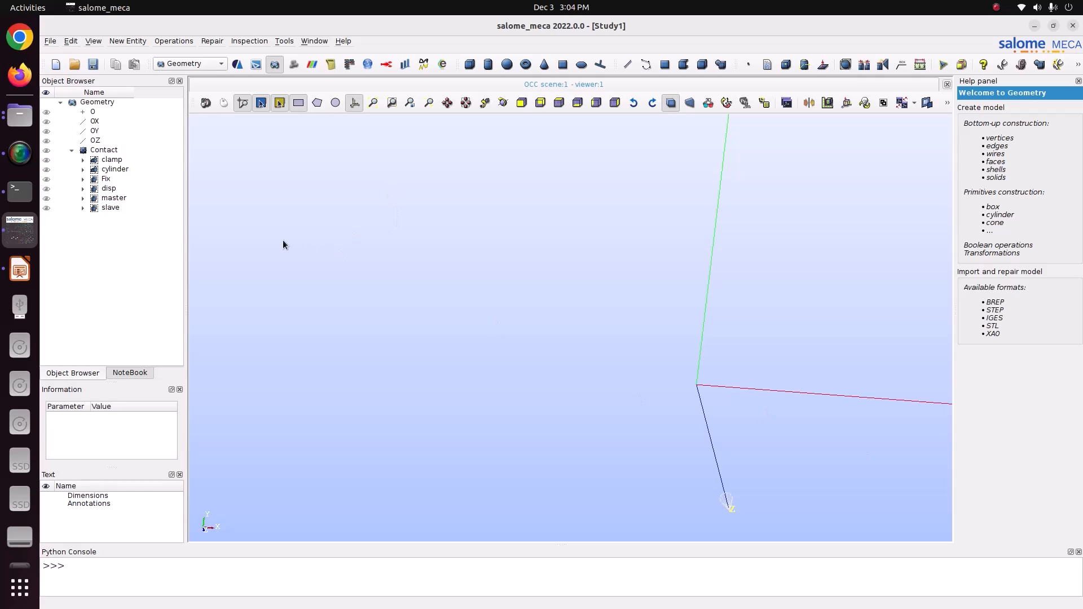
left_click(47, 161)
left_click(47, 171)
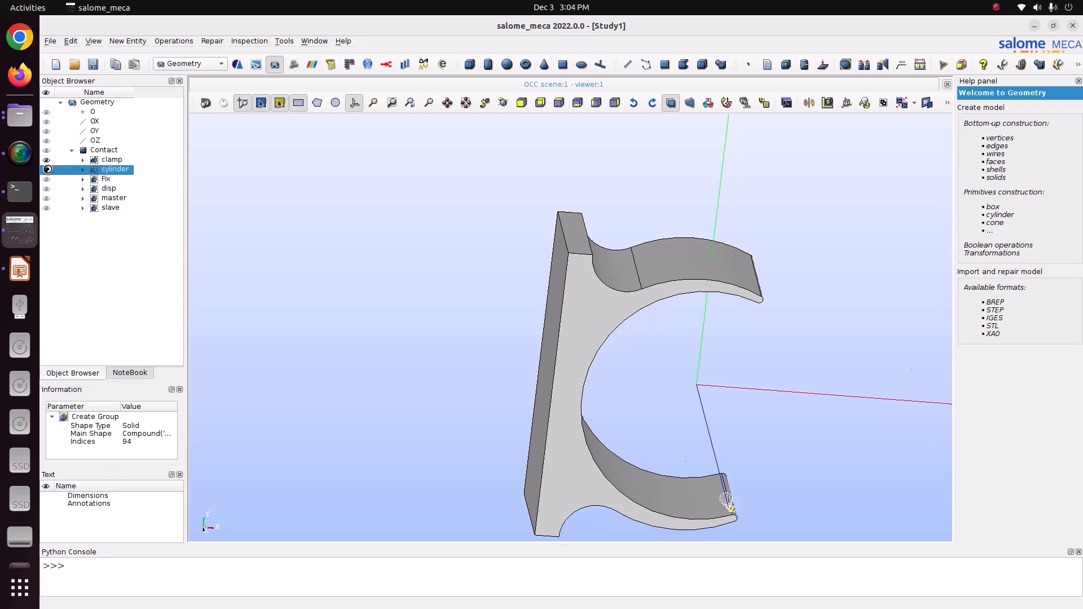
left_click(51, 180)
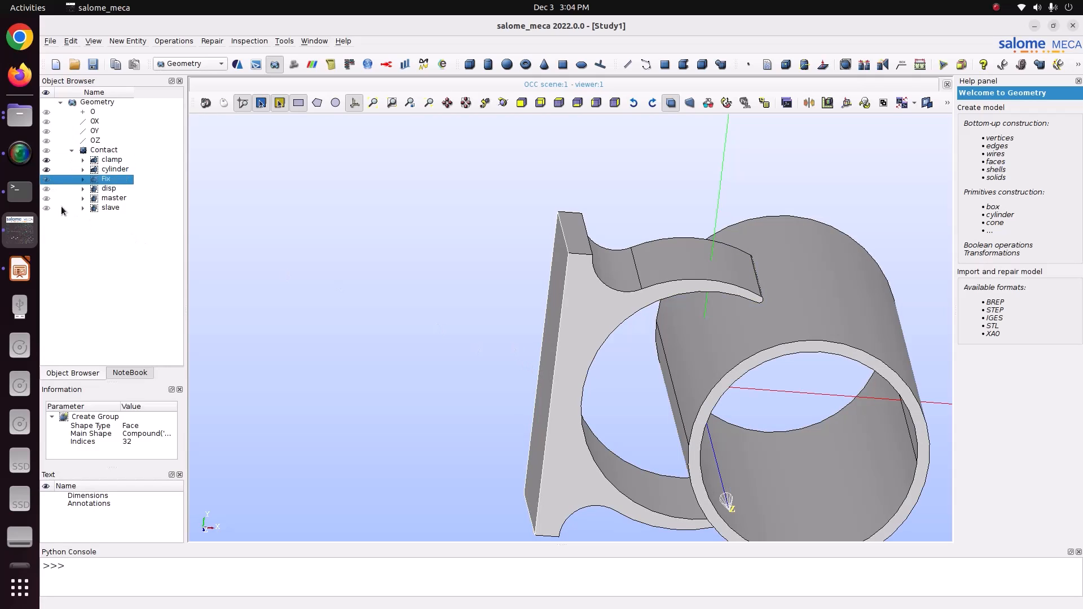
left_click(45, 189)
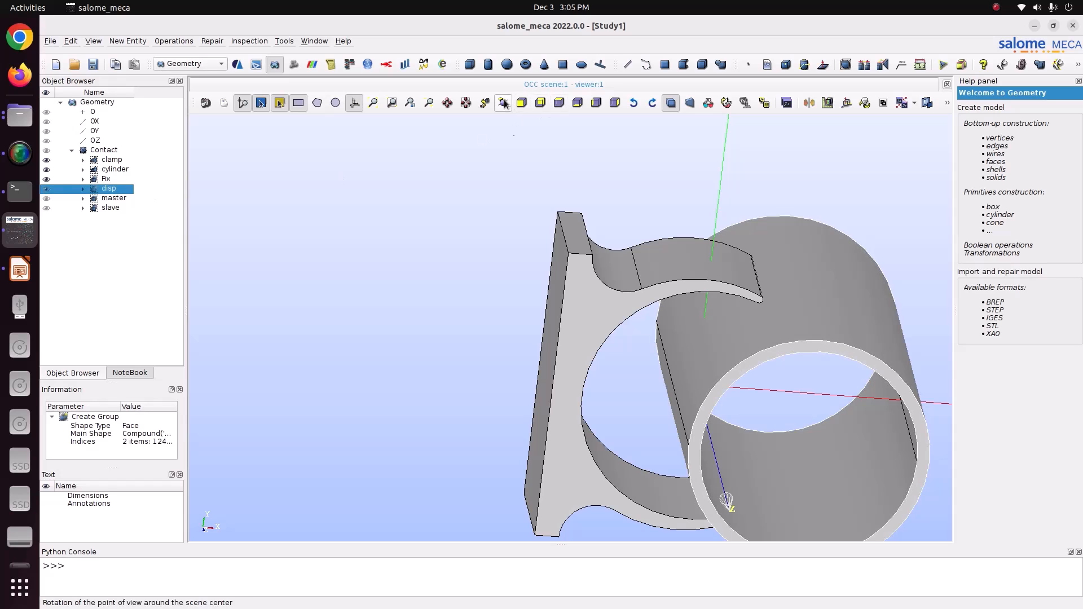
Hide the solid groups to check the Fix and disp faces alone, and hide those two face groups as well
left_click(45, 162)
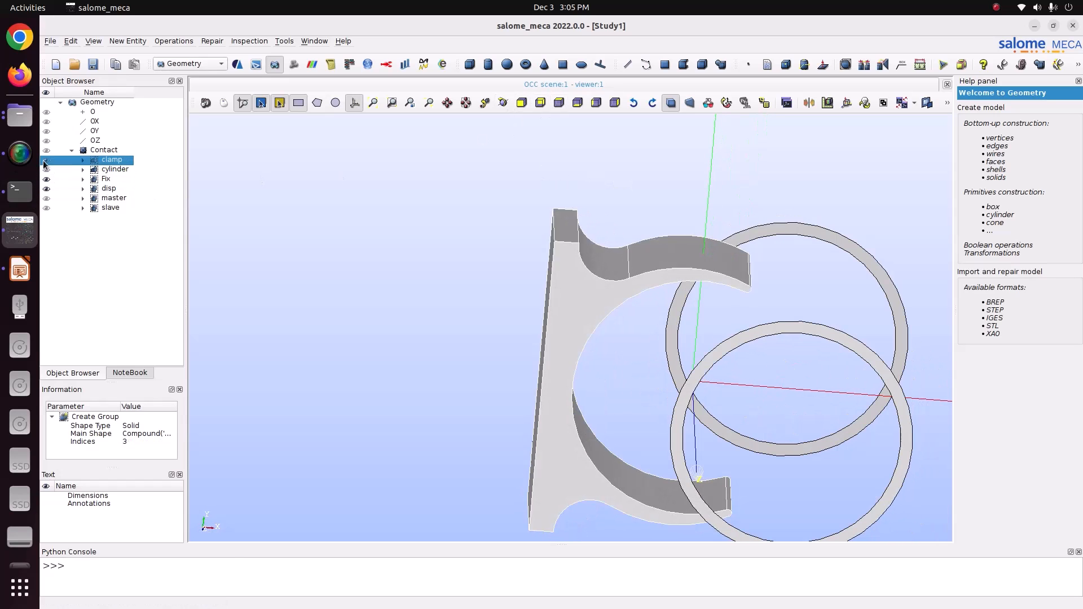
left_click(45, 162)
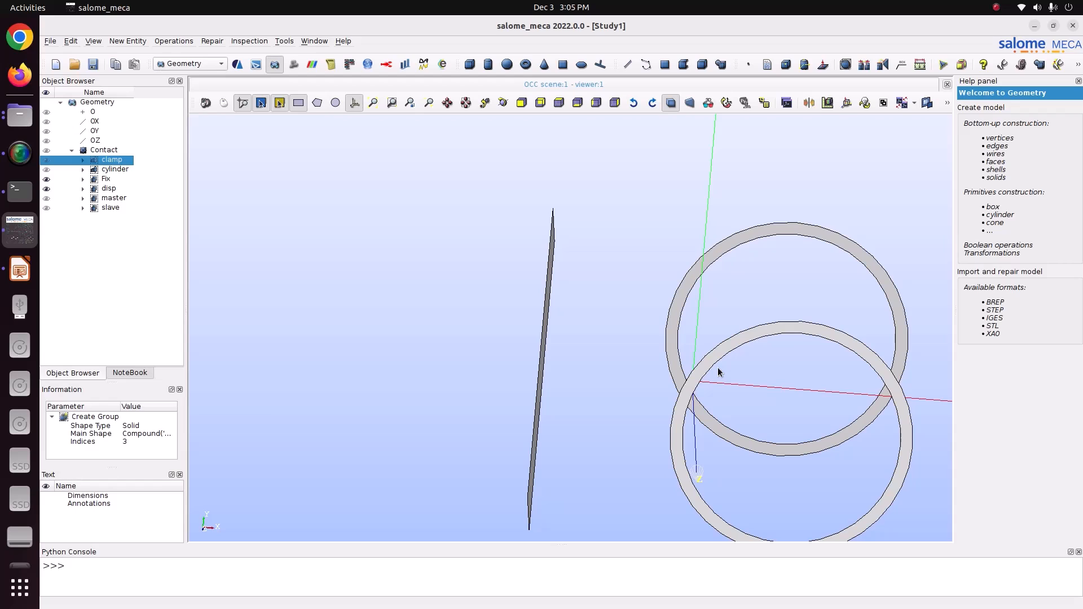
left_click(46, 189)
left_click(47, 180)
Examine the master group's faces on their own, followed by the slave group's faces
left_click(47, 198)
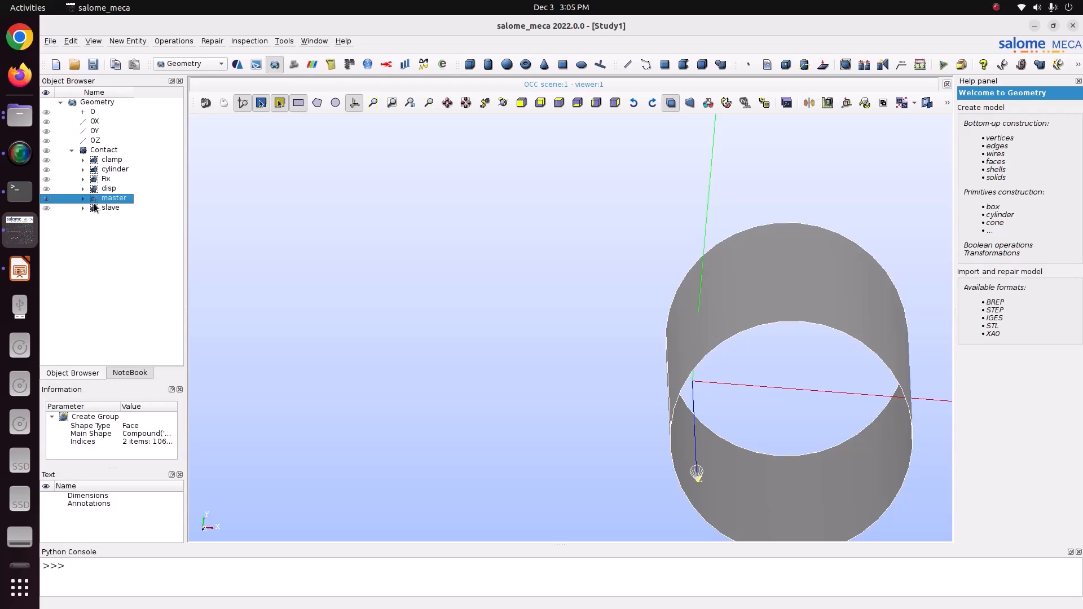
left_click(47, 198)
left_click(48, 208)
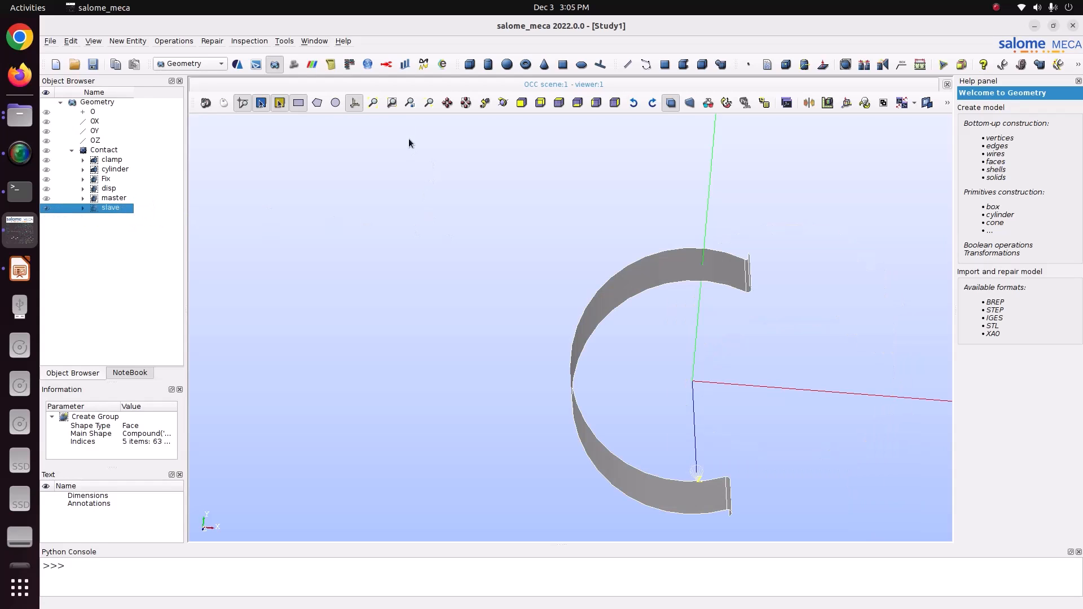
left_click(503, 102)
mouse_move(570, 201)
left_mouse_down()
mouse_move(546, 193)
mouse_move(596, 203)
mouse_move(554, 189)
left_mouse_up()
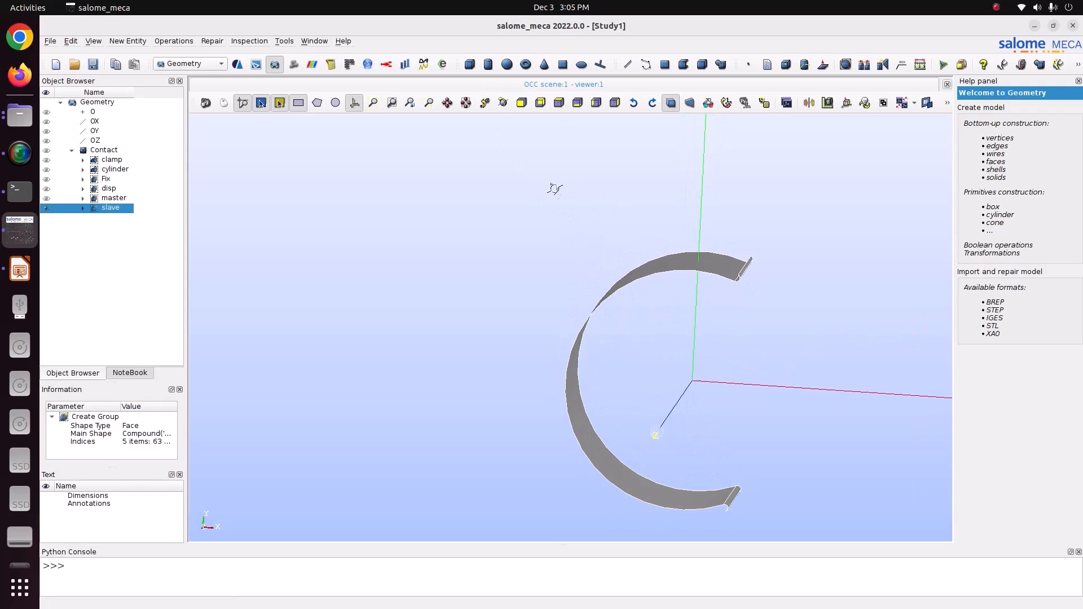
Save the study and switch to the Mesh module
left_click(94, 65)
left_click(186, 61)
left_click(187, 72)
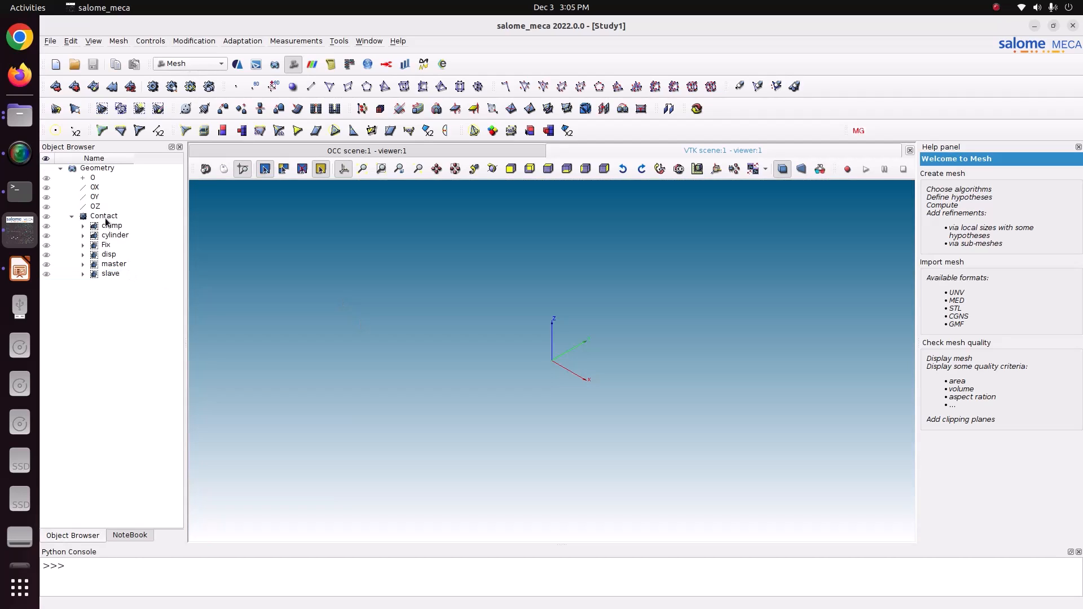
Start a new mesh on the Contact geometry with the NETGEN 1D-2D-3D algorithm
left_click(105, 220)
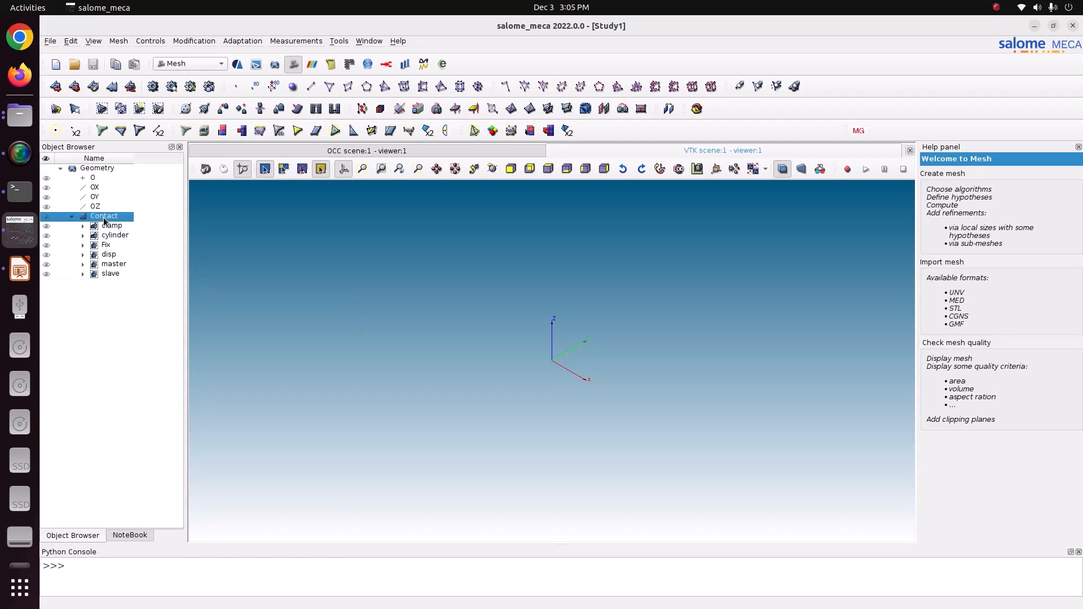
left_click(118, 41)
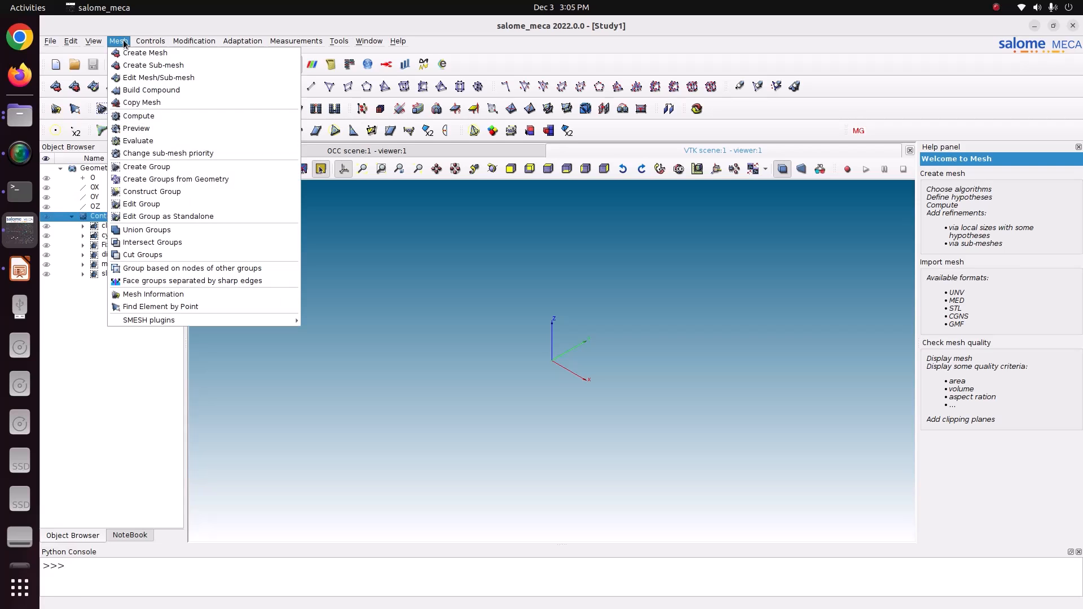
left_click(129, 51)
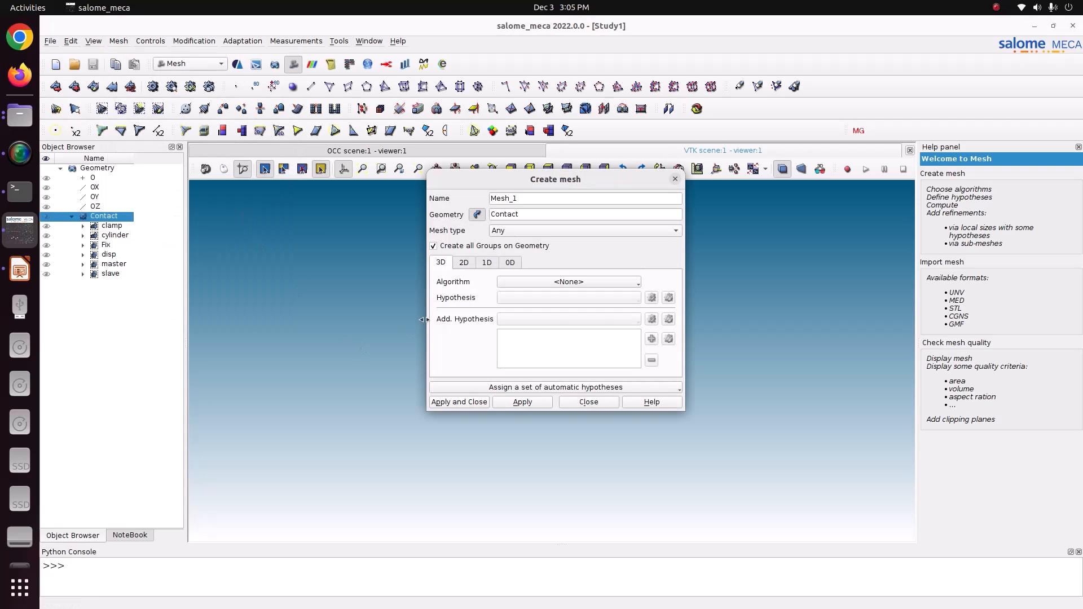
left_click(522, 282)
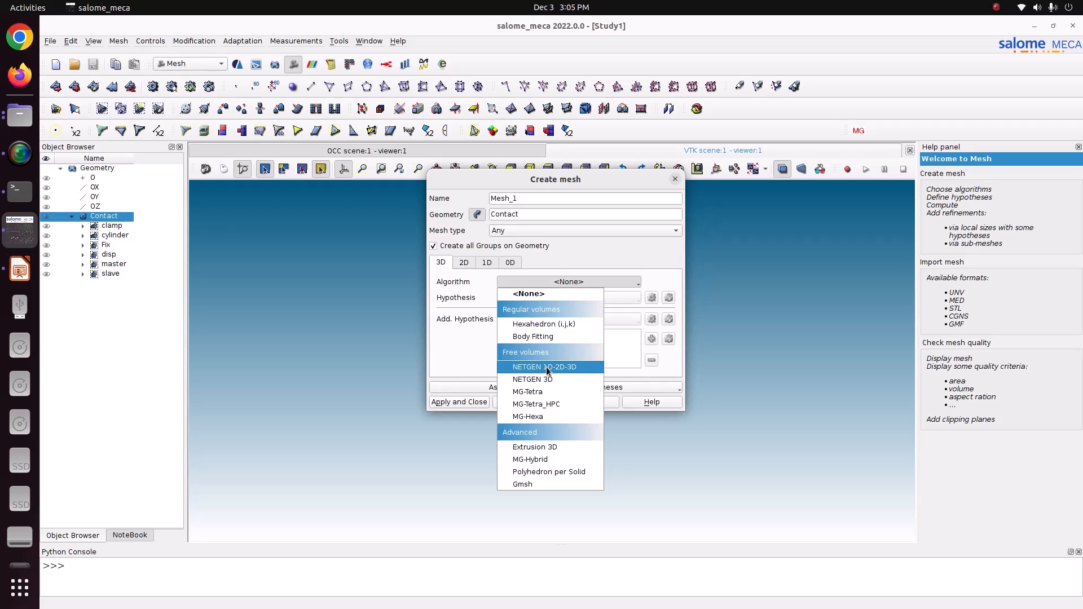
left_click(546, 366)
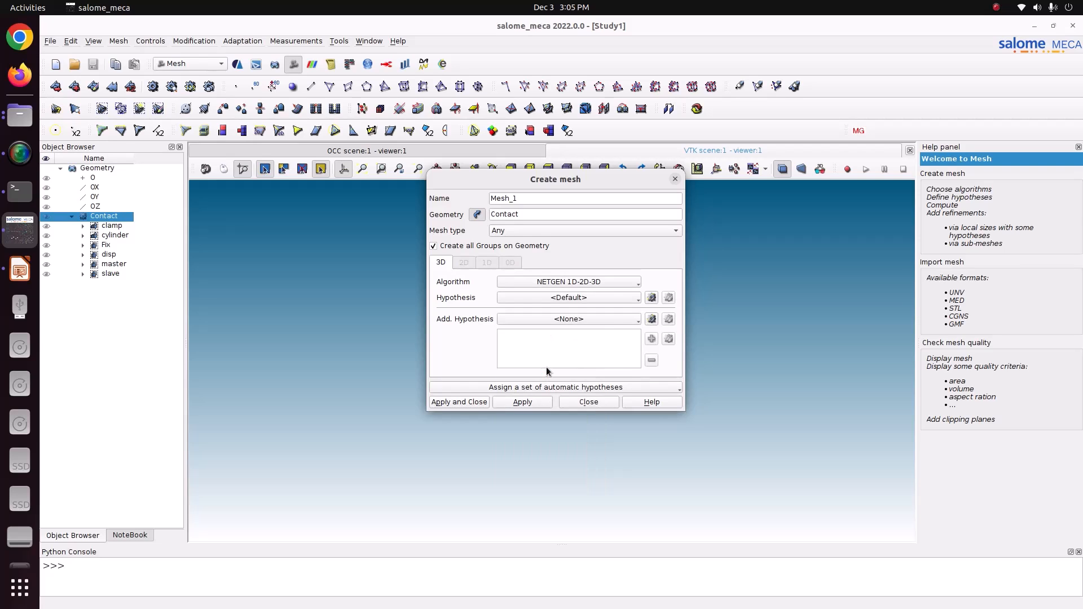
Add a NETGEN 3D Parameters hypothesis with a maximum size of 0.4 and Very fine fineness
left_click(651, 298)
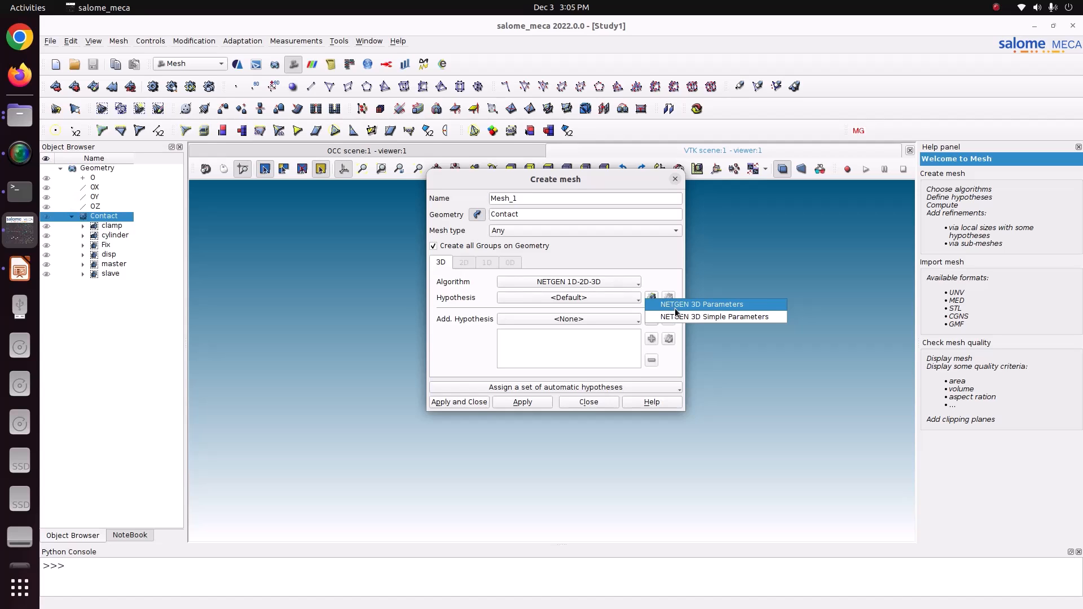
left_click(675, 310)
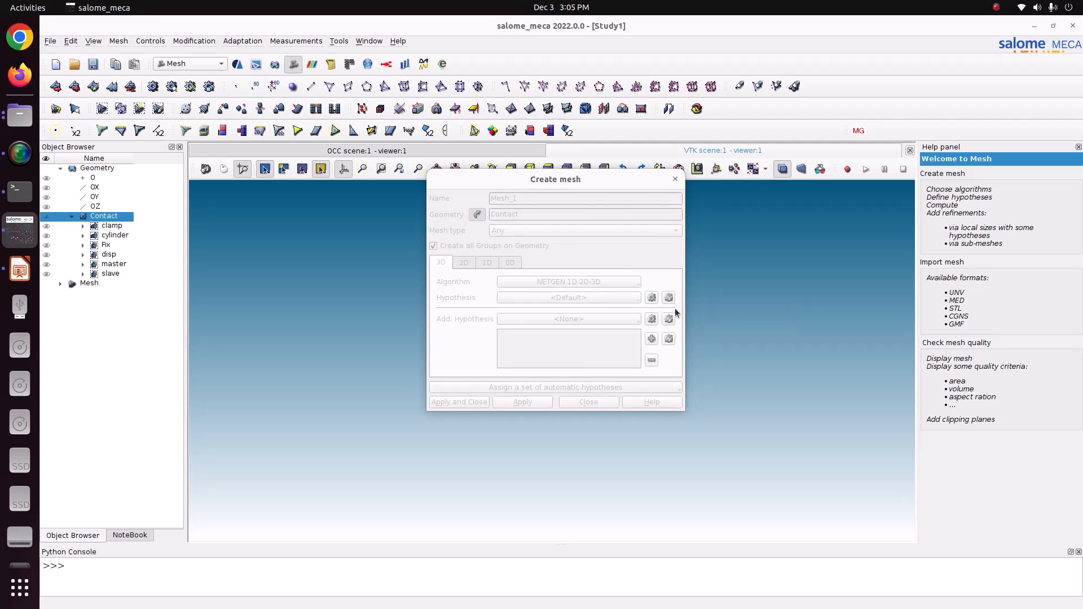
left_click_drag(594, 215, 524, 202)
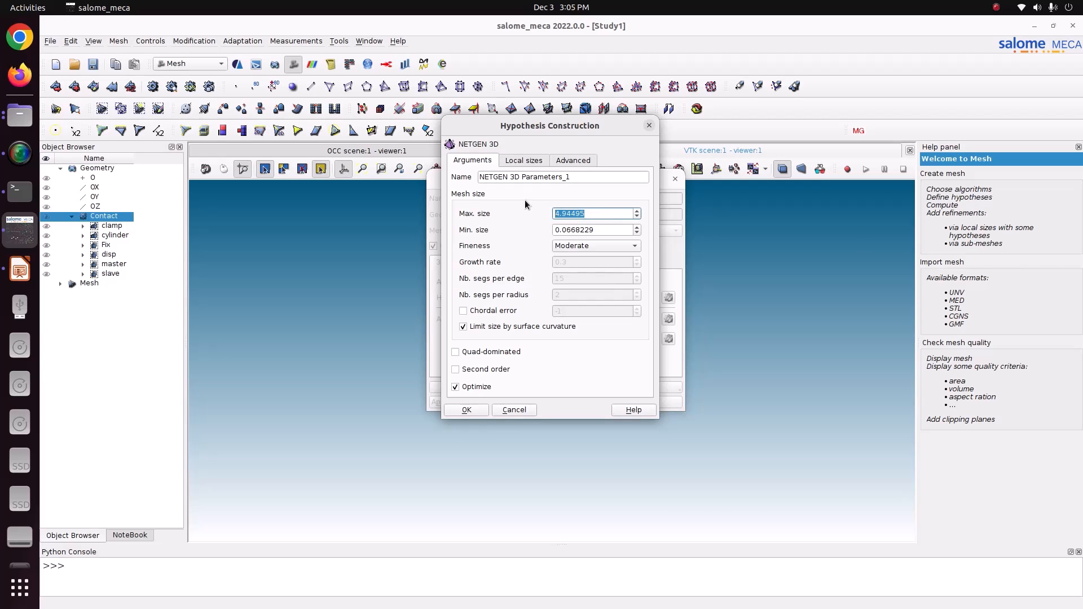
type("0.4")
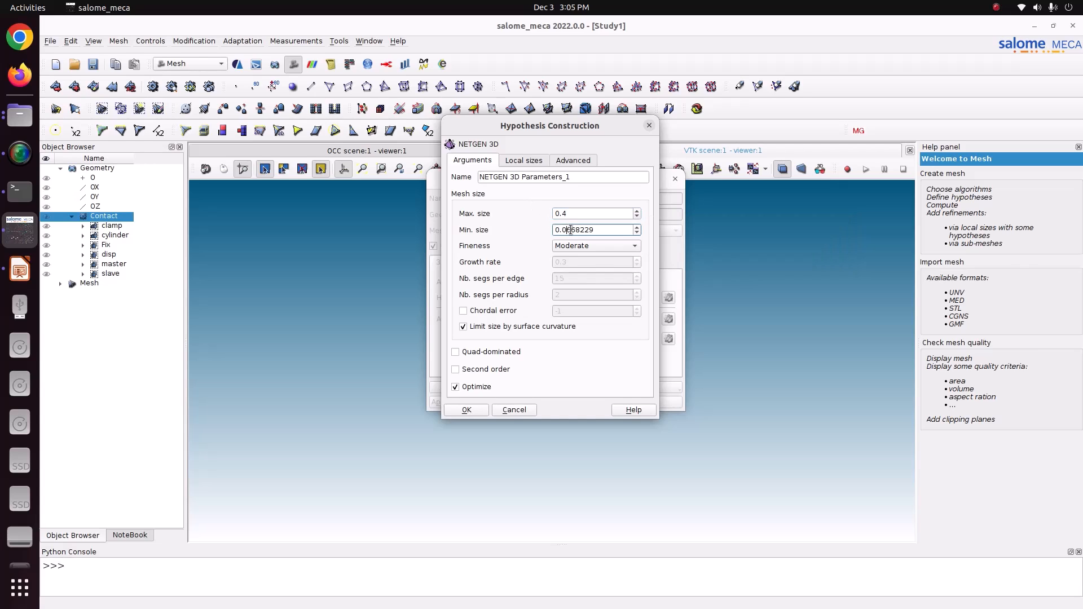
left_click(570, 245)
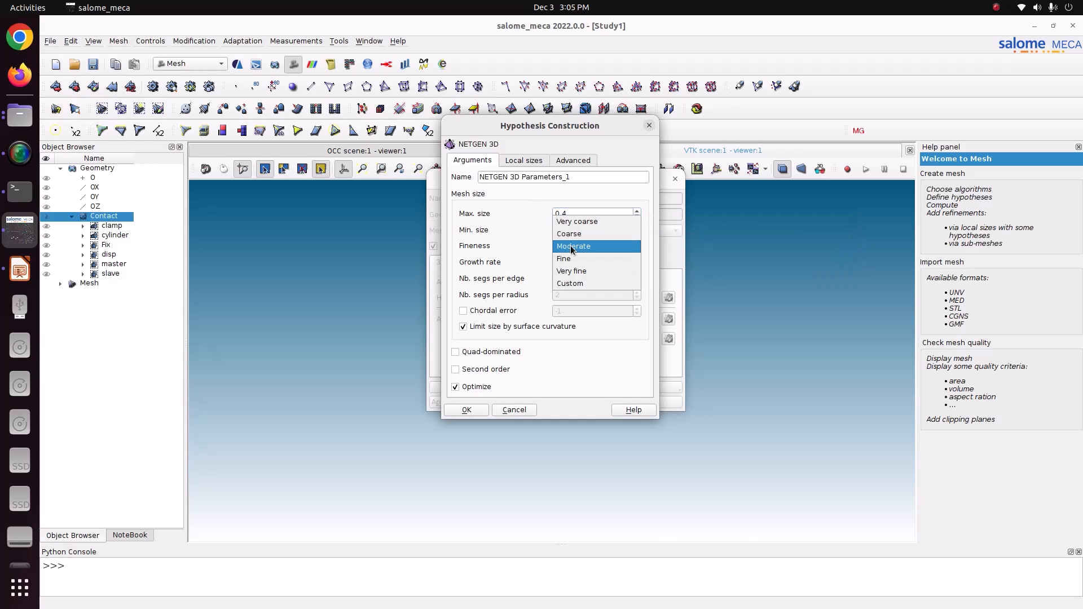
left_click(571, 270)
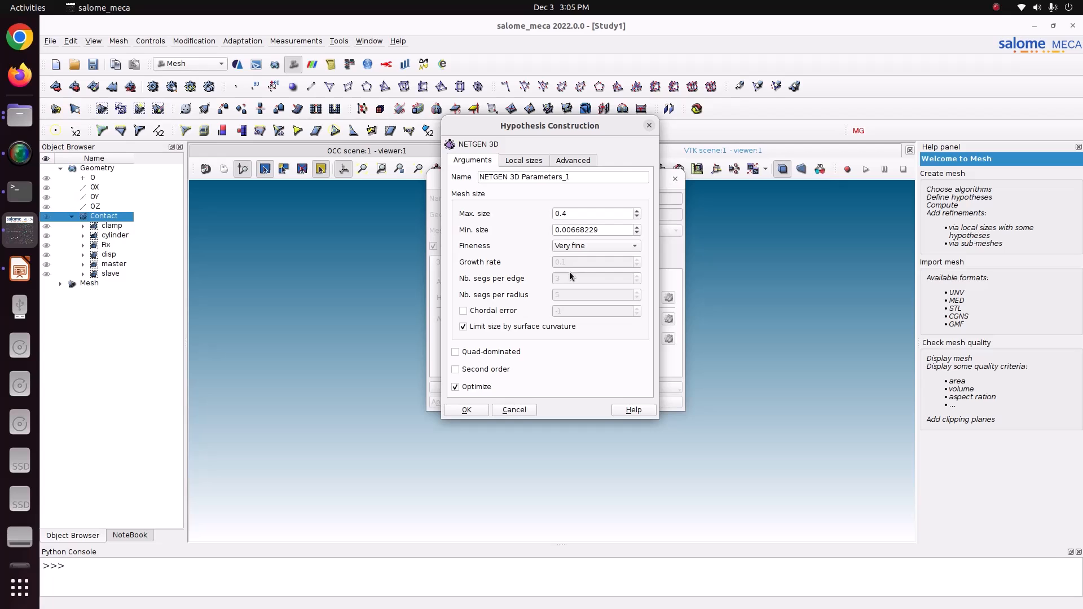
left_click(475, 408)
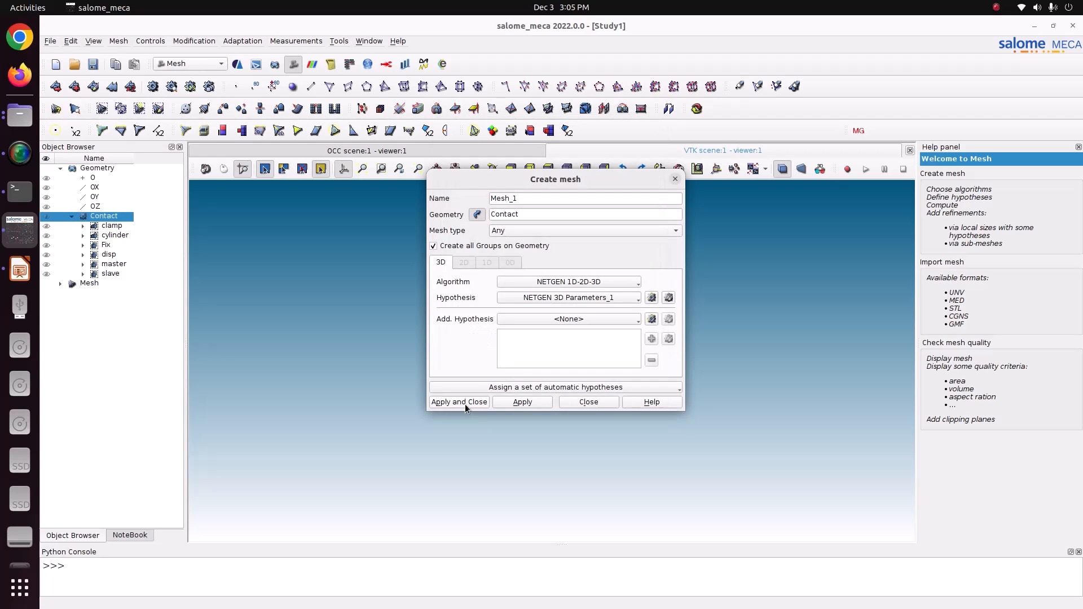
Create the mesh with these settings, compute it, and dismiss the size warning and the computation report
left_click(465, 404)
right_click(122, 310)
left_click(179, 367)
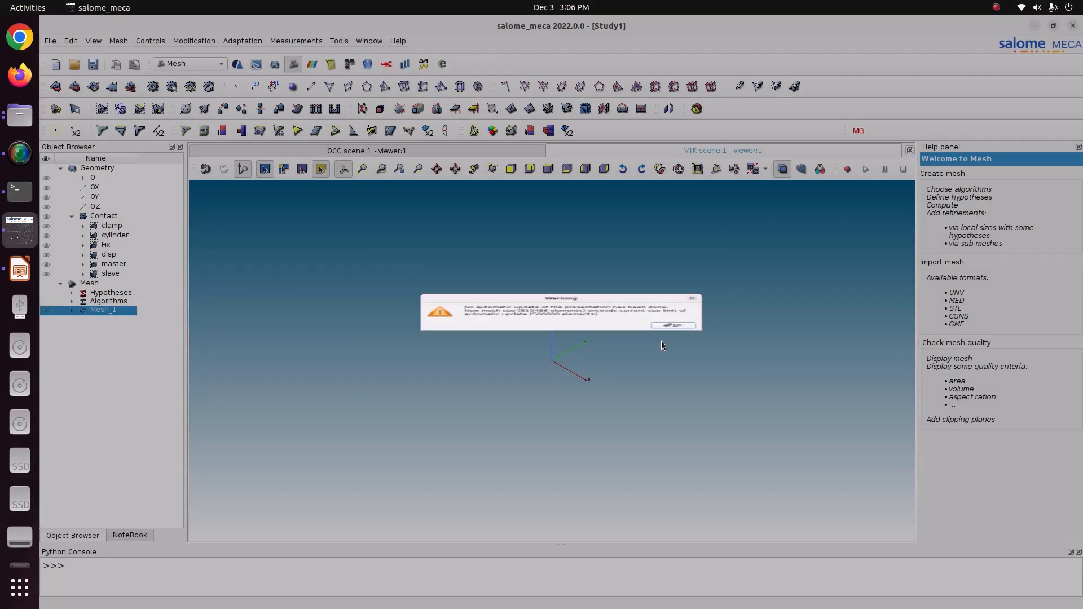
left_click(666, 341)
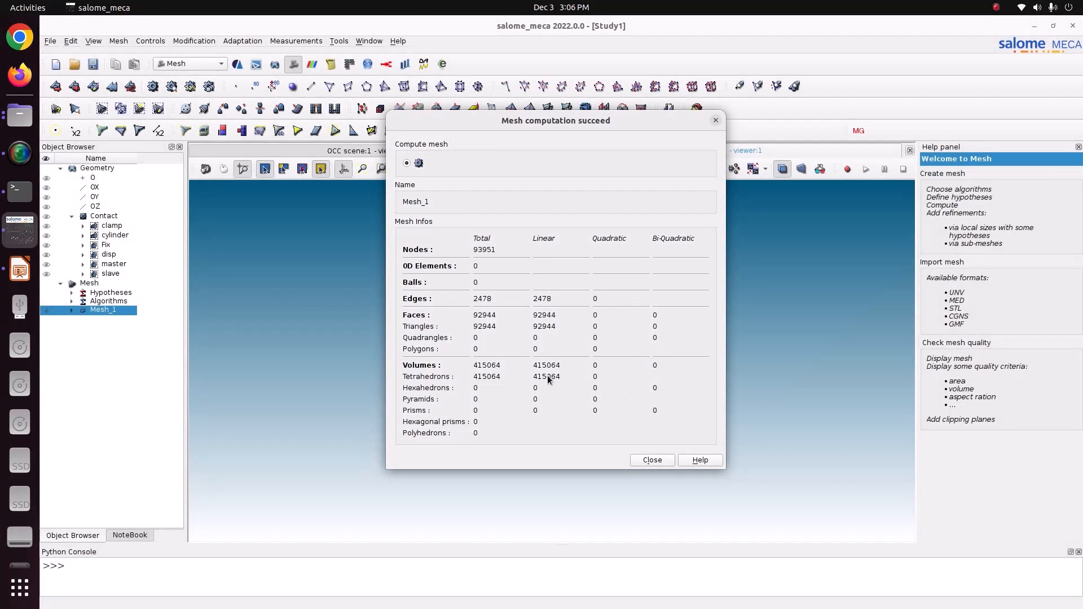
left_click(651, 460)
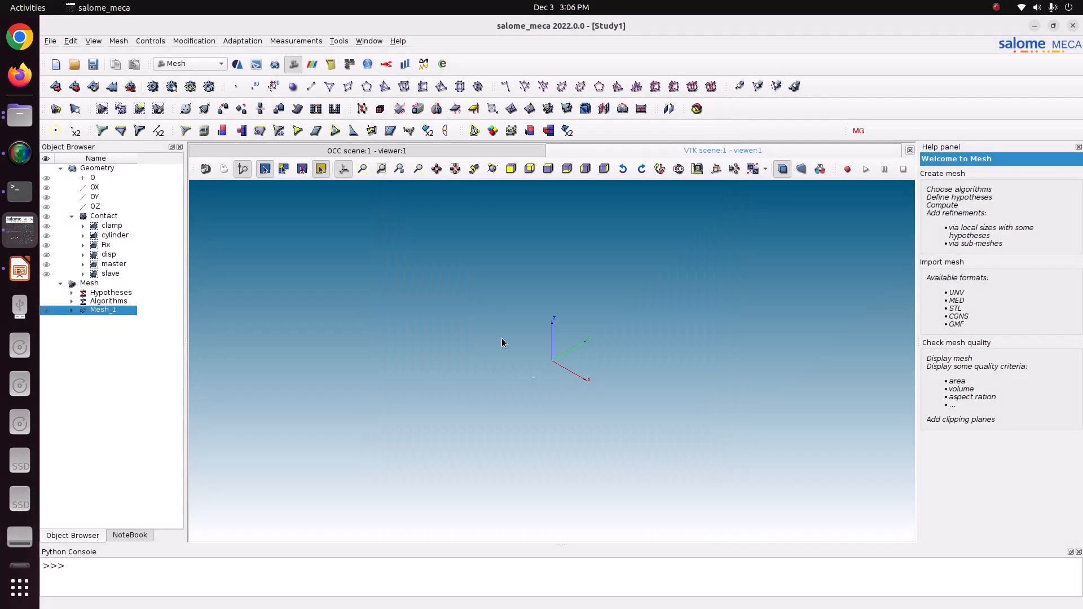
Display the computed mesh and examine its density where the clamp's edge meets the cylinder
left_click(47, 310)
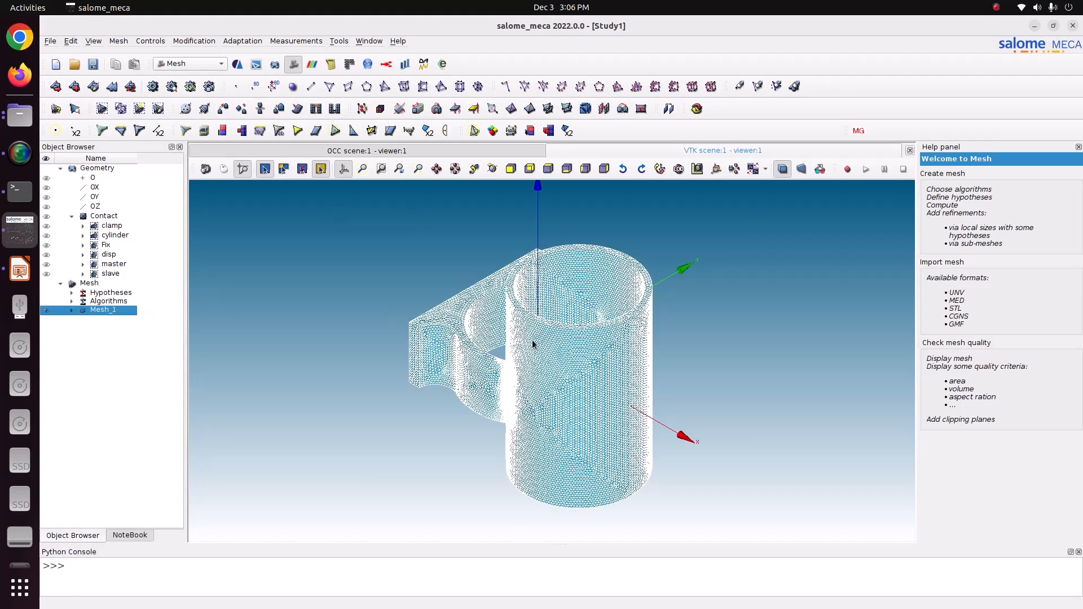
left_click(492, 169)
left_click_drag(572, 319, 551, 303)
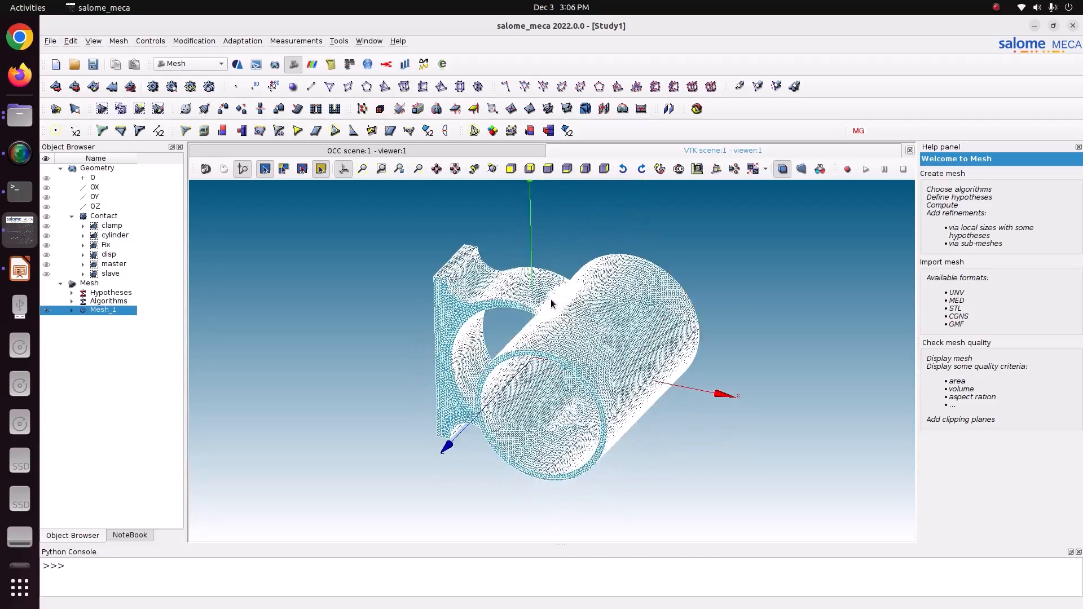
scroll(550, 299, "up", 8)
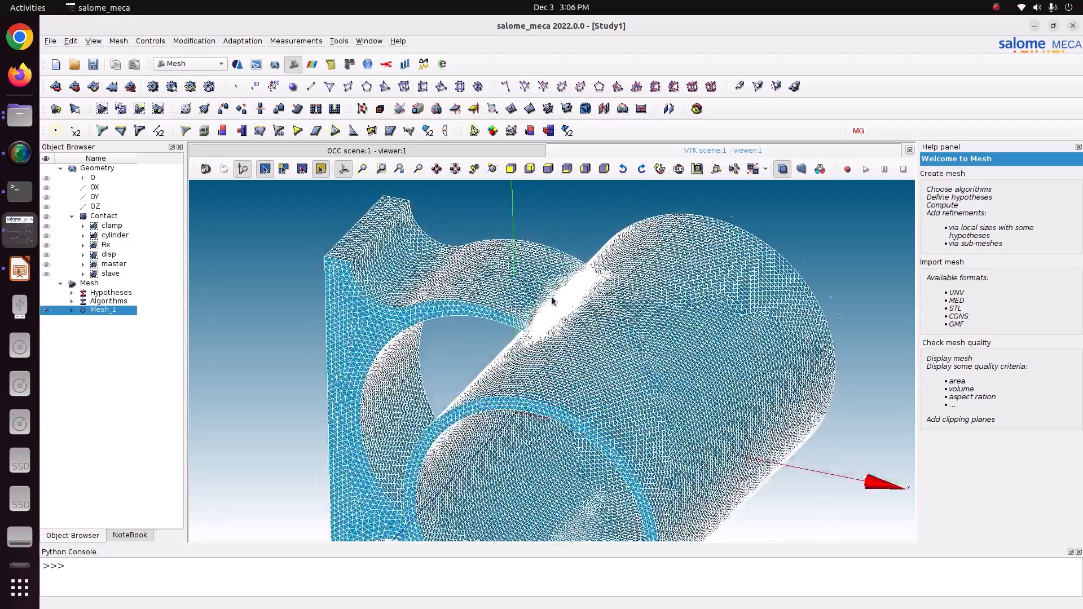
scroll(551, 299, "up", 8)
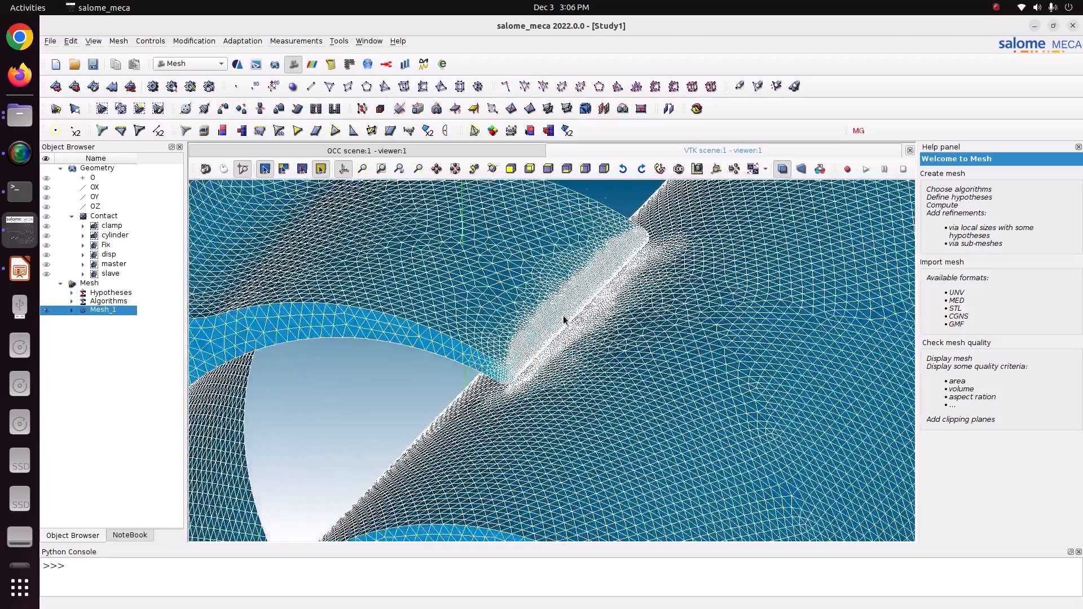
scroll(564, 318, "up", 8)
scroll(481, 445, "up", 6)
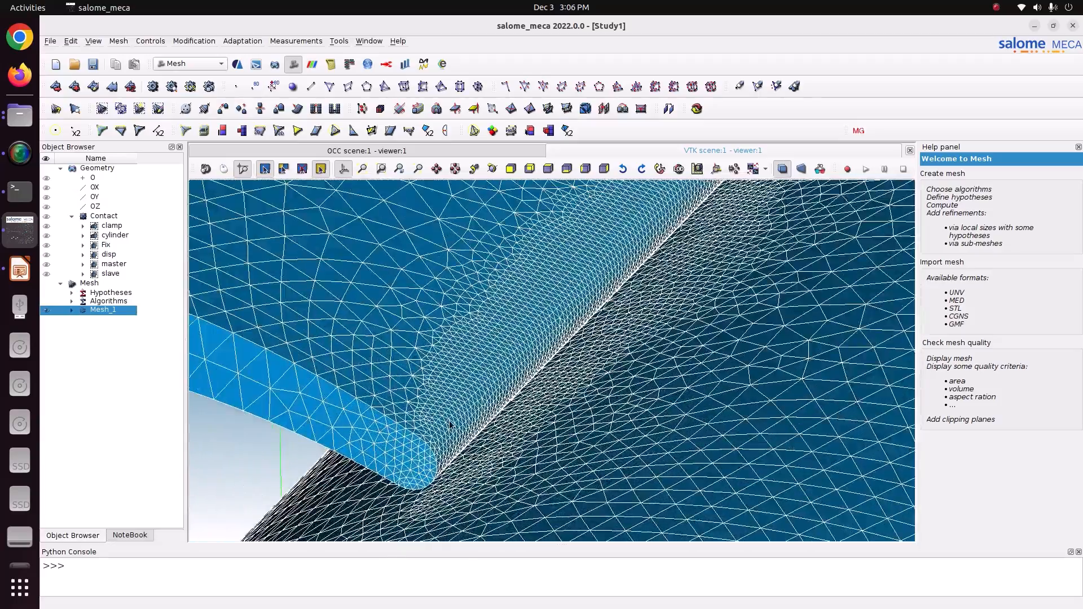
scroll(450, 424, "up", 1)
Edit the mesh's NETGEN 3D hypothesis to use Fine fineness and apply the change
right_click(118, 309)
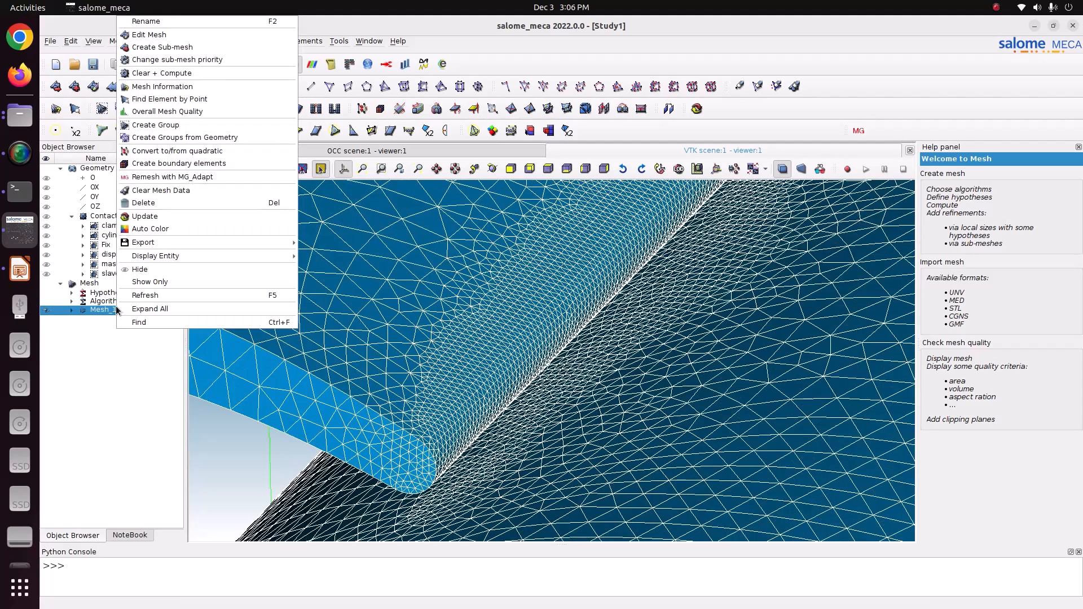
left_click(186, 35)
left_click(669, 297)
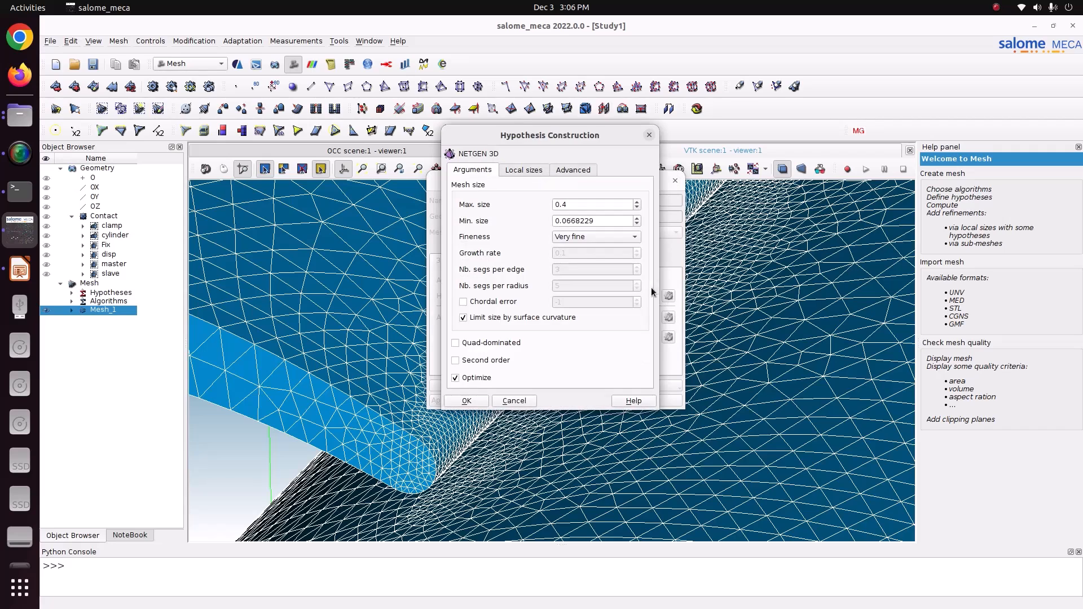
left_click(603, 236)
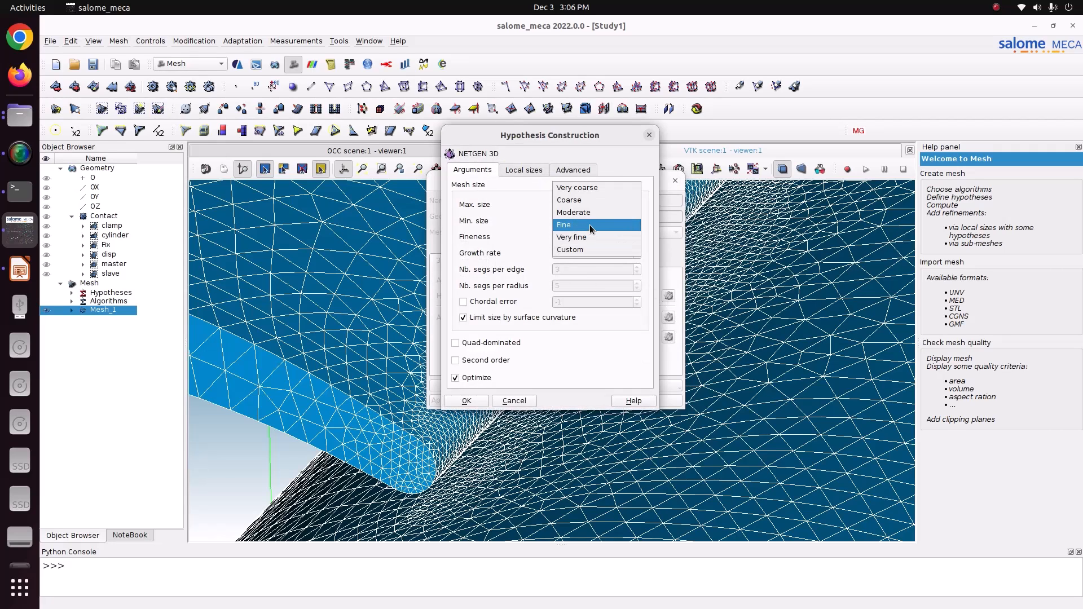
left_click(590, 225)
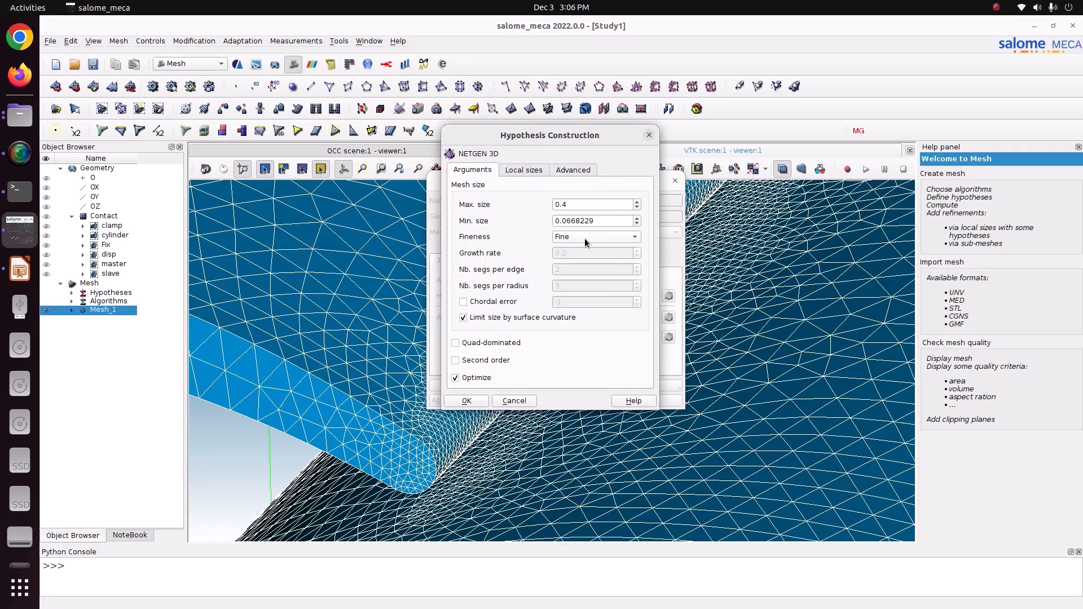
left_click(467, 401)
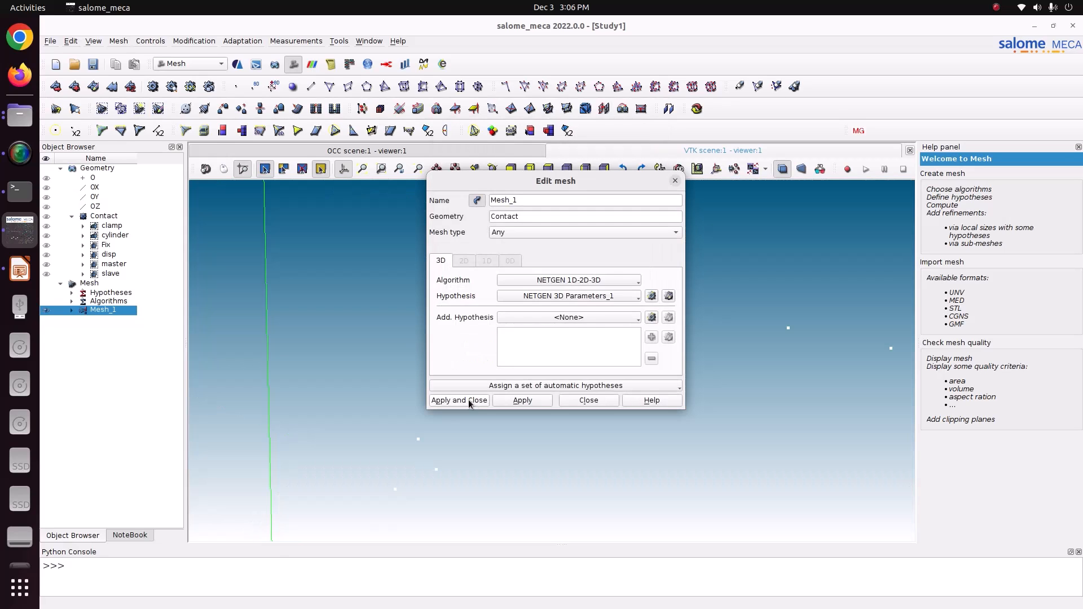
left_click(468, 401)
Recompute Mesh_1 with the revised hypothesis and close the computation report
right_click(93, 312)
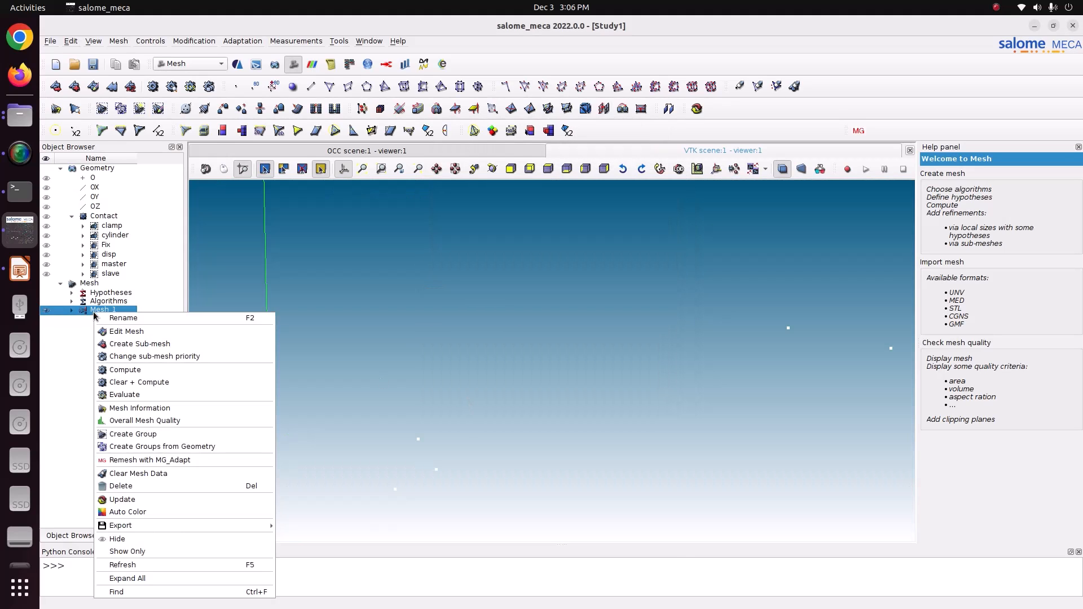
left_click(161, 371)
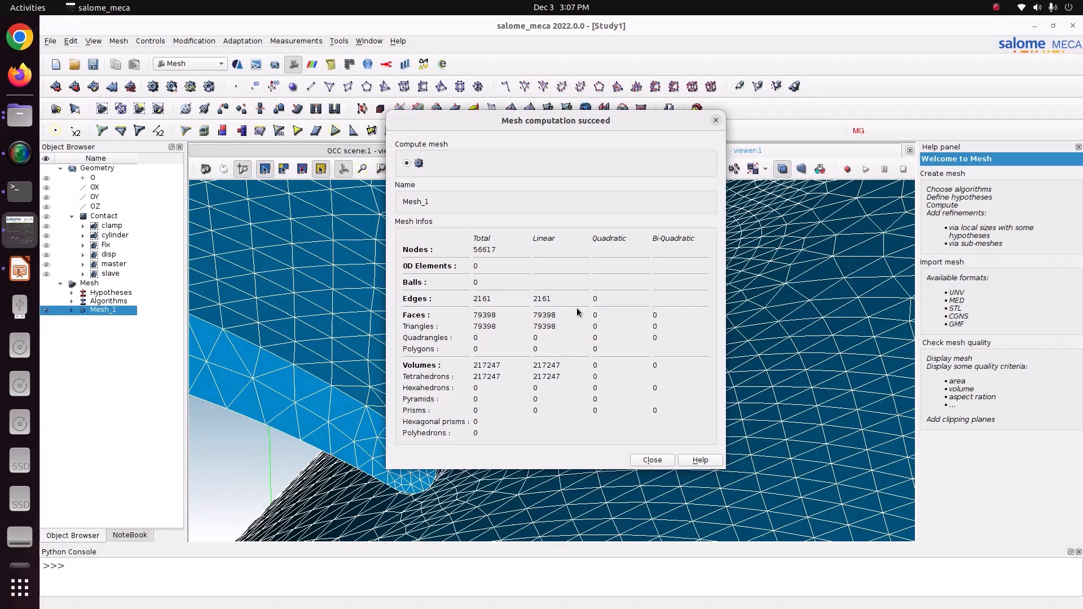
left_click(652, 461)
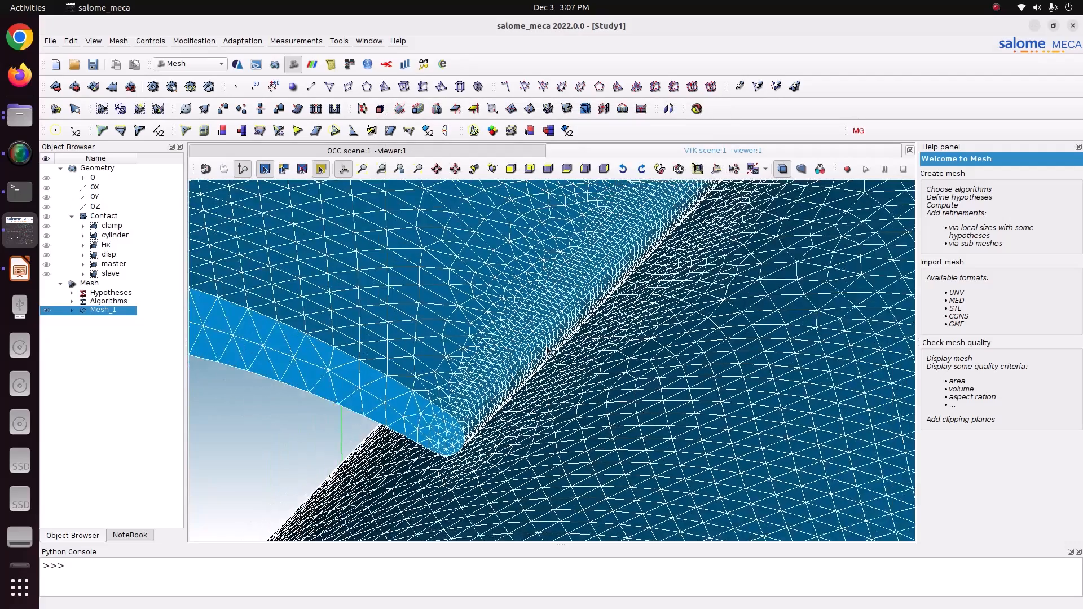
Examine the recomputed mesh from several angles, checking the clamp, the cylinder and their contact zone
scroll(547, 347, "down", 1)
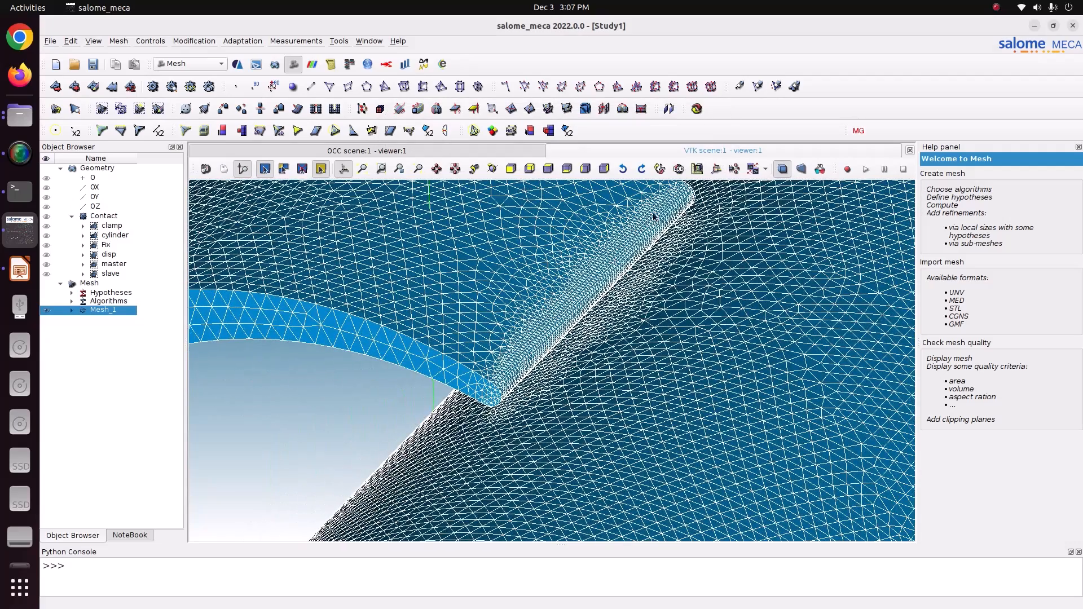
left_click(492, 169)
left_click_drag(542, 325, 556, 353)
scroll(582, 286, "down", 6)
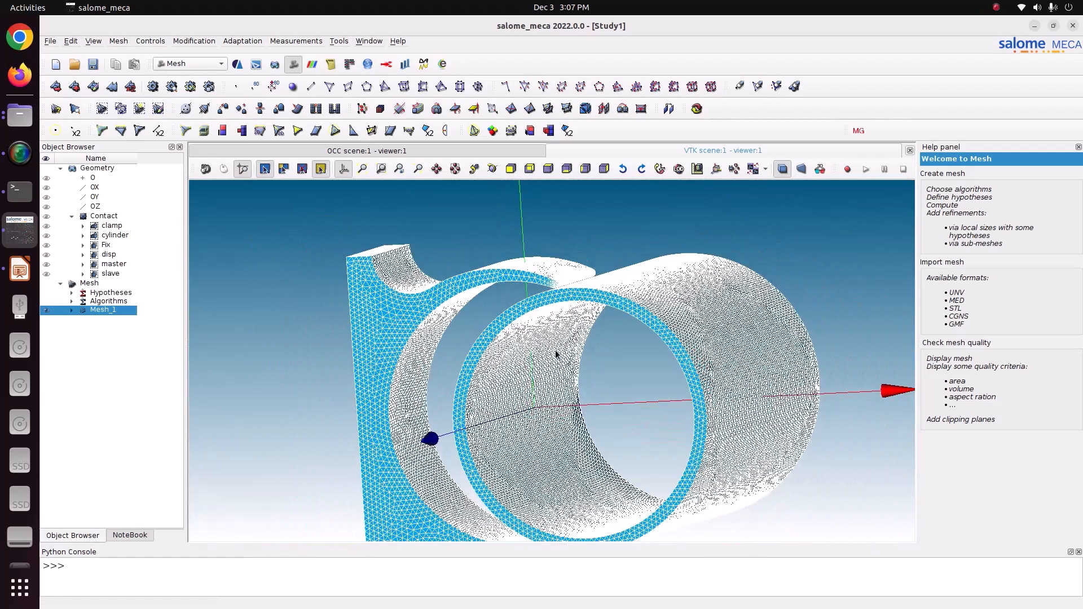
scroll(542, 297, "down", 1)
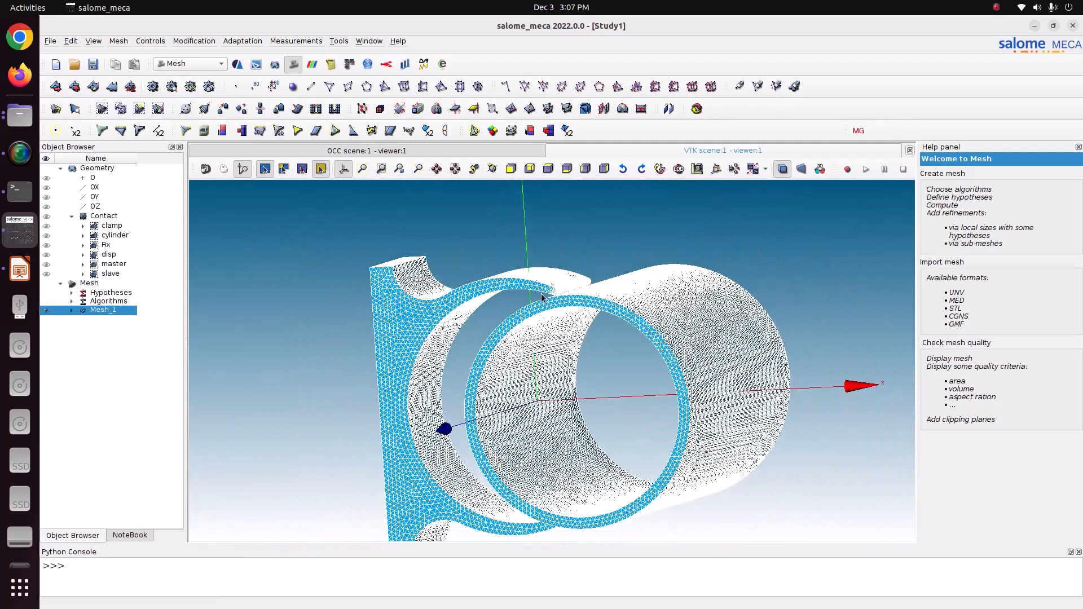
scroll(543, 299, "up", 6)
left_click(494, 174)
left_click_drag(497, 182, 547, 280)
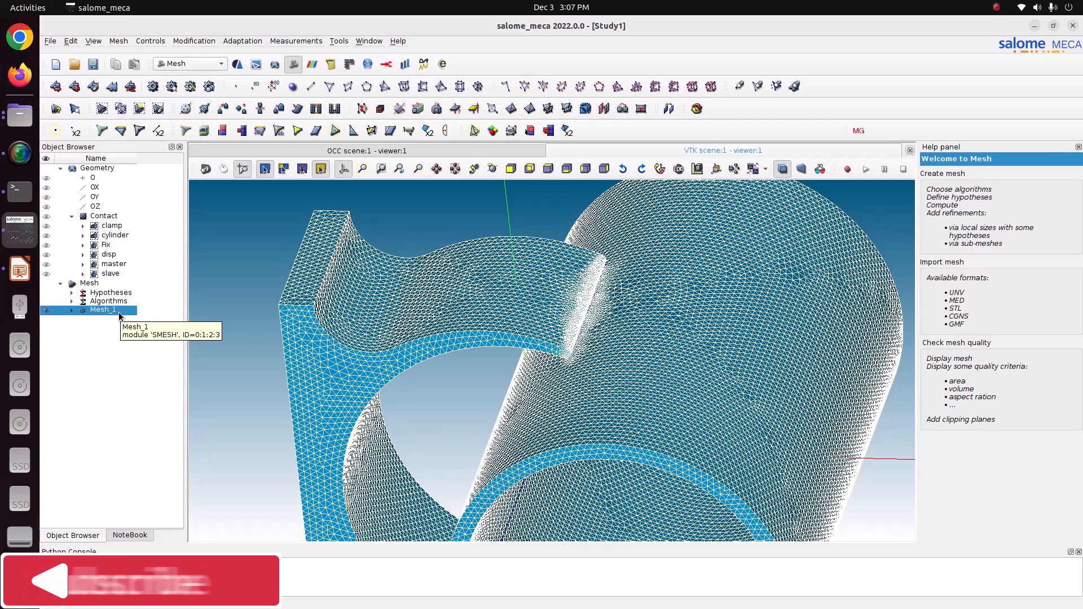
Save the study with the recomputed mesh
left_click(87, 68)
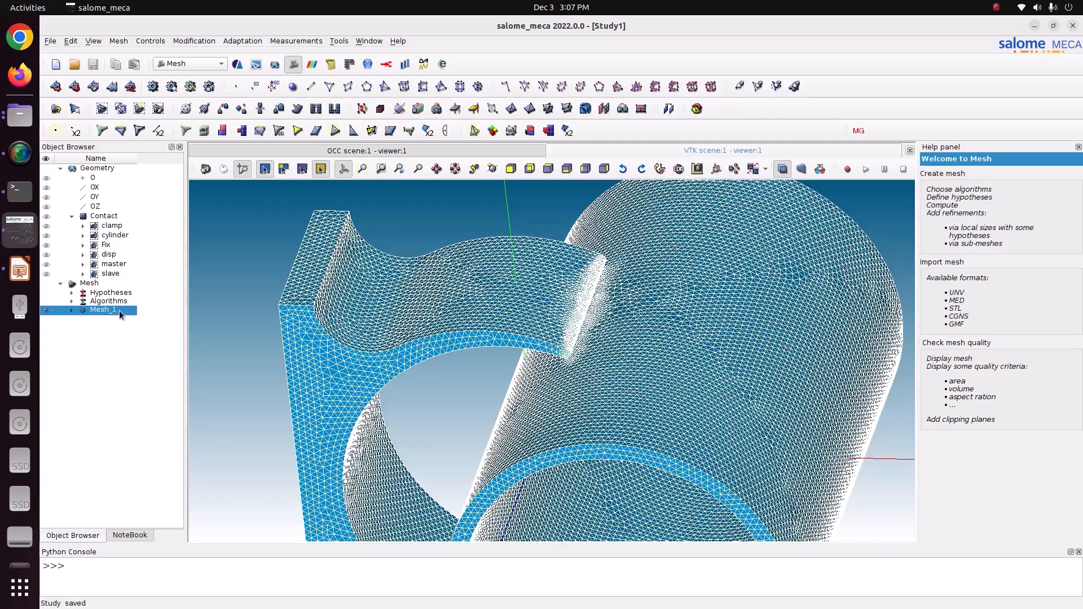
scroll(577, 345, "up", 6)
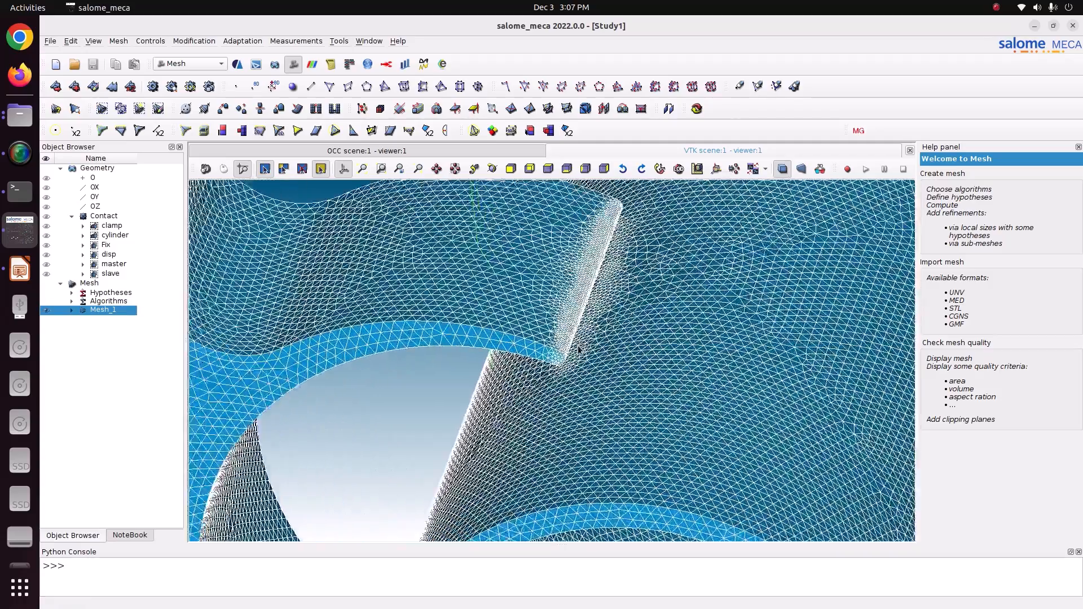
scroll(557, 361, "up", 3)
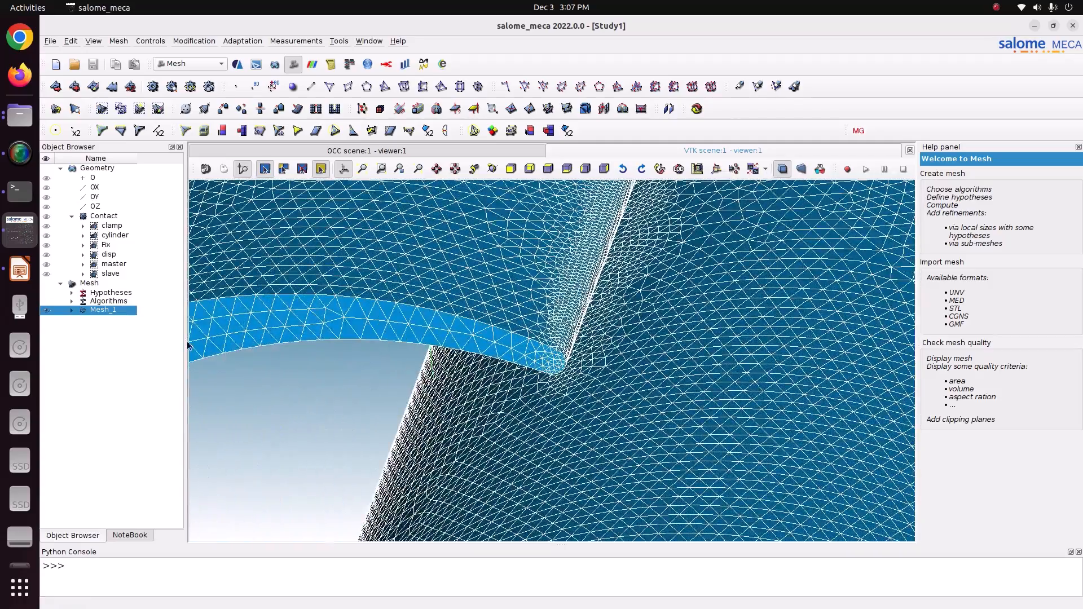
right_click(108, 314)
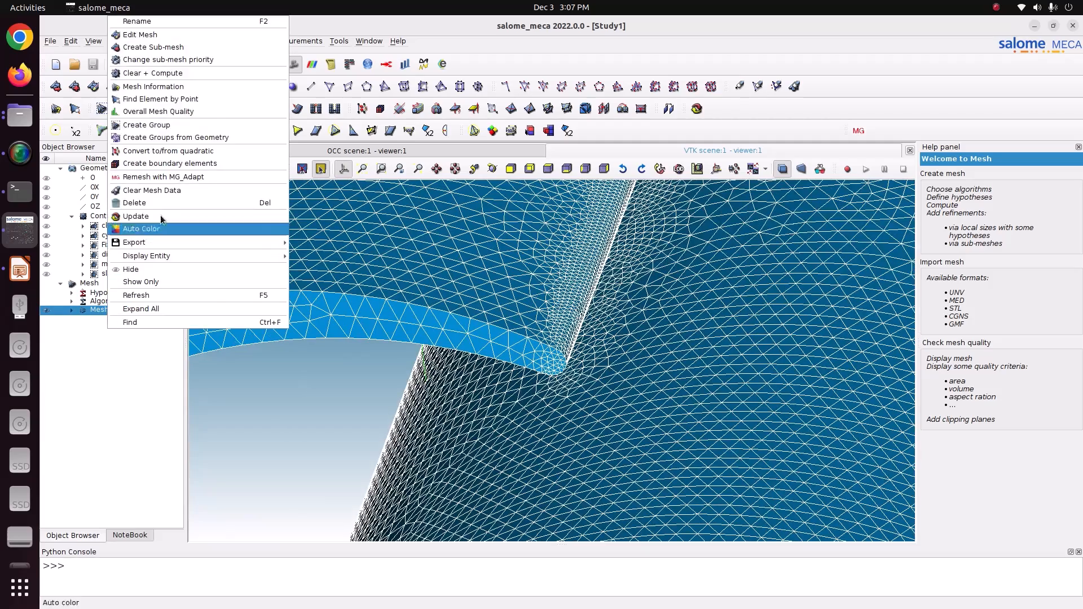
left_click(190, 76)
left_click(560, 345)
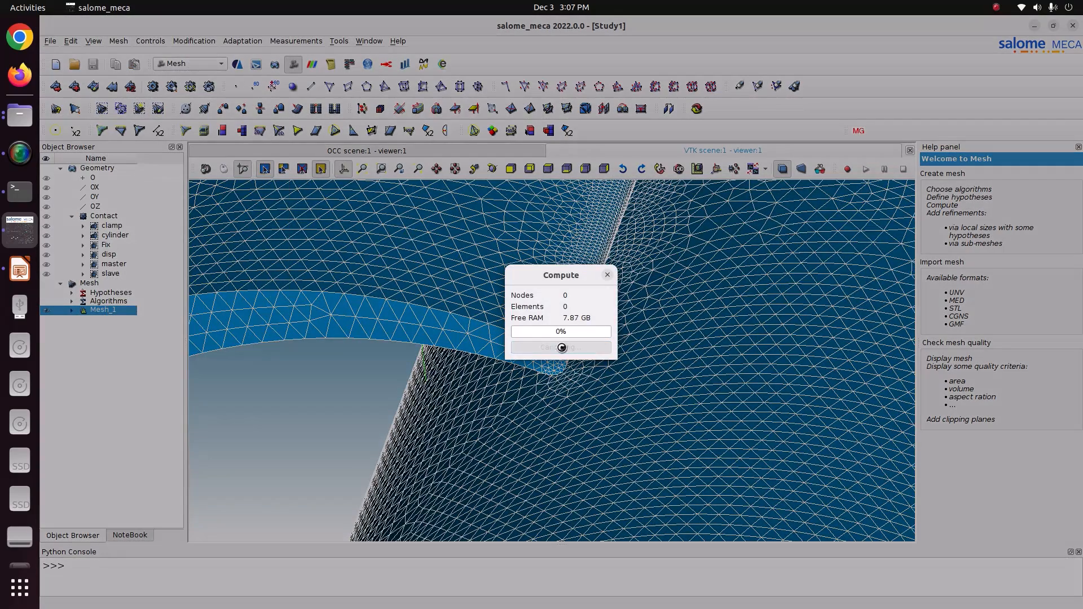
left_click(646, 475)
double_click(124, 314)
left_click(121, 337)
right_click(121, 336)
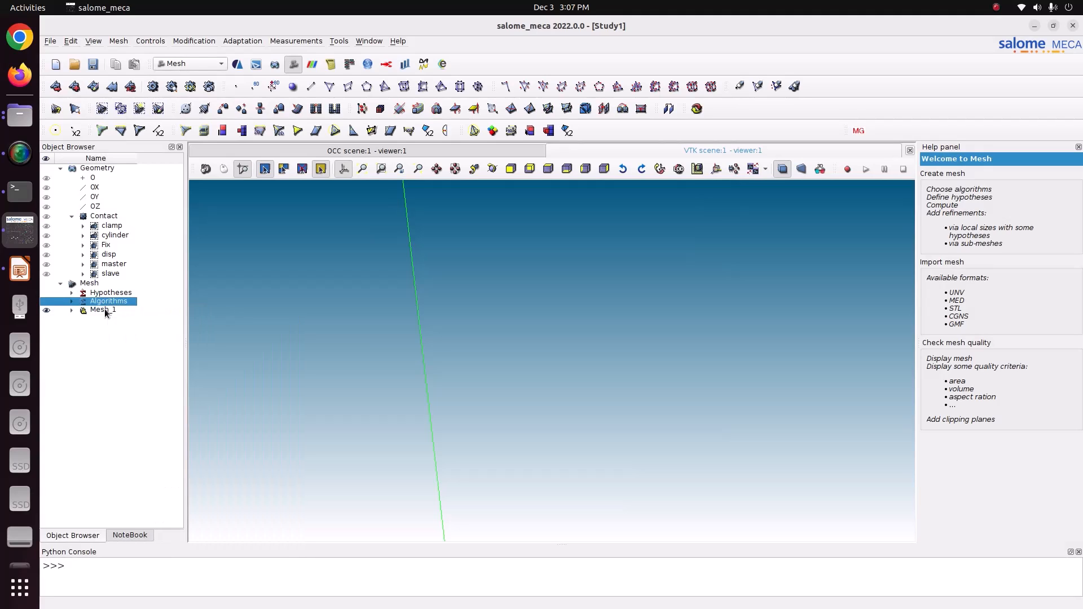
Edit Mesh_1's NETGEN 3D hypothesis to use Moderate fineness, and apply the change to the mesh
right_click(106, 310)
left_click(136, 328)
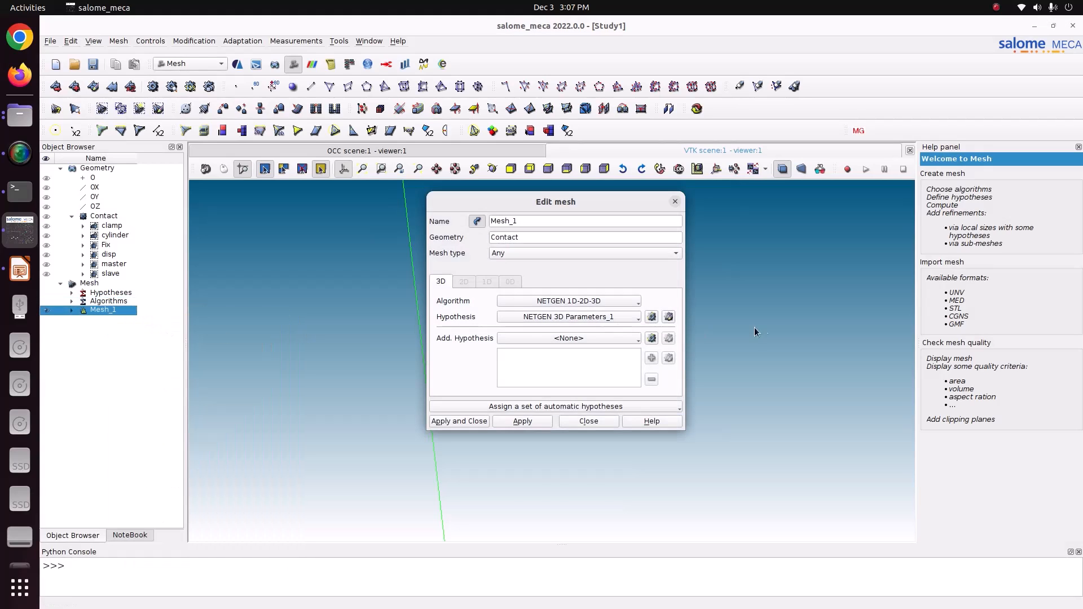
left_click(668, 318)
left_click(596, 254)
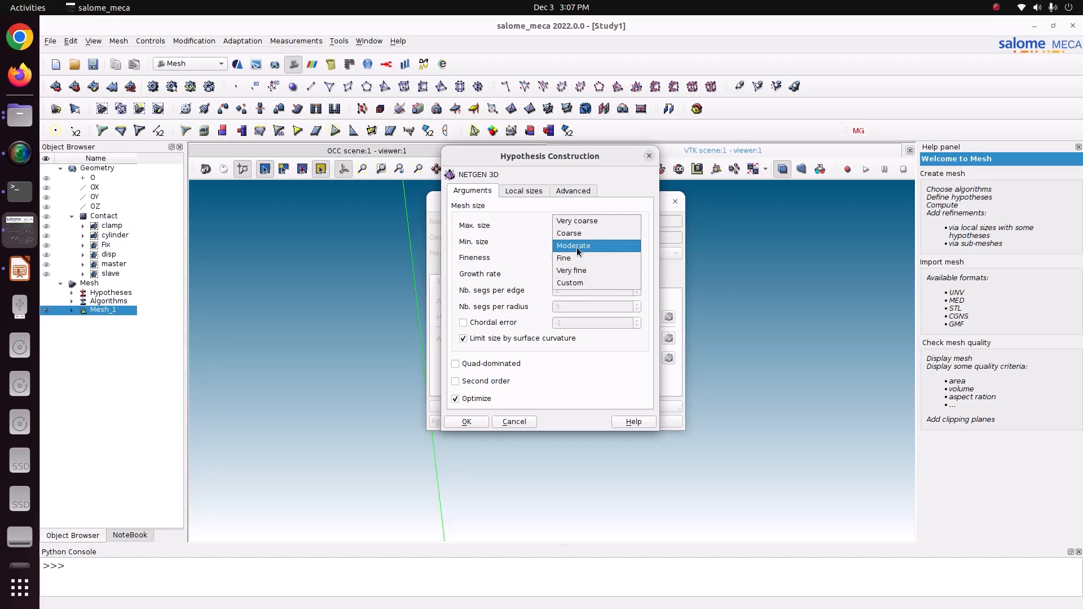
left_click(577, 246)
left_click(467, 422)
left_click(457, 421)
Compute Mesh_1 with the Moderate hypothesis and close the computation report
right_click(117, 309)
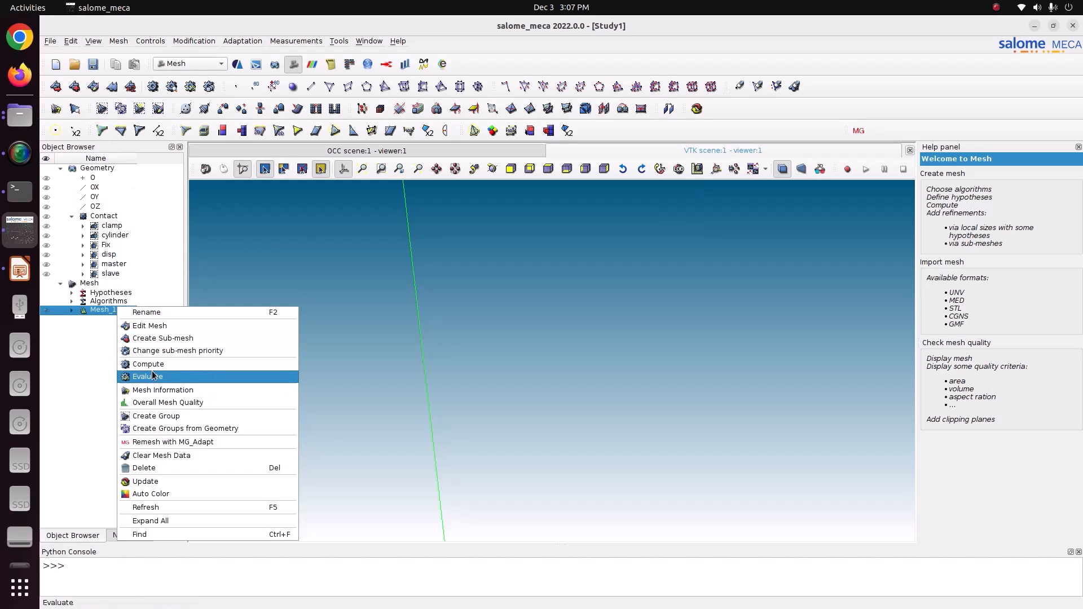
left_click(125, 43)
left_click(126, 43)
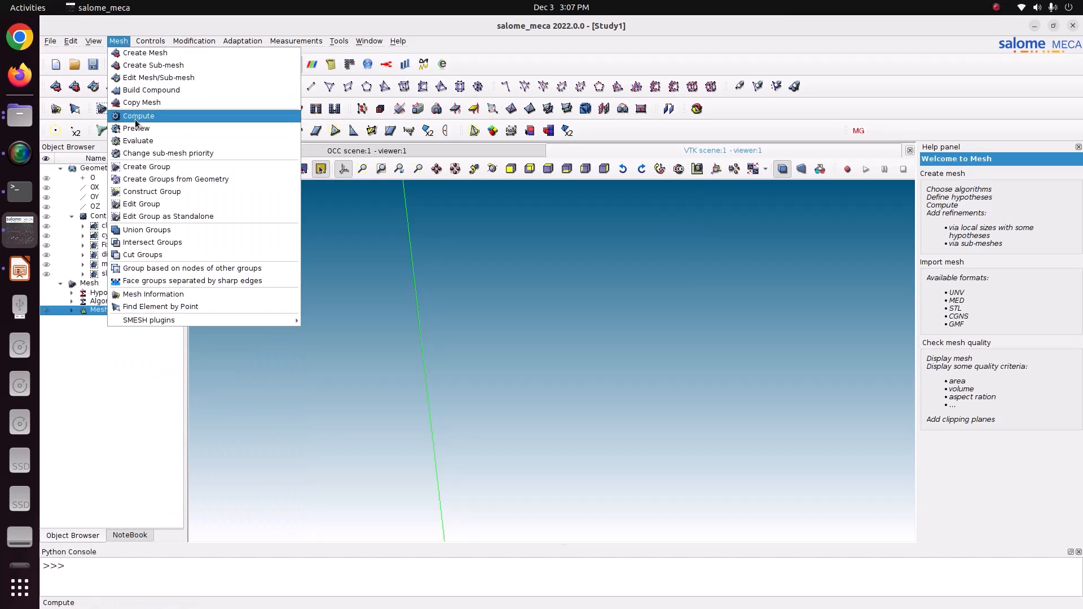
key("Escape")
right_click(106, 312)
left_click(151, 371)
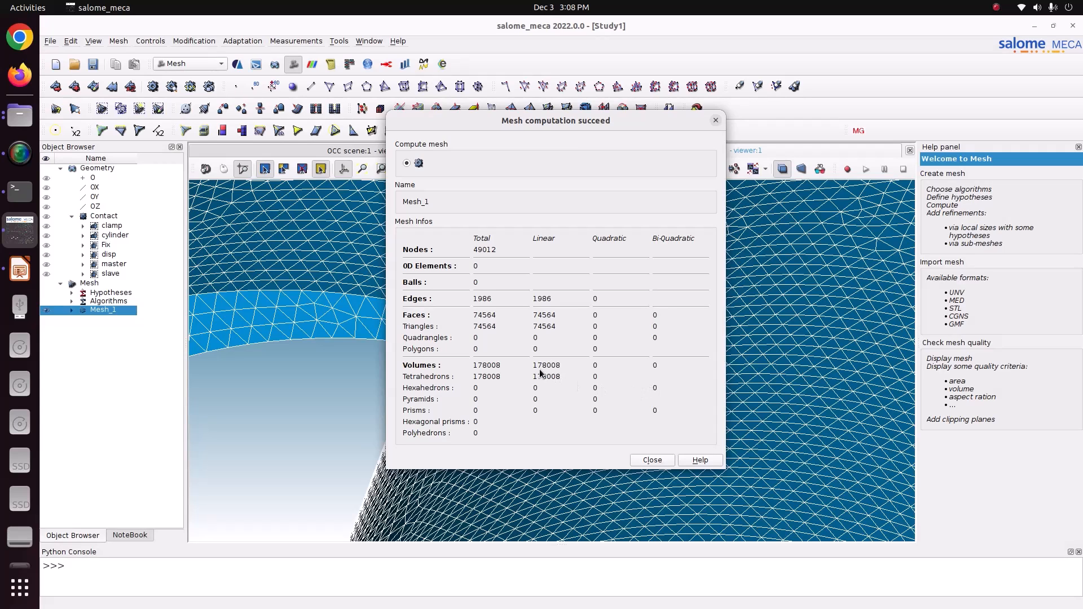
left_click(644, 458)
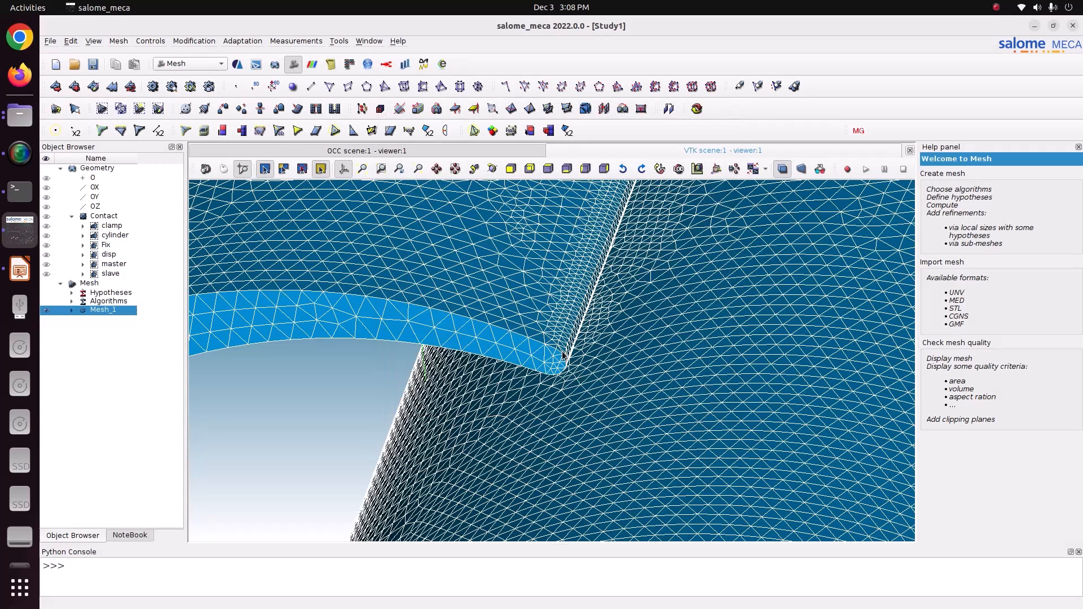
Examine the new mesh close up and from a distance, checking the clamp tip, the contact zone and the cylinder's open end
scroll(563, 354, "down", 10)
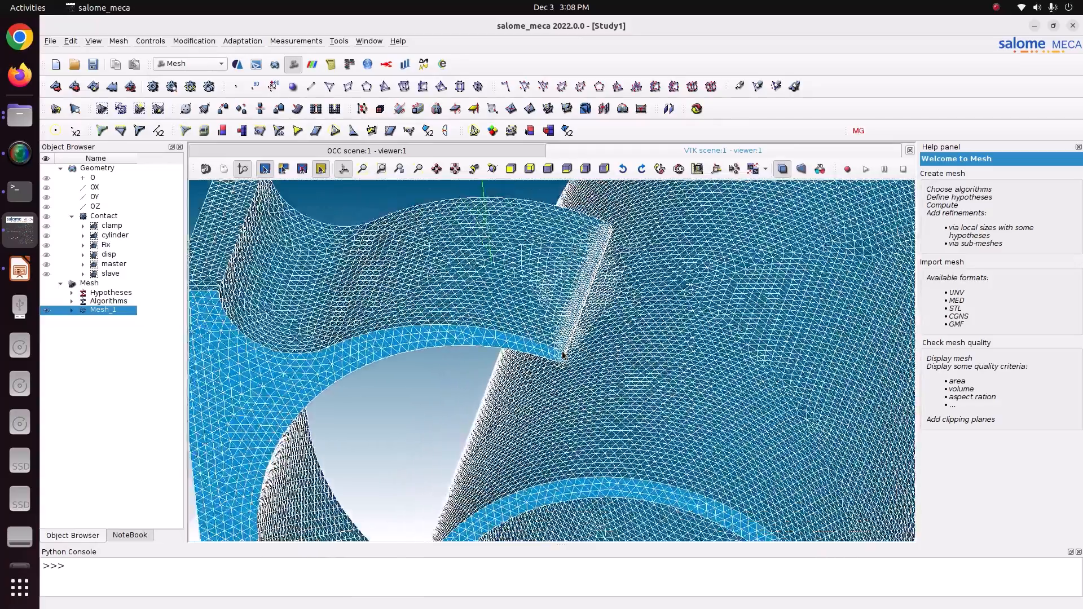
scroll(561, 351, "down", 5)
left_click(492, 169)
left_click_drag(499, 290, 499, 310)
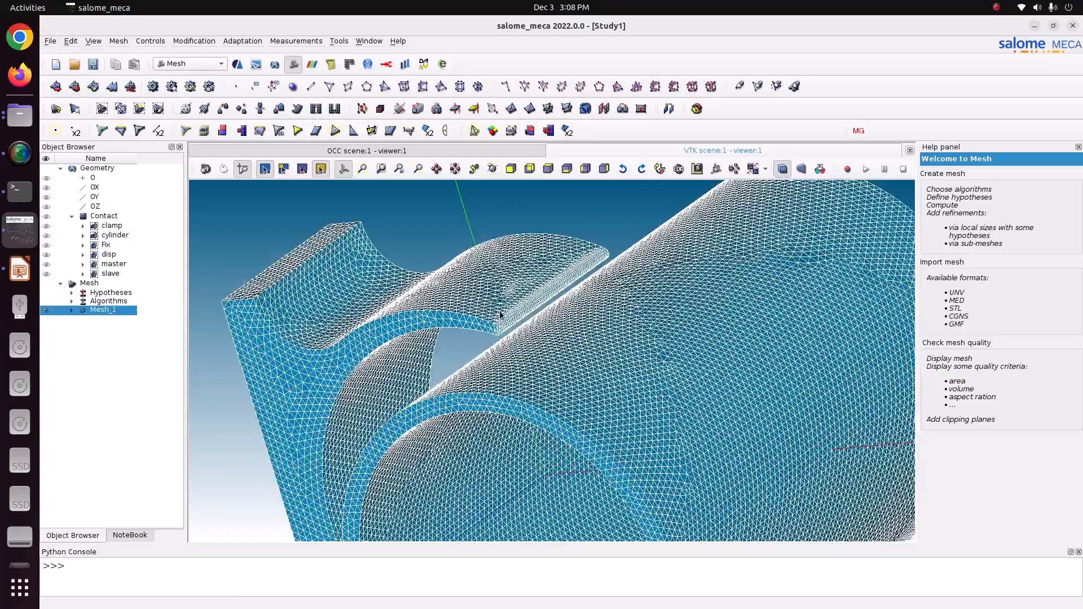
scroll(499, 312, "up", 8)
scroll(509, 337, "up", 8)
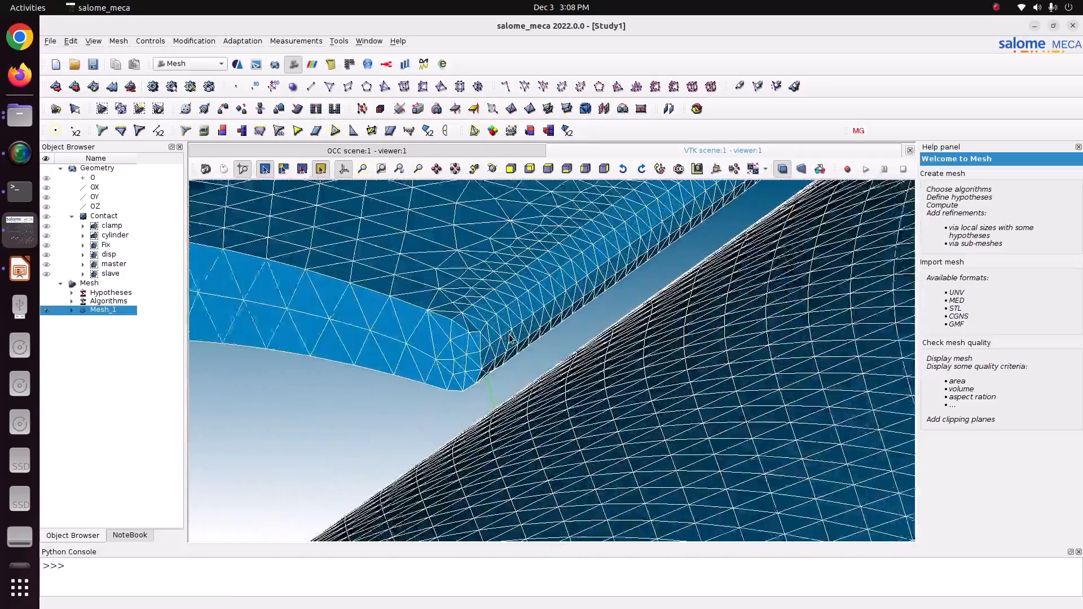
scroll(510, 337, "down", 5)
scroll(509, 338, "down", 8)
scroll(509, 337, "down", 6)
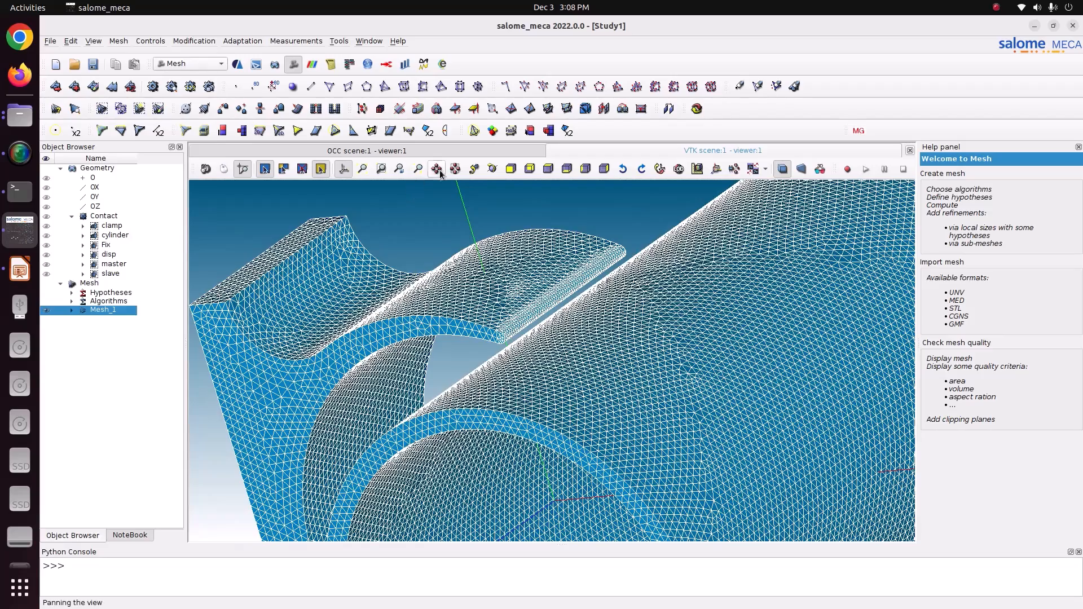
left_click(438, 173)
left_click_drag(496, 356, 520, 174)
scroll(505, 345, "down", 1)
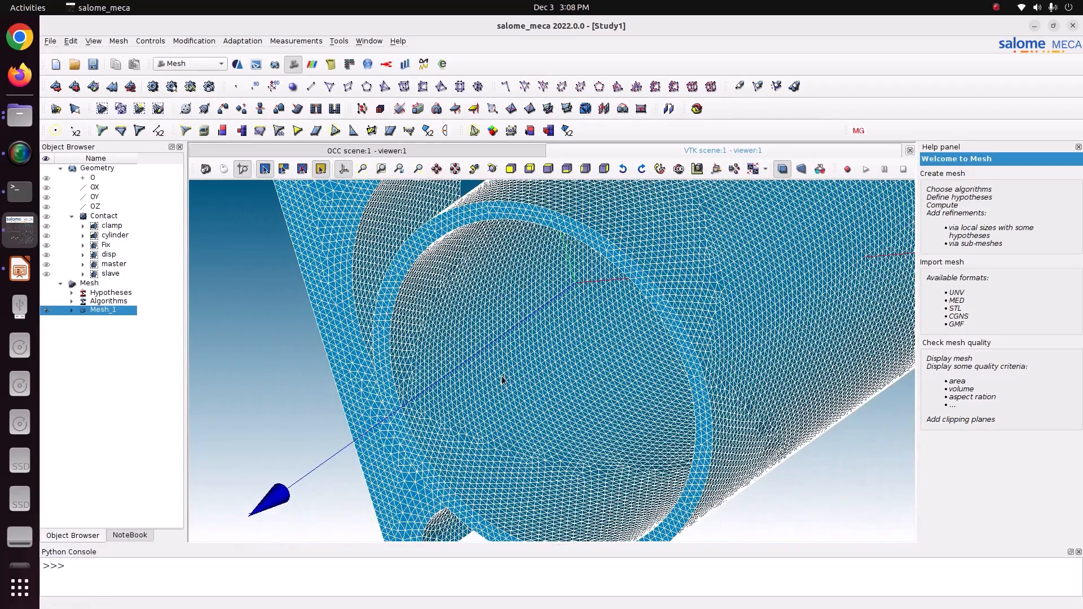
Save the study and expand Mesh_1 to list its groups of faces and groups of volumes
left_click(92, 69)
left_click(72, 311)
left_click(83, 344)
left_click(83, 391)
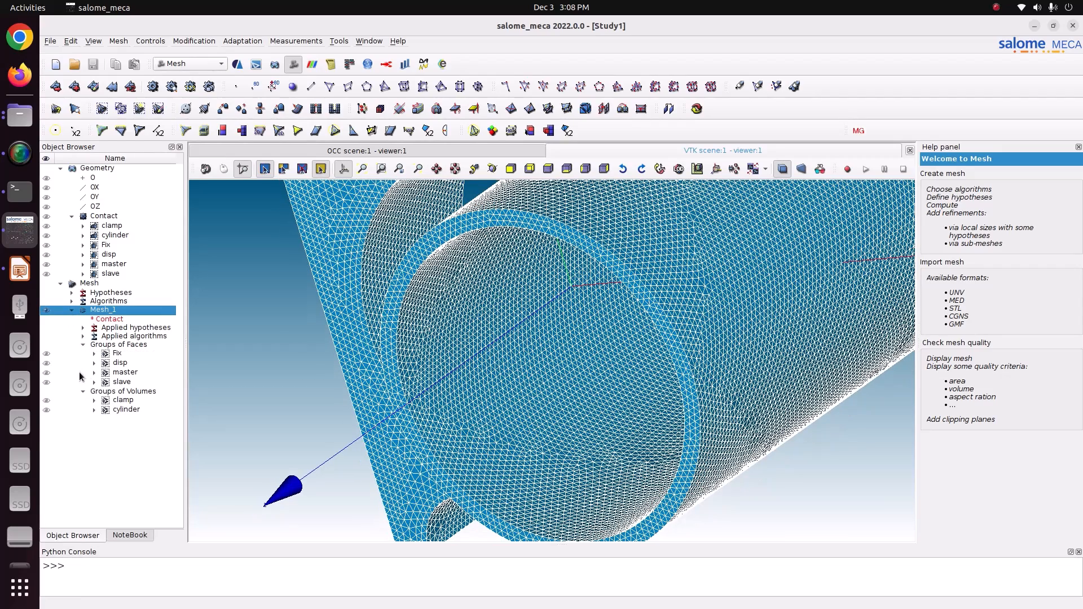
Hide the full mesh and display the face groups Fix, disp, master and slave and the volume groups clamp and cylinder to check them
left_click(46, 311)
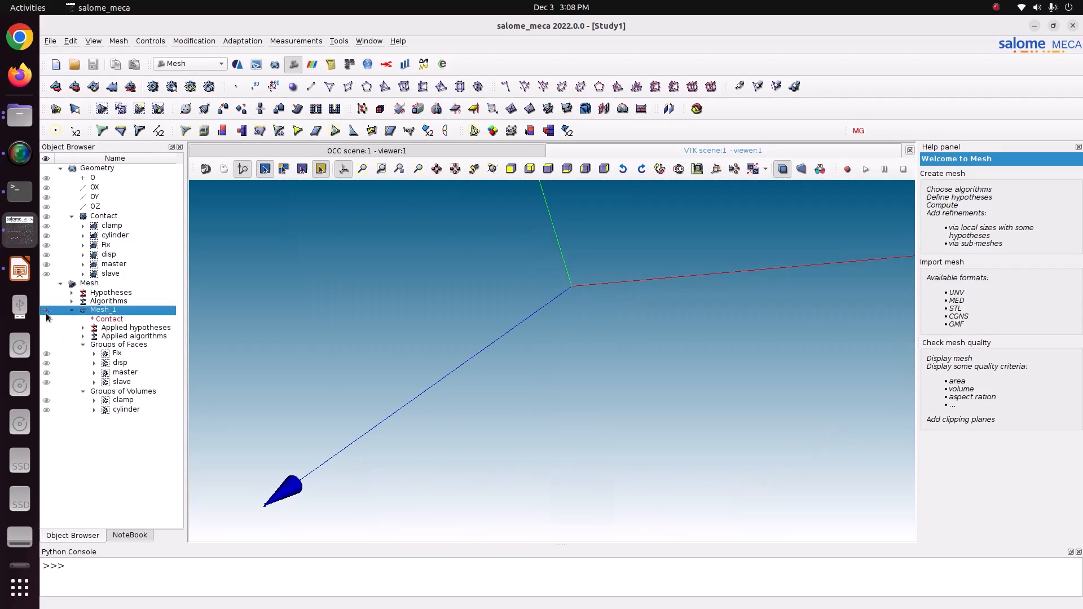
left_click(47, 353)
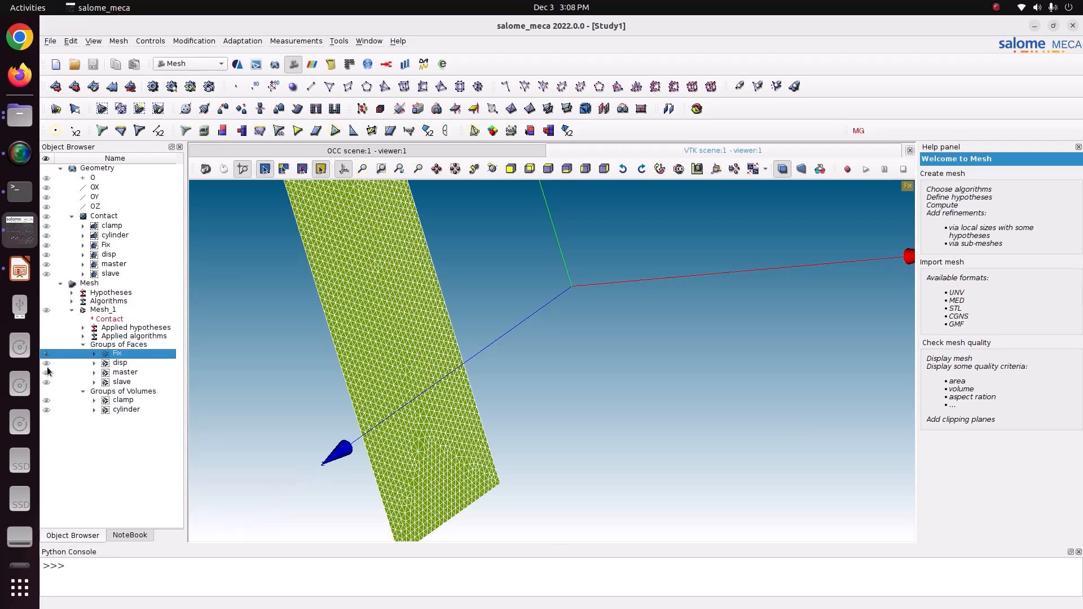
left_click(47, 363)
scroll(262, 353, "down", 5)
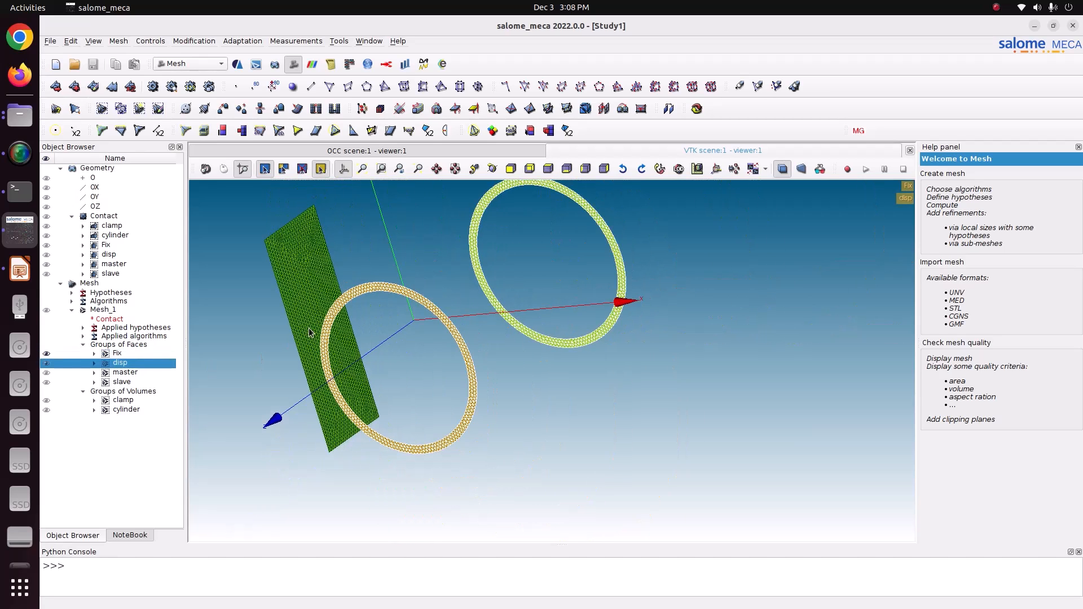
left_click(47, 373)
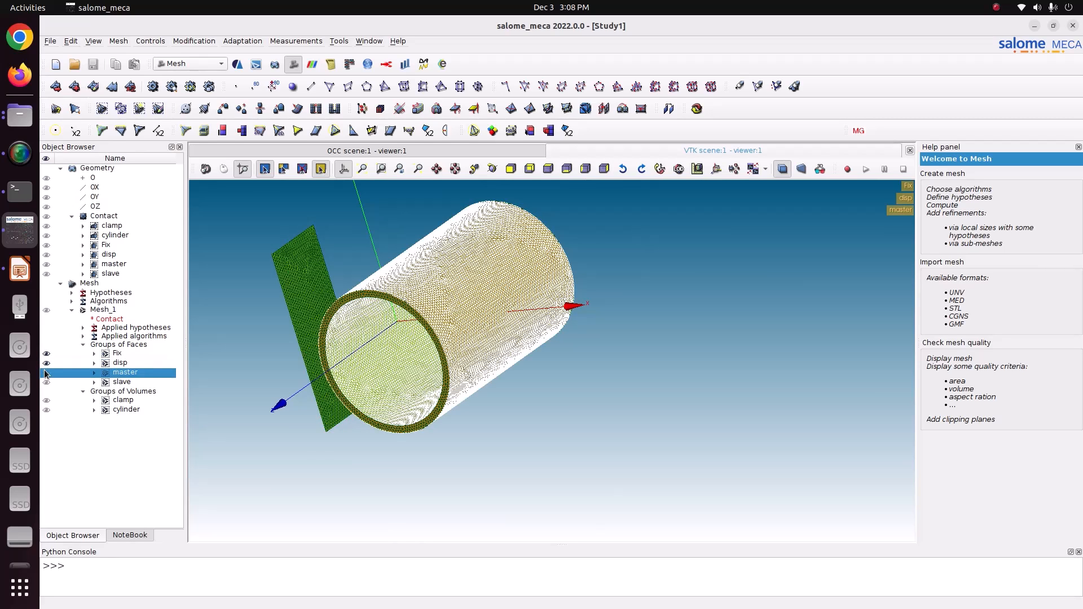
left_click(46, 382)
left_click(493, 171)
left_click_drag(525, 240, 586, 237)
left_click(47, 400)
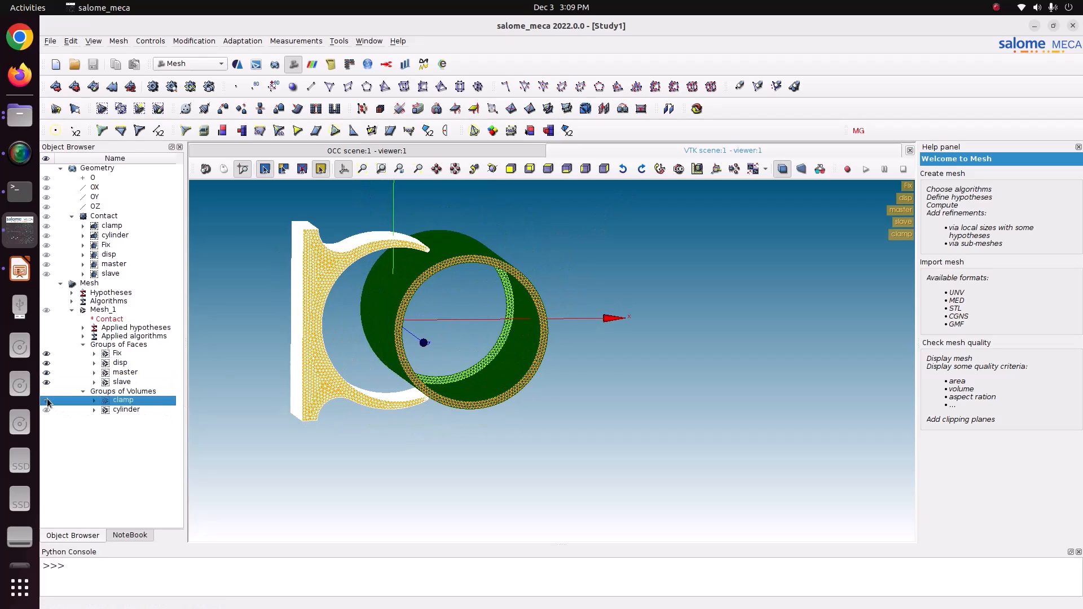
left_click(47, 410)
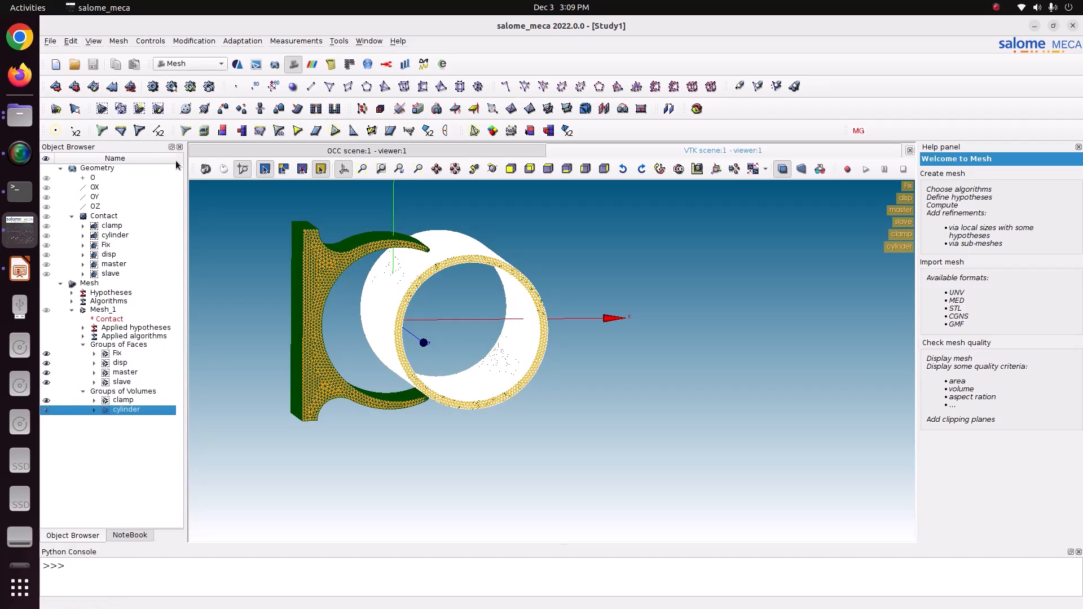
Switch to the AsterStudy module with the stable code_aster version and add a stage to CurrentCase
left_click(181, 64)
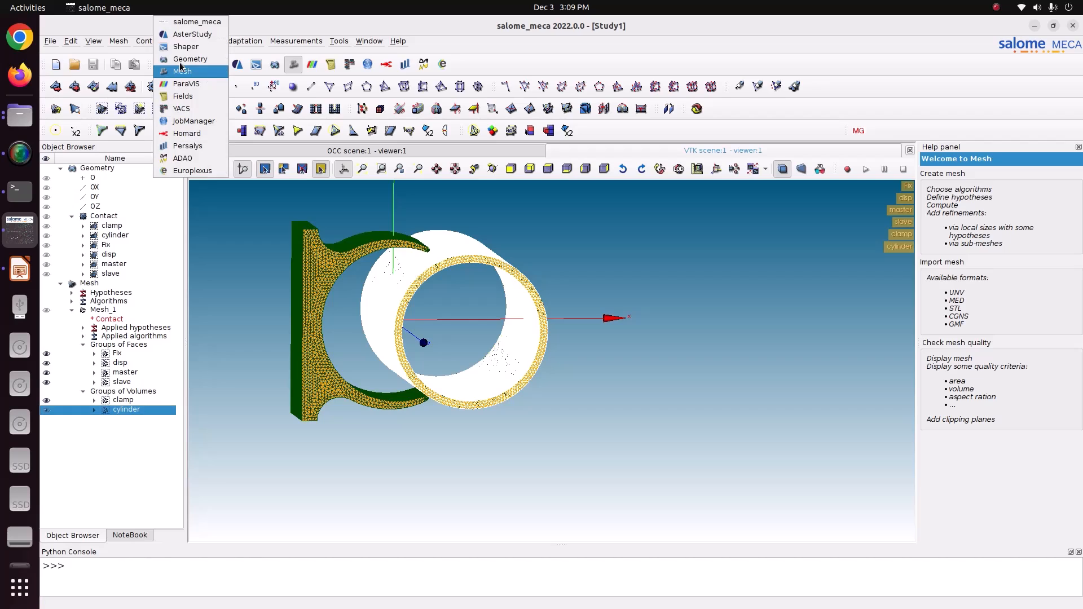
left_click(188, 35)
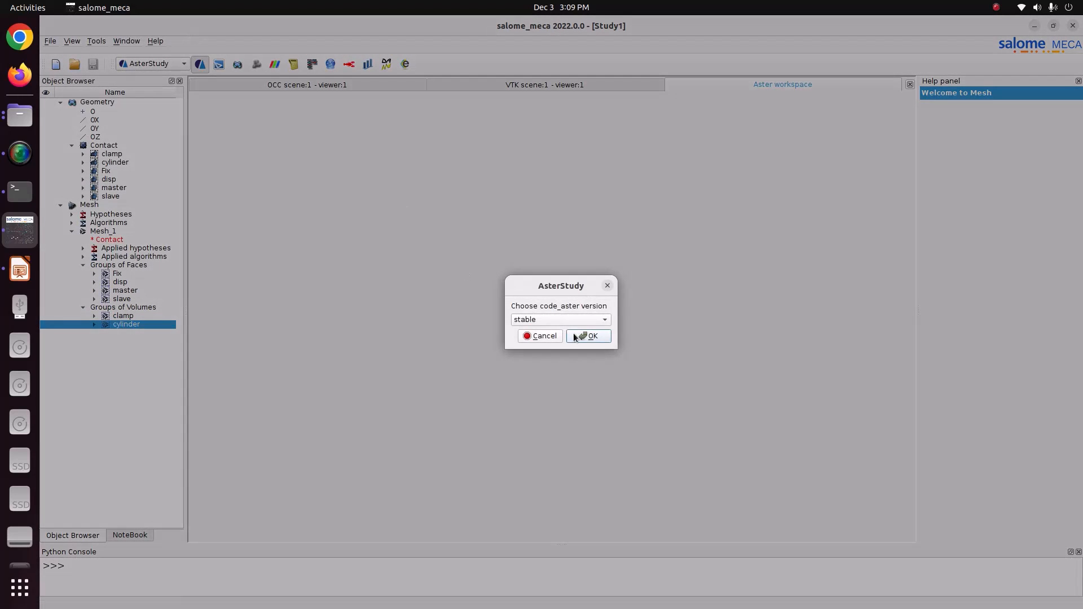
left_click(574, 335)
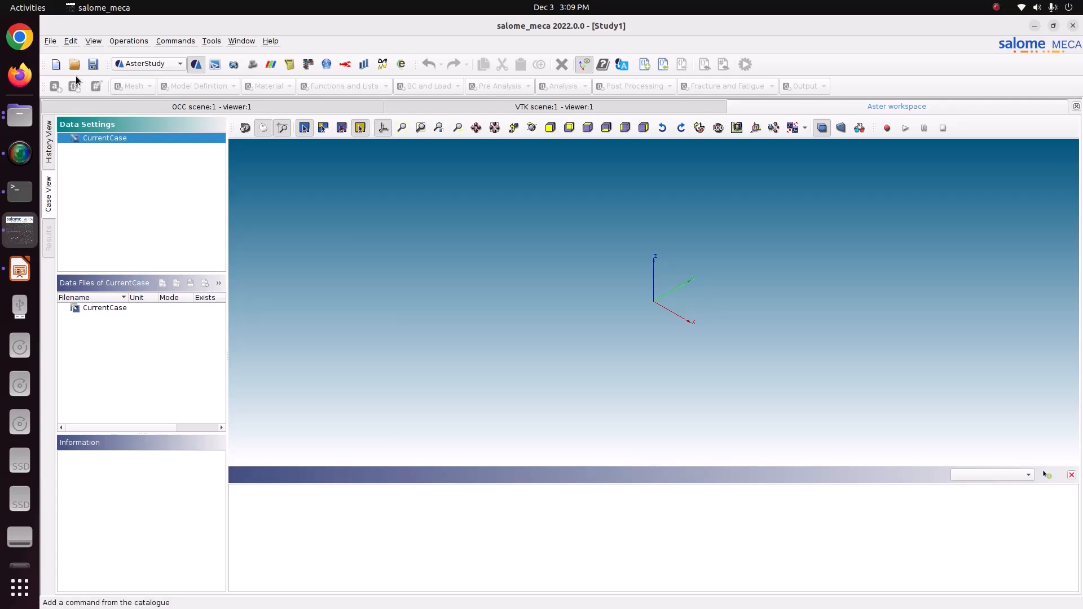
right_click(107, 138)
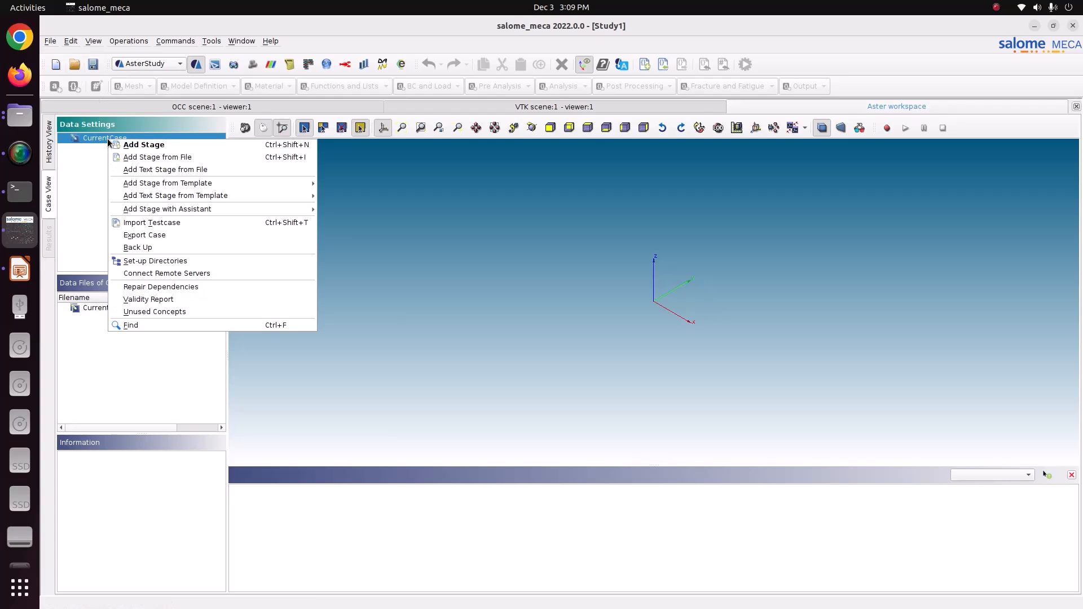
left_click(130, 148)
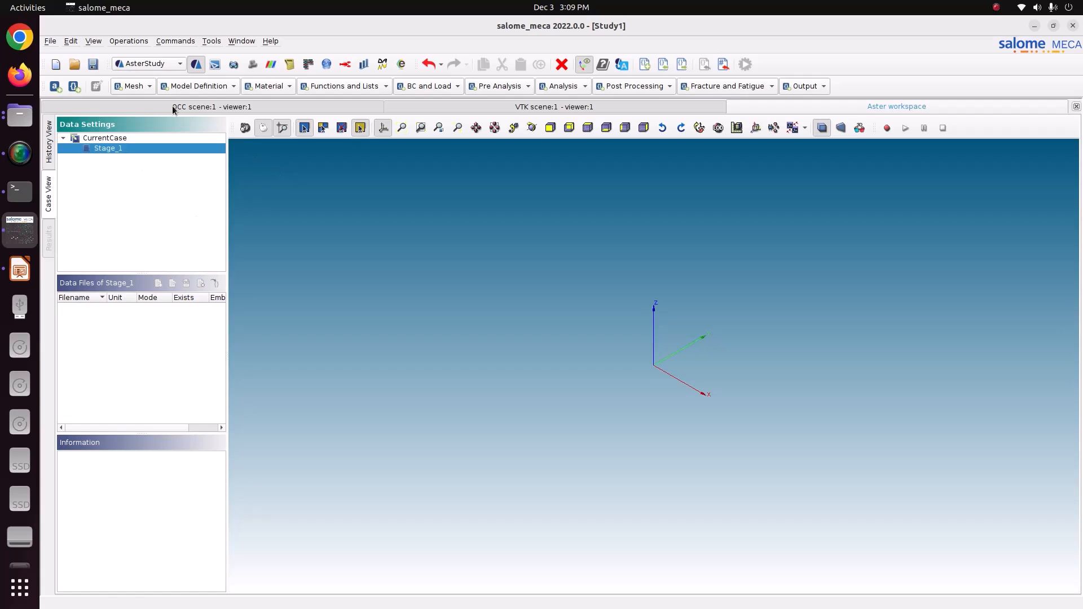
Add a Read a mesh command to the stage, using Mesh_1 as the mesh file with the Med format
left_click(140, 86)
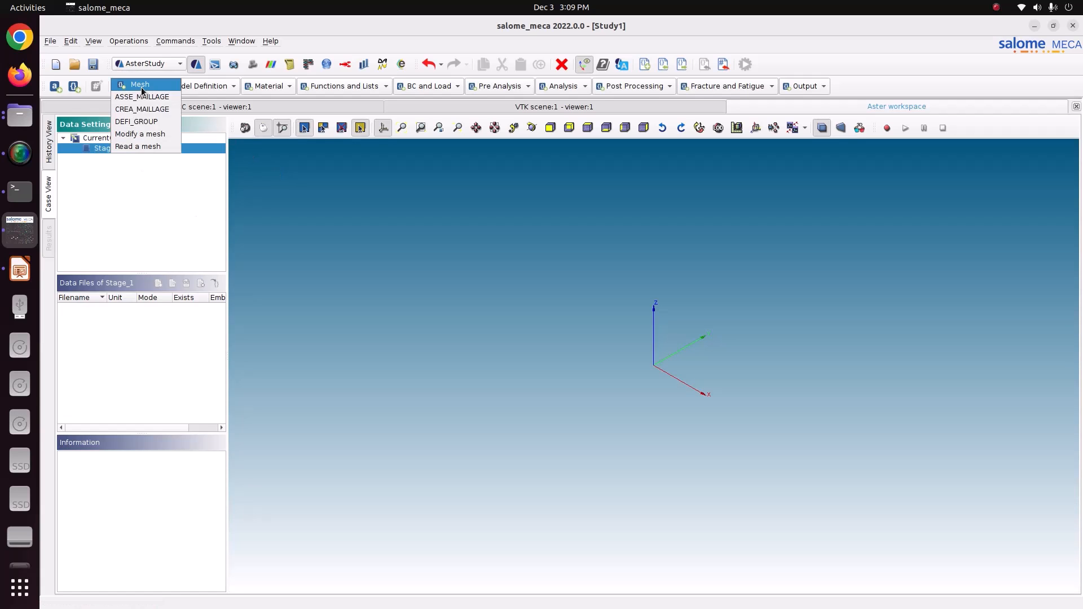
left_click(147, 147)
left_click(929, 234)
left_click(929, 234)
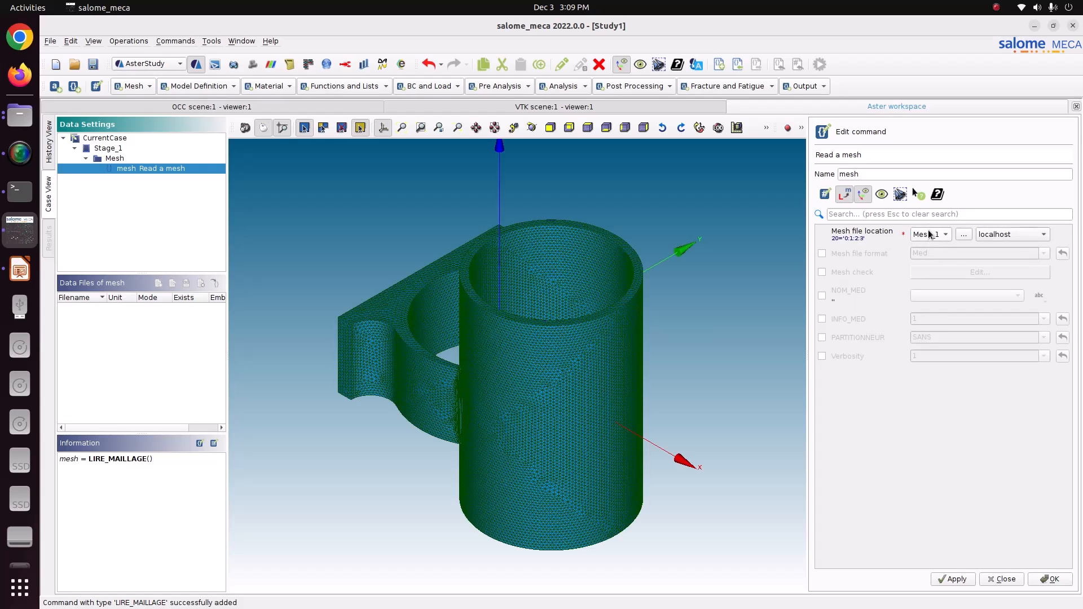
left_click(869, 253)
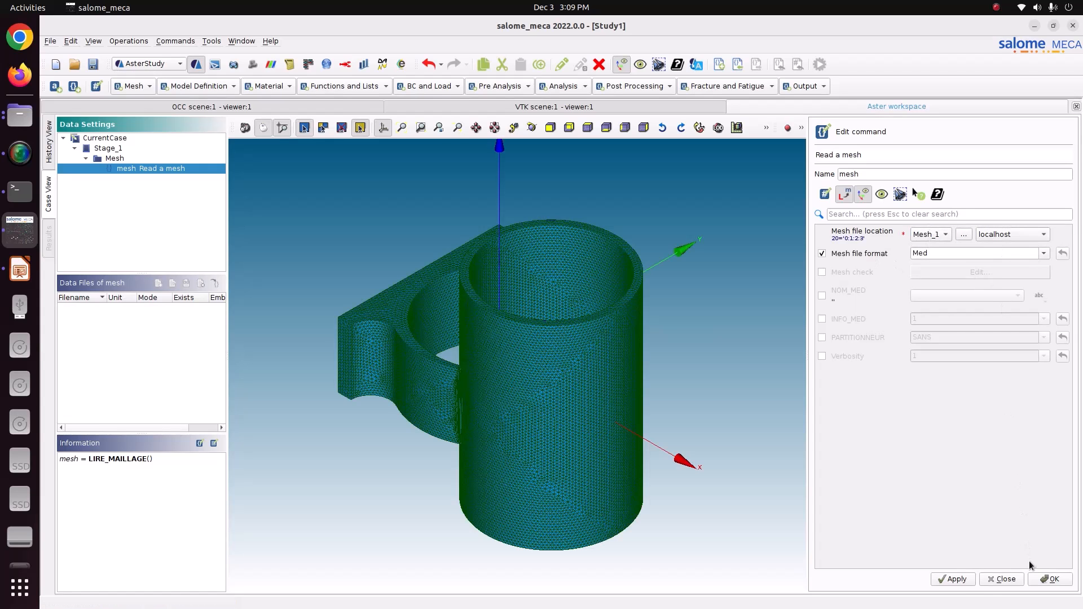
left_click(953, 579)
left_click(1044, 577)
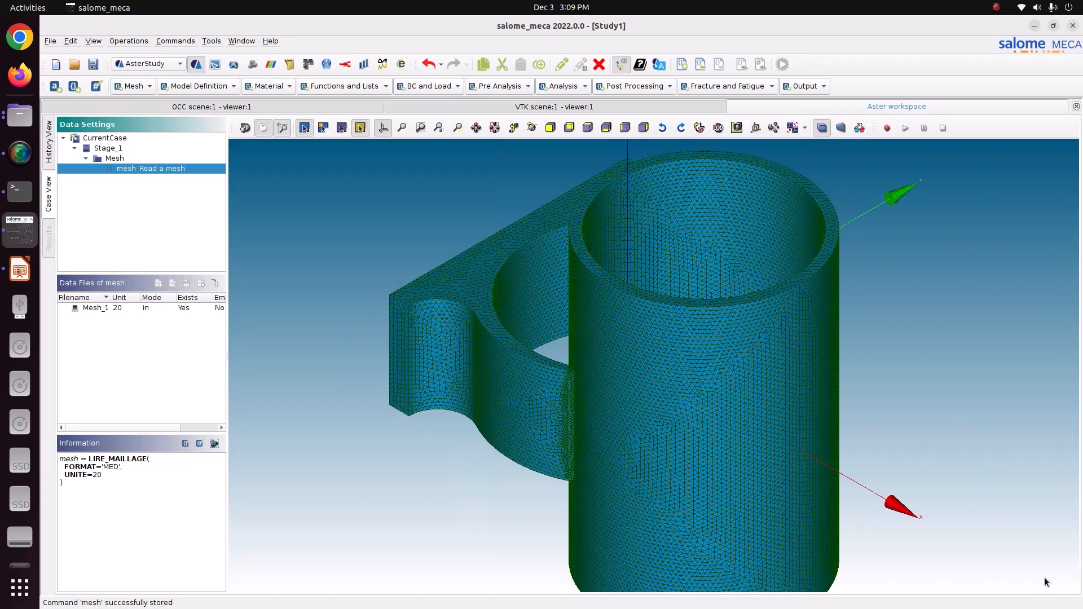
Add an Assign finite element command on the mesh and create one finite element assignment item for editing
left_click(174, 87)
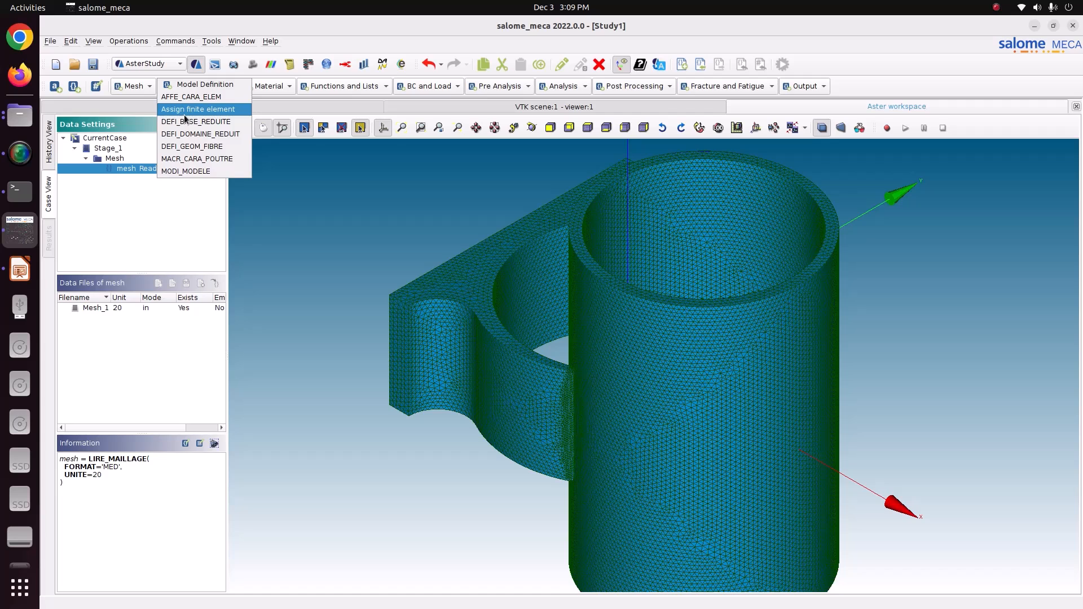
left_click(182, 110)
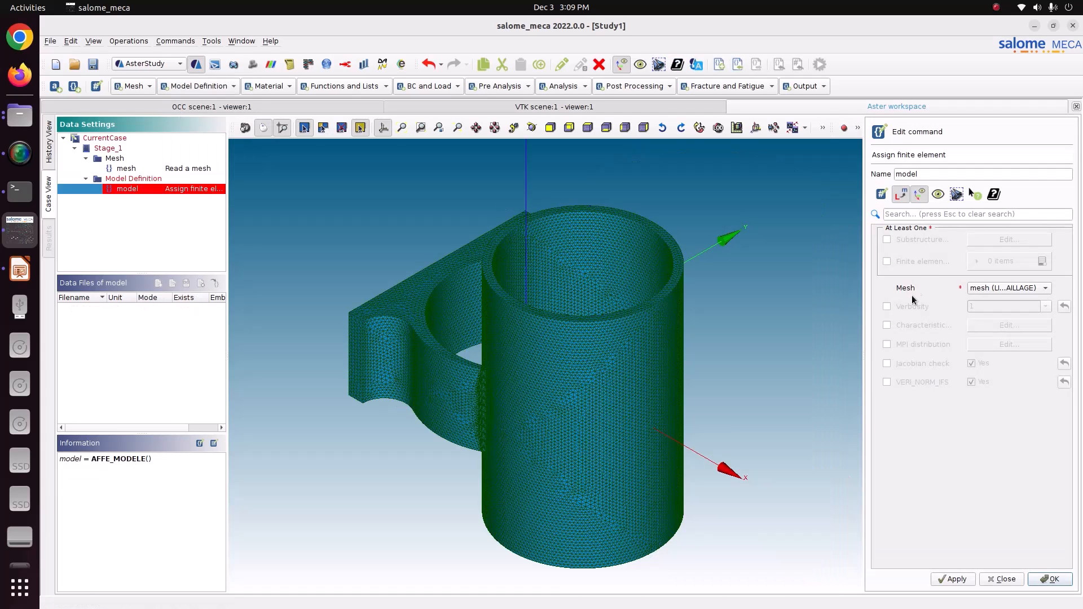
left_click(913, 262)
left_click(1042, 261)
left_click(994, 288)
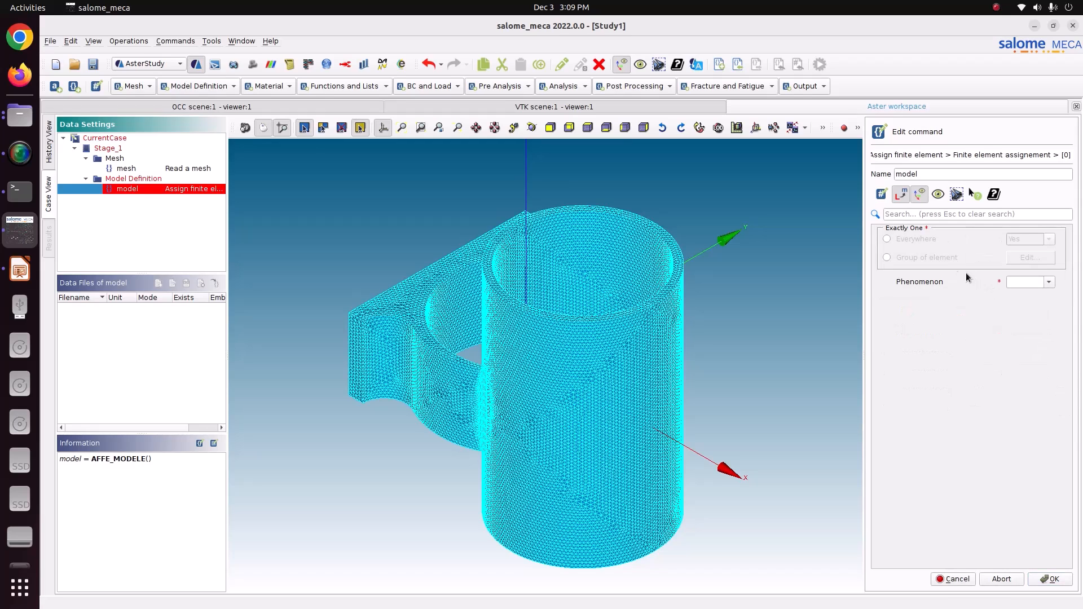
Assign the Mechanic phenomenon with 3D modelisation everywhere, store the model command and check its TOUT='OUI' setting
left_click(924, 241)
left_click(1049, 282)
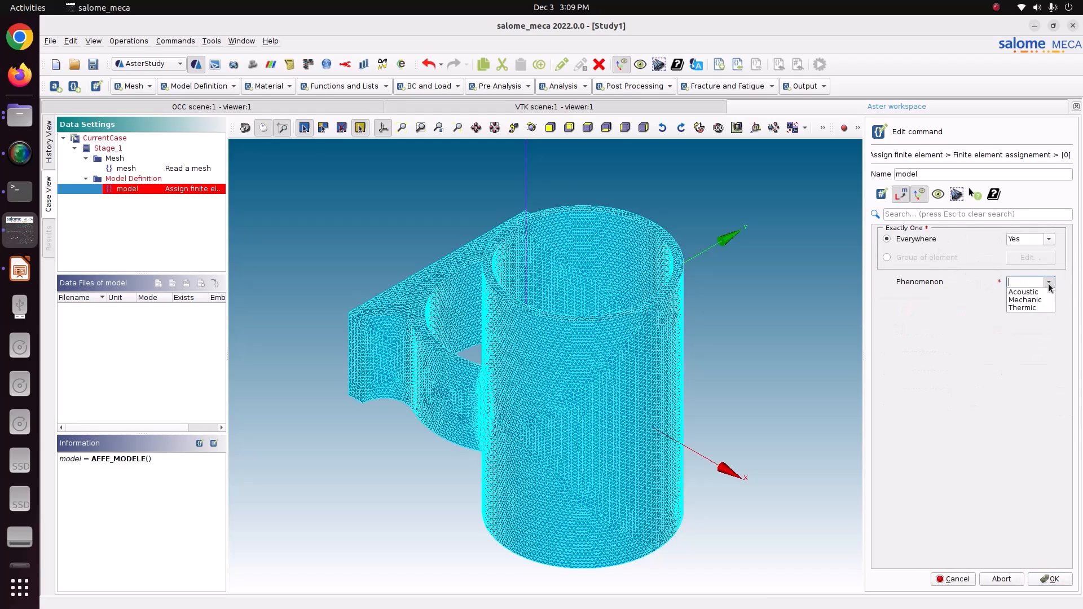
left_click(1025, 299)
left_click(1049, 301)
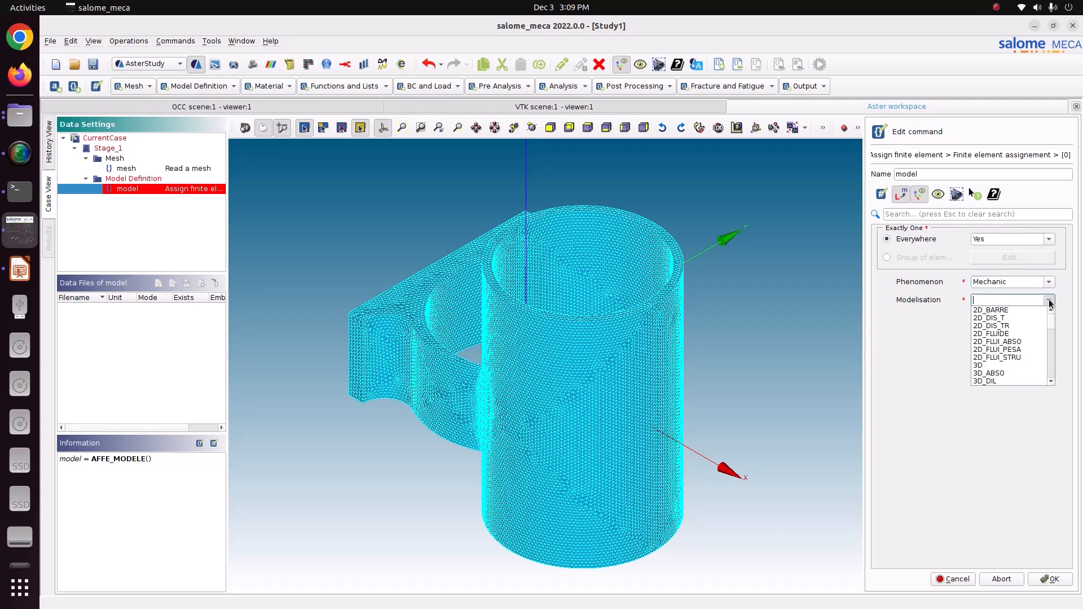
left_click(1031, 367)
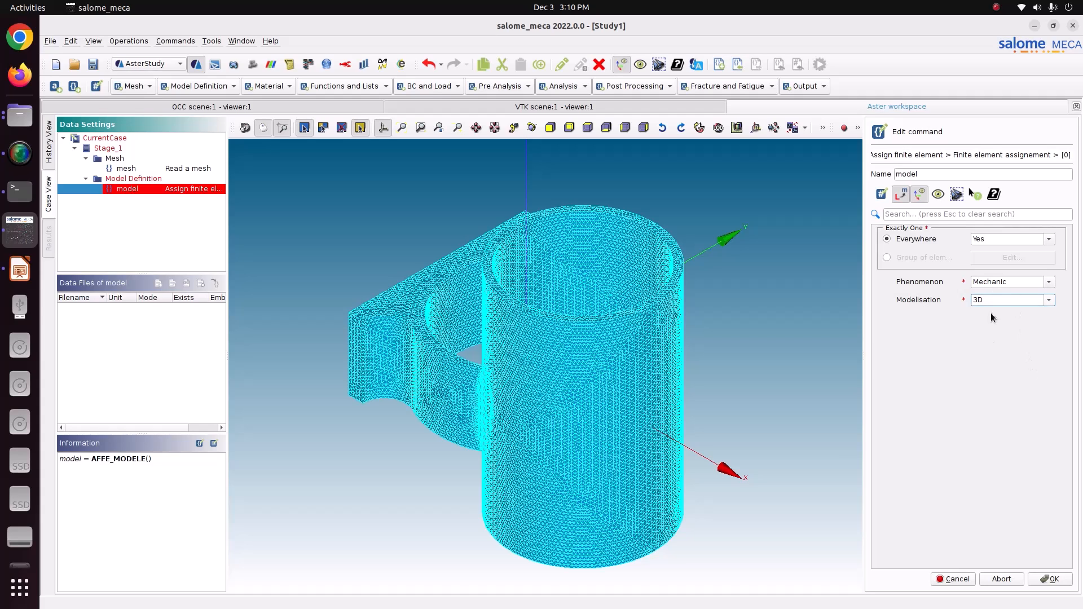
left_click(1047, 580)
left_click(954, 579)
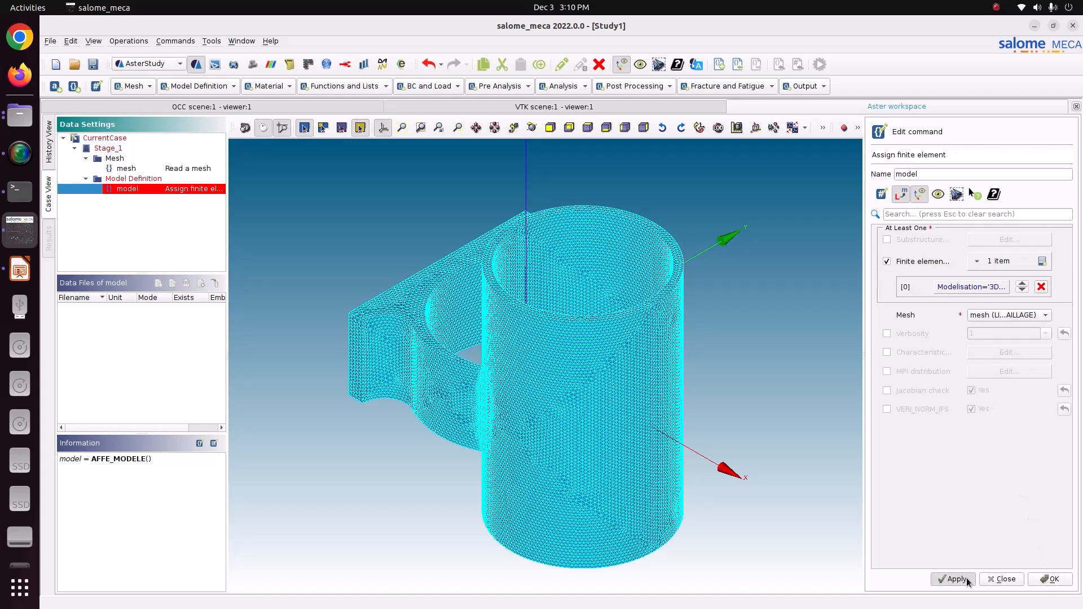
left_click(1048, 579)
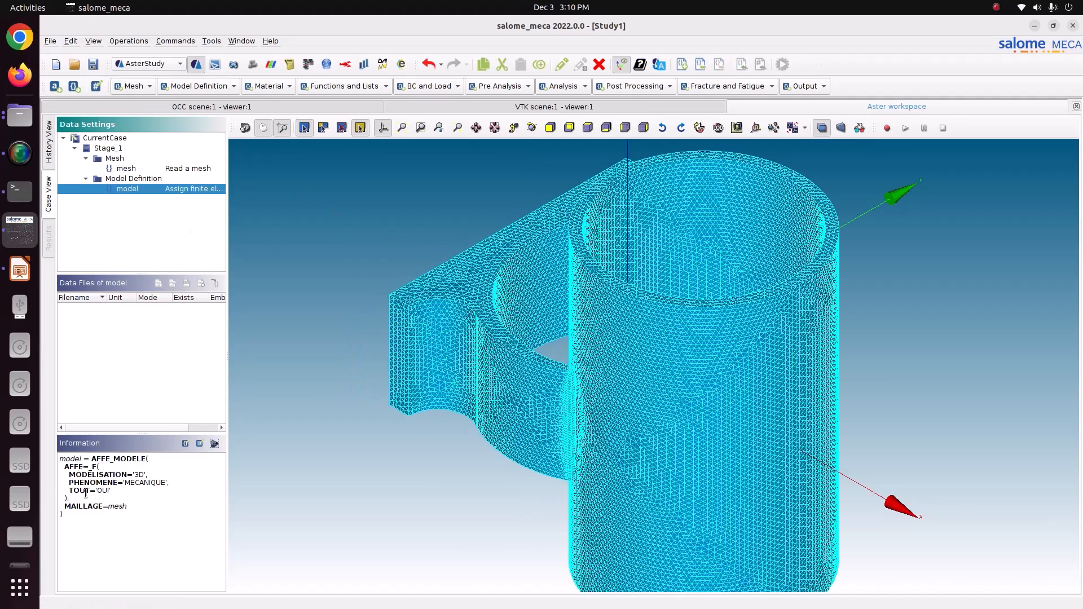
left_click_drag(66, 489, 119, 491)
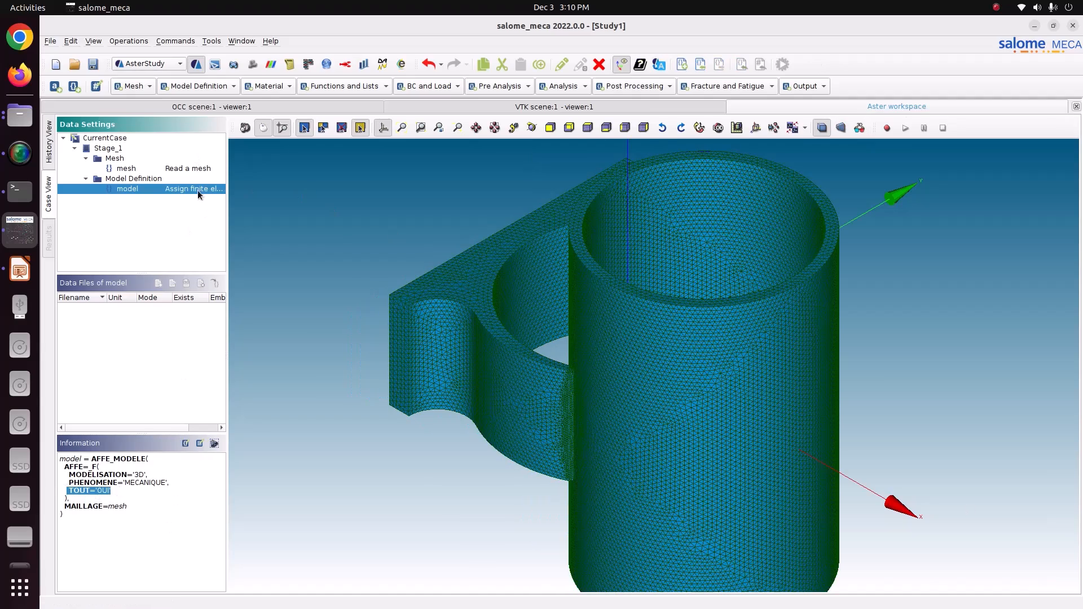
Add a Define a material command and check the steel properties on the first slide of the LibreOffice Impress presentation
left_click(260, 88)
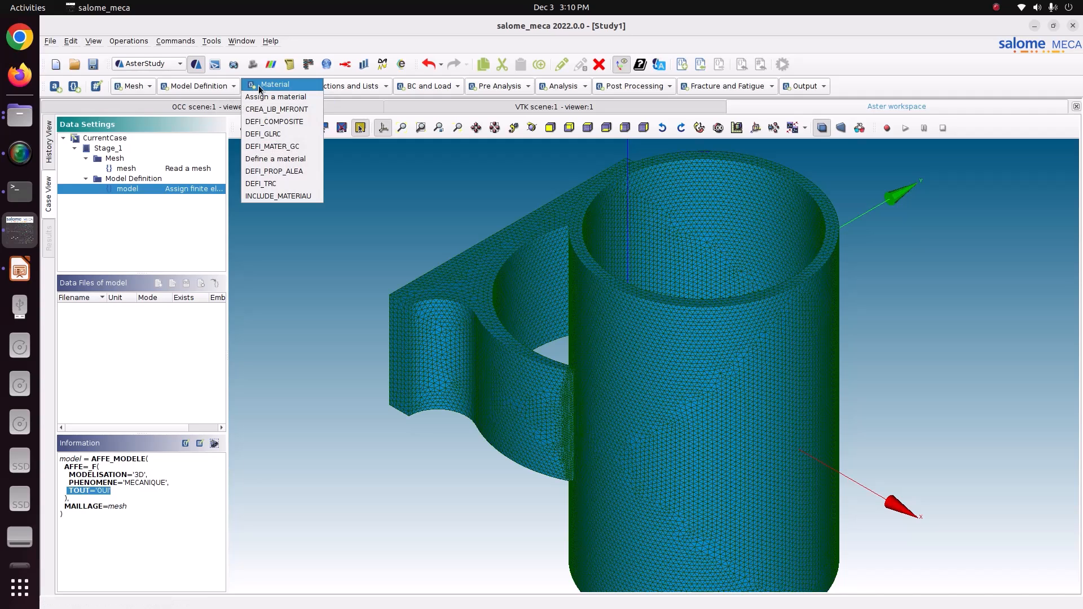
left_click(258, 160)
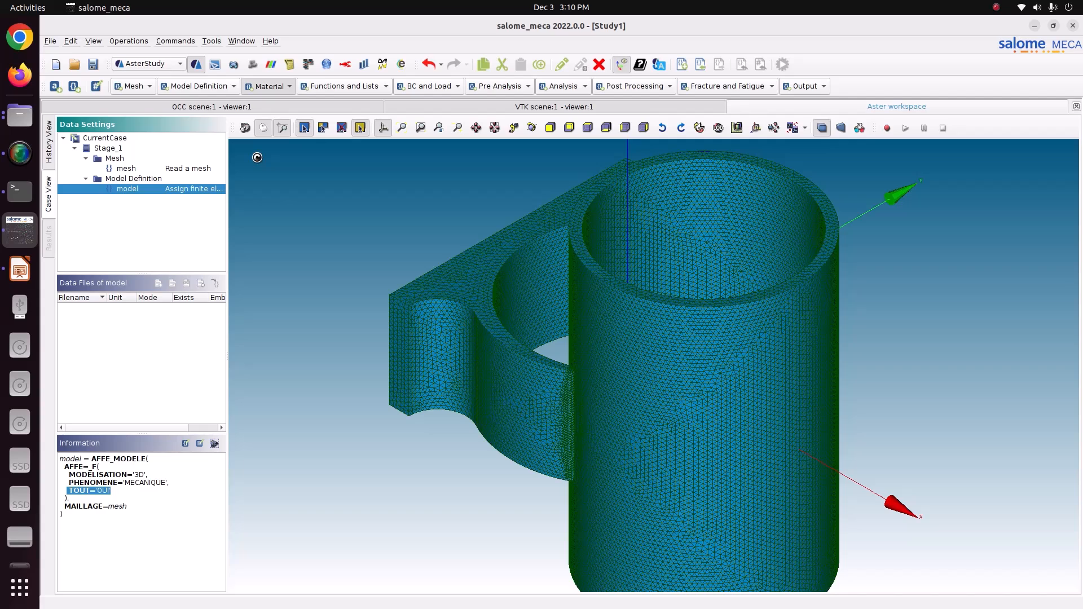
left_click(20, 270)
left_click(90, 144)
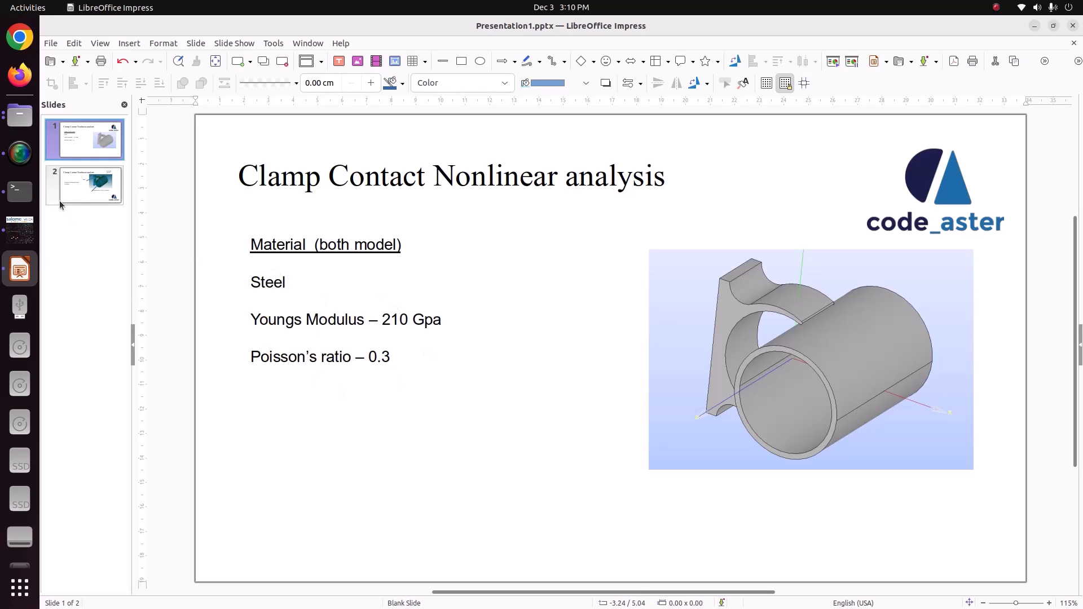
left_click(20, 228)
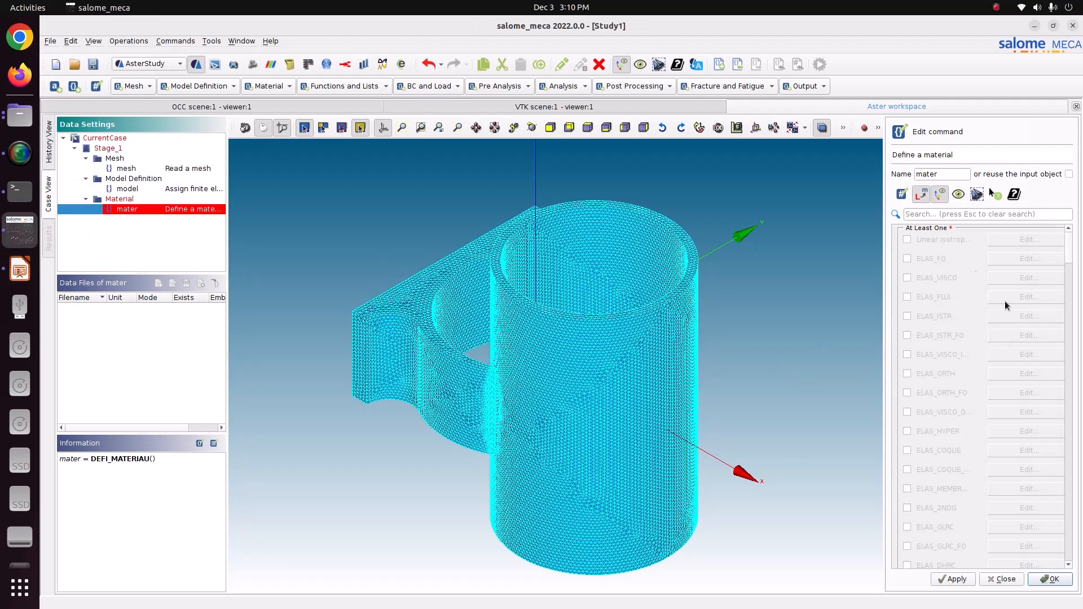
Define linear isotropic elasticity for mater with Young's modulus 2.1e5 and Poisson's ratio 0.3, and store the command
left_click(940, 241)
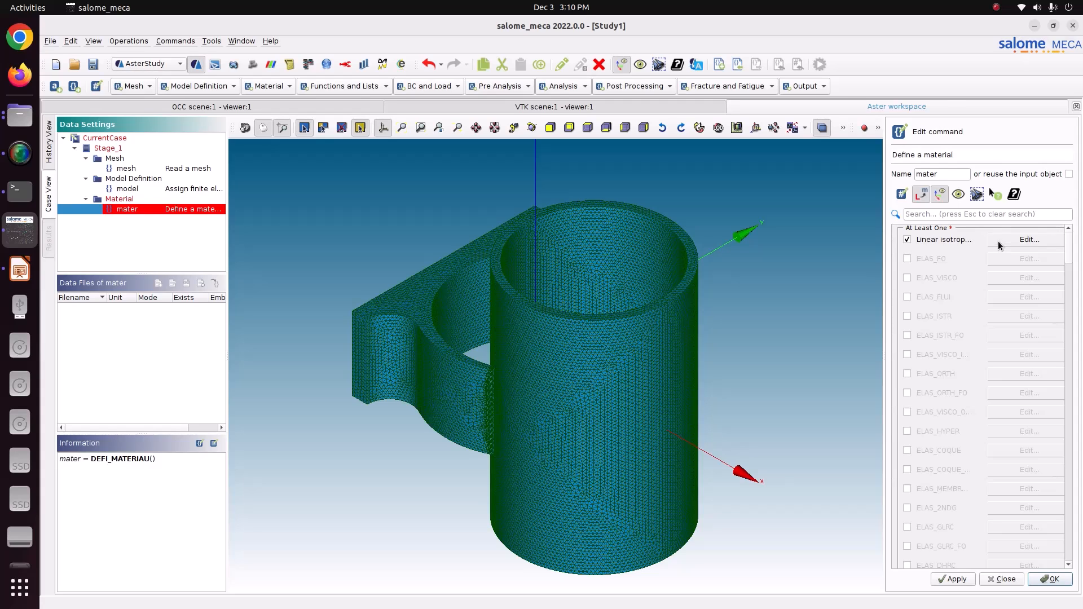
left_click(997, 241)
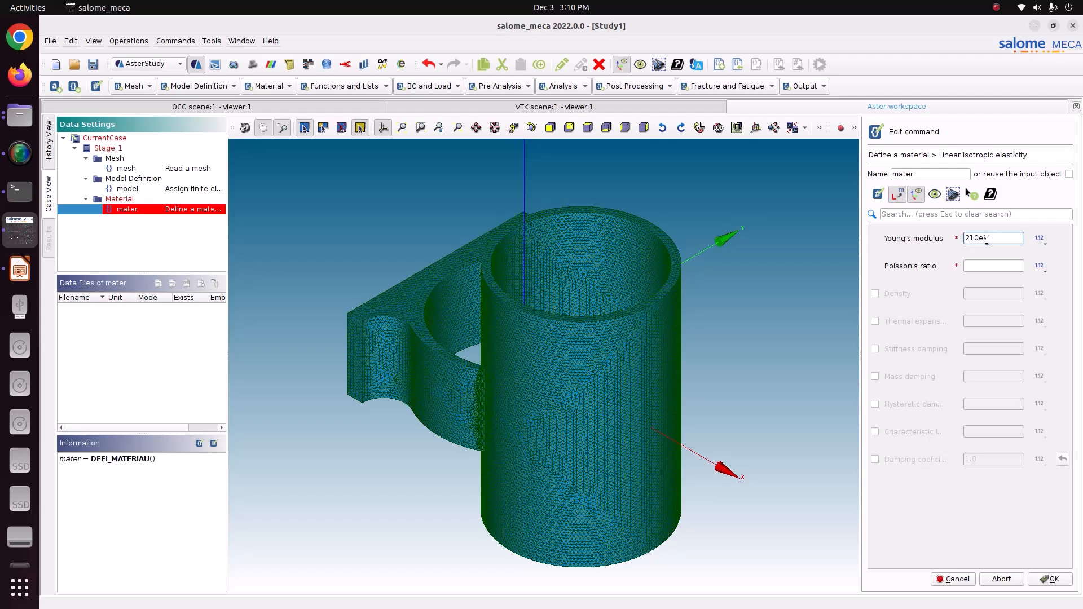
left_click_drag(996, 240, 953, 237)
left_click(993, 238)
type("e5")
left_click(990, 264)
type("0.3")
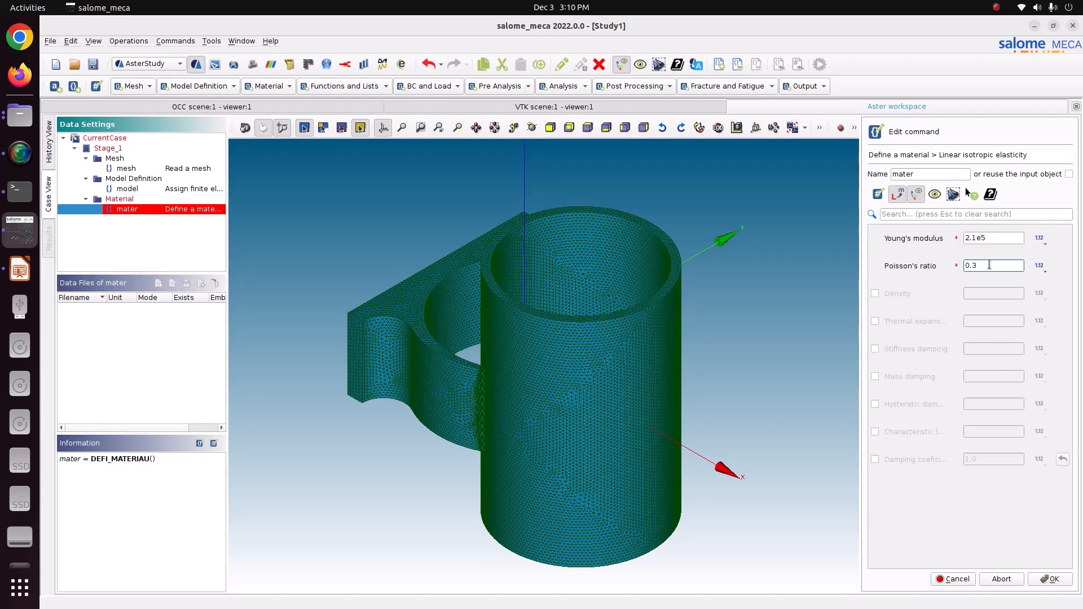
left_click(1055, 580)
left_click(951, 579)
left_click(1060, 579)
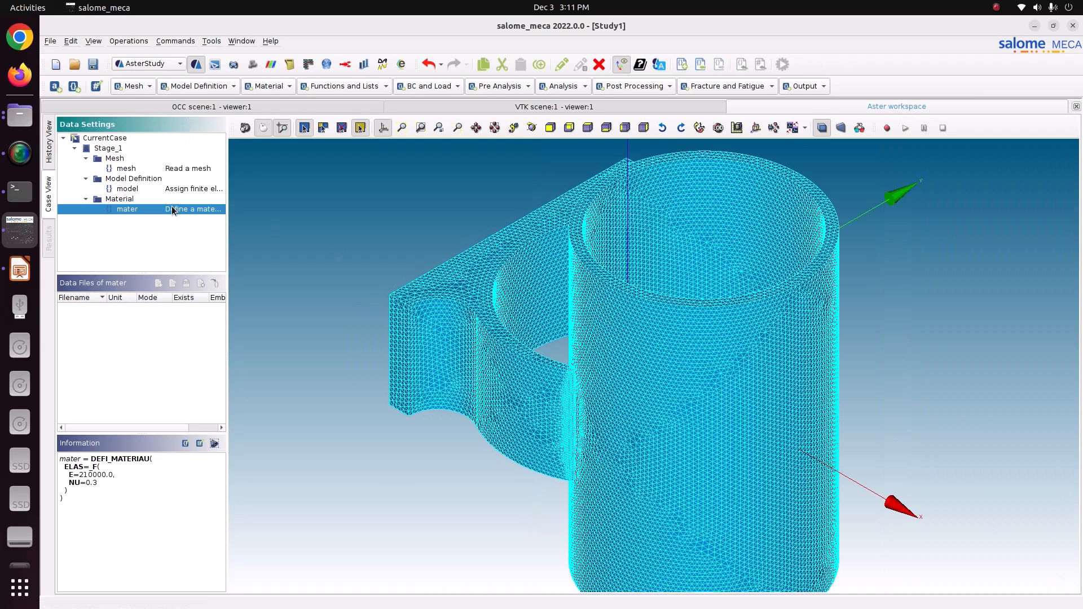
Add an Assign a material command using both the mesh and the model, and create one material assignment item
left_click(272, 88)
left_click(275, 96)
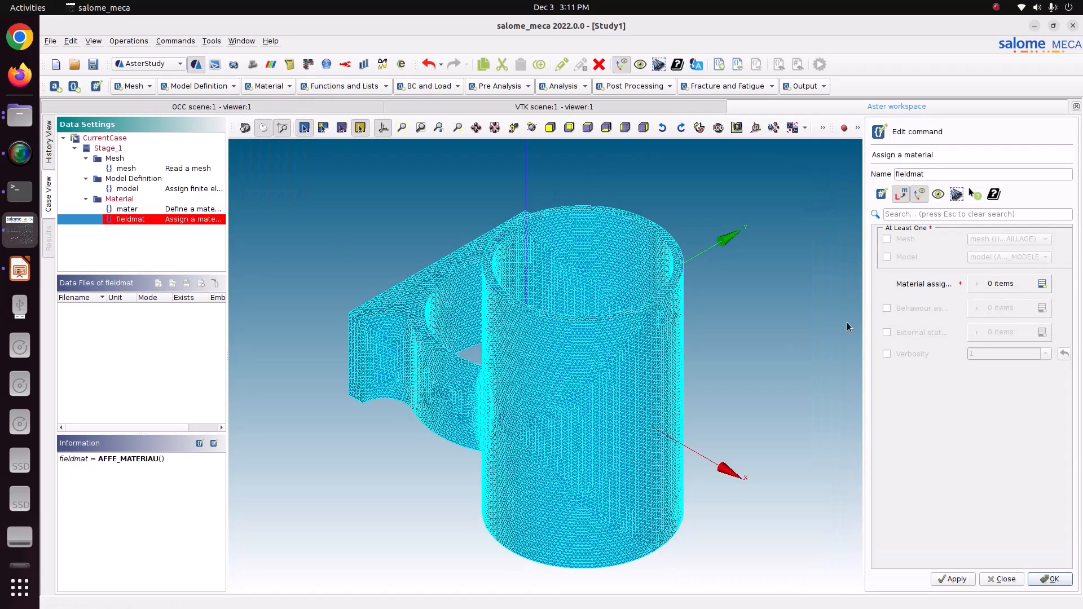
left_click(898, 240)
left_click(902, 258)
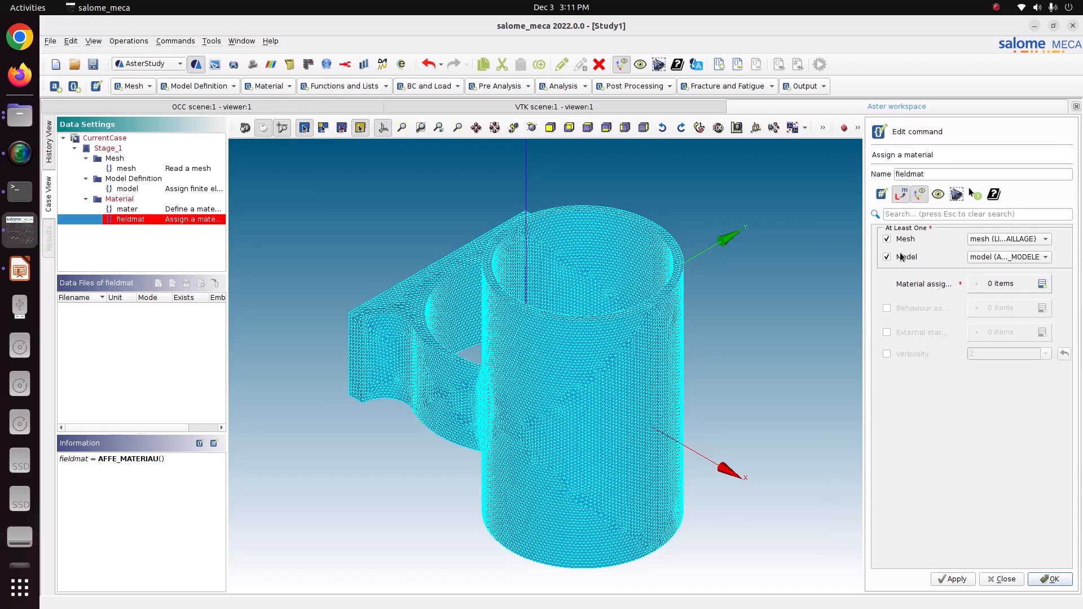
left_click(1042, 284)
left_click(995, 308)
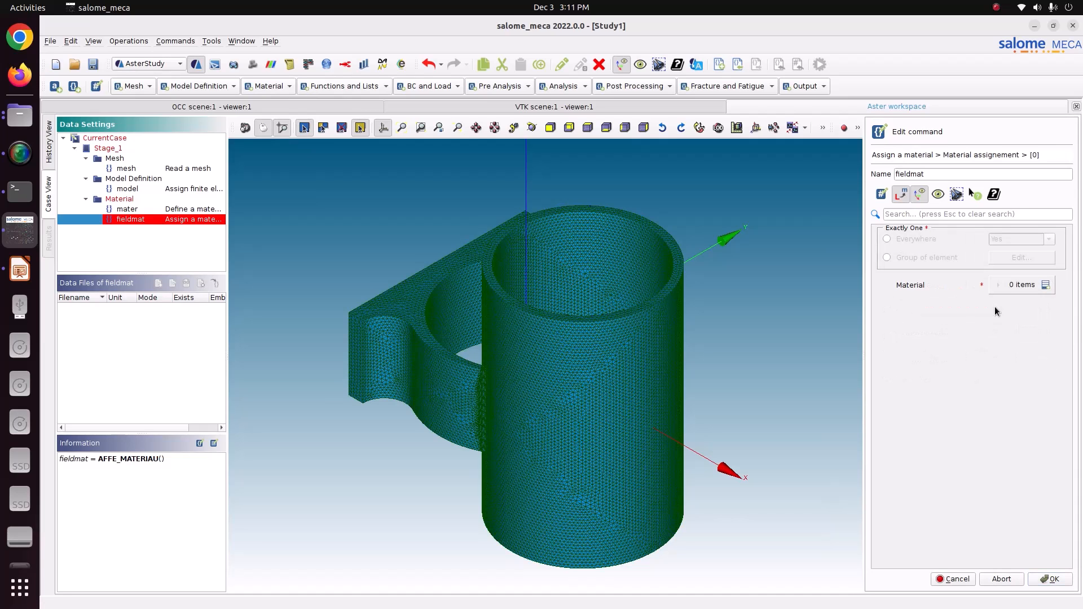
Assign the material mater everywhere in the assignment item and store the fieldmat command
left_click(919, 239)
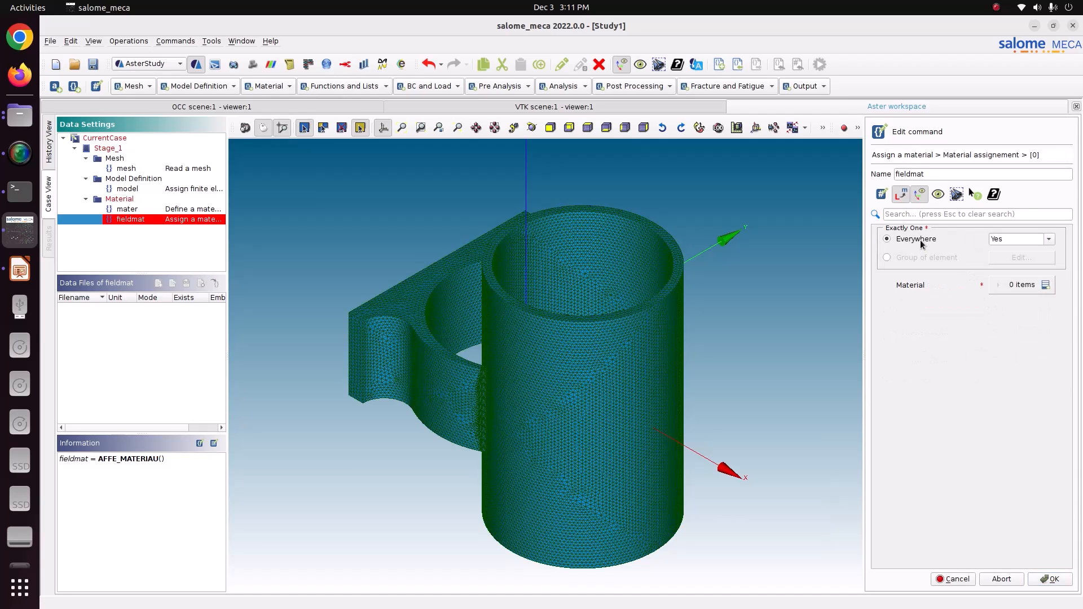
left_click(1049, 239)
left_click(1048, 242)
left_click(1046, 286)
left_click(997, 312)
left_click(997, 313)
left_click(1046, 580)
left_click(953, 580)
left_click(1050, 580)
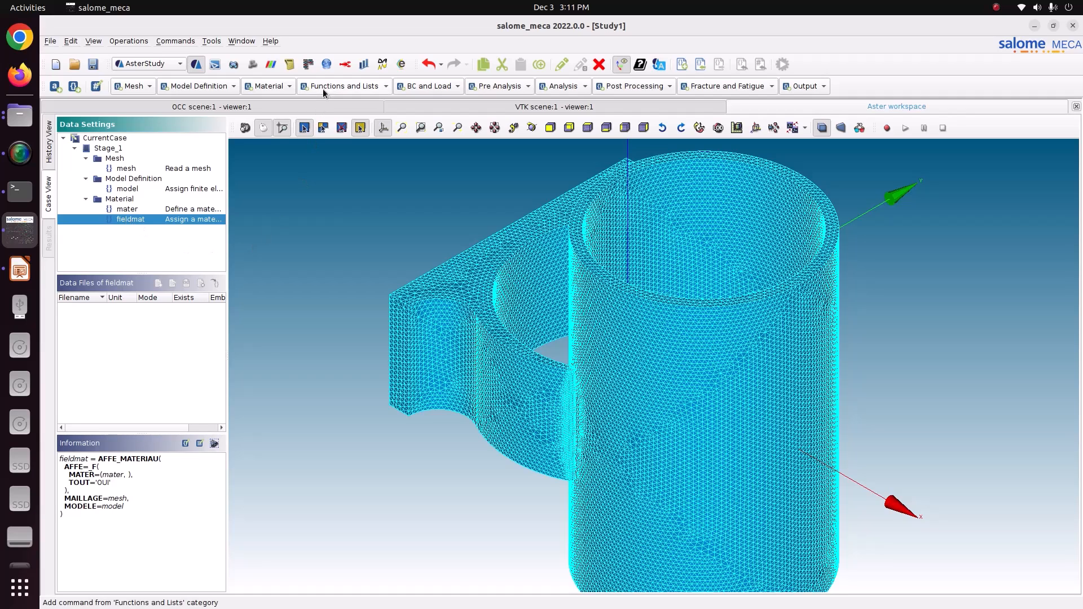
Check the boundary conditions on the second slide of the LibreOffice Impress presentation and return to Salome-Meca
left_click(19, 269)
left_click(113, 194)
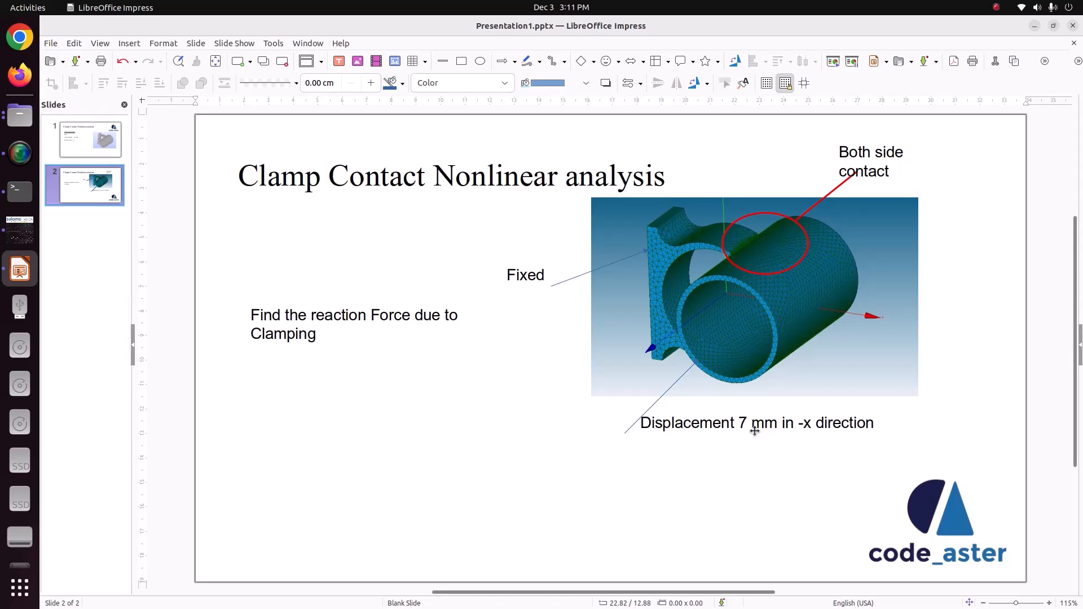
left_click(19, 229)
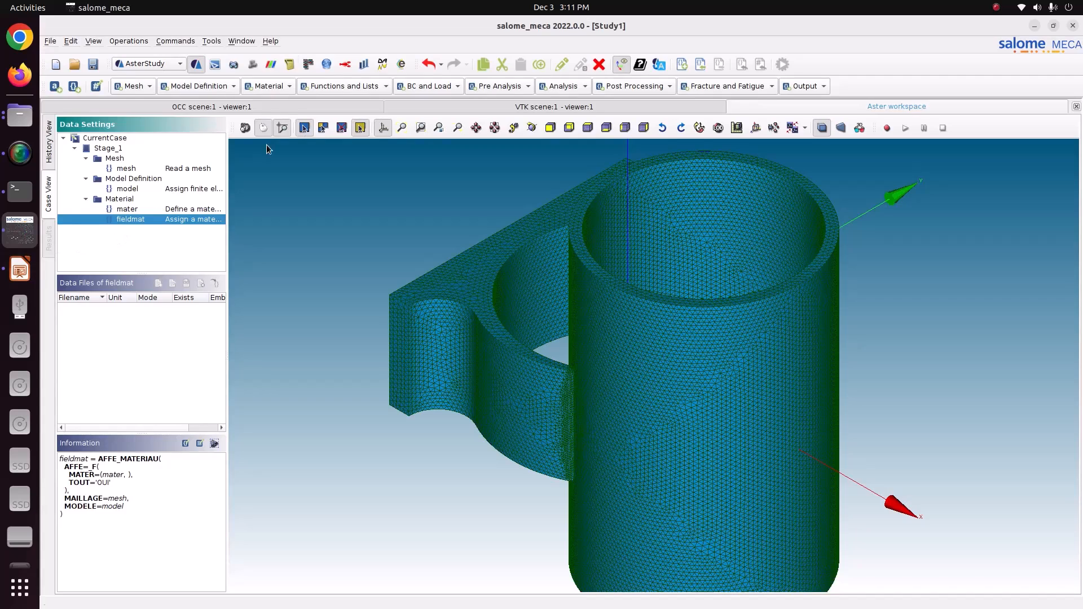
Add a Define function command named Load_F, defined by Coordinates with Time as its parameter
left_click(338, 86)
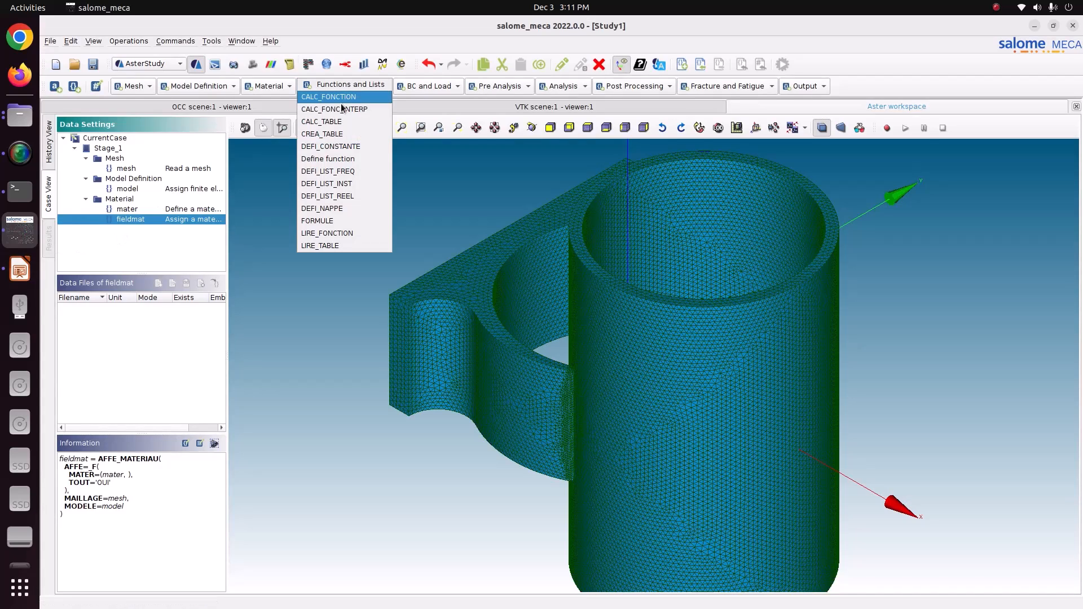
left_click(355, 159)
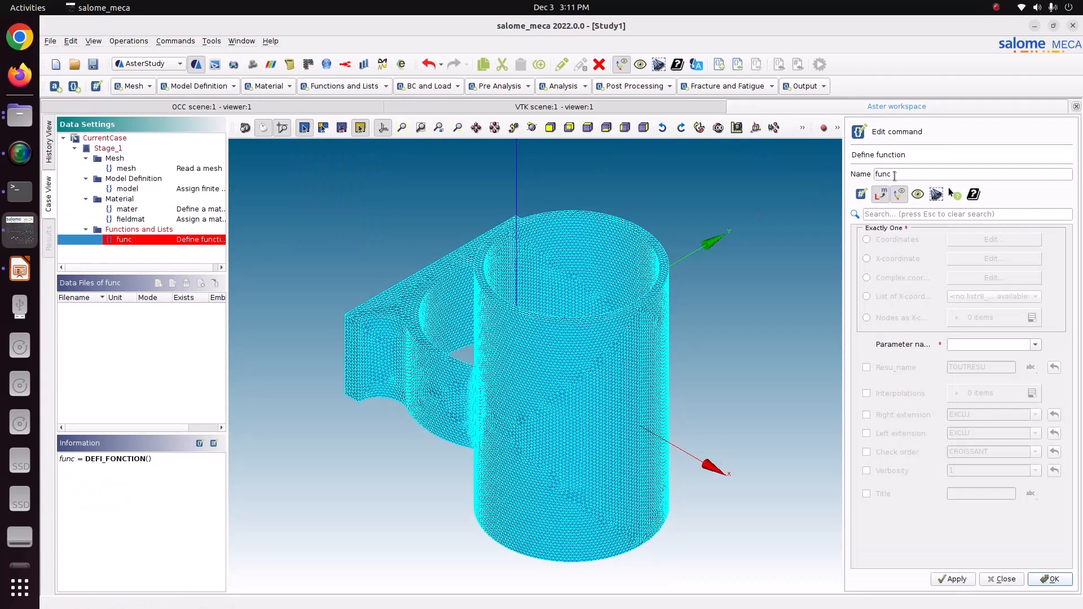
type("L")
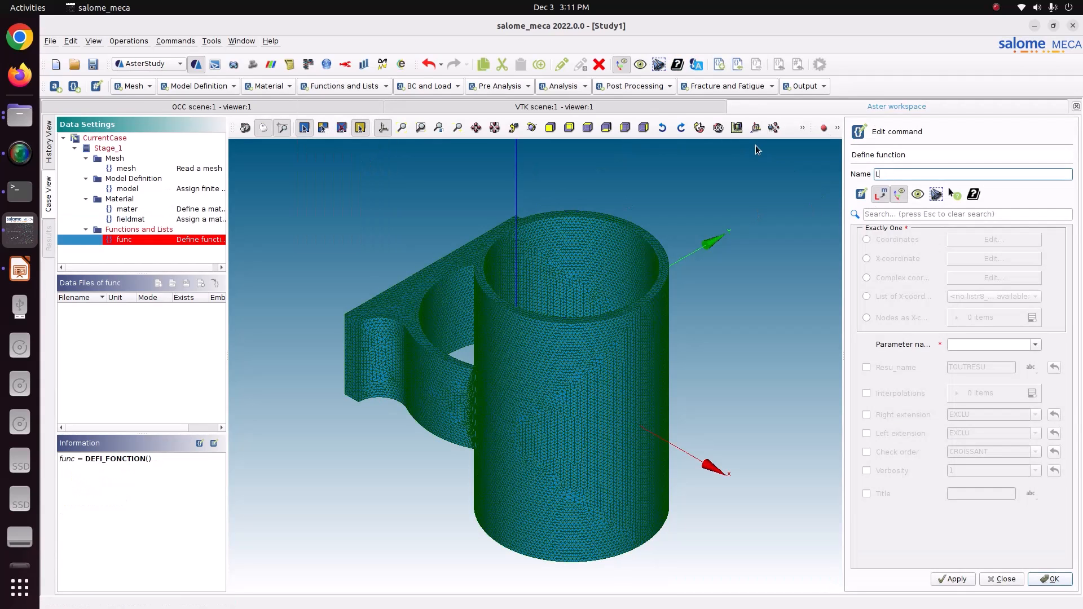
type("oad_F")
left_click(891, 238)
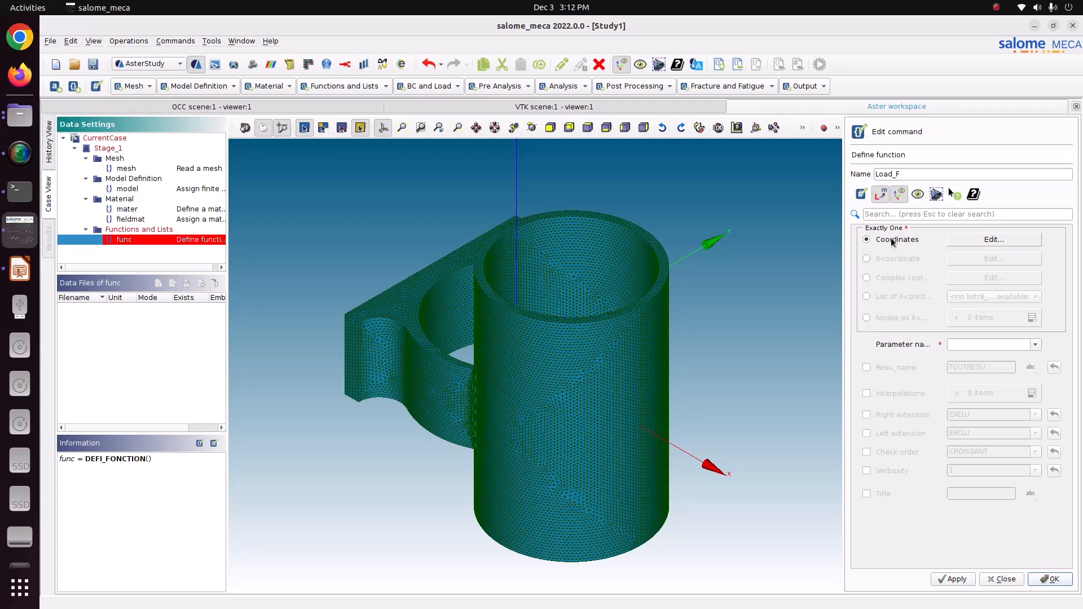
left_click(1035, 345)
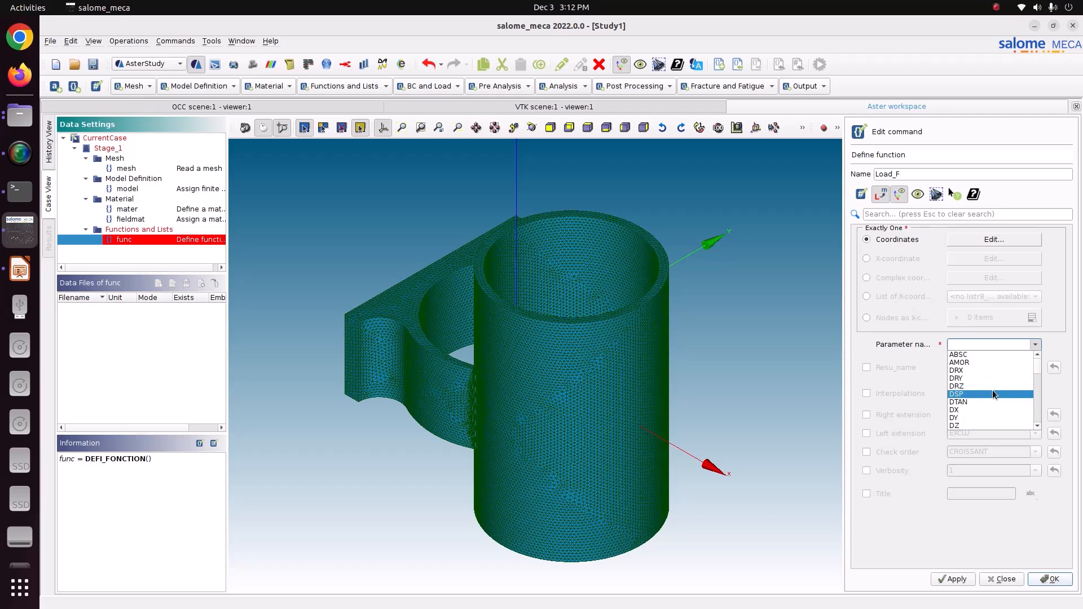
scroll(992, 391, "down", 4)
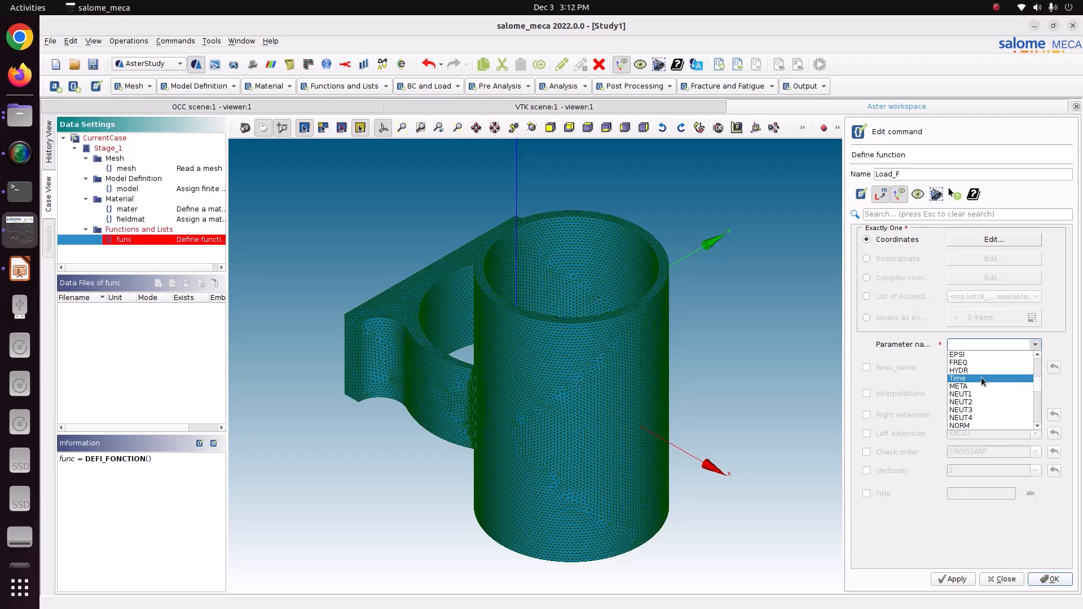
left_click(980, 376)
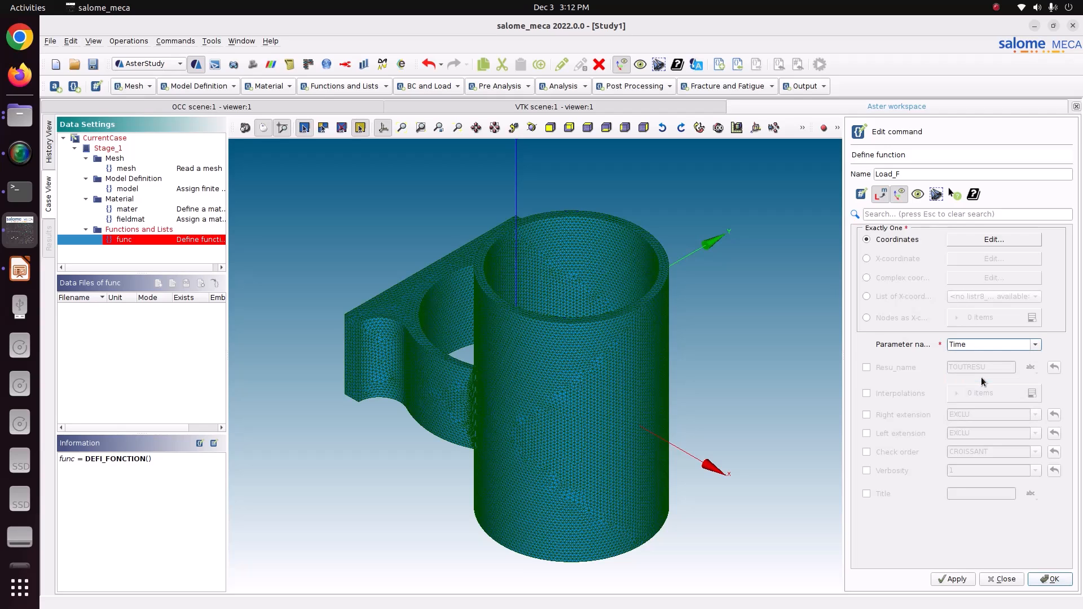
Open the coordinates table of Load_F and enter the first point with time 0 and function value 0
left_click(993, 239)
left_click(898, 254)
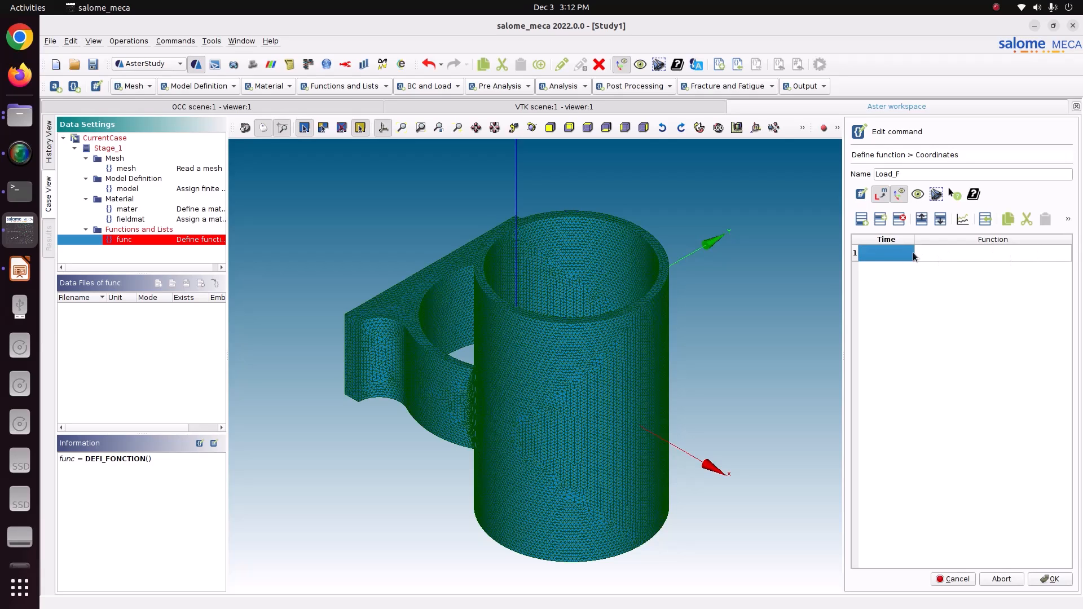
type("0")
left_click(925, 255)
type("0")
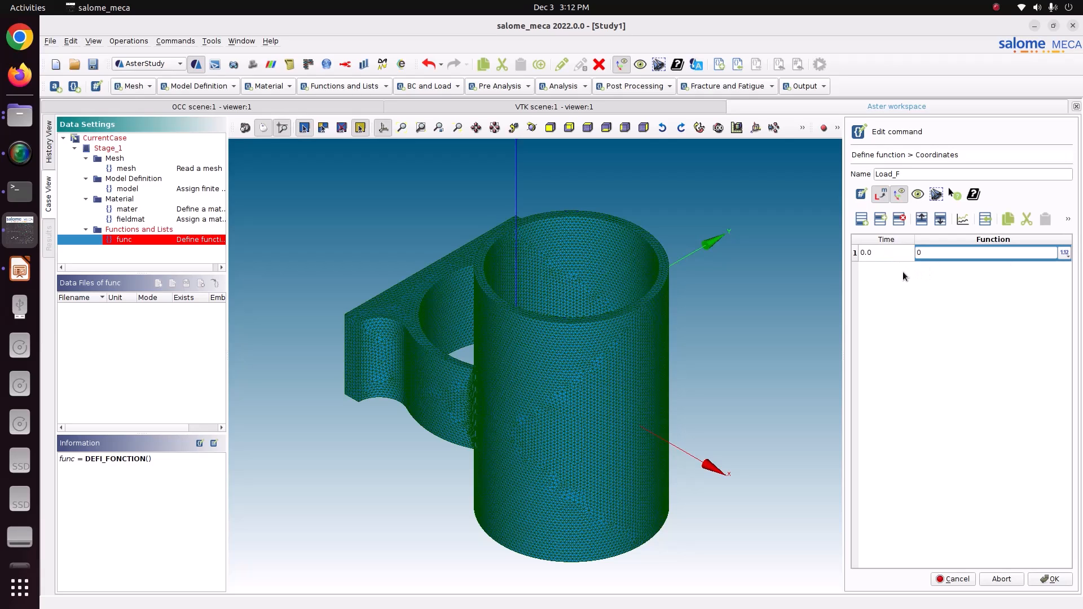
Add a second row to the coordinates table with time 1 and function value 1, and select both rows
left_click(861, 218)
type("0")
left_click(971, 269)
type("00")
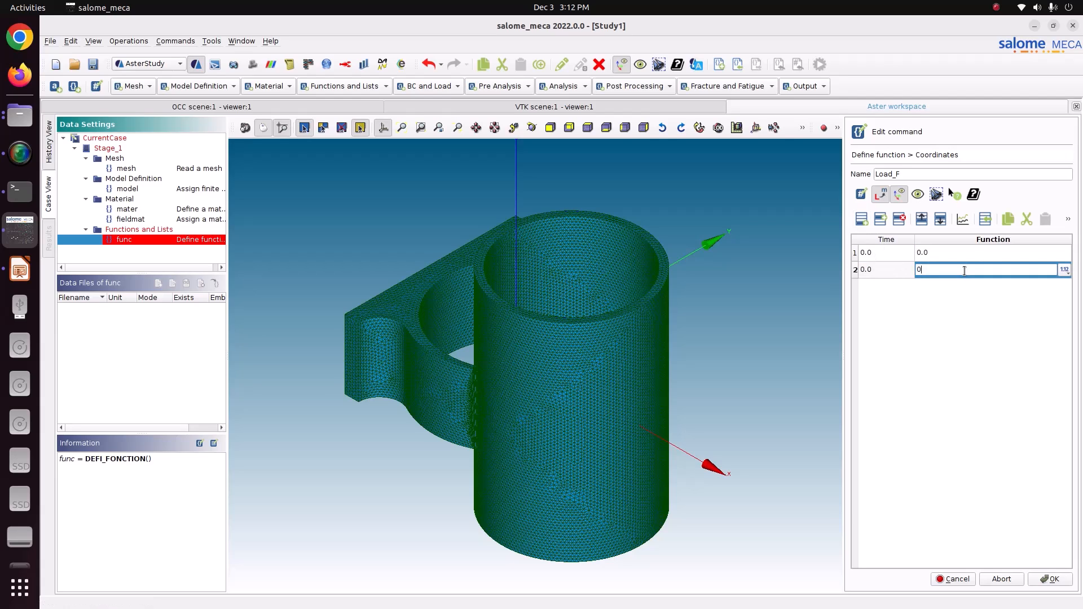
key("BackSpace")
key("BackSpace")
left_click(885, 270)
type("1")
left_click(950, 272)
type("1")
left_click(877, 272)
left_click_drag(923, 269, 888, 249)
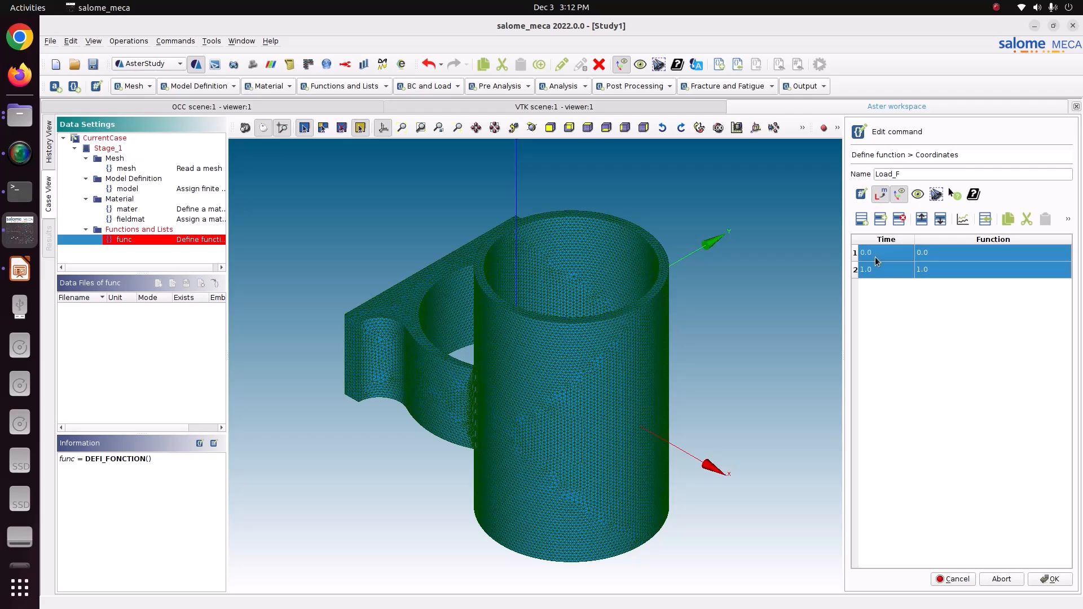
Plot the curve of the Load_F coordinates, then accept the table and store the function command
left_click(964, 220)
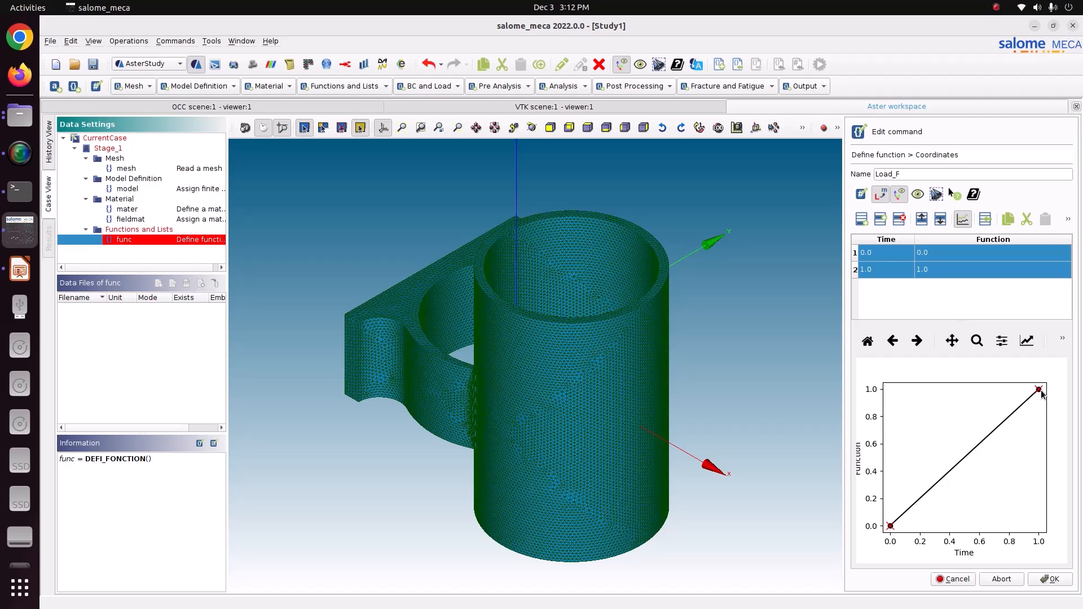
left_click(1053, 579)
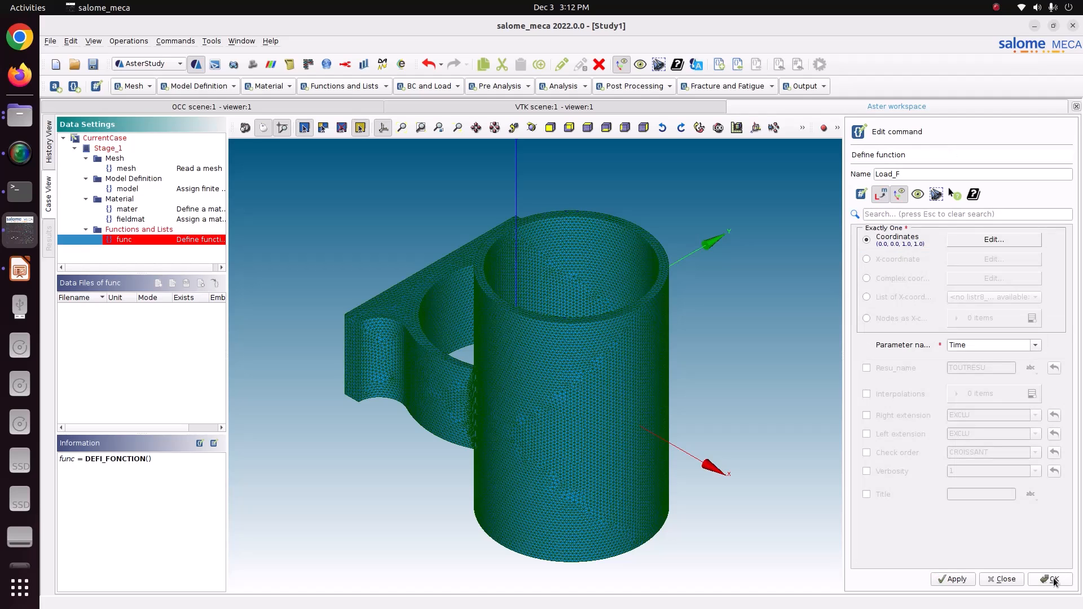
left_click(963, 581)
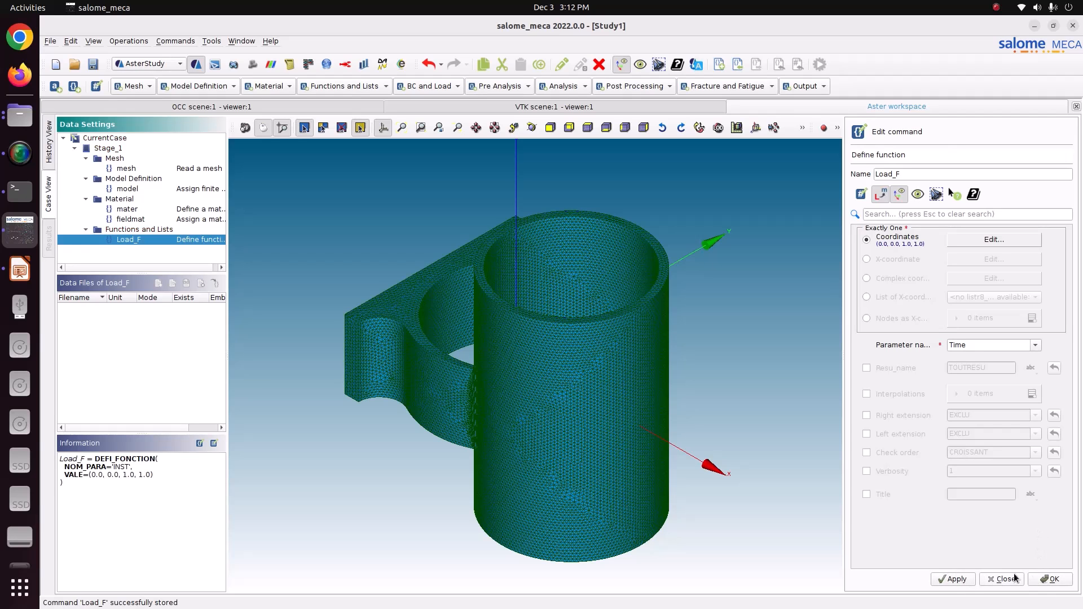
left_click(1054, 579)
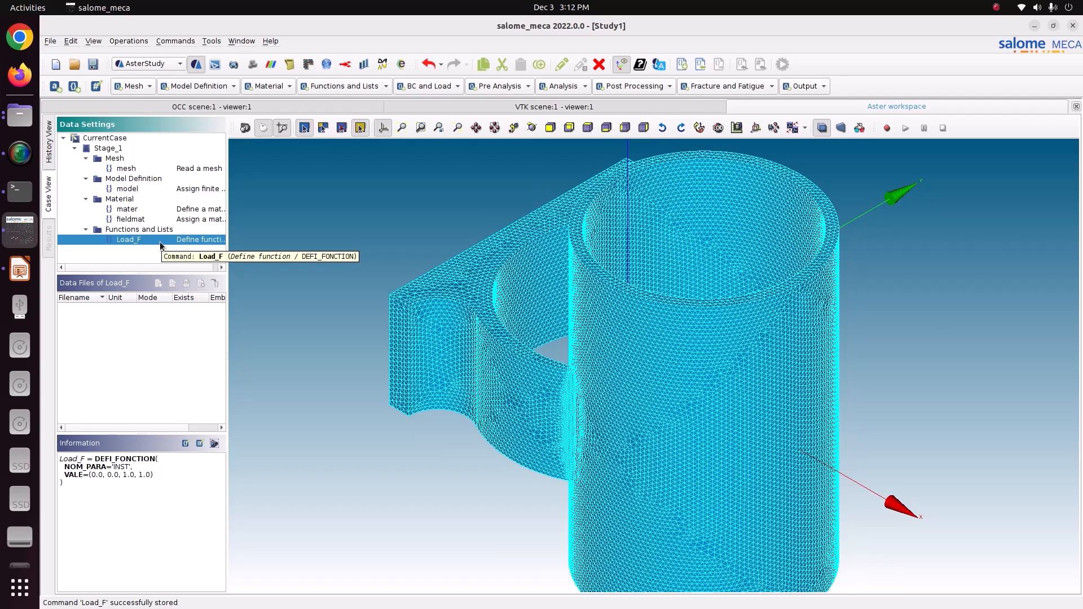
Add a DEFI_LIST_REEL command for the real-number list and set its DEBUT value to 0
left_click(353, 84)
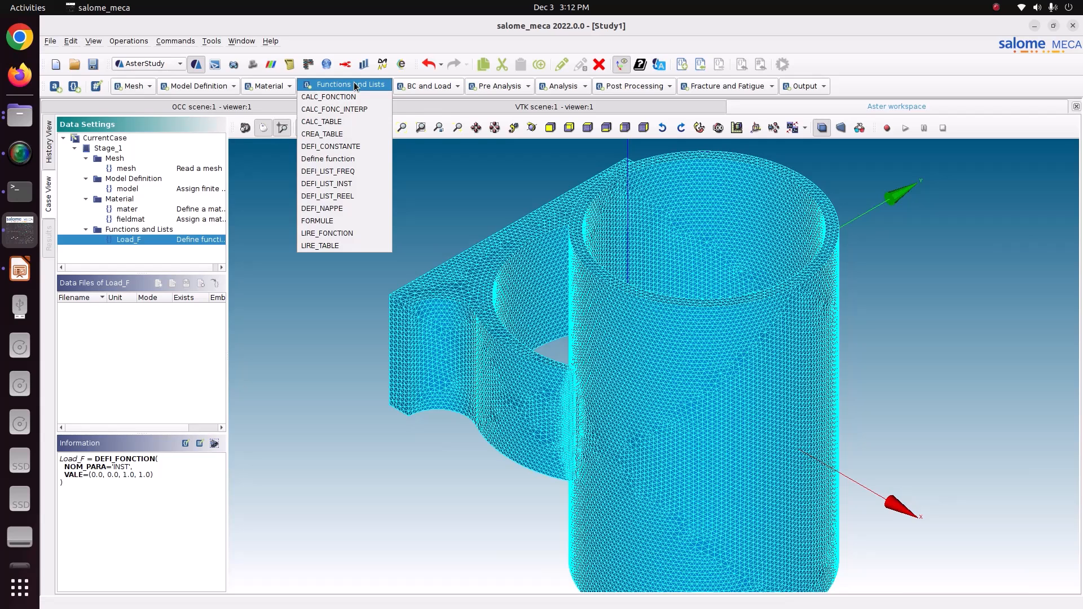
left_click(342, 196)
left_click(986, 263)
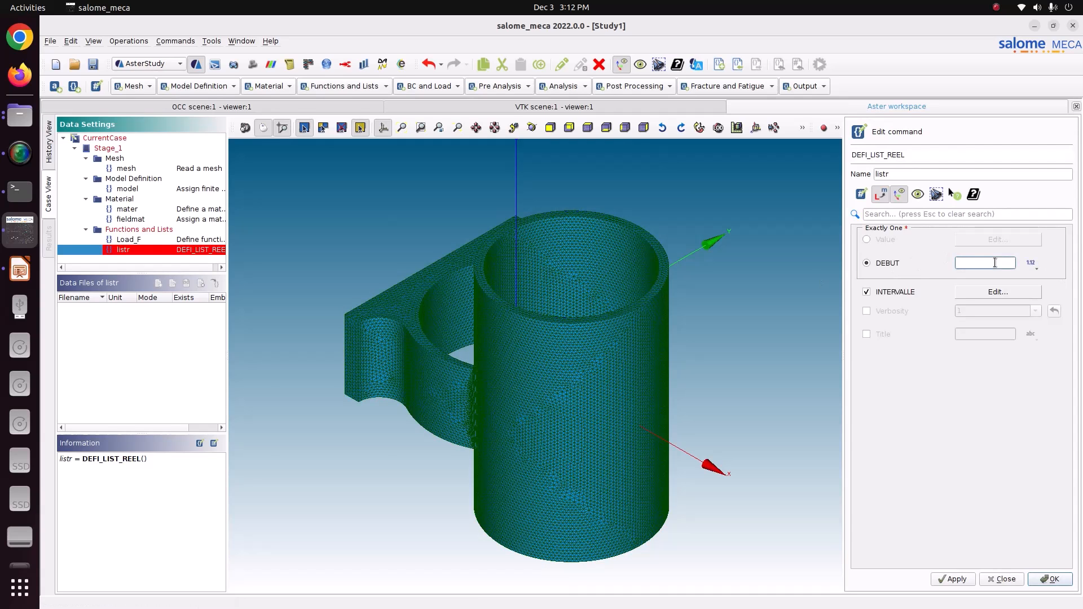
type("0")
Define the INTERVALLE of listr with one row running until 1.0, using the Step length interval type and value 0.1
left_click(998, 291)
left_click(893, 254)
double_click(946, 252)
left_click(946, 252)
left_click(948, 262)
left_click(994, 255)
left_click(994, 254)
type("0.1")
left_click_drag(895, 255, 988, 261)
Plot the interval's number of steps, then accept the interval and store the listr command
left_click(962, 219)
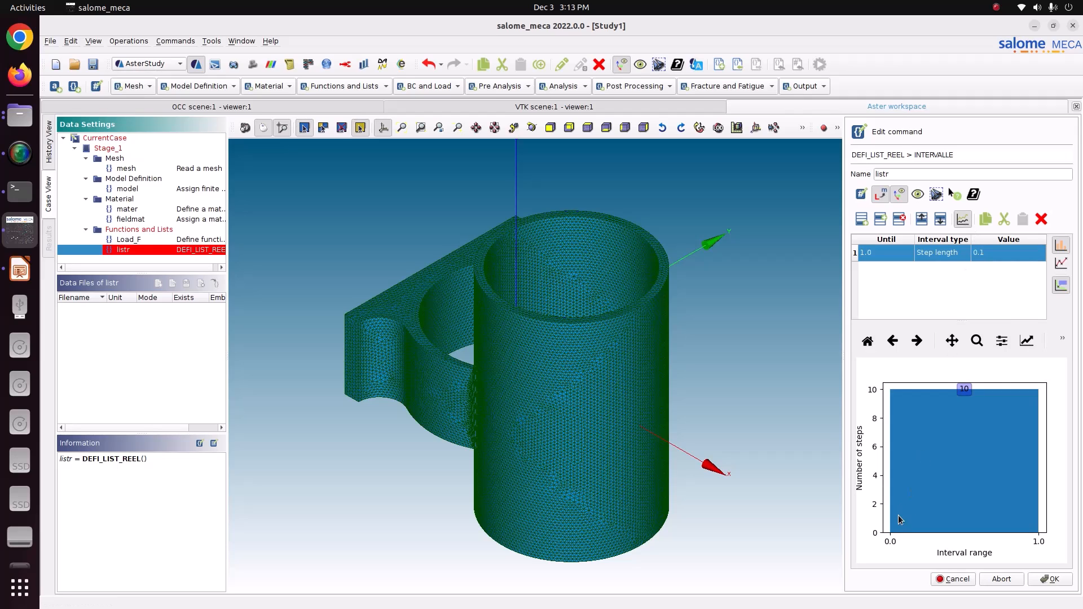
left_click(1045, 578)
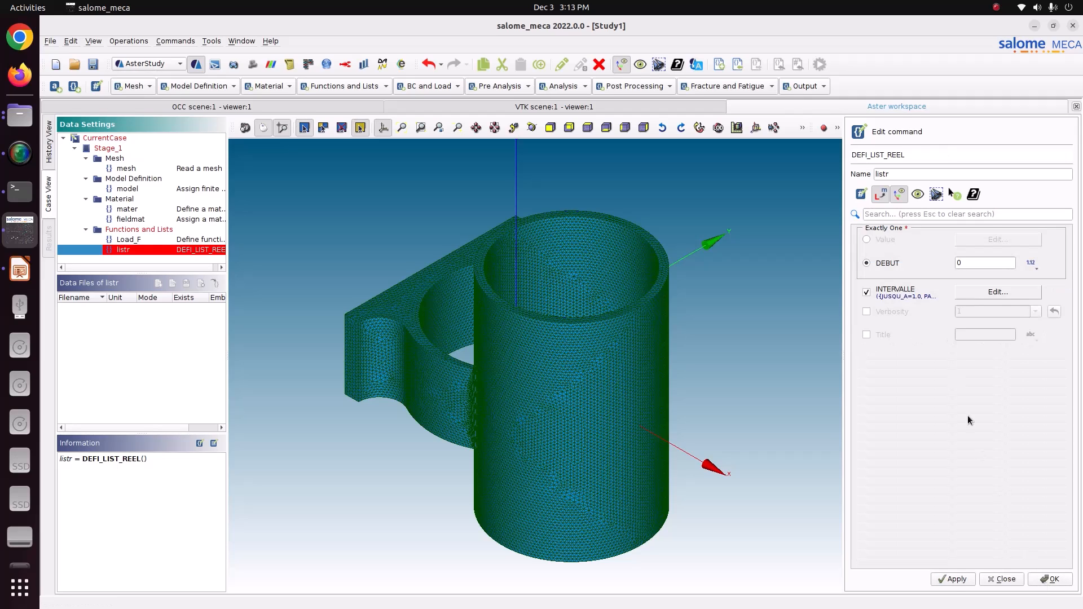
left_click(950, 581)
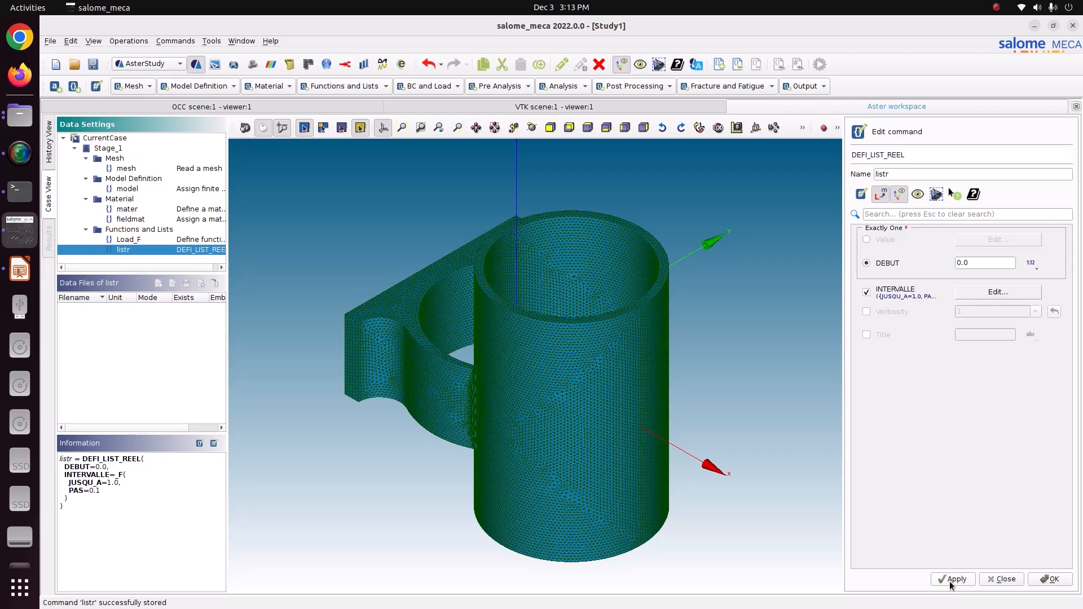
left_click(1043, 581)
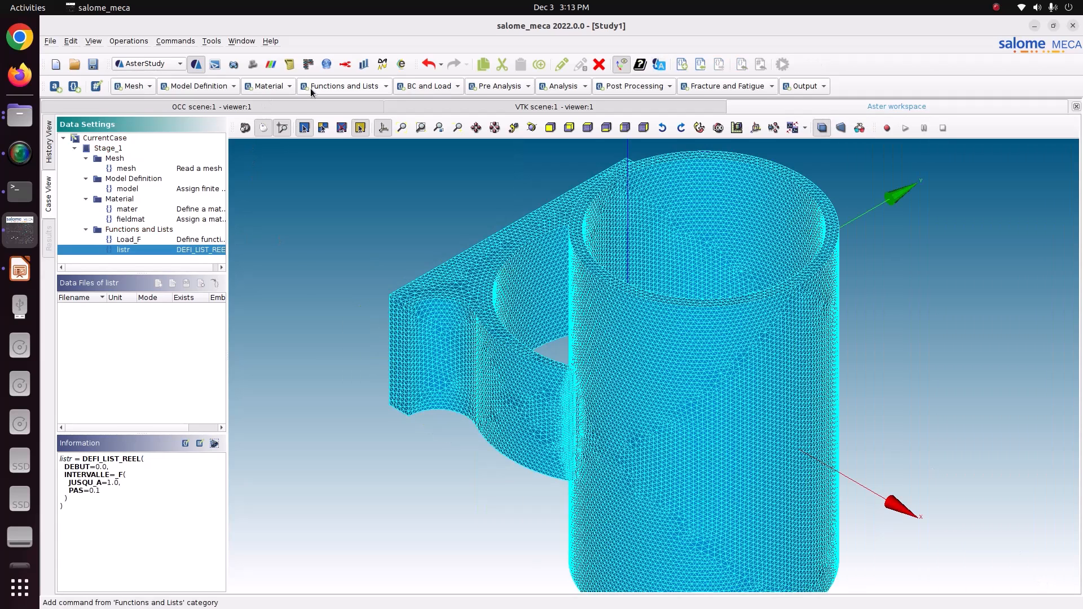
Add a DEFI_LIST_INST command for the time stepping and set its Method to AUTO
left_click(341, 85)
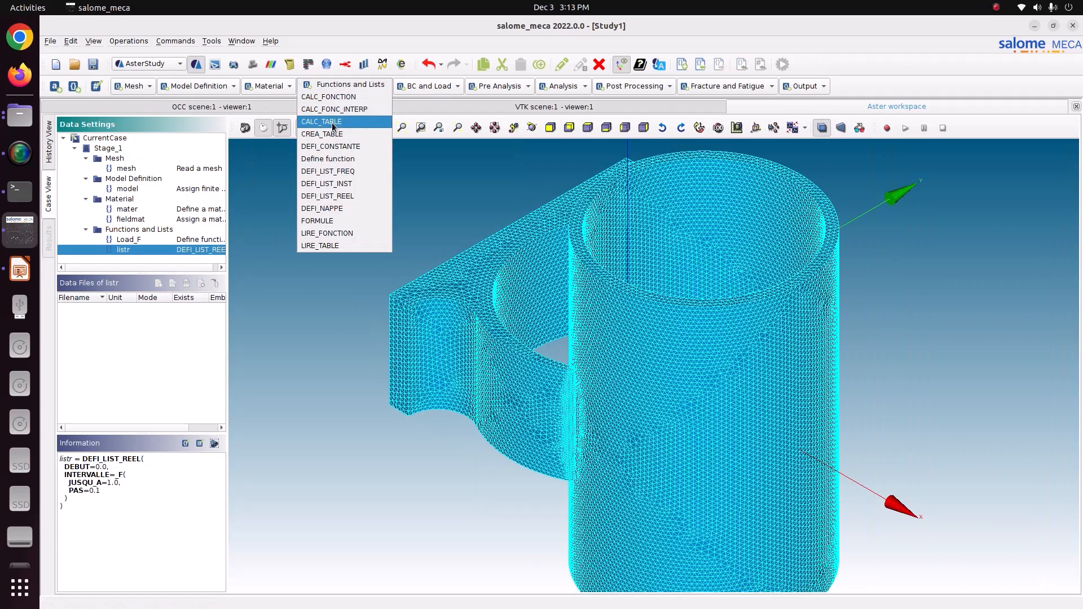
left_click(349, 186)
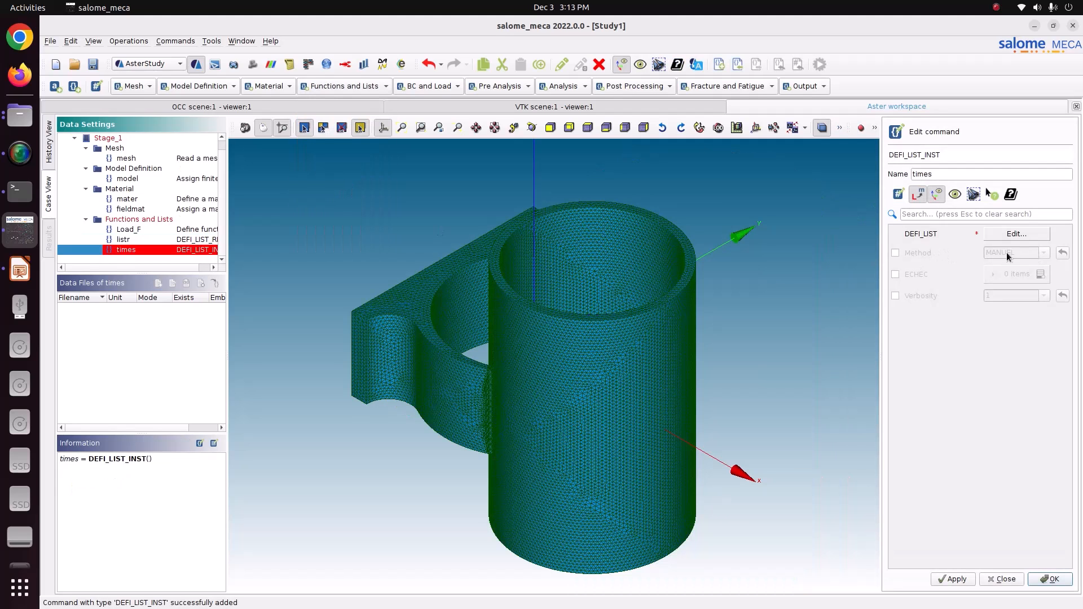
left_click(918, 253)
left_click(1044, 253)
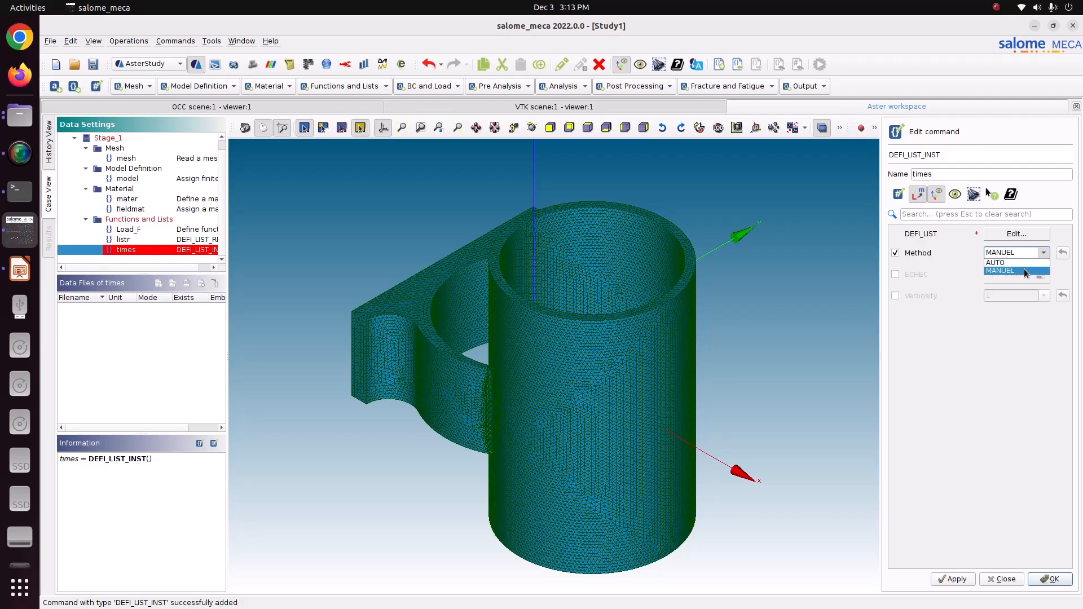
left_click(1014, 263)
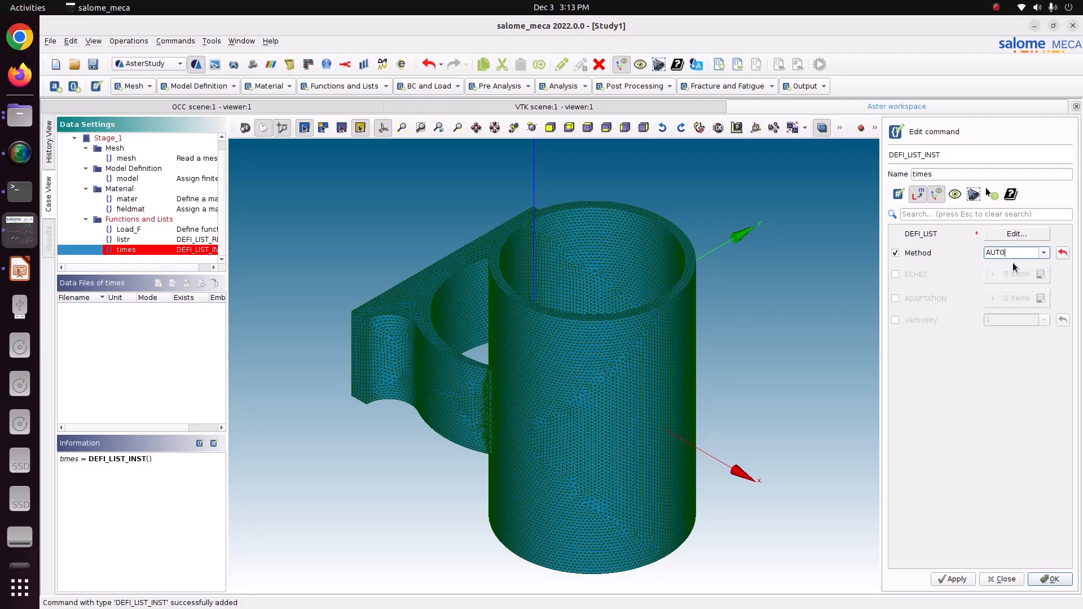
Define the DEFI_LIST of times by the time step list listr and store the command
left_click(1008, 235)
left_click(902, 257)
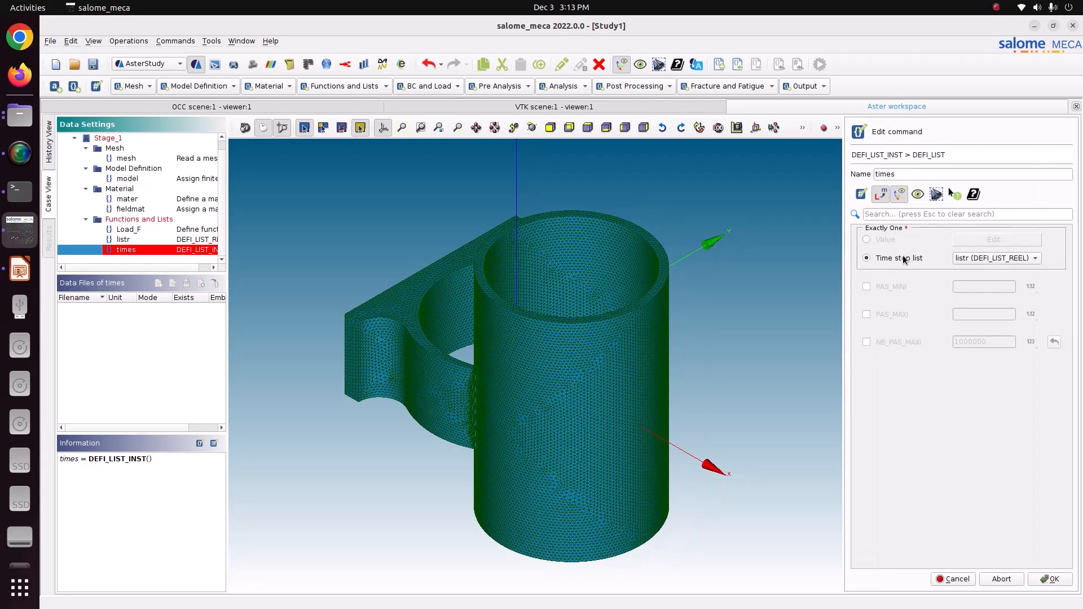
left_click(1045, 578)
left_click(965, 579)
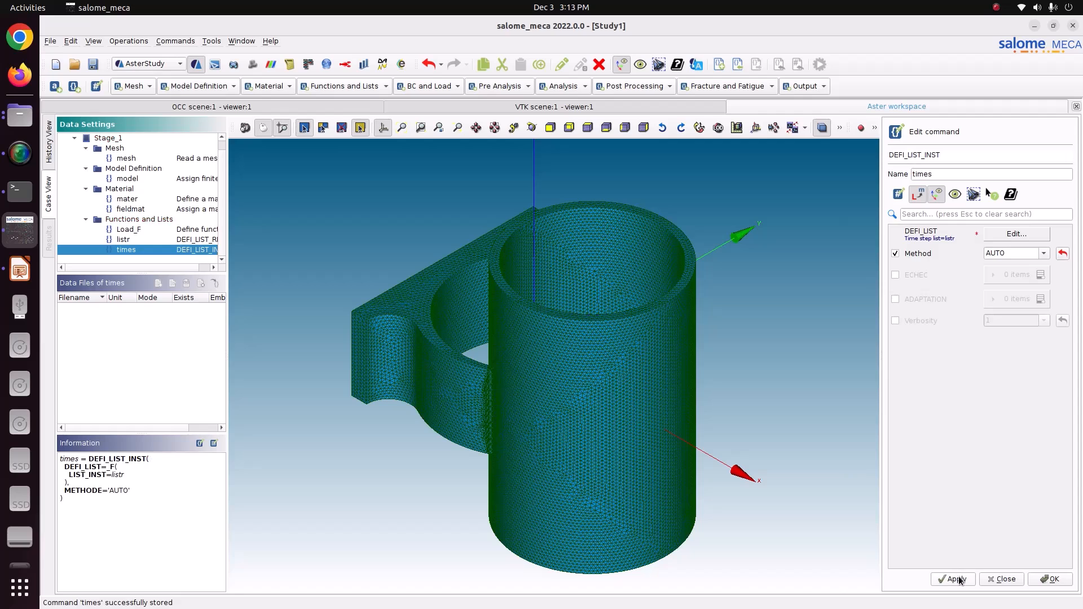
left_click(1047, 580)
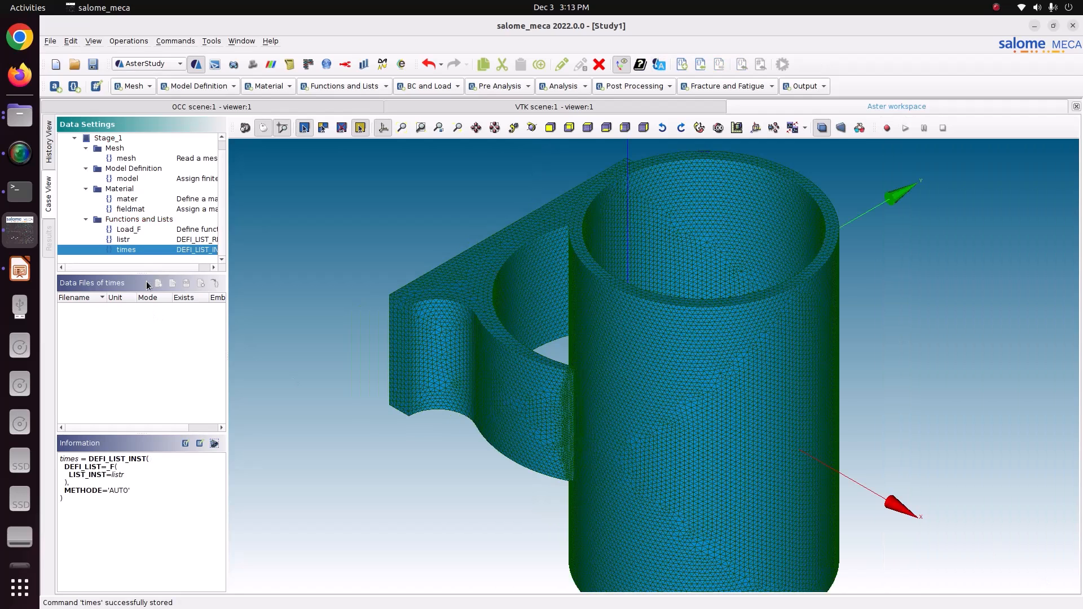
left_click(145, 232)
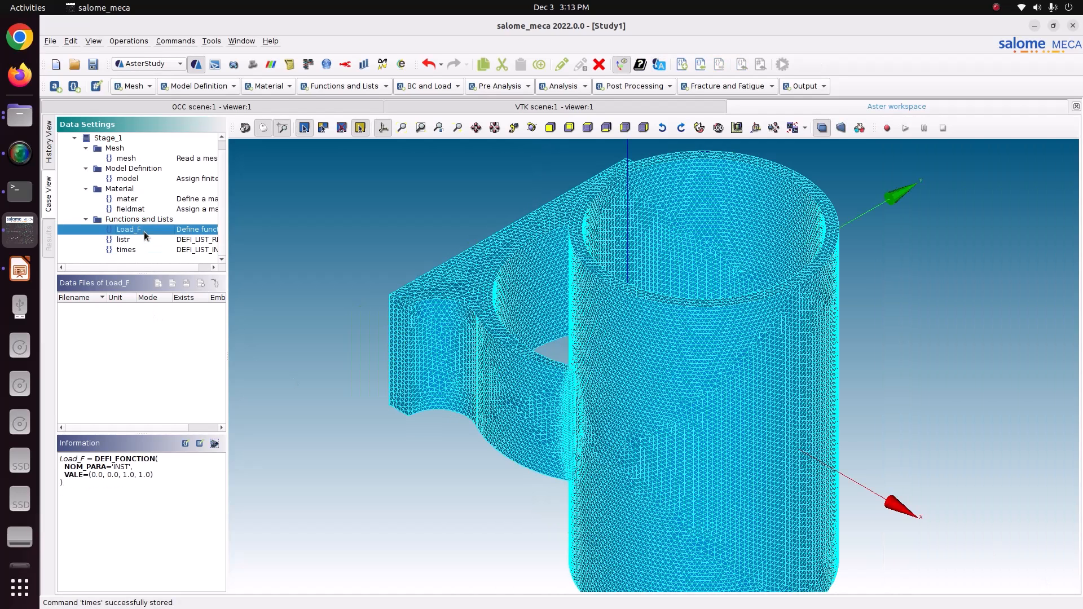
left_click(152, 243)
scroll(153, 246, "up", 1)
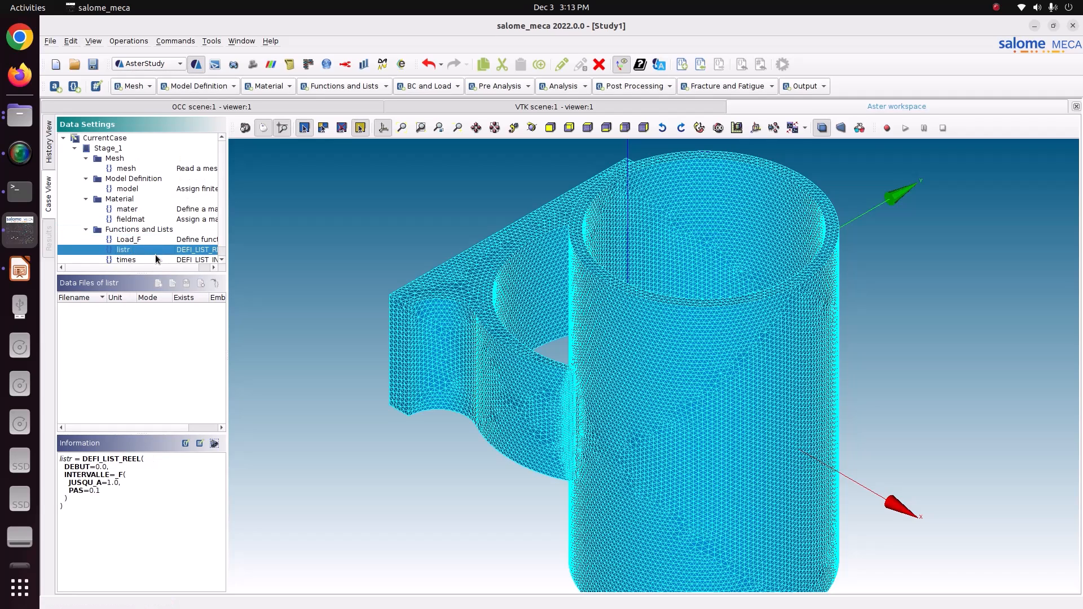
scroll(155, 257, "down", 1)
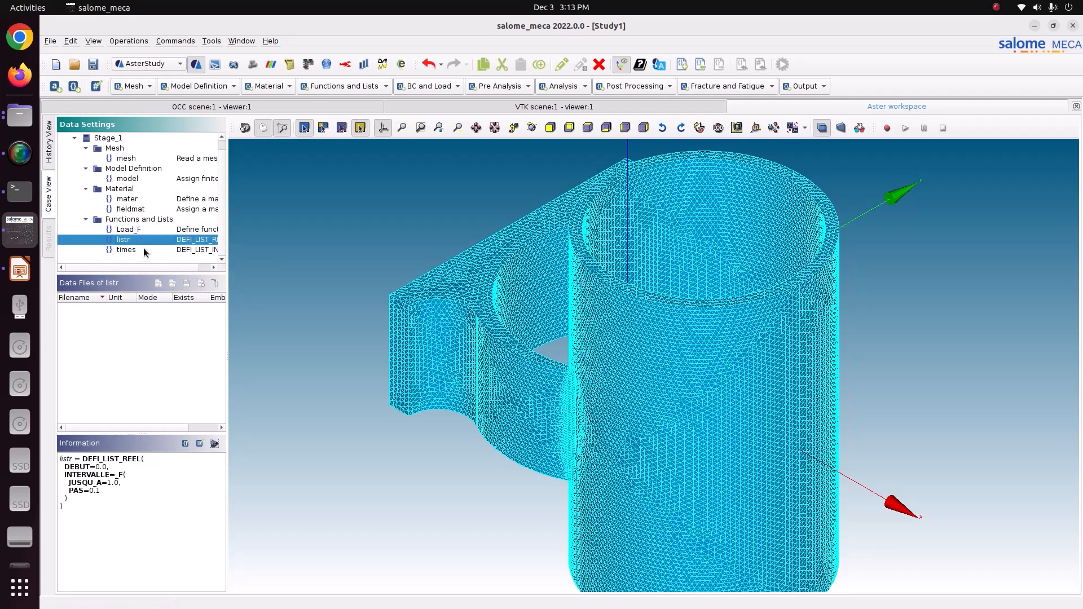
Add an Assign mechanical load command, enable Enforce DOF with one item and open that item for editing
left_click(410, 87)
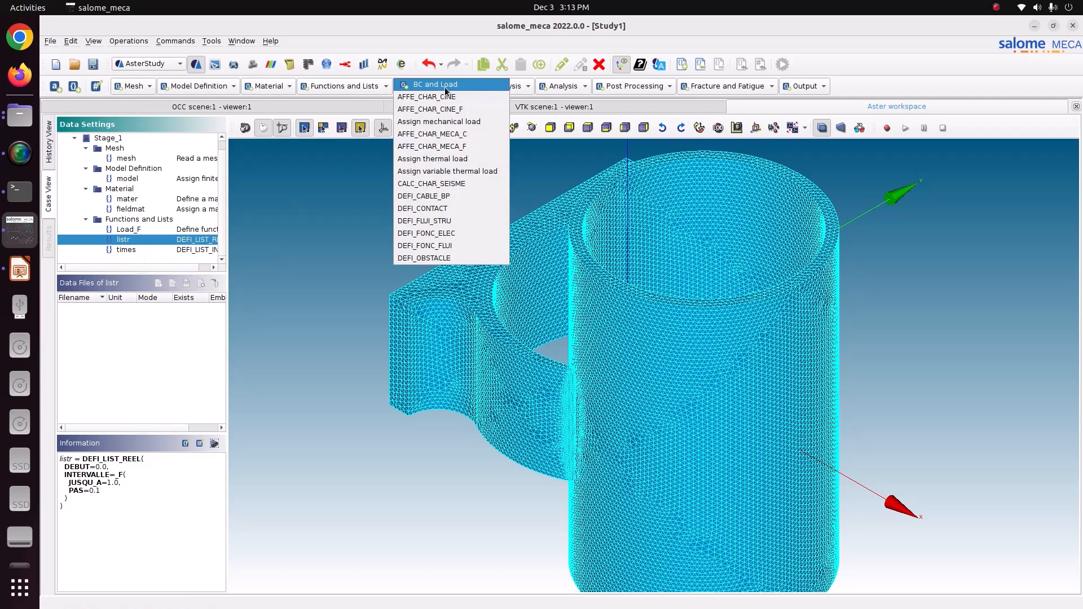
left_click(444, 123)
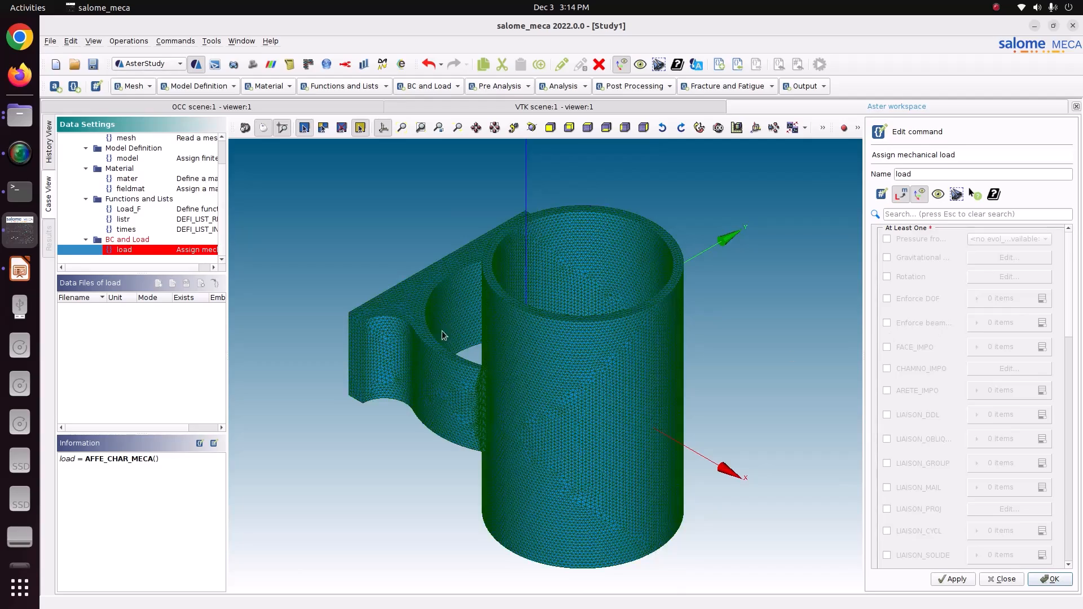
left_click(531, 129)
left_click_drag(604, 308, 387, 374)
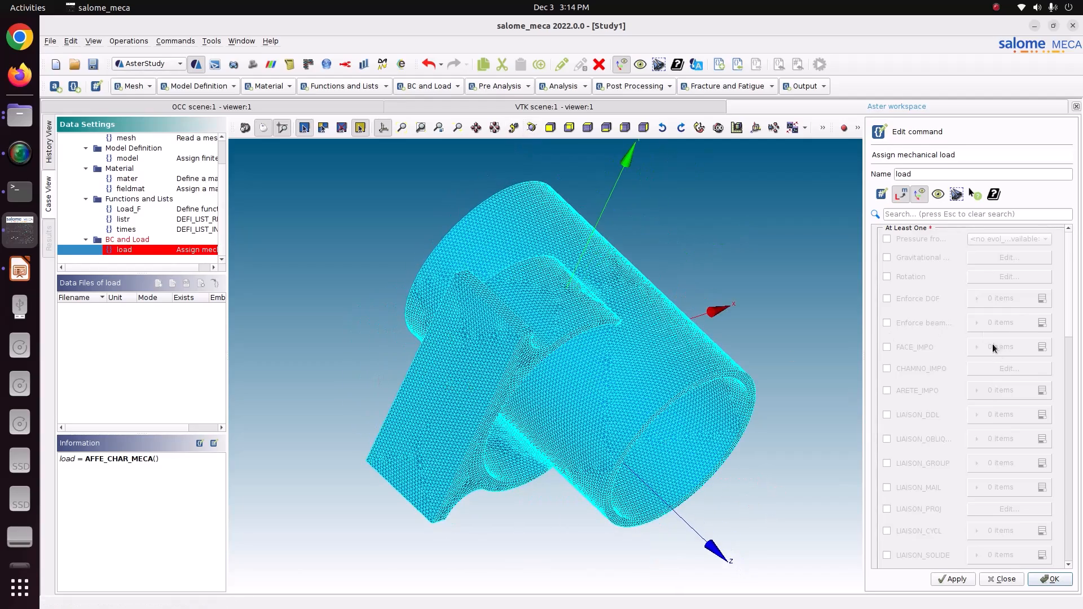
left_click(898, 299)
left_click(1035, 304)
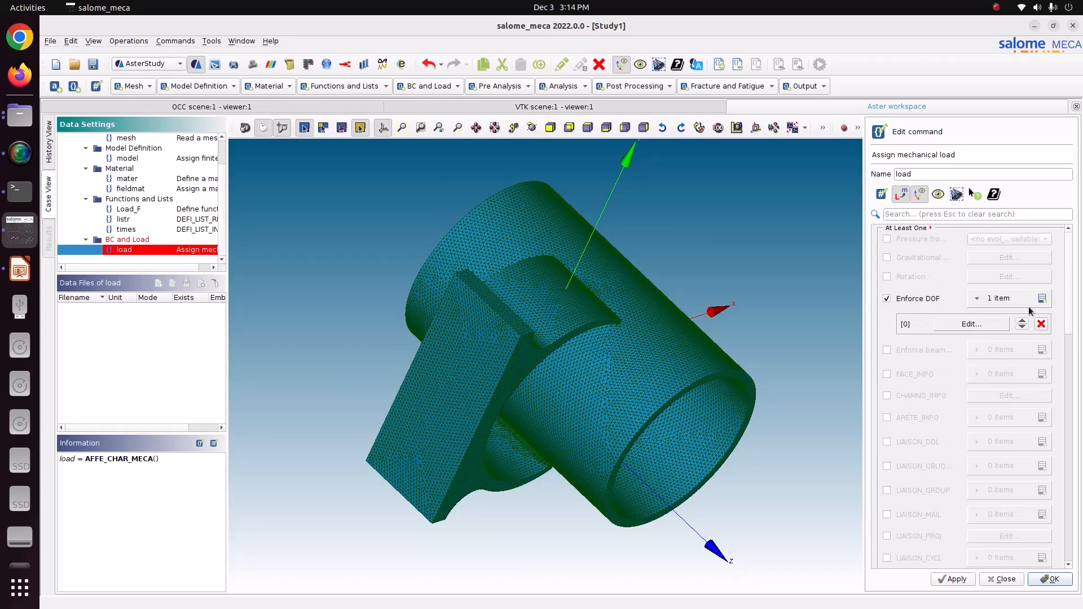
left_click(981, 326)
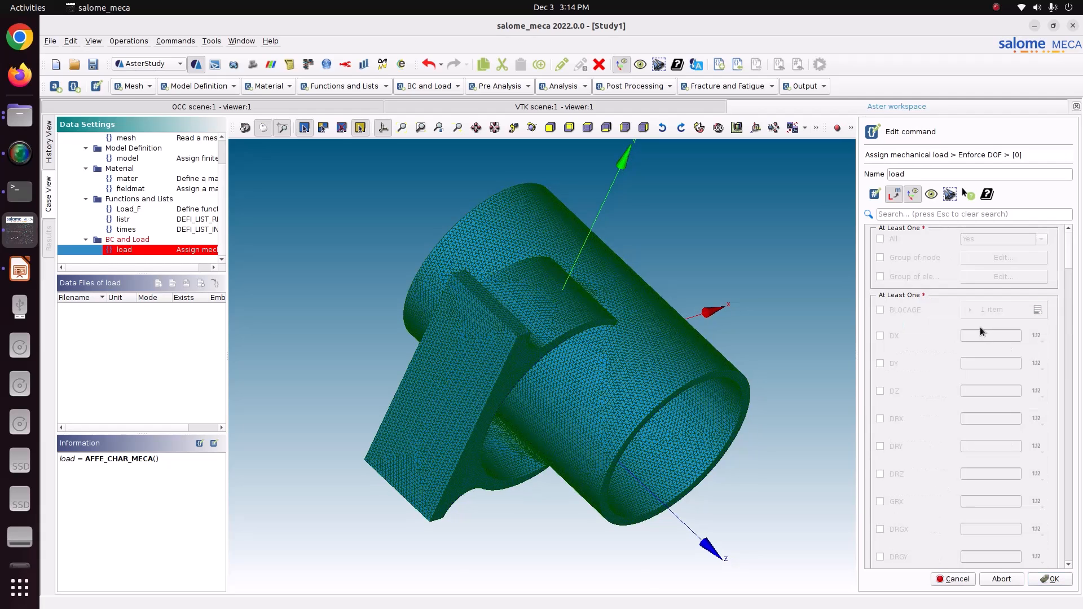
Assign the 2D element group Fix, the clamp's flat back face, to the Enforce DOF item
left_click(912, 276)
left_click(970, 271)
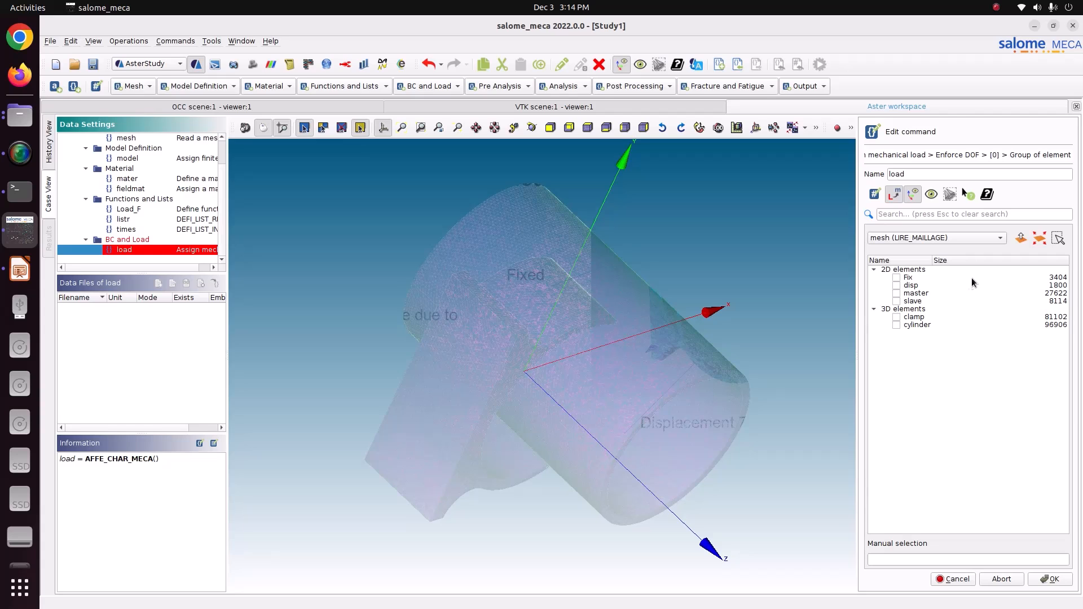
left_click(904, 281)
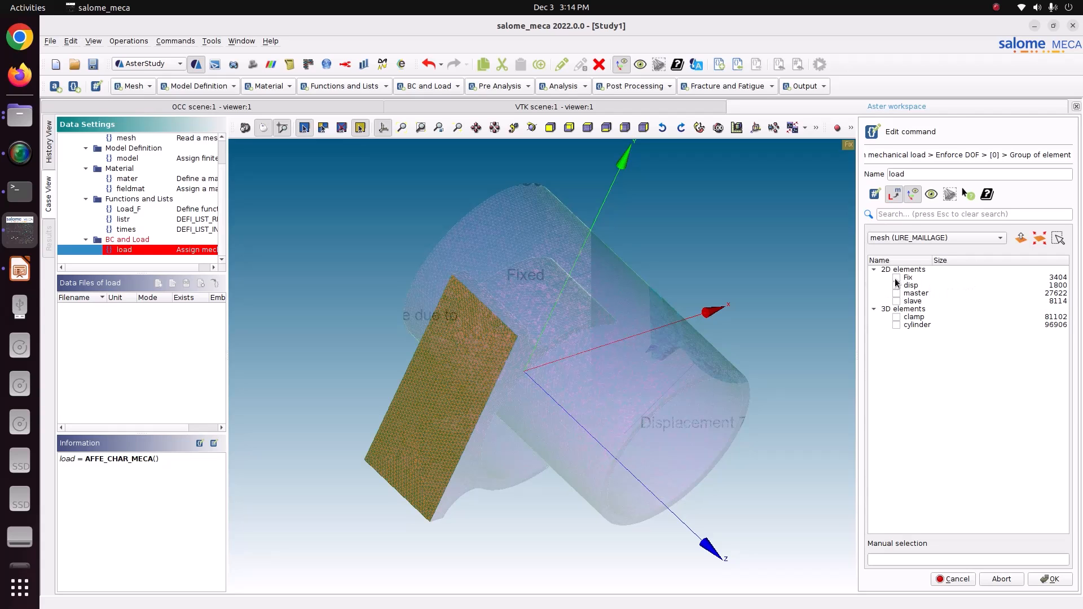
left_click(895, 279)
left_click(1051, 580)
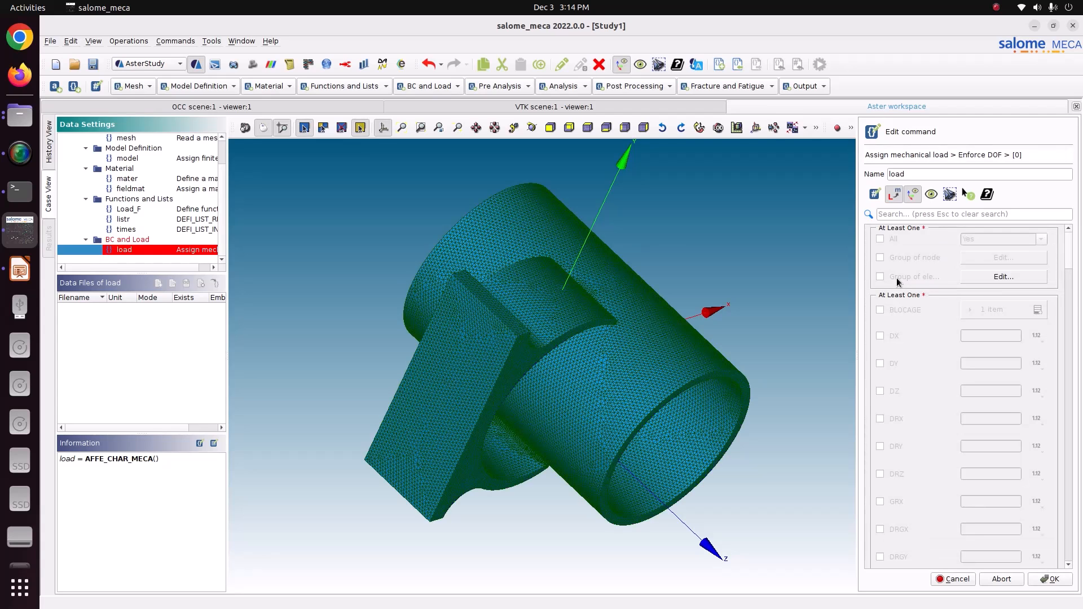
left_click(969, 276)
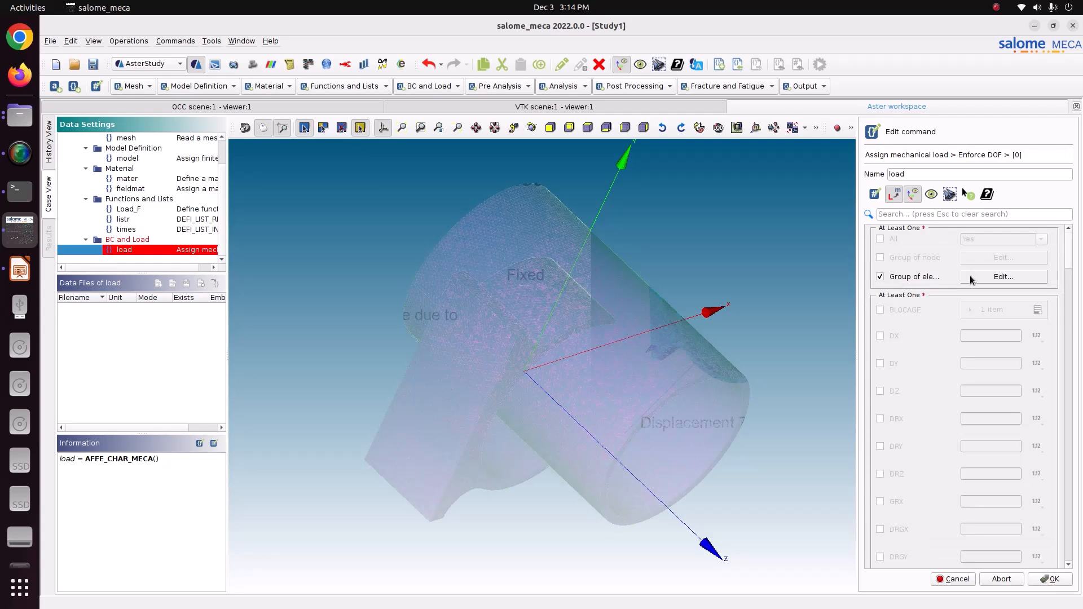
left_click(897, 278)
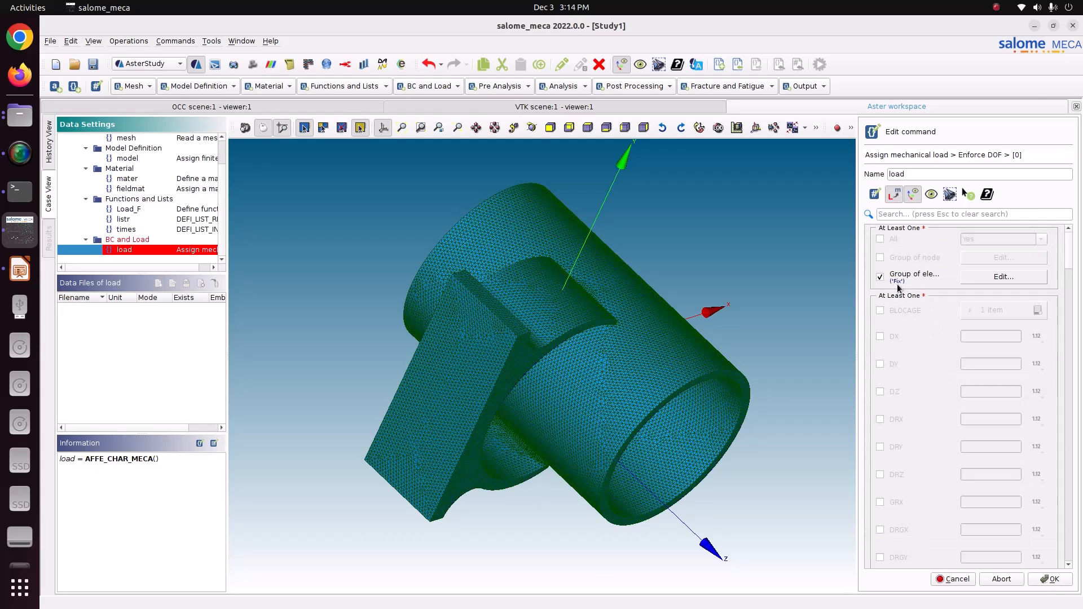
Enable BLOCAGE for the Fix group with one item set to DEPLACEMENT and store the mechanical load
left_click(897, 316)
left_click(1002, 311)
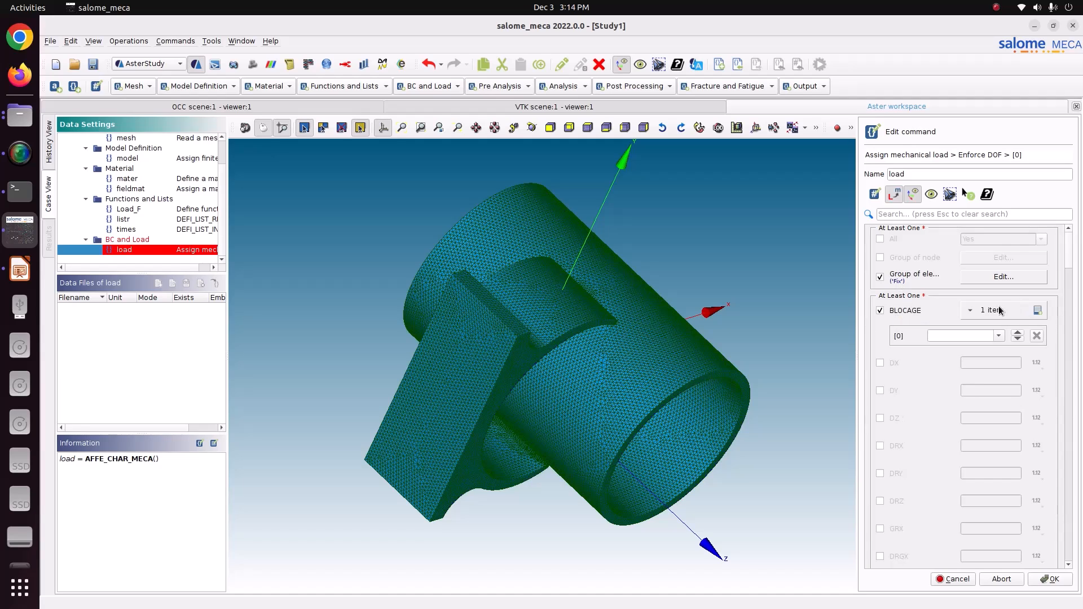
left_click(999, 336)
left_click(959, 346)
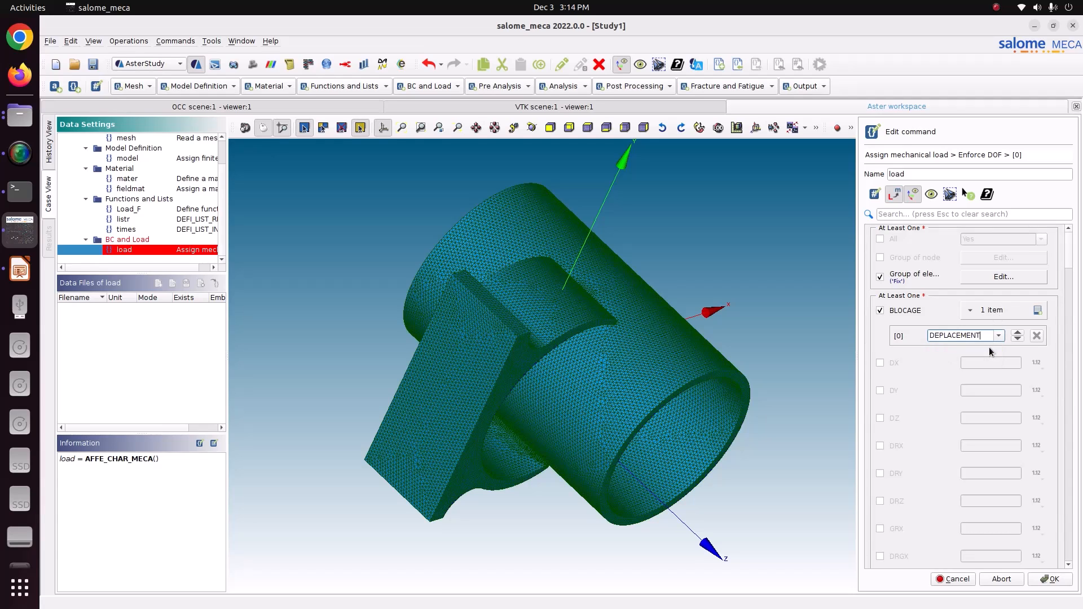
left_click(1048, 578)
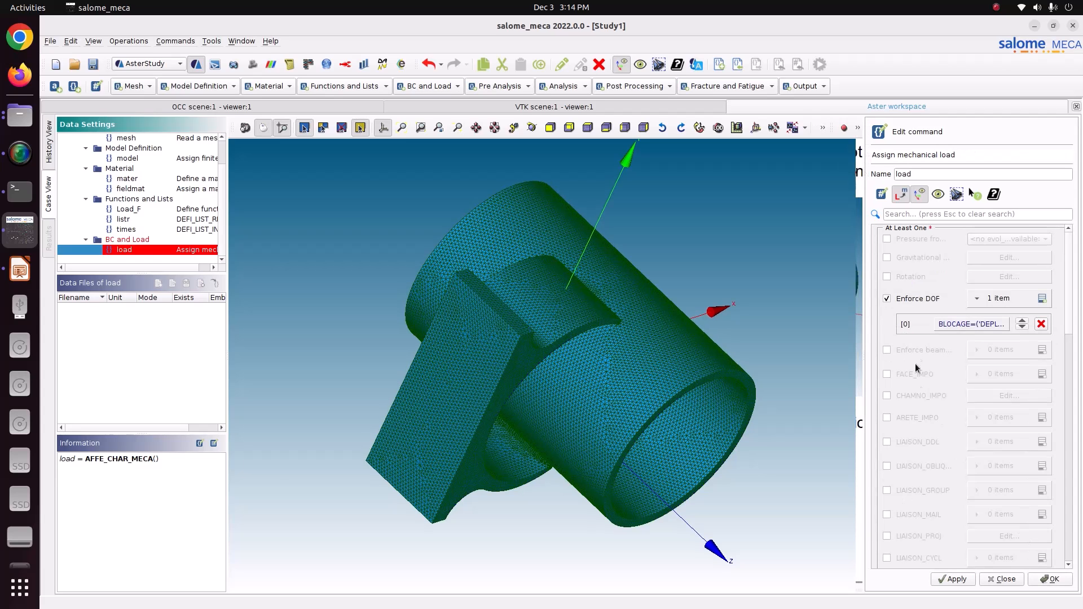
left_click(966, 580)
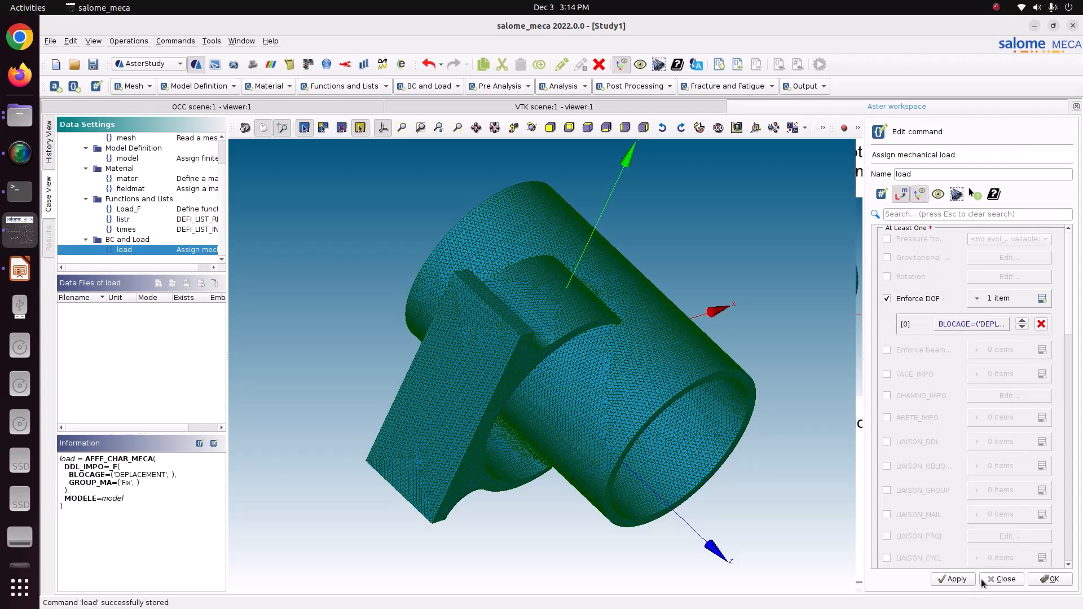
left_click(1040, 581)
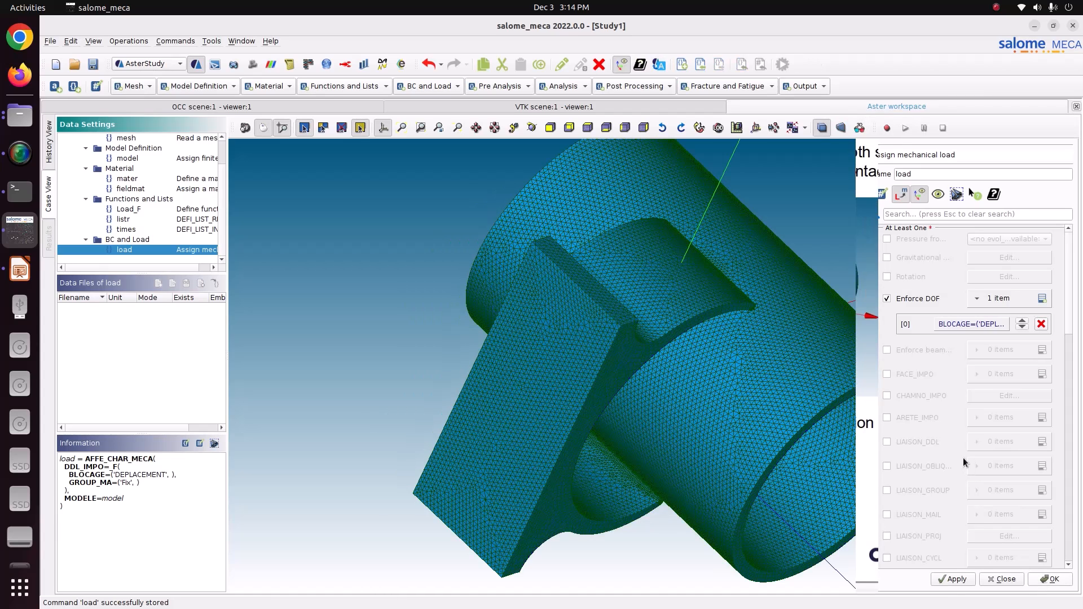
Close the stored Fix load, add a second Assign mechanical load command and enable Enforce DOF with one item
left_click(1039, 580)
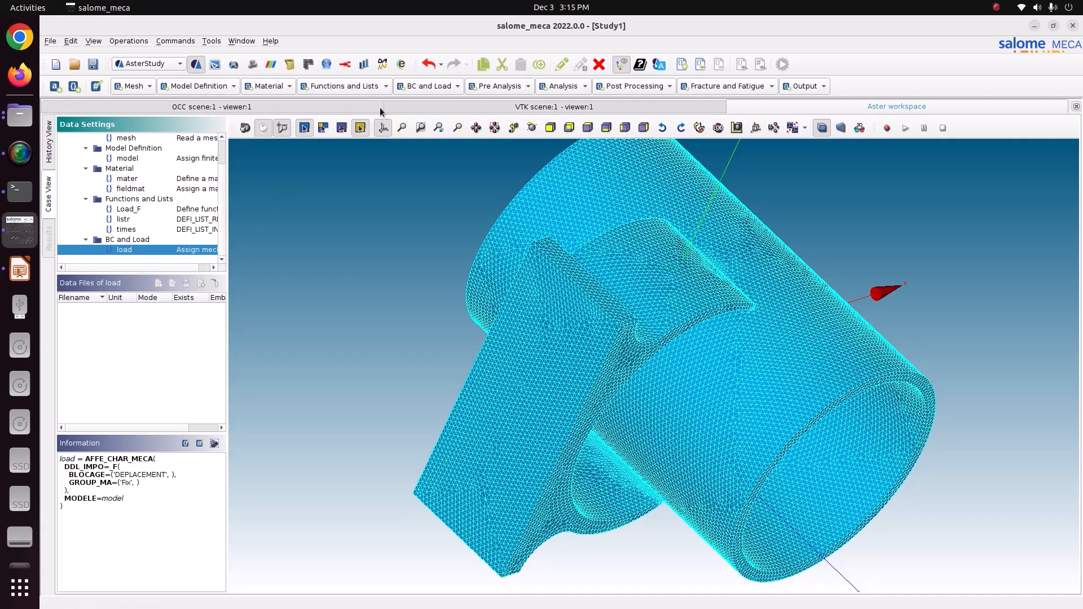
left_click(427, 86)
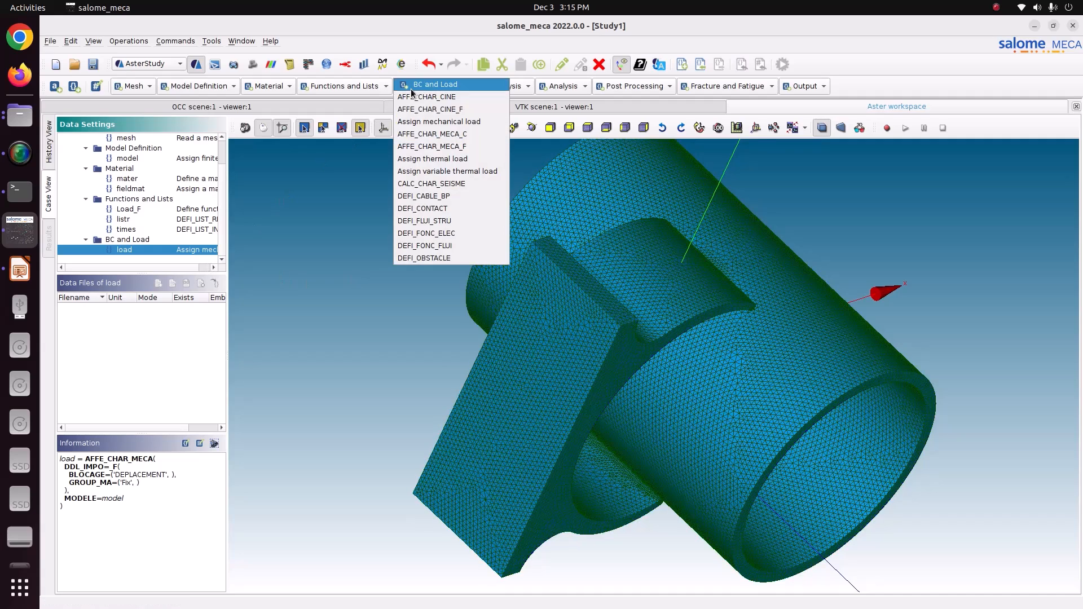
left_click(434, 122)
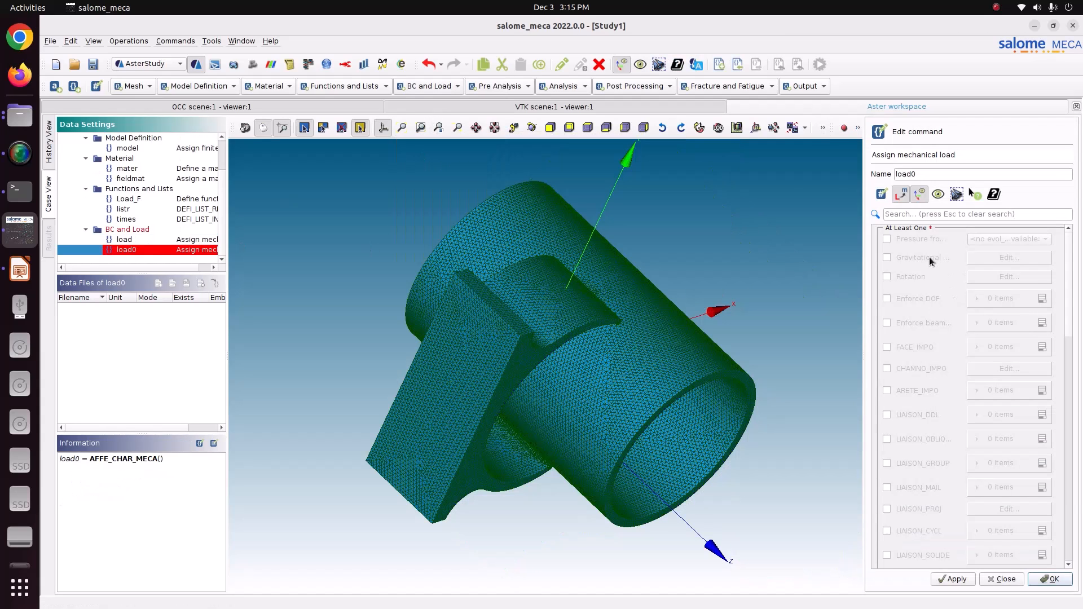
left_click(920, 299)
left_click(1042, 298)
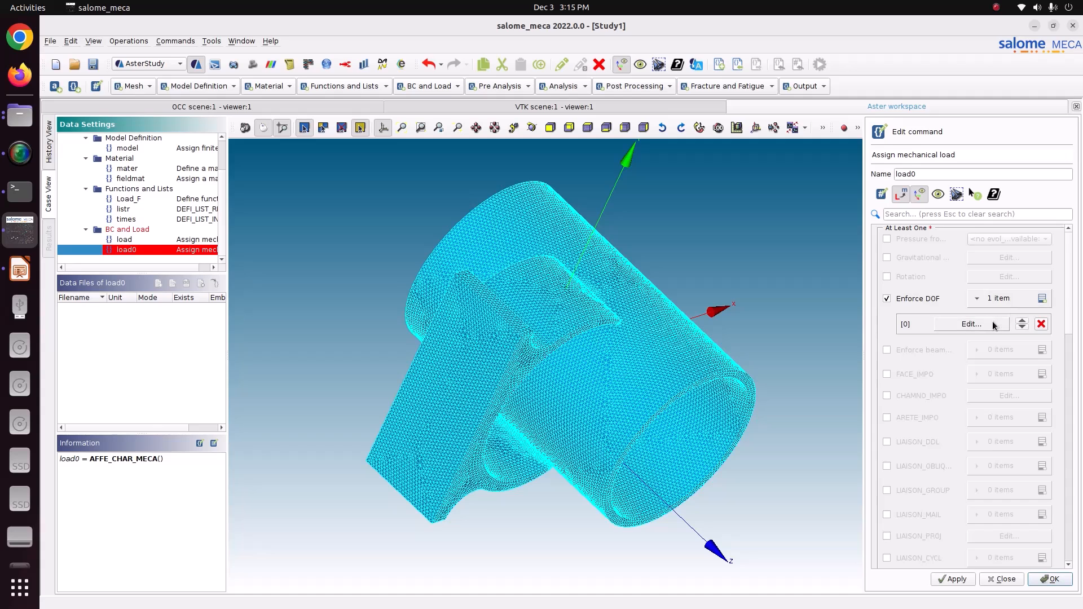
Assign the element group disp to the second load's Enforce DOF item
left_click(993, 321)
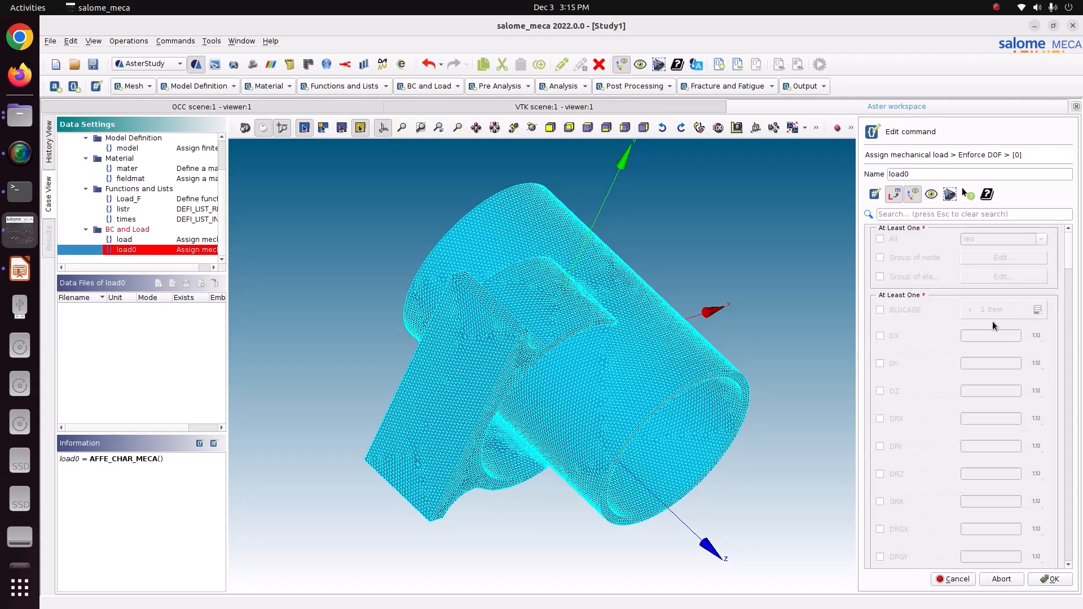
left_click(908, 276)
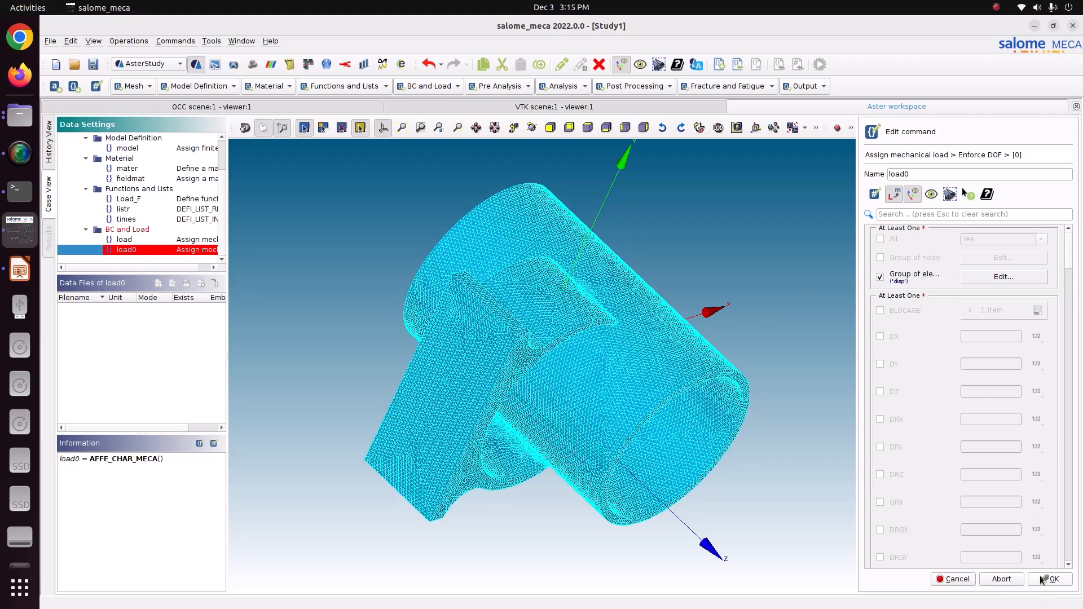
left_click(1009, 581)
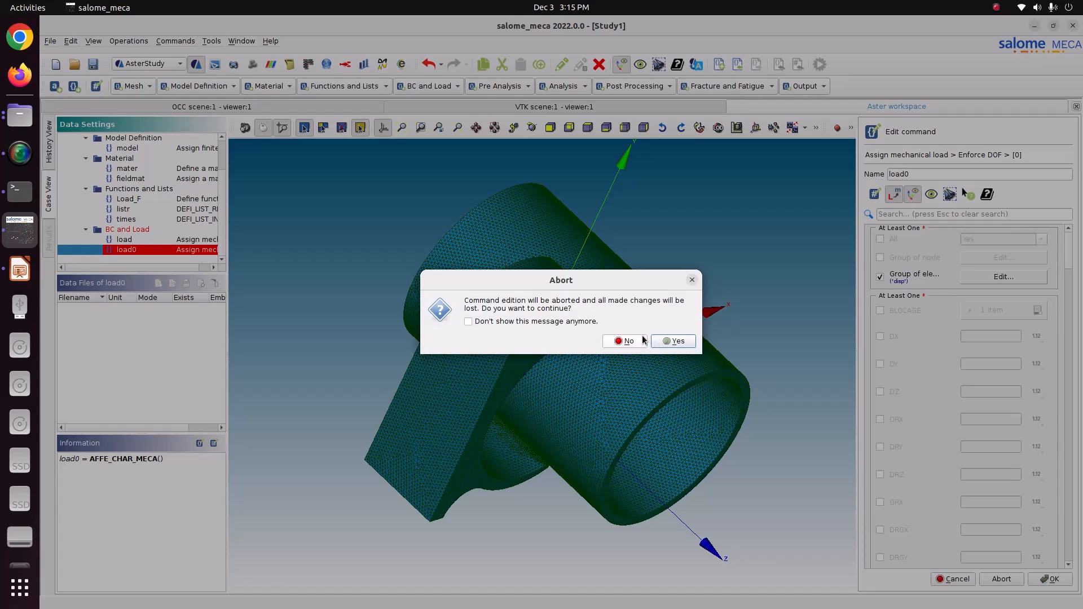
left_click(629, 341)
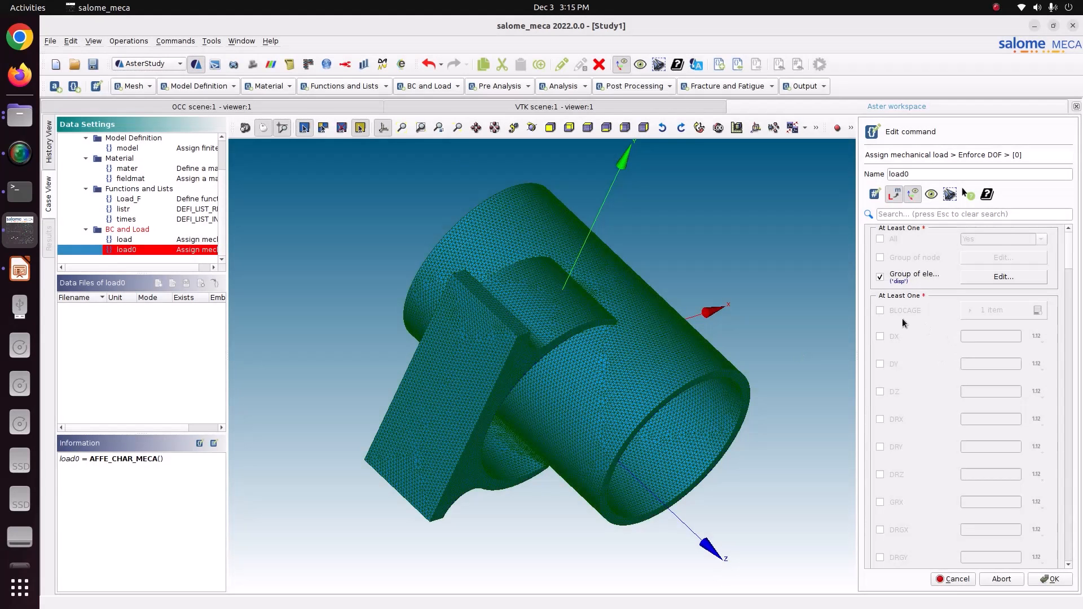
Enforce a DX displacement of -7 on the disp group and store the second mechanical load
left_click(880, 336)
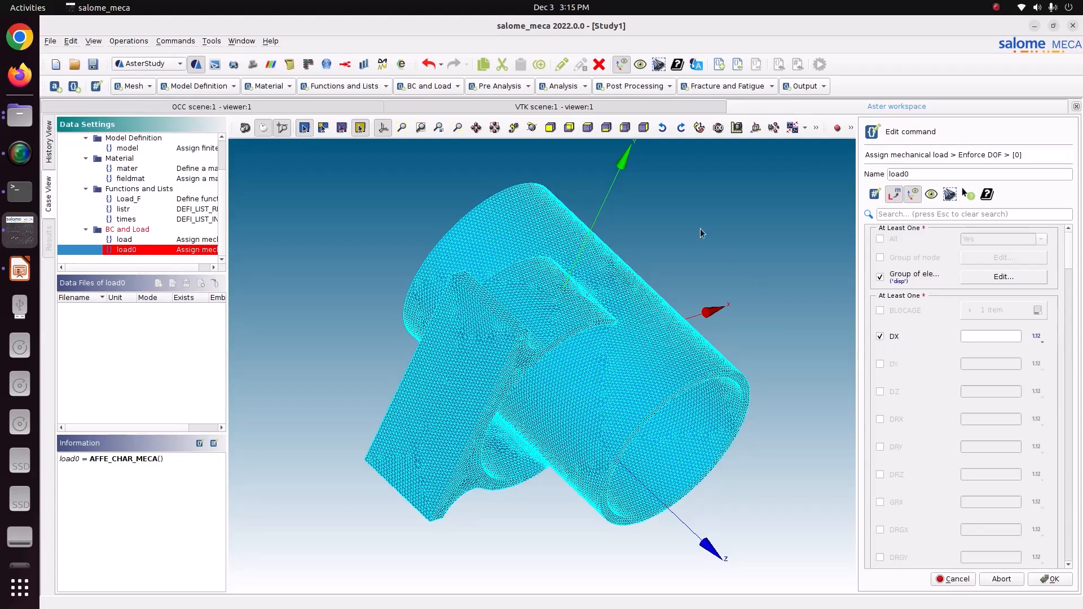
left_click(531, 127)
left_click_drag(624, 358, 551, 346)
left_click(981, 335)
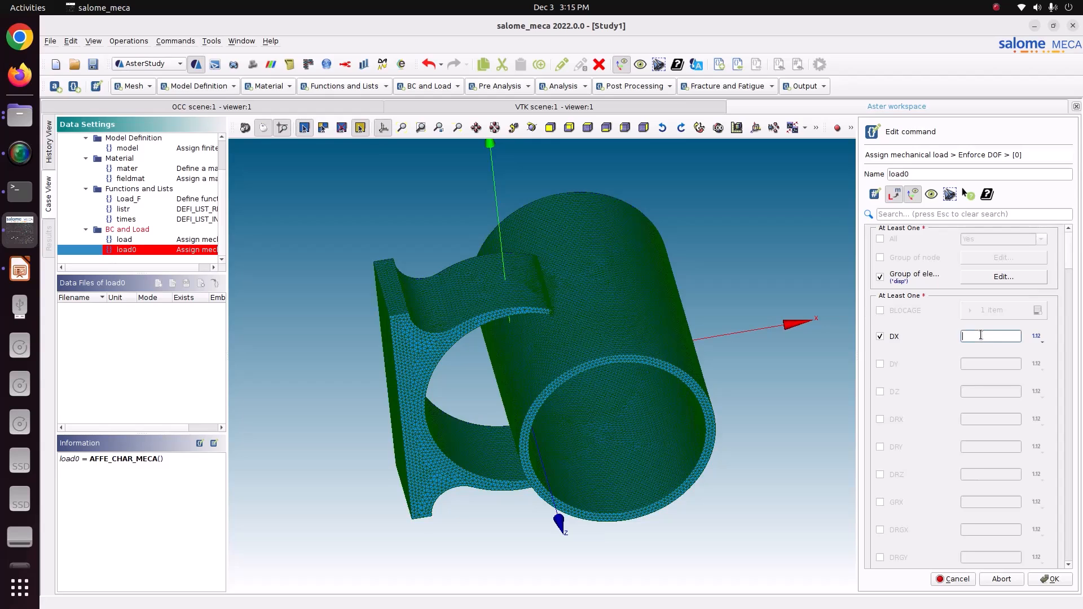
type("-7")
left_click_drag(981, 335, 948, 334)
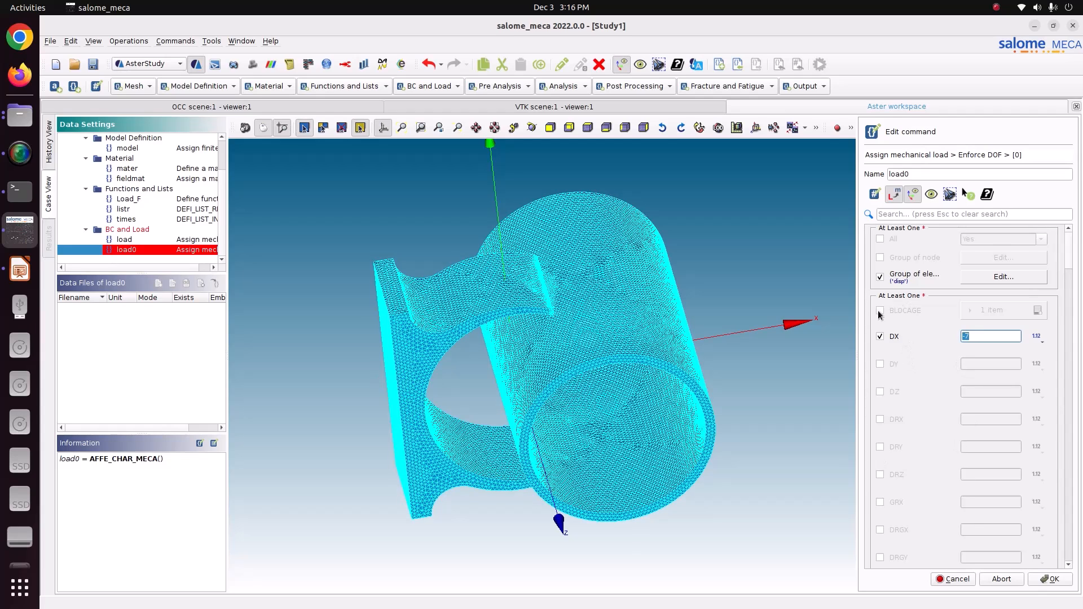
left_click(1047, 577)
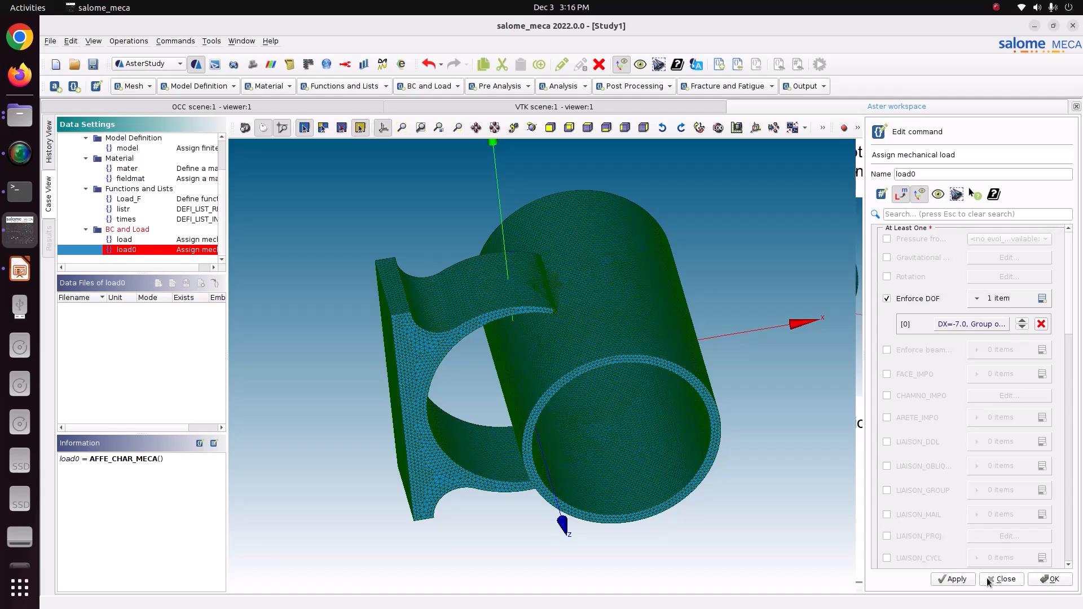
left_click(954, 579)
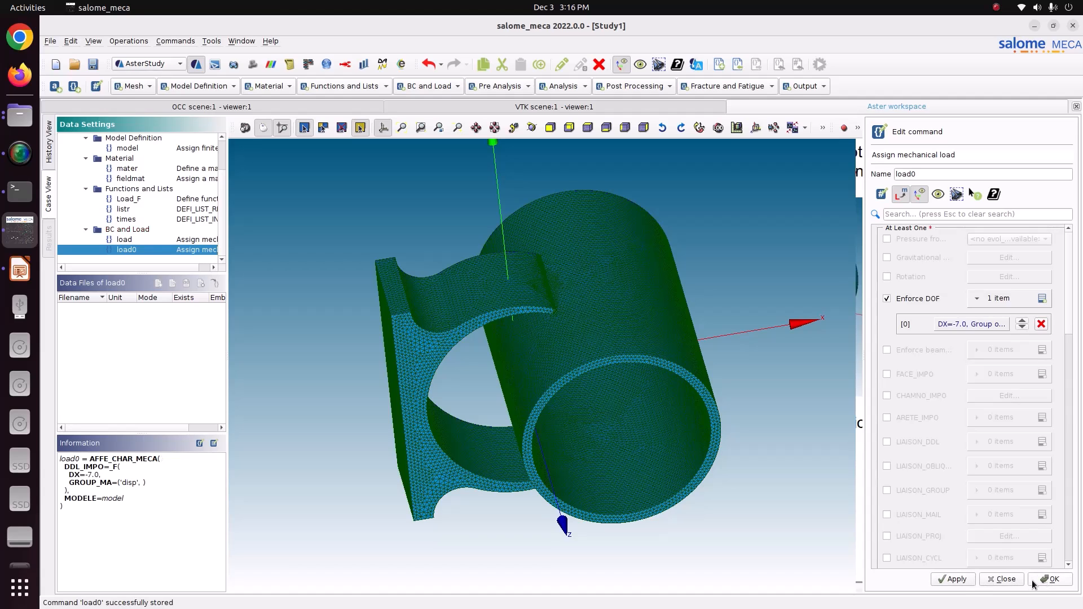
Enable DY and DZ for the disp group, set both to 0, and store and close the load command
left_click(984, 325)
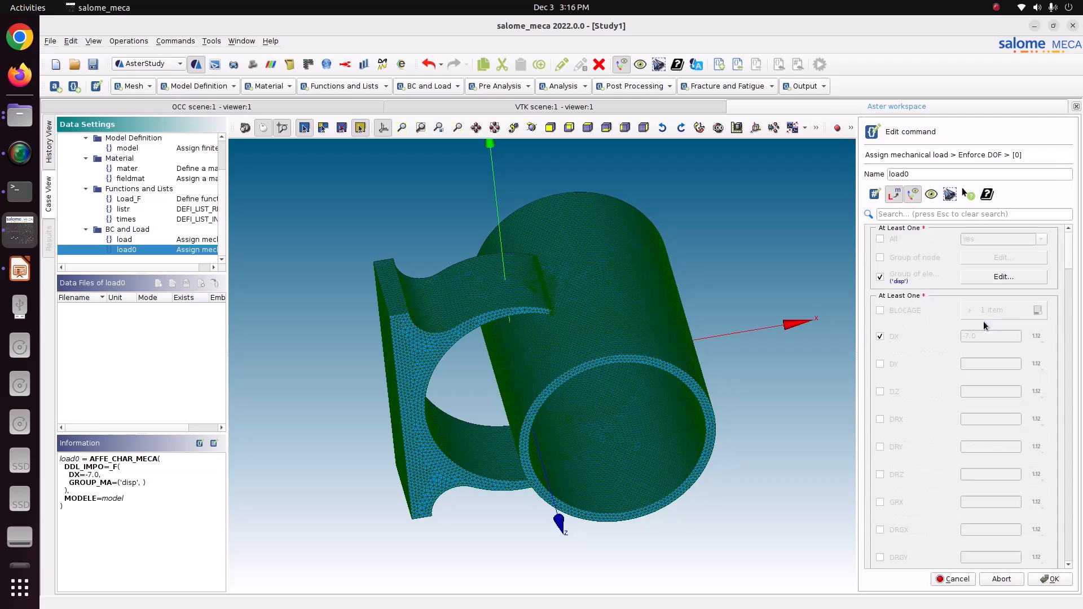
left_click(891, 367)
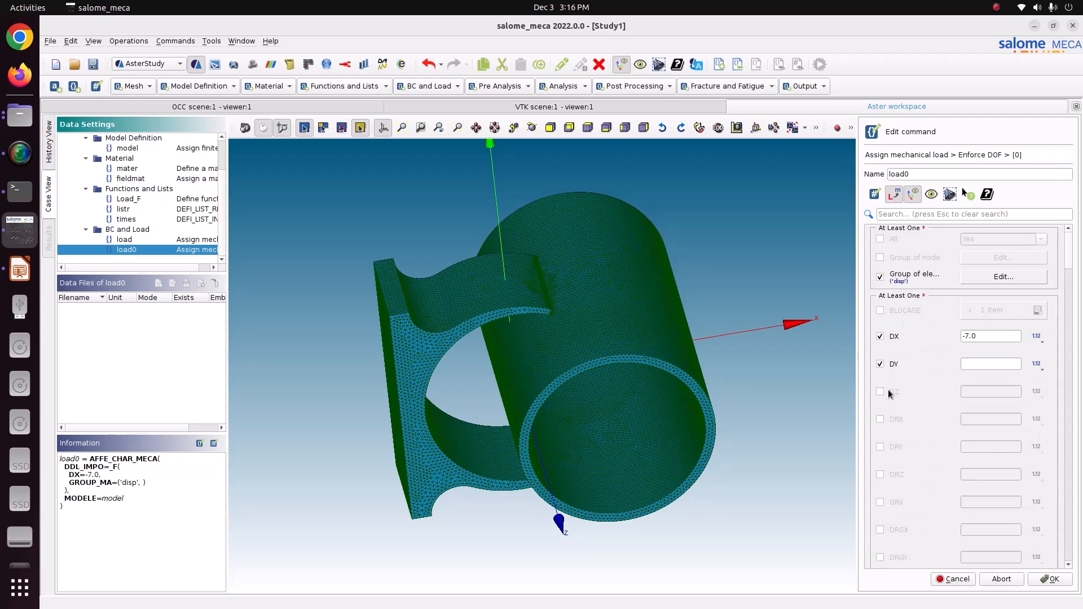
left_click(897, 392)
left_click(972, 392)
type("0")
left_click(981, 364)
type("0")
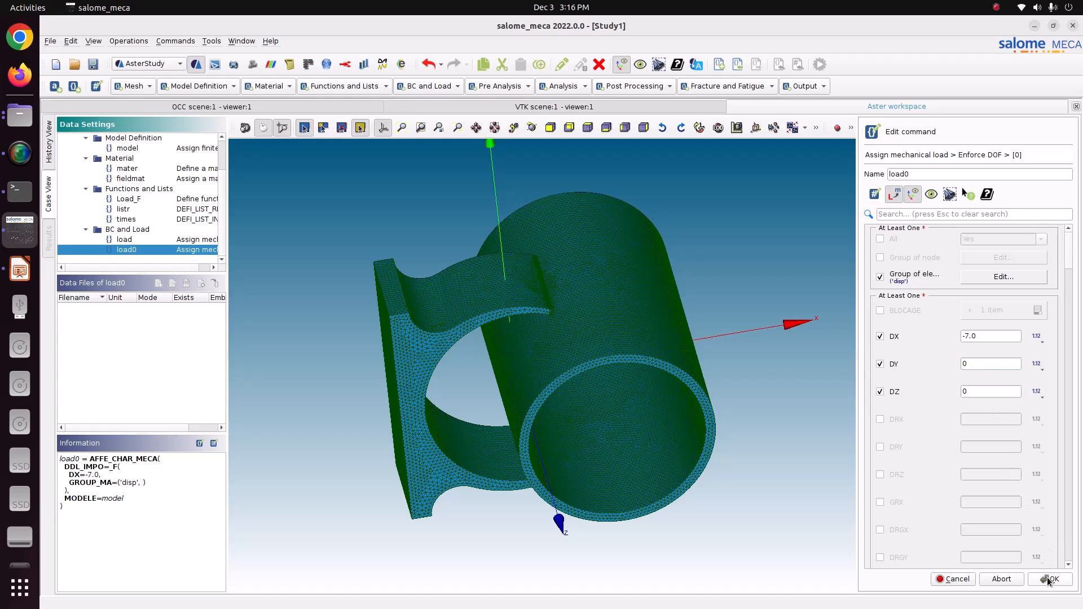
left_click(1047, 578)
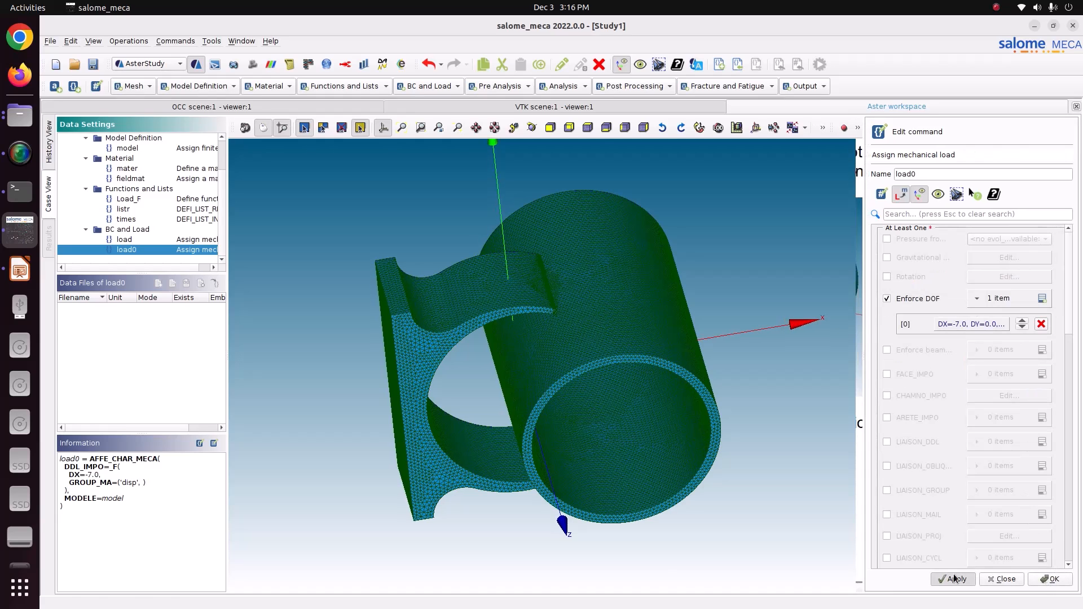
left_click(1050, 578)
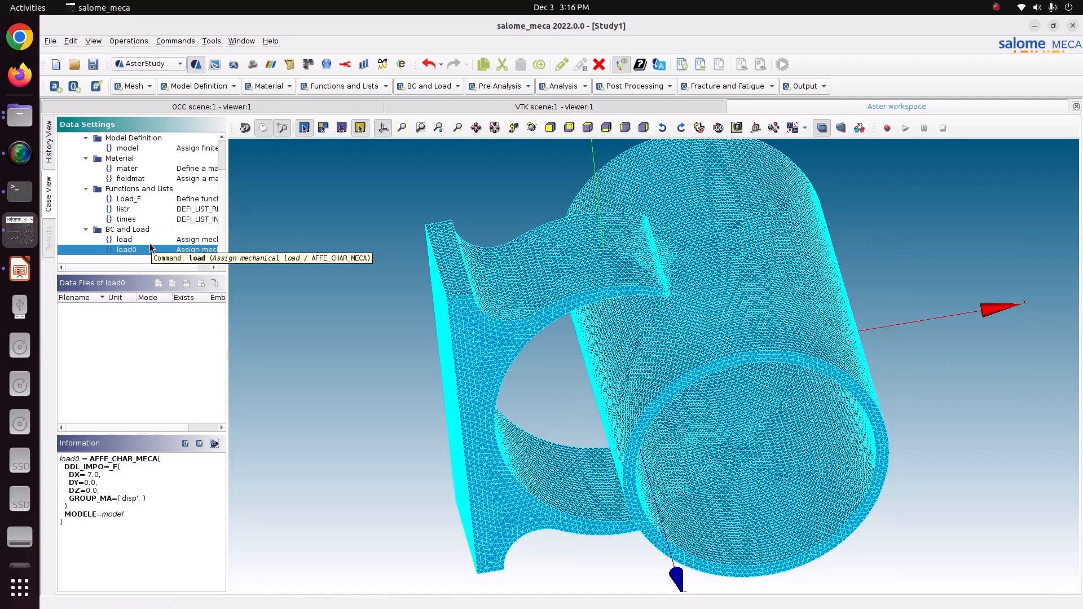
Save the study and review the definitions of the load and load0 mechanical loads
left_click(94, 65)
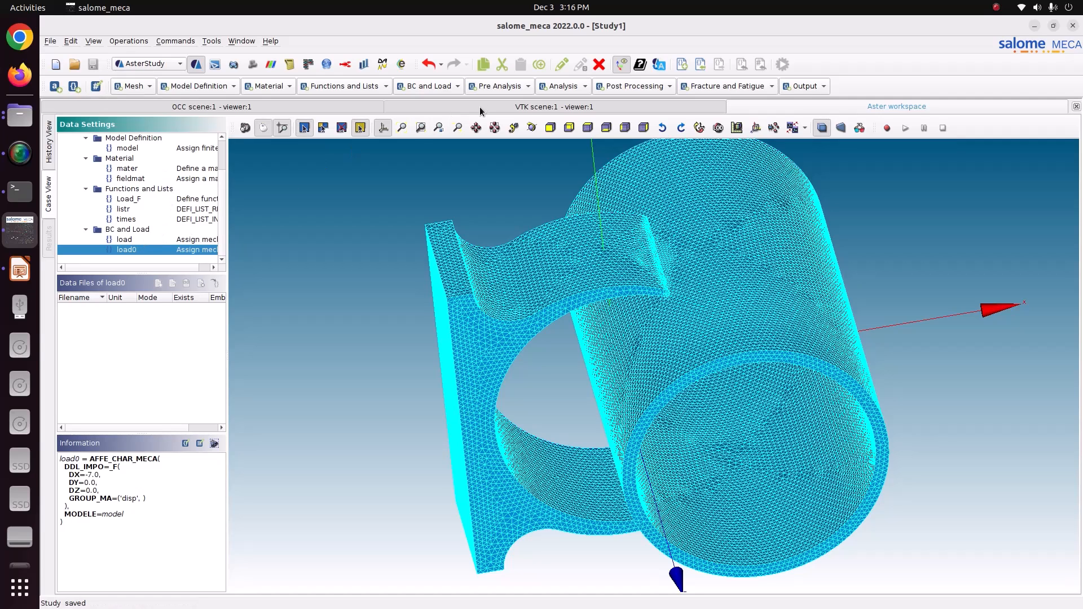
left_click(125, 240)
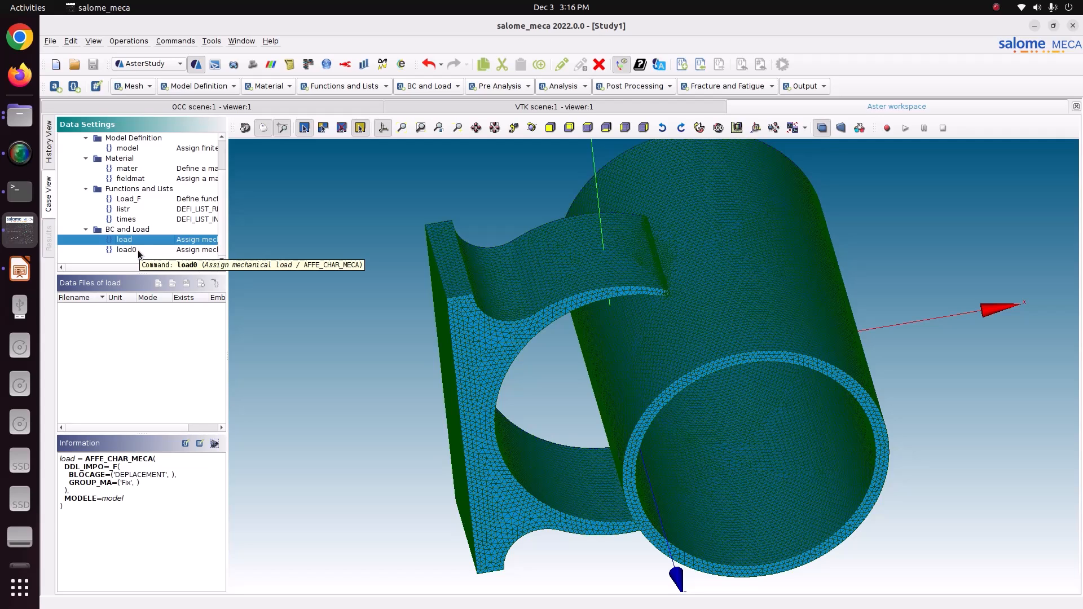
left_click(136, 250)
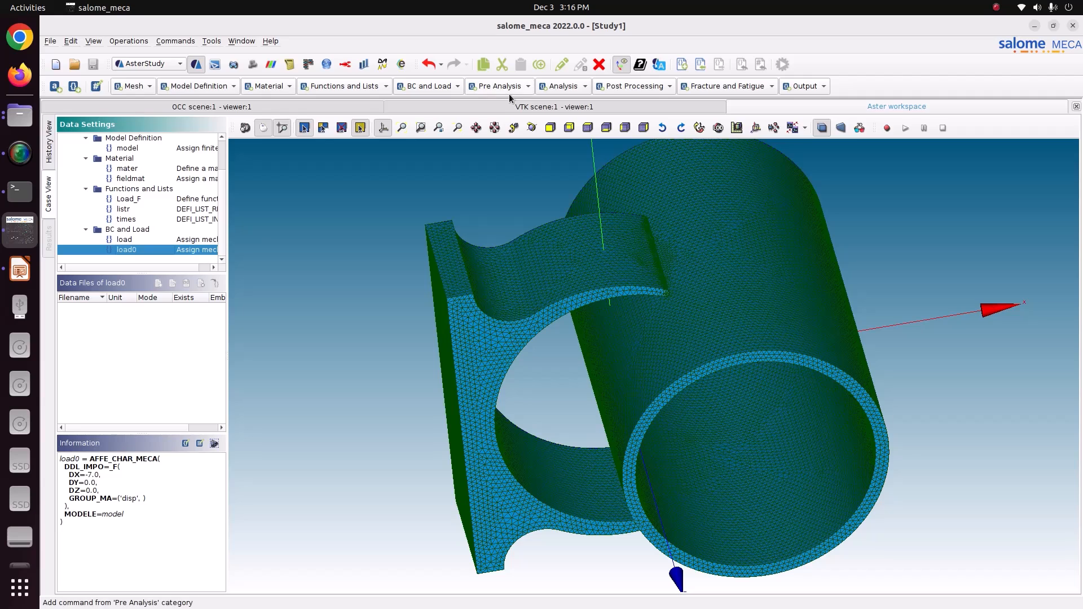
Add a DEFI_CONTACT command to the boundary conditions and loads of the case
left_click(435, 86)
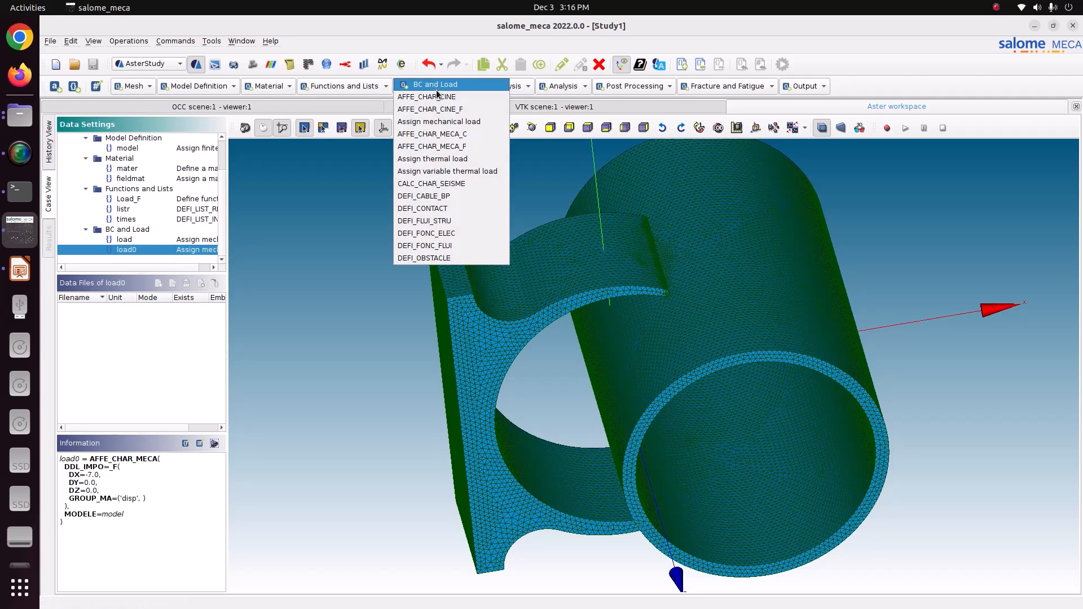
left_click(404, 209)
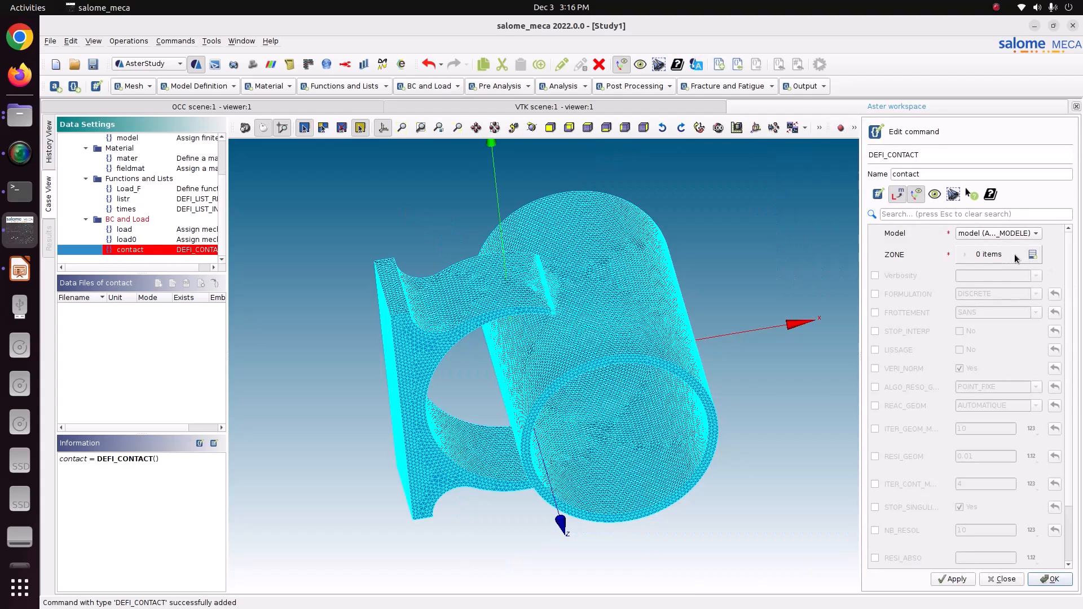
Add a zone to the contact definition, enable both surface groups and assign slave to GROUP_MA_ESCL
left_click(1031, 255)
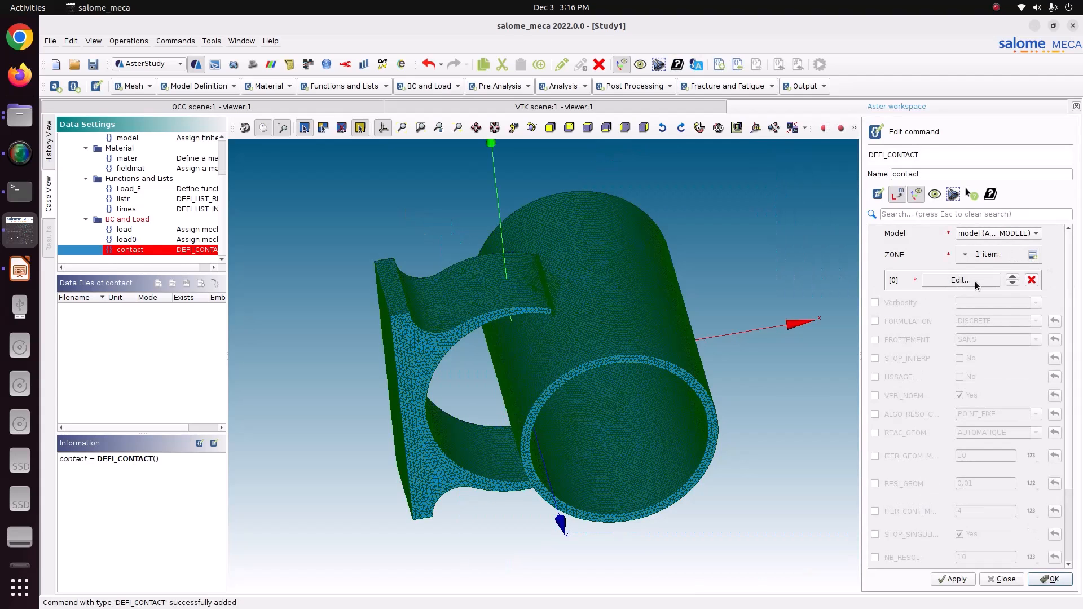
left_click(975, 281)
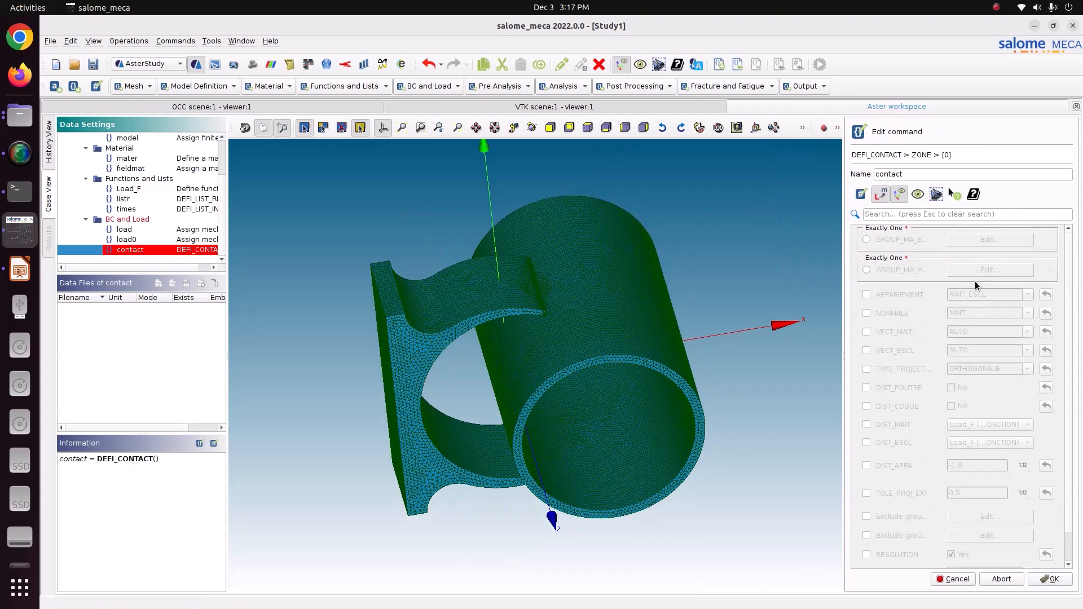
left_click(916, 243)
left_click(913, 270)
left_click(965, 243)
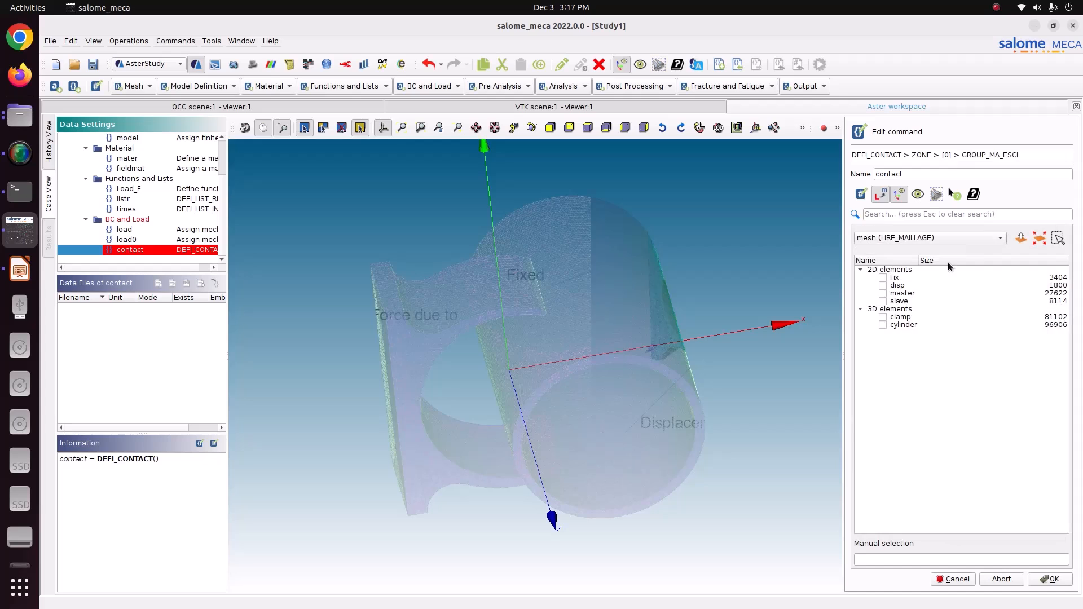
left_click(881, 301)
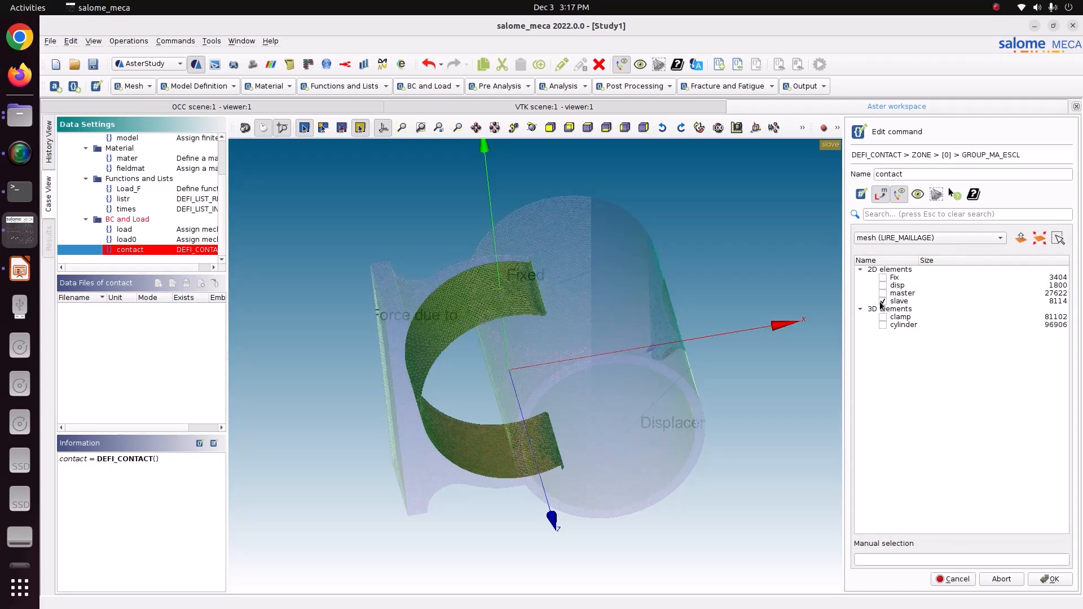
left_click(1048, 579)
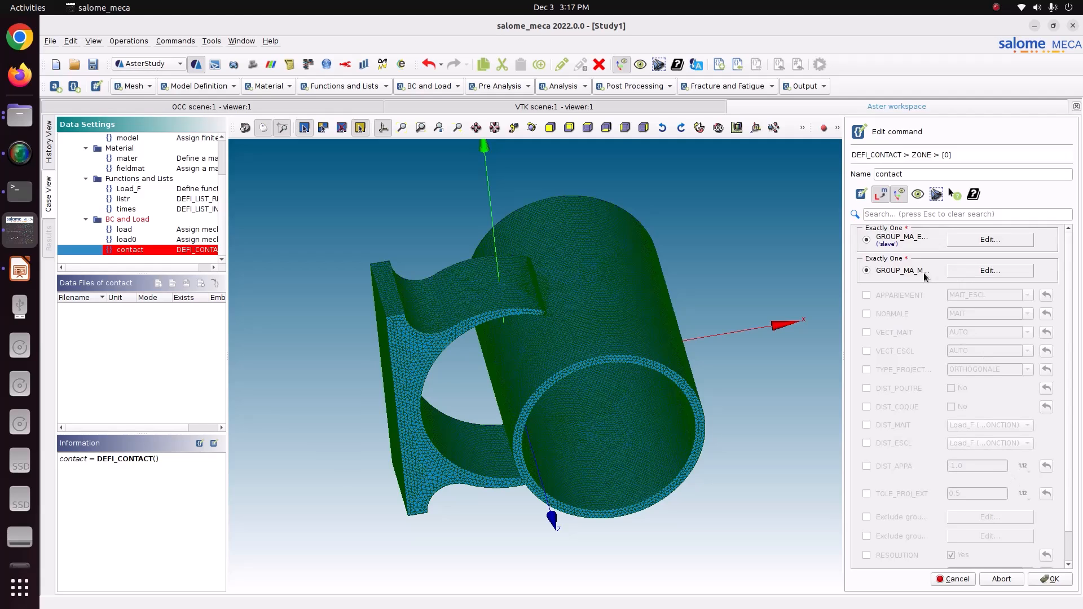
Assign the master group to the zone's GROUP_MA_MAIT, check the remaining zone options and confirm the zone
left_click(960, 272)
left_click(883, 292)
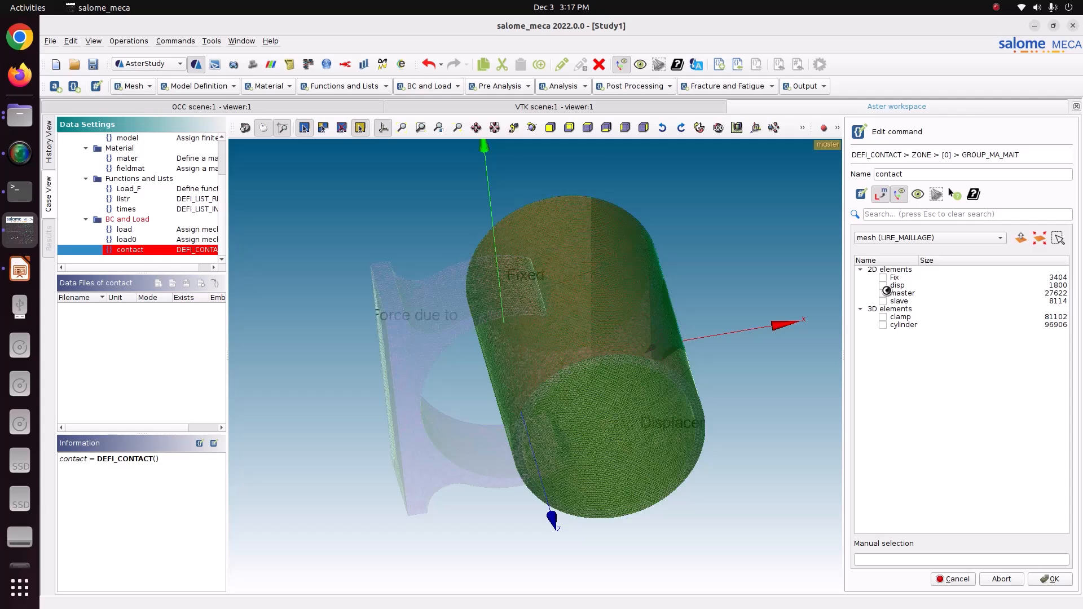
left_click(885, 293)
left_click(884, 293)
left_click(1052, 579)
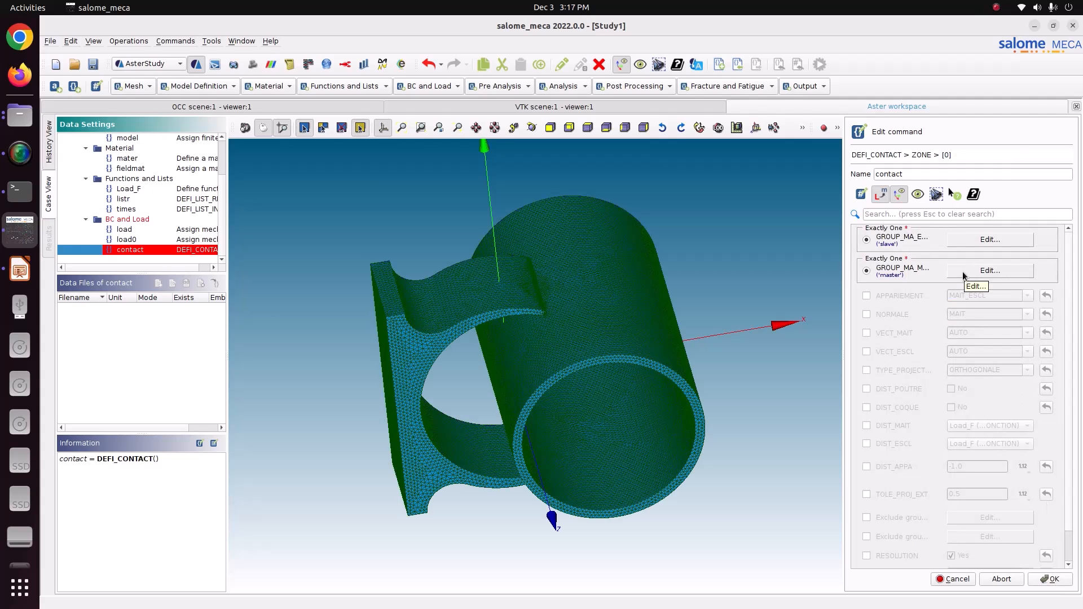
scroll(977, 445, "down", 2)
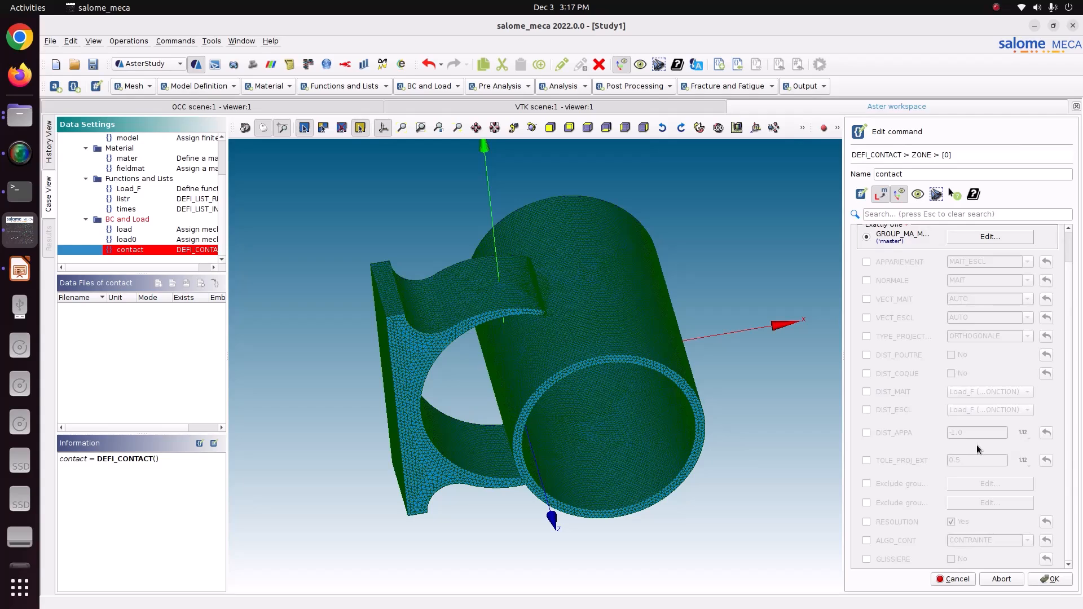
scroll(973, 436, "up", 1)
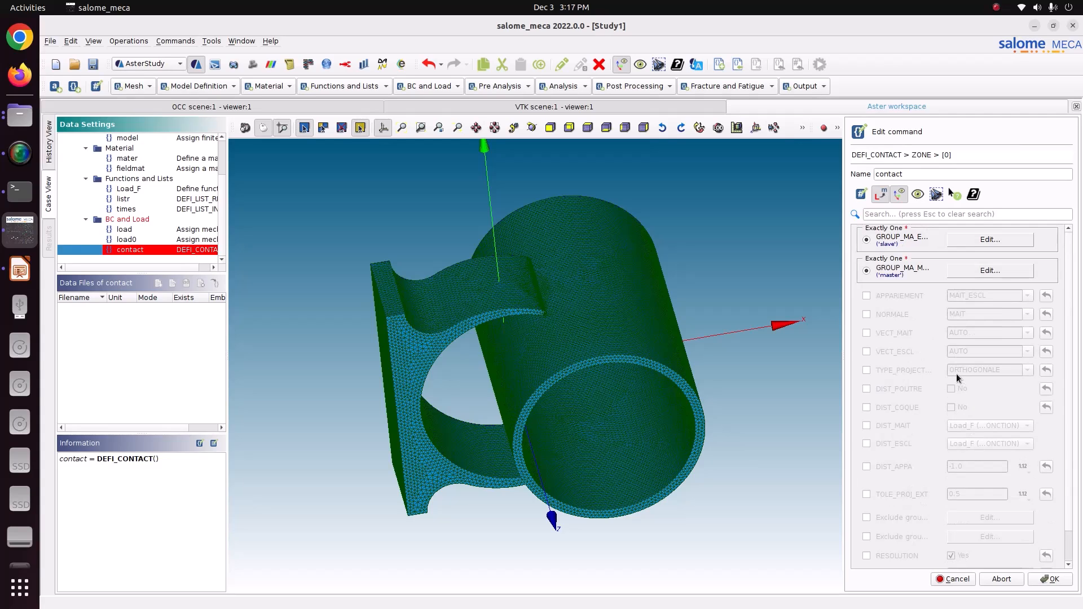
scroll(956, 373, "down", 1)
scroll(956, 373, "up", 1)
left_click(1048, 577)
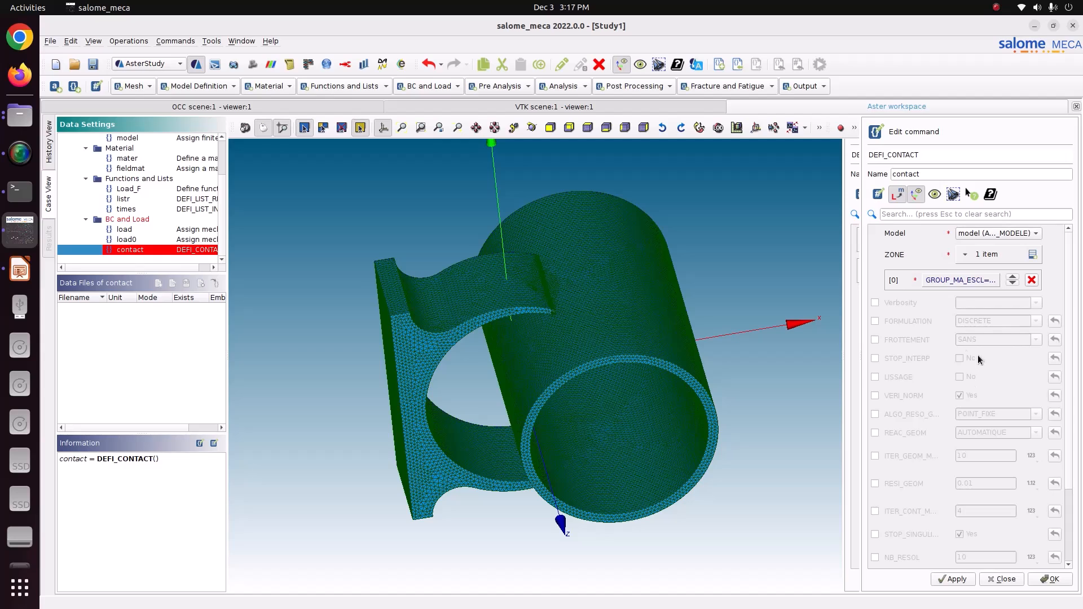
Enable FORMULATION for the contact definition and set it to Continue
left_click(911, 320)
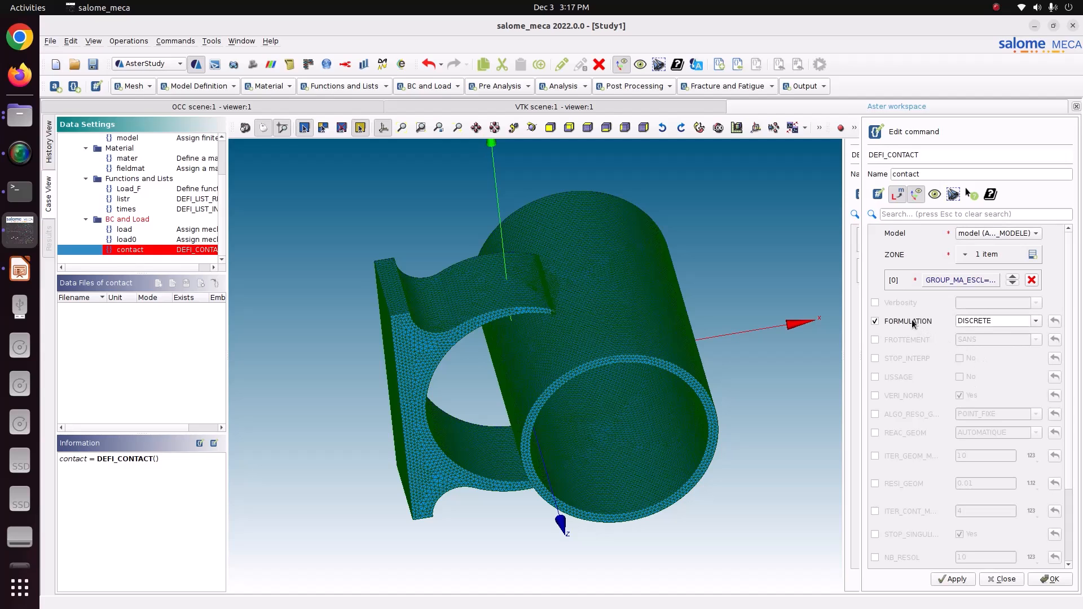
left_click(1038, 321)
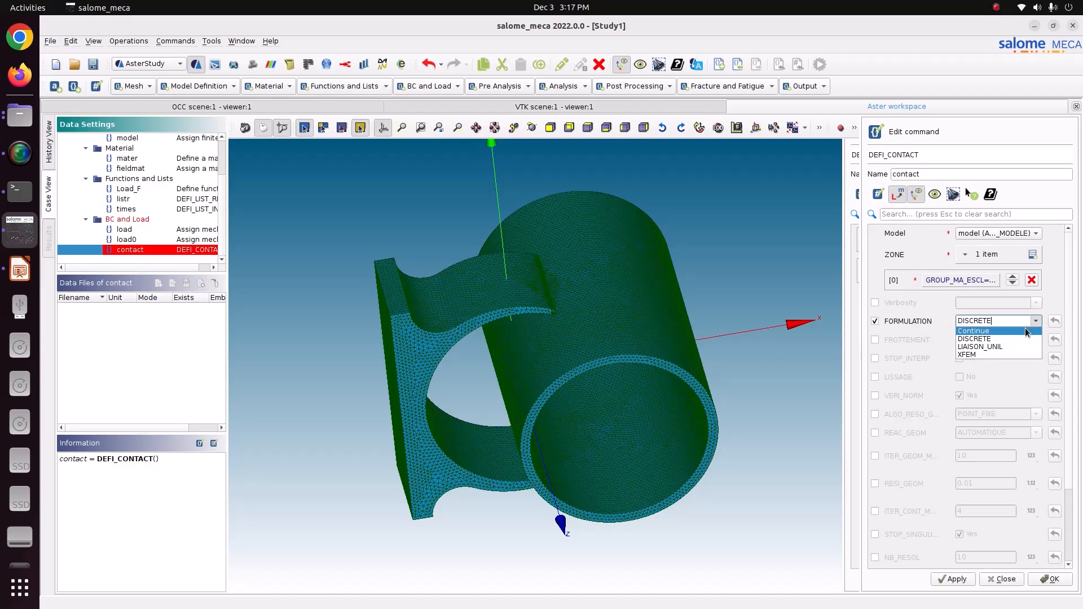
left_click(1025, 332)
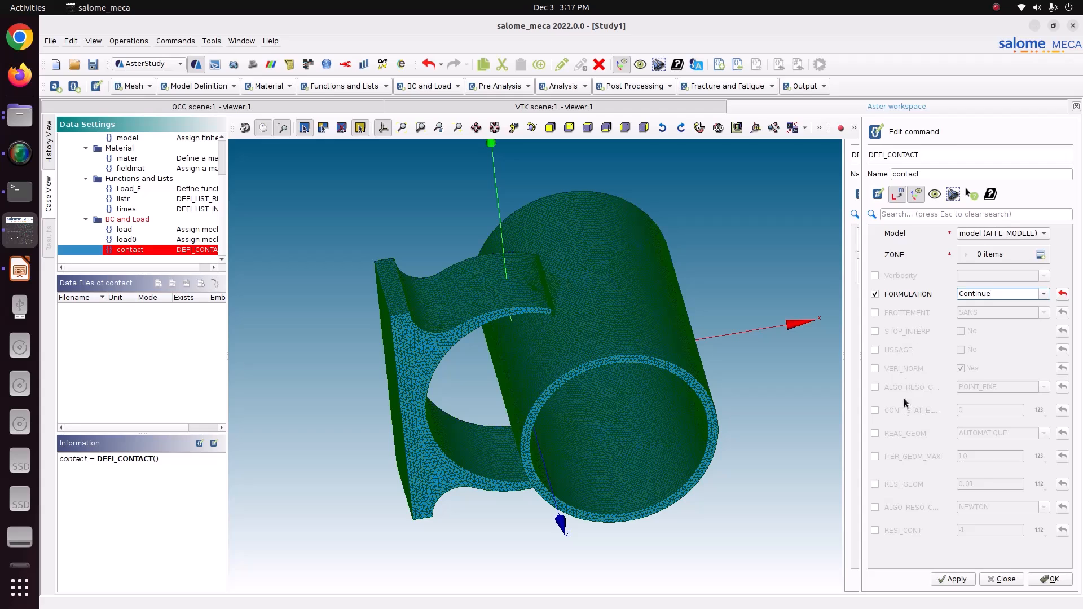
left_click(1044, 293)
left_click(1011, 299)
Try COULOMB as the contact's FROTTEMENT option and revert the friction setting
left_click(918, 313)
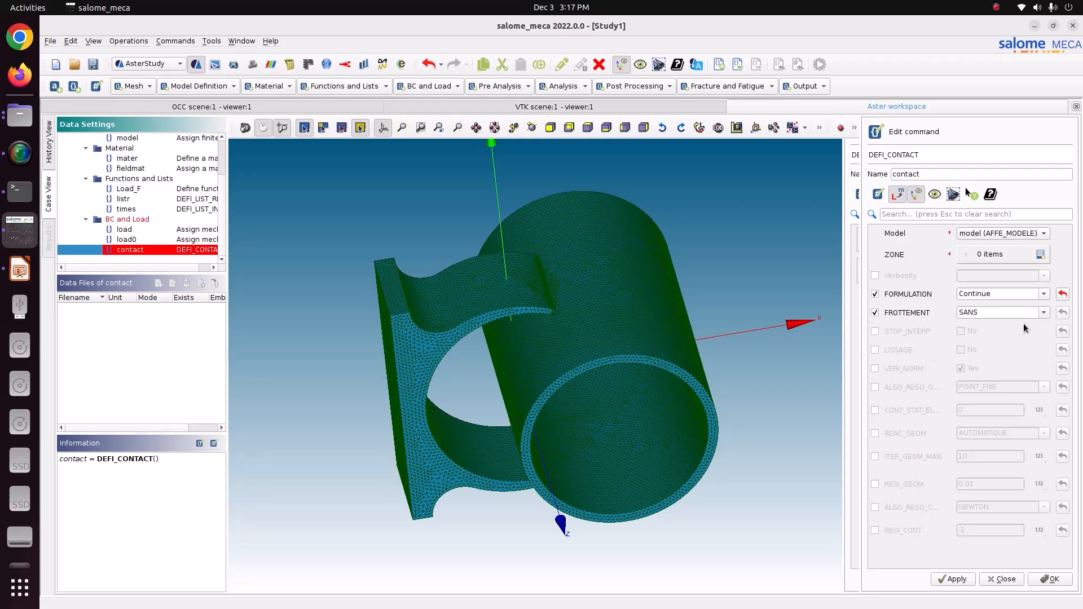
left_click(1043, 312)
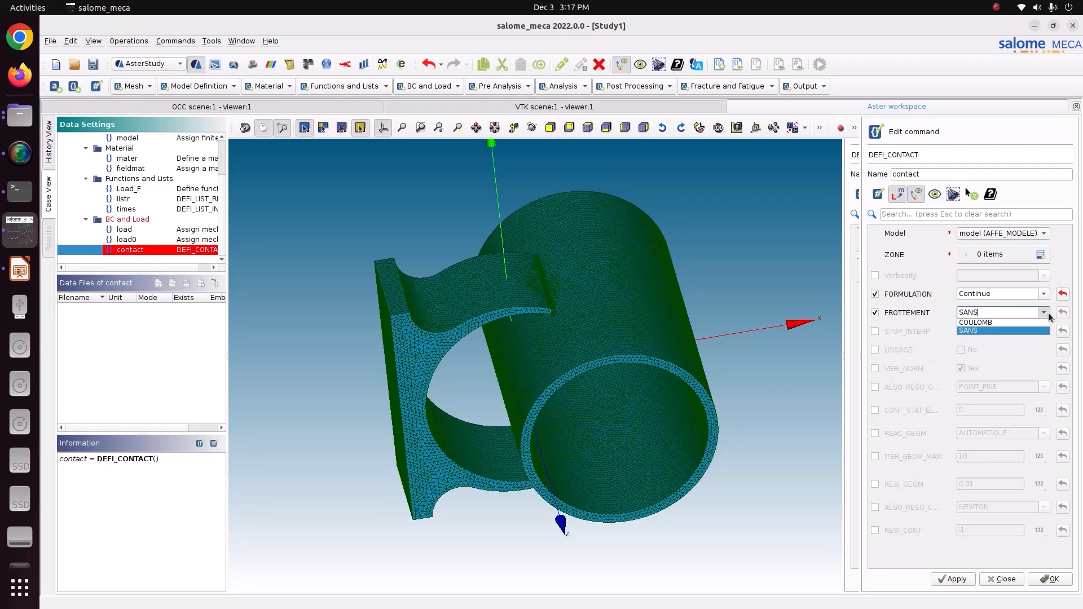
left_click(1026, 323)
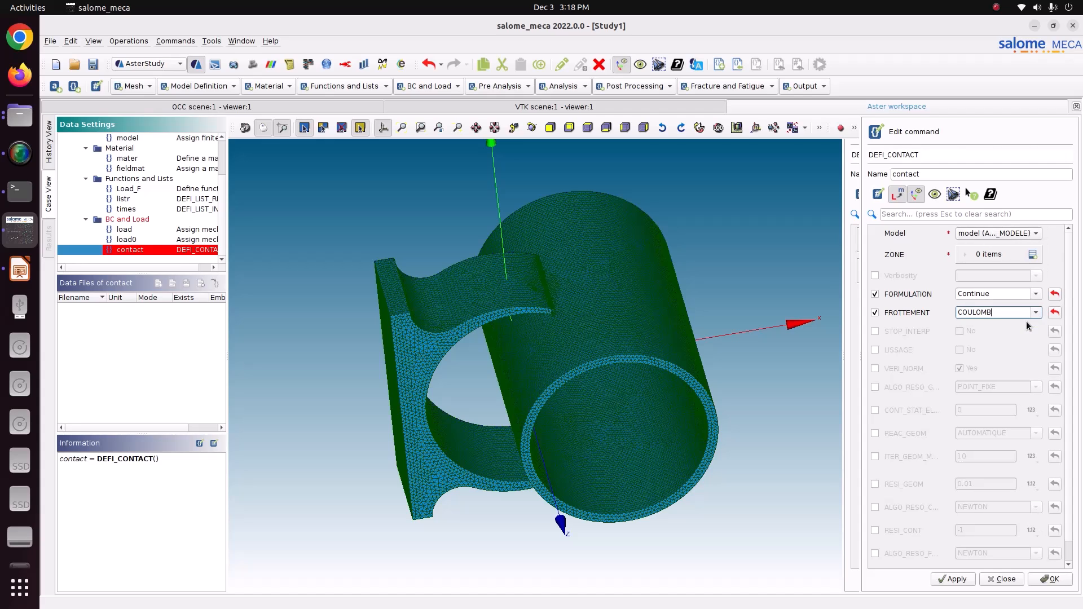
scroll(1027, 320, "down", 1)
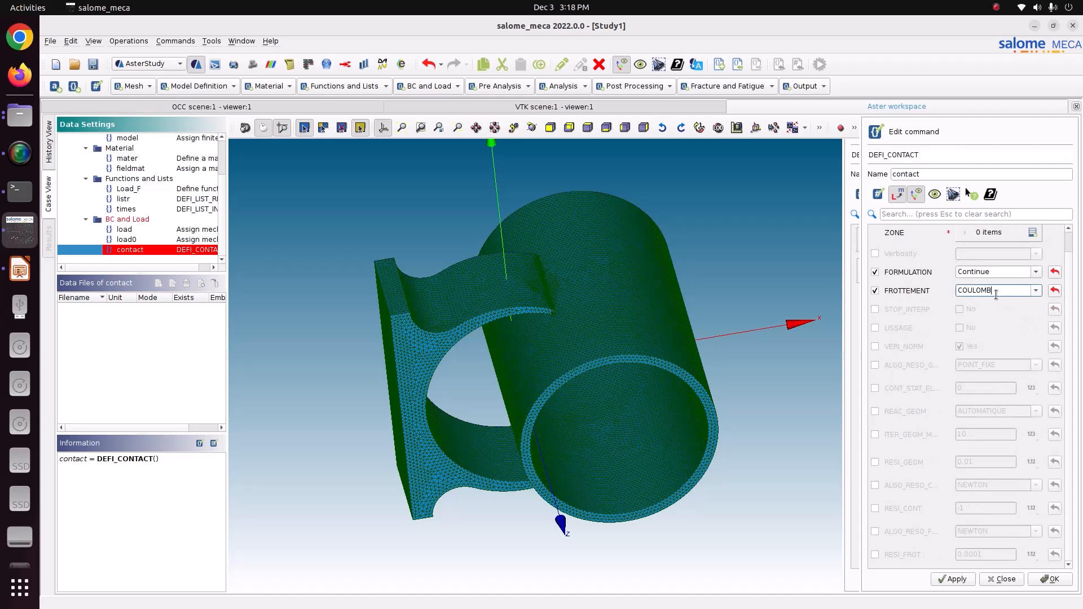
left_click(1036, 291)
left_click(1017, 309)
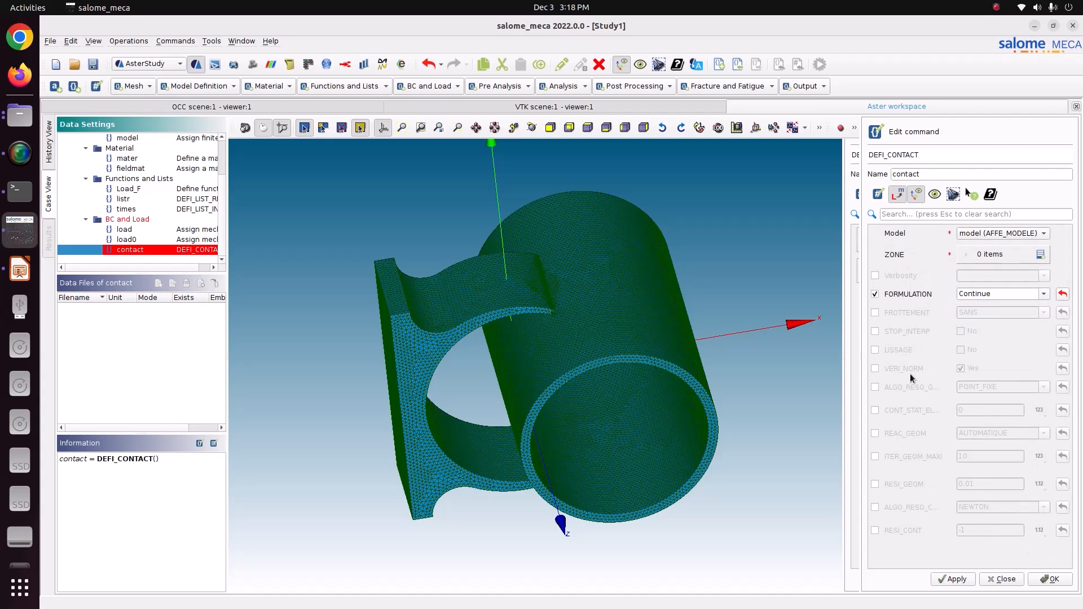
Try to apply the contact definition without a zone, view the error details and dismiss the message
left_click(953, 579)
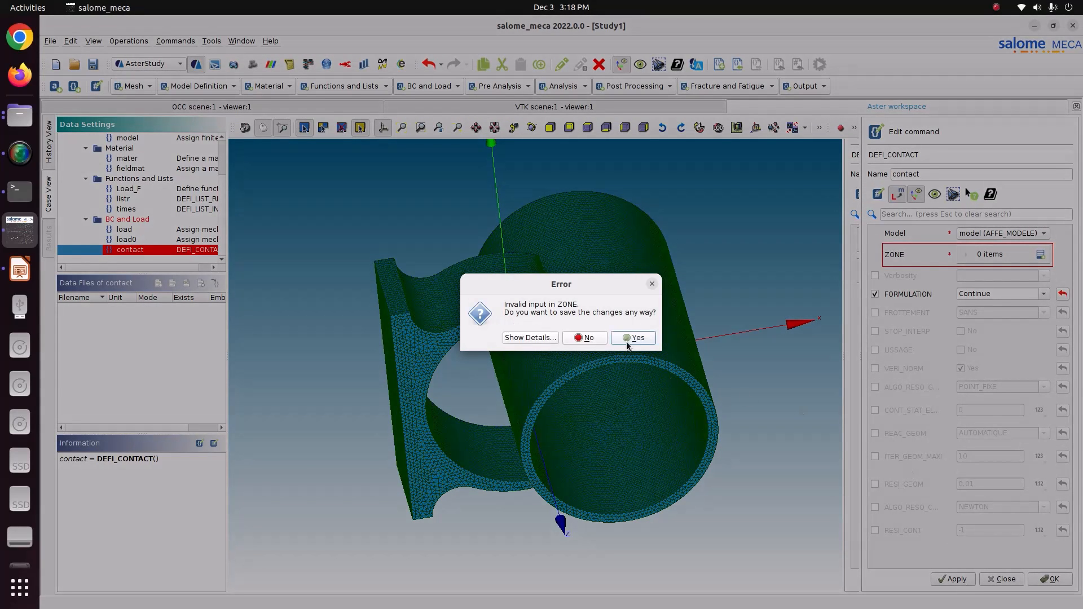
left_click(536, 338)
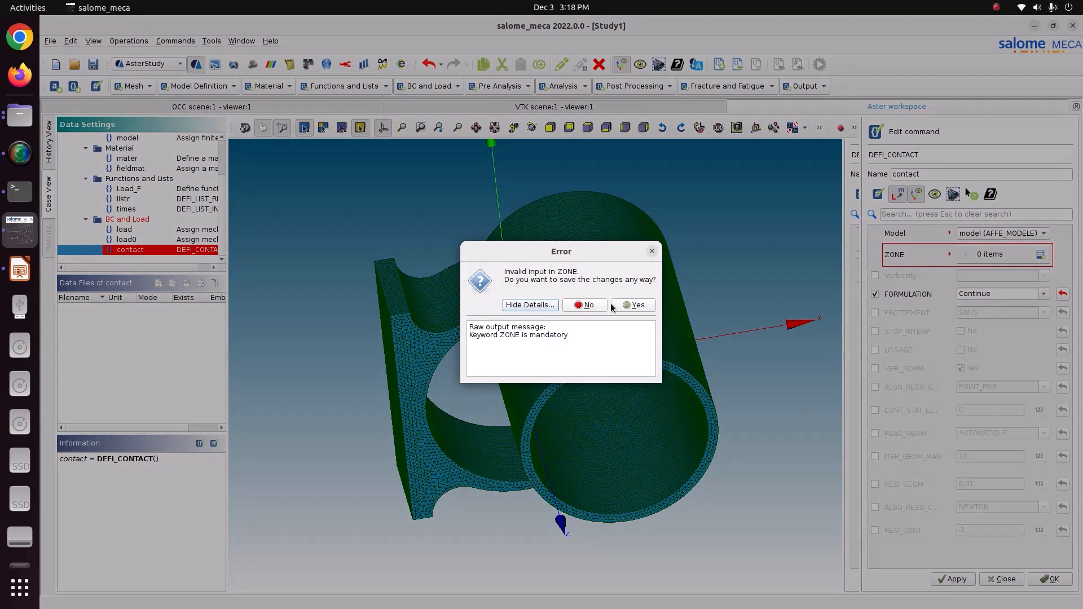
left_click(652, 252)
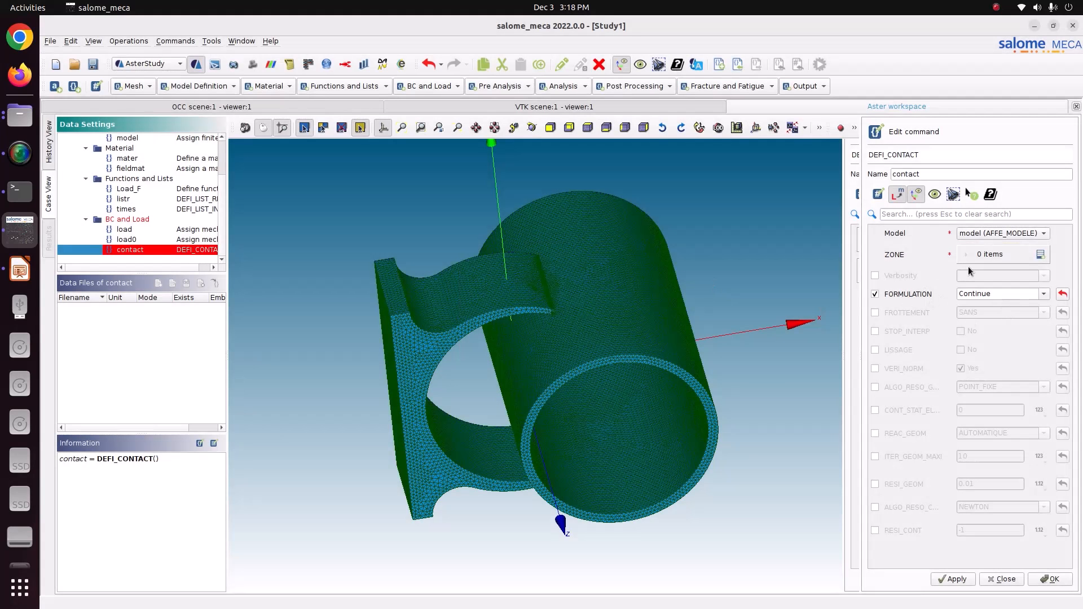
Add a new zone to the Continue contact formulation and assign the slave group to GROUP_MA_ESCL
left_click(1040, 254)
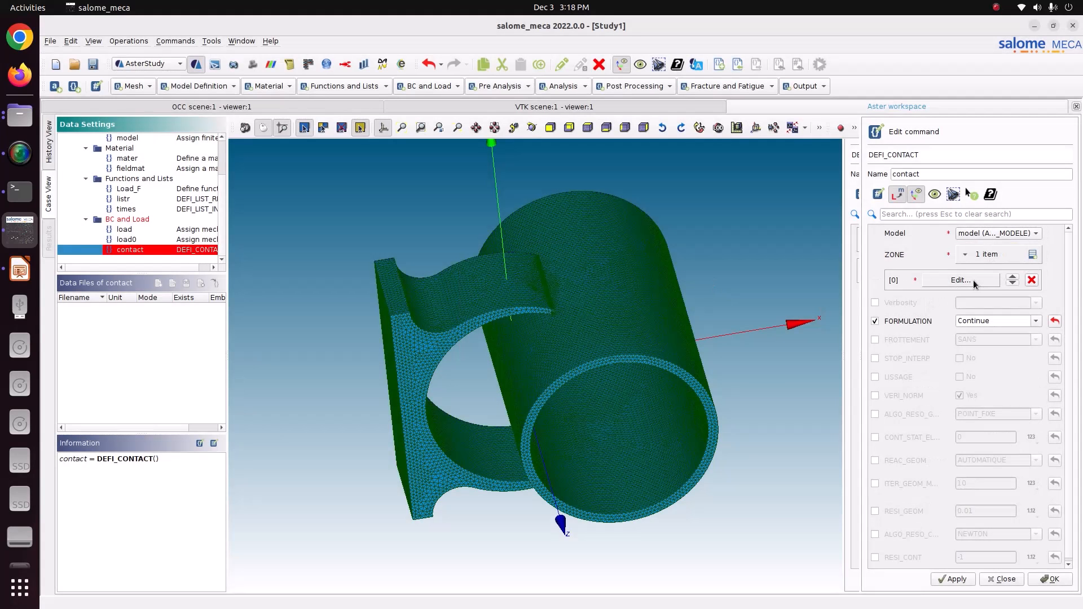
left_click(973, 280)
left_click(901, 240)
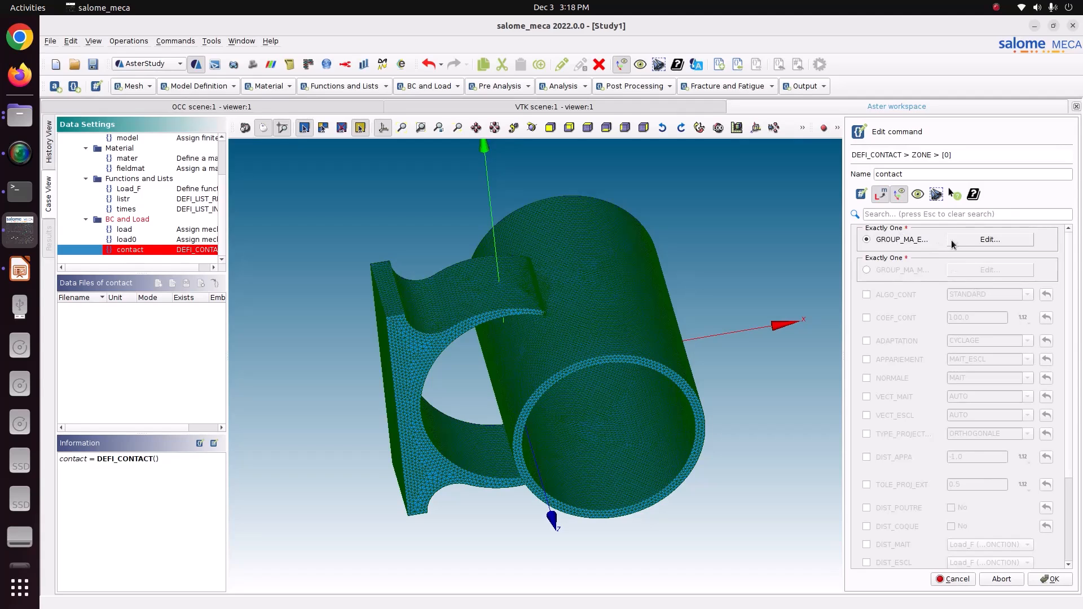
left_click(953, 241)
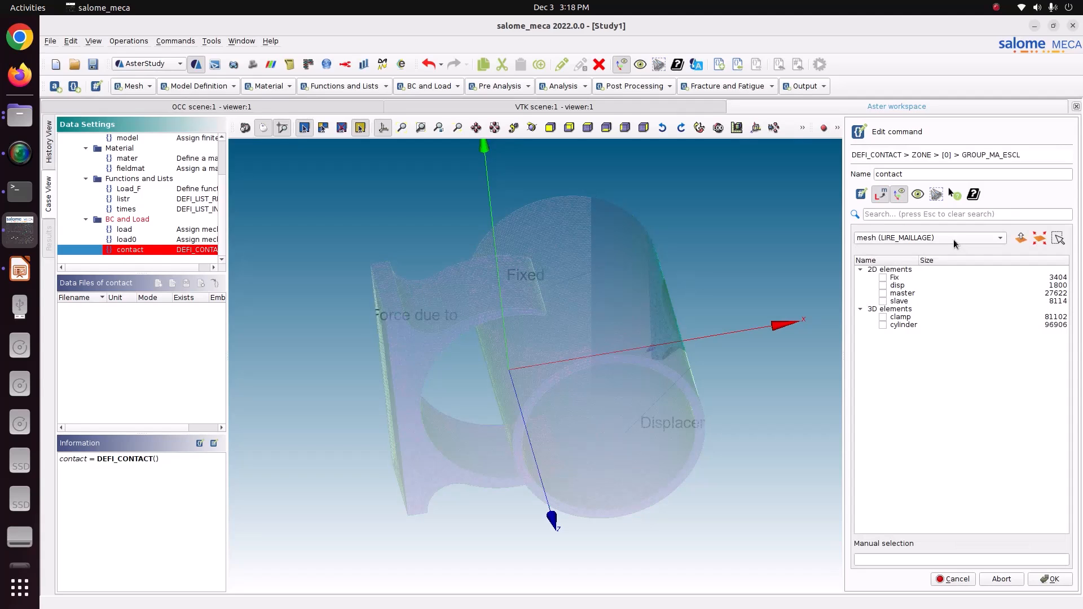
left_click(882, 301)
left_click(883, 301)
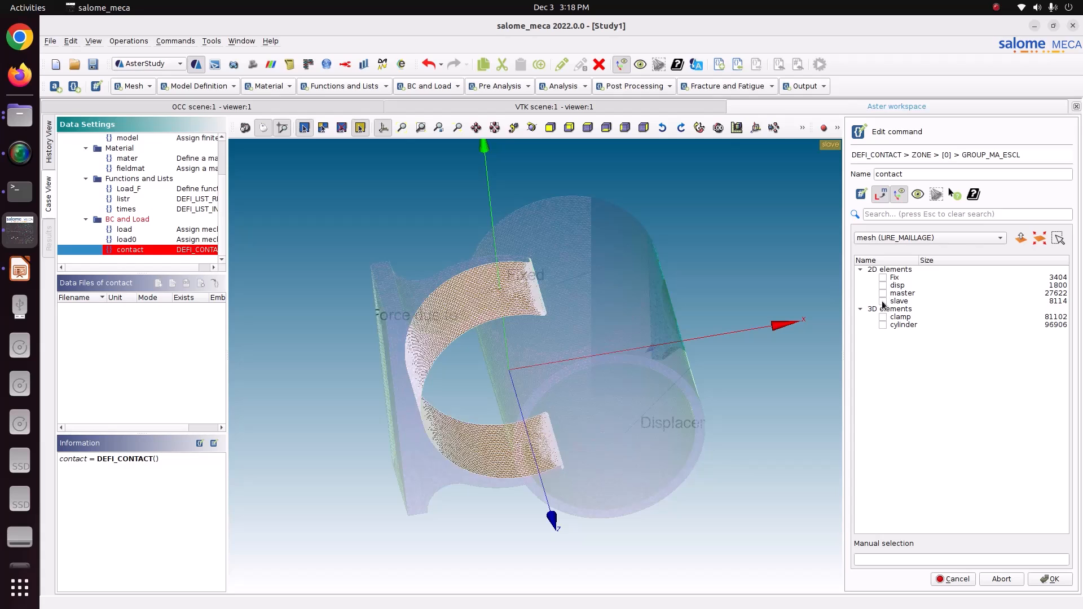
left_click(1040, 579)
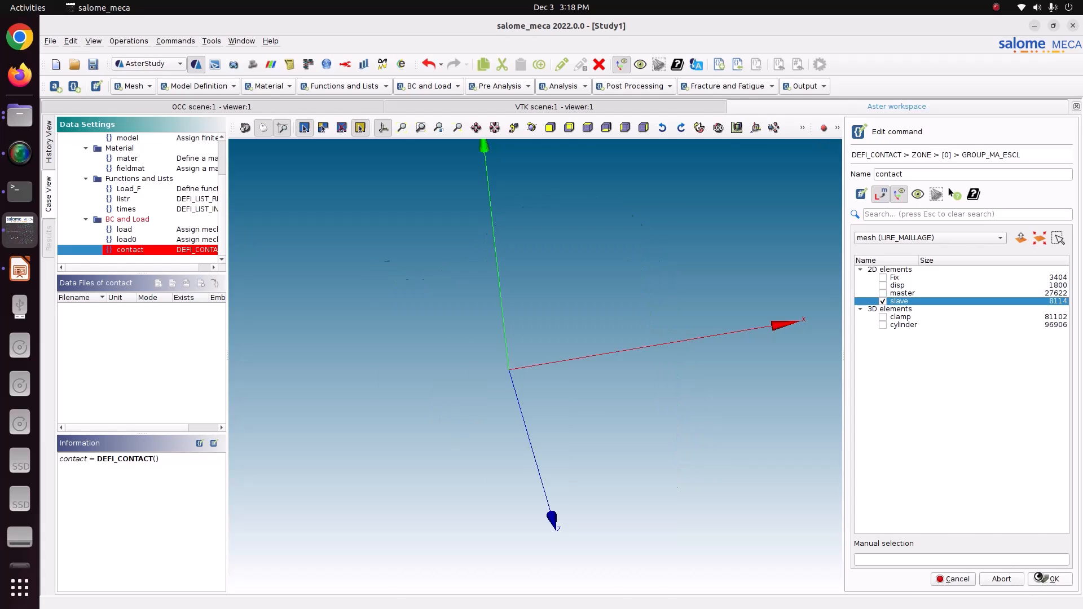
Assign the master group to the new zone's GROUP_MA_MAIT and confirm the zone
left_click(956, 273)
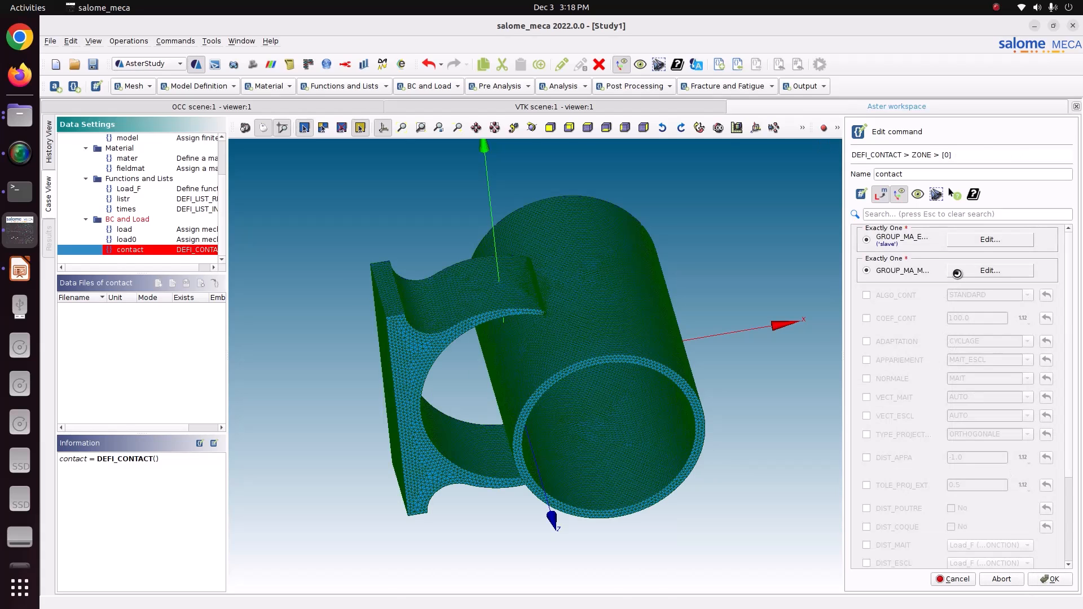
left_click(883, 292)
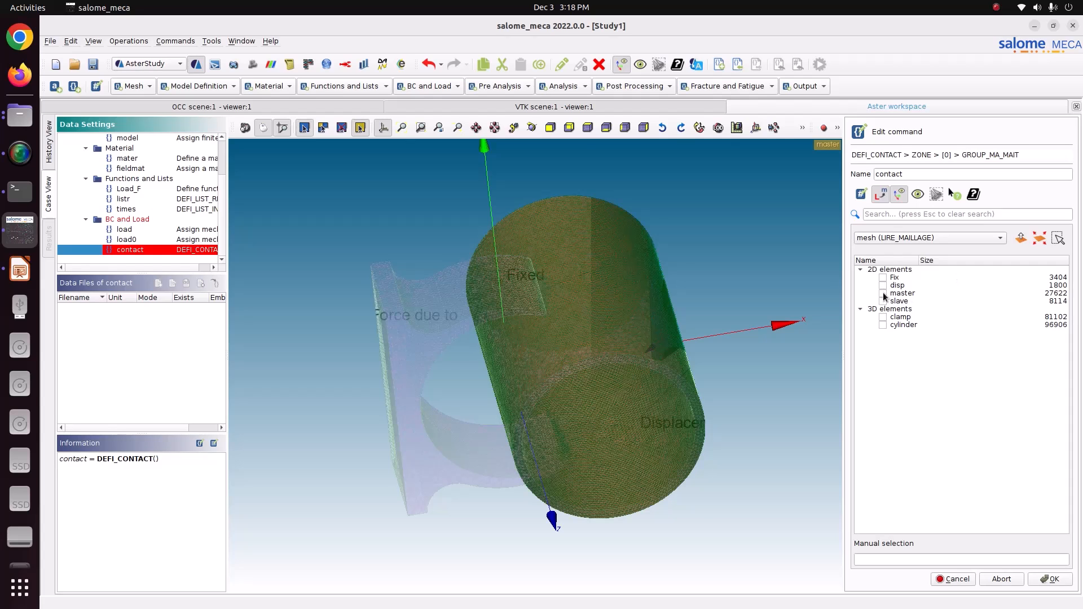
left_click(1052, 581)
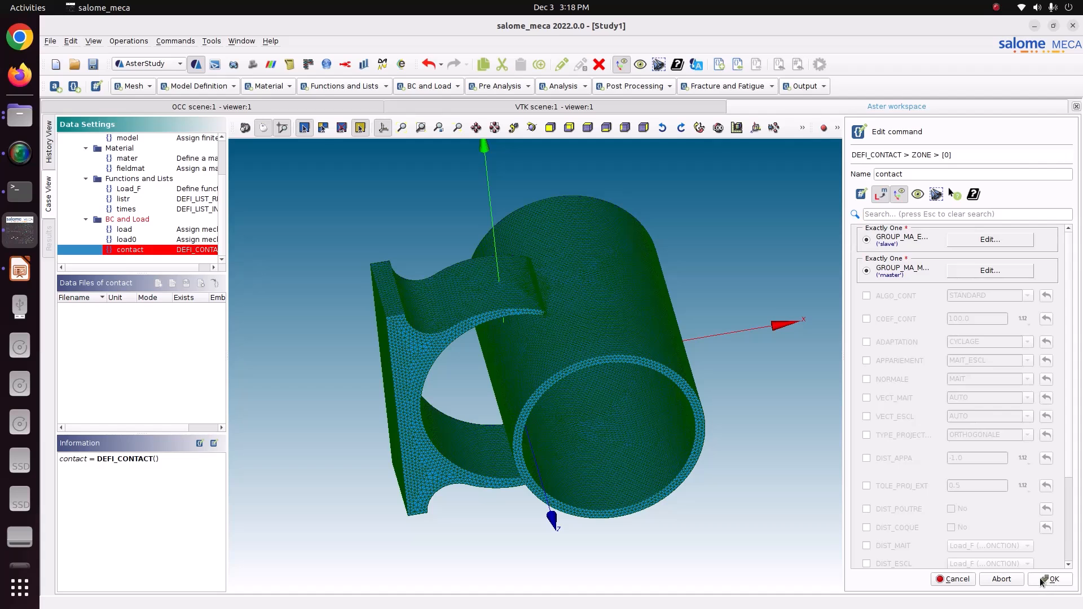
left_click(1040, 578)
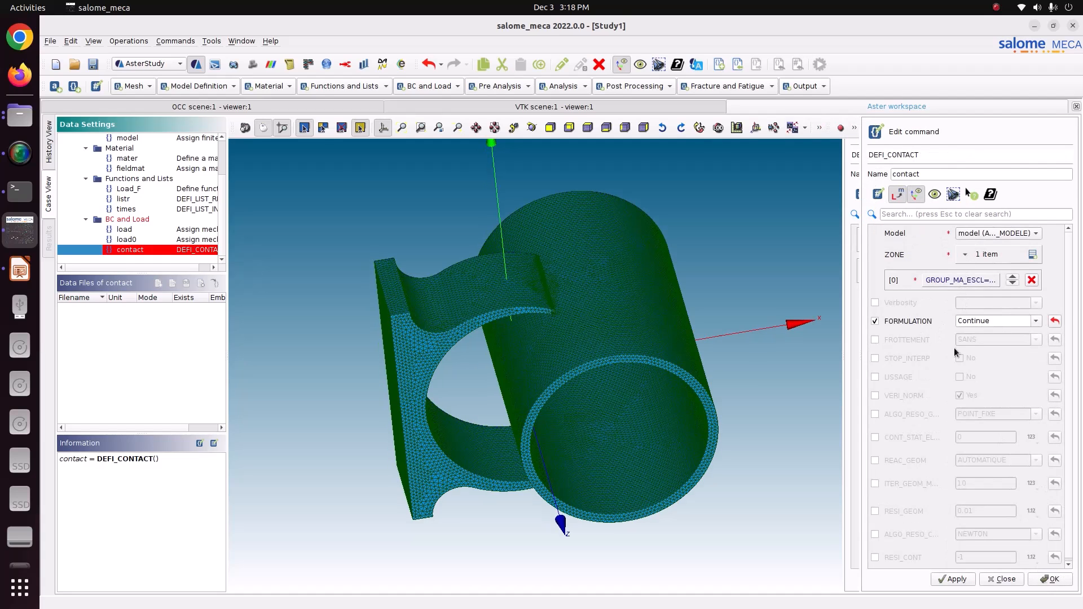
Store the contact definition, close its editor and save the study
left_click(953, 579)
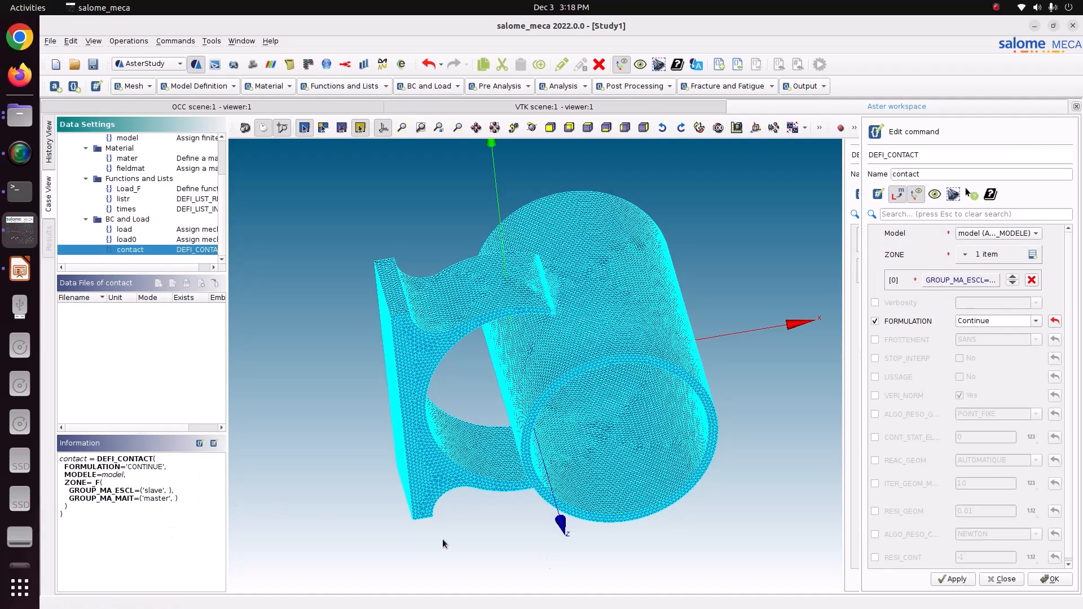
left_click(1032, 583)
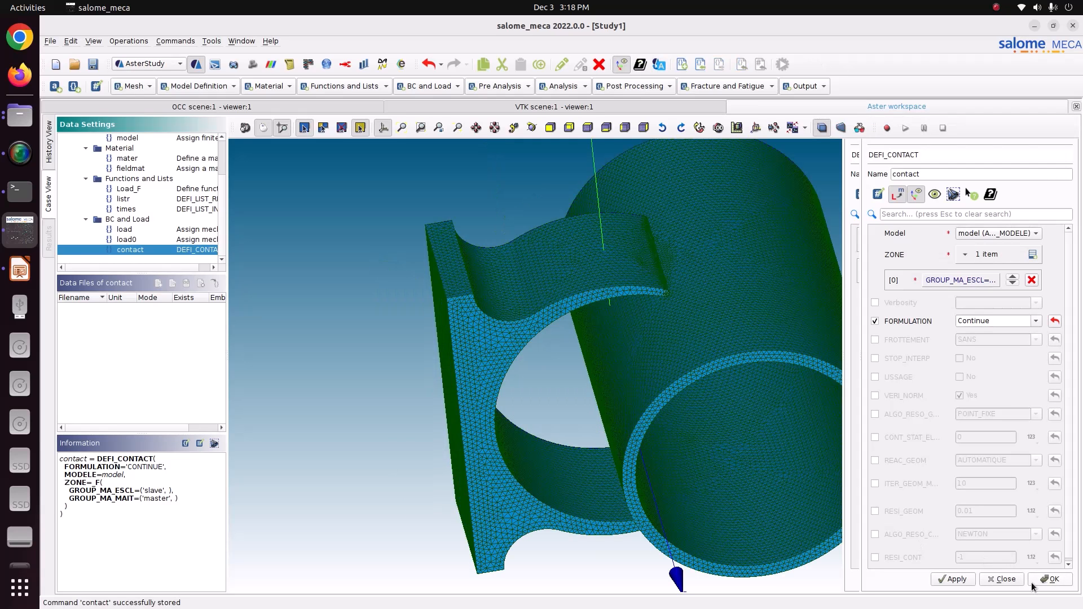
left_click(93, 66)
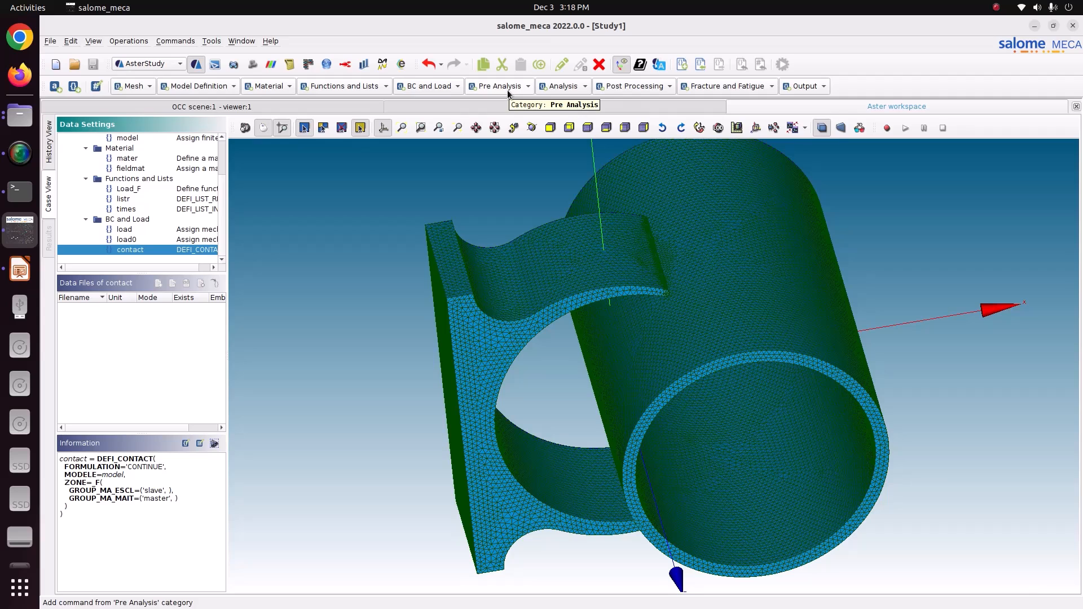
Add a STAT_NON_LINE static analysis and confirm listr as its time step list
left_click(552, 88)
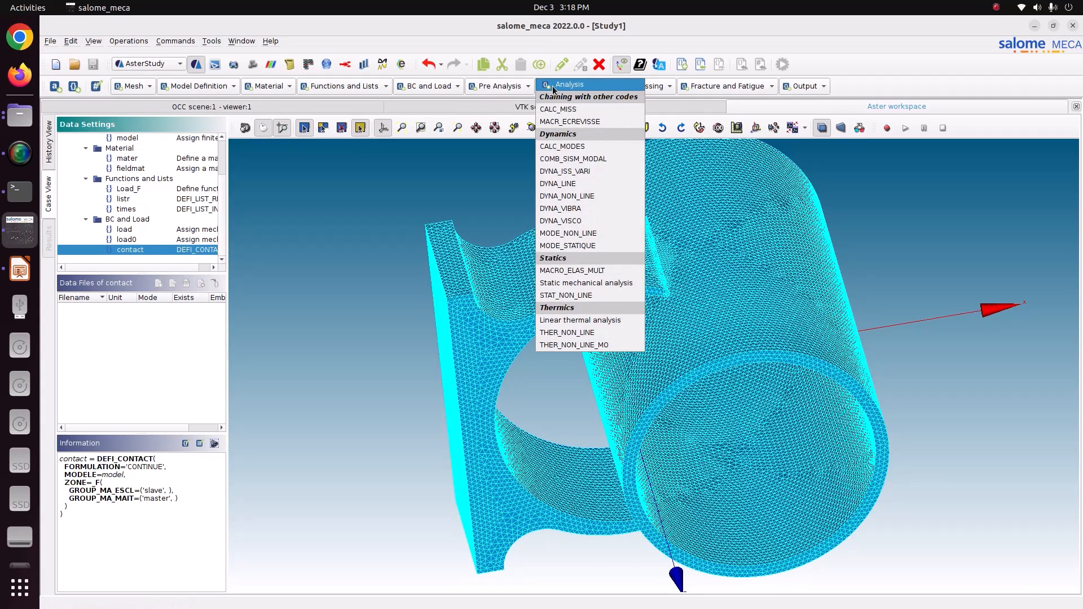
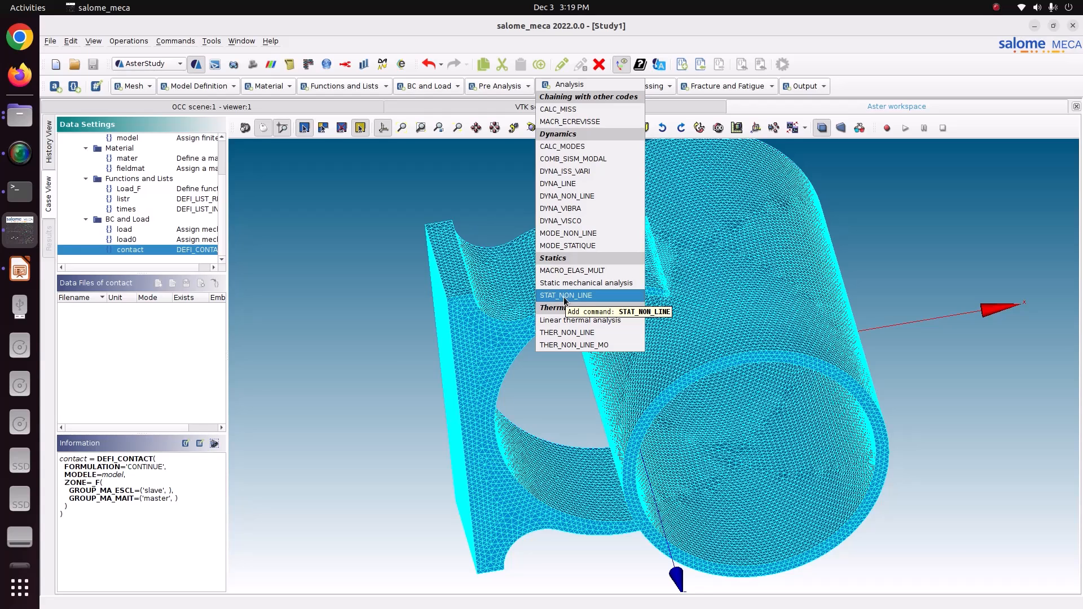
left_click(564, 298)
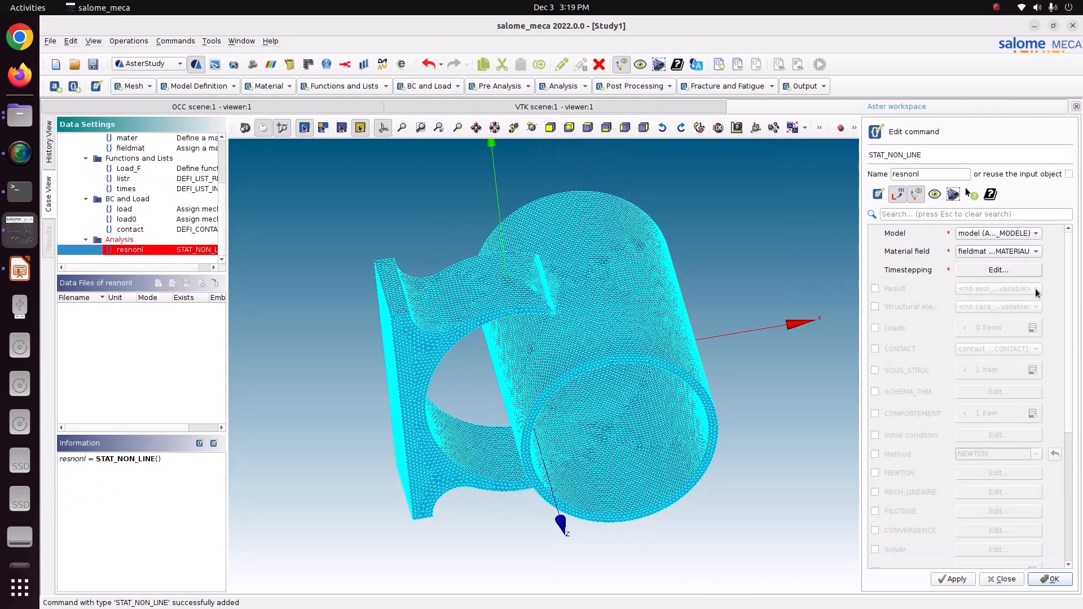
left_click(988, 272)
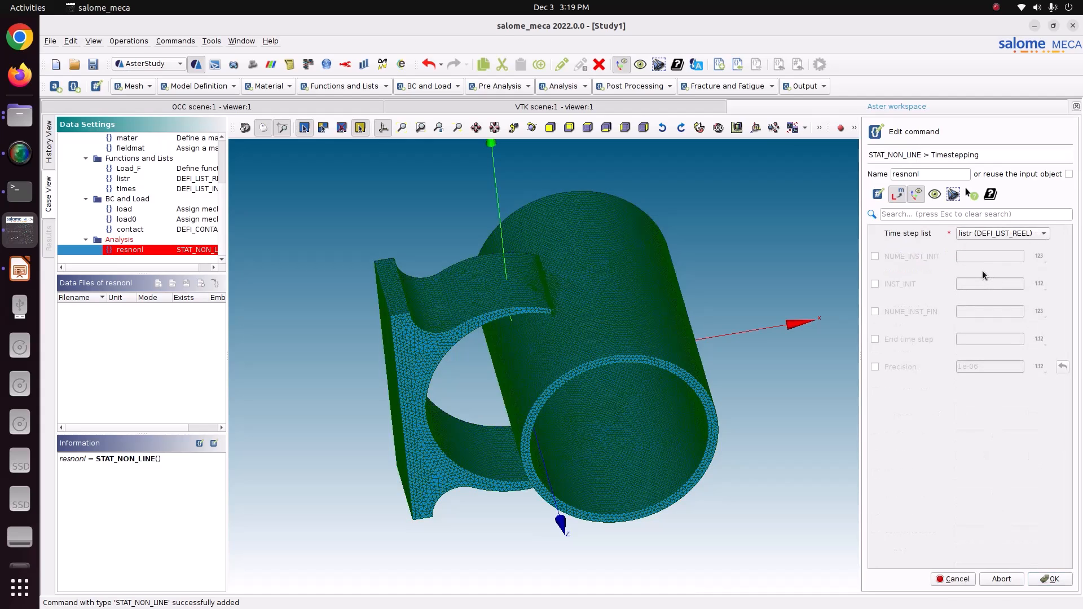
left_click(1055, 579)
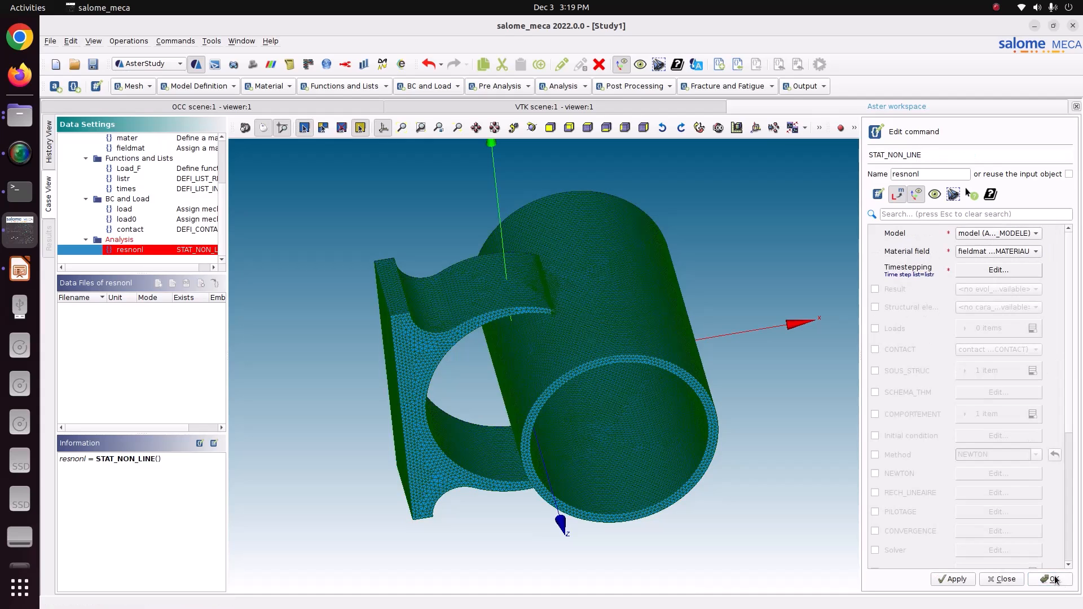
Enable Loads in the nonlinear analysis and add the boundary condition "load" as the first item
left_click(875, 329)
left_click(1034, 329)
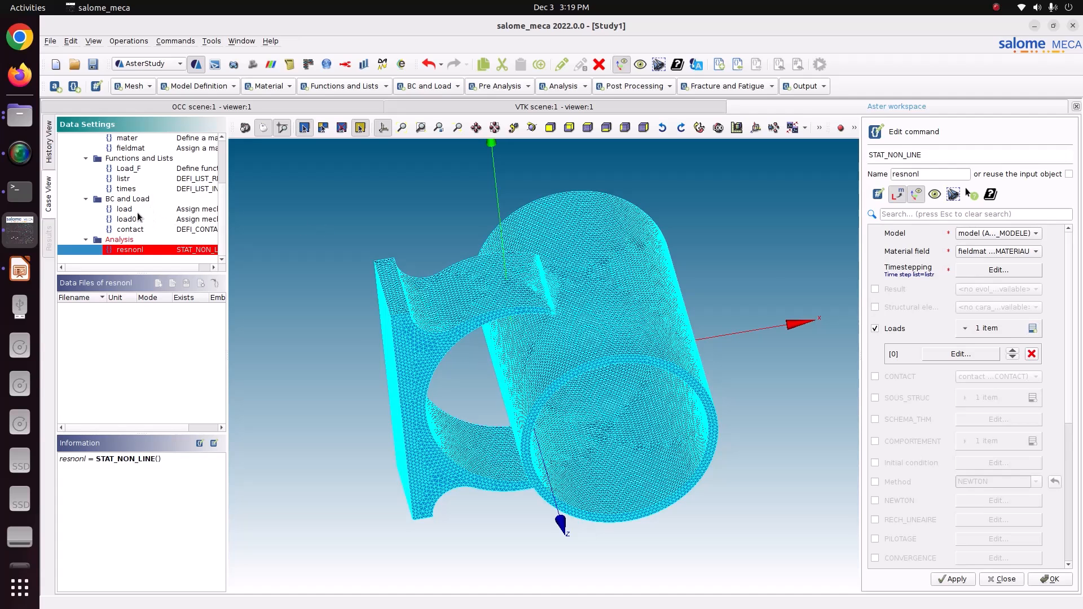
left_click(972, 356)
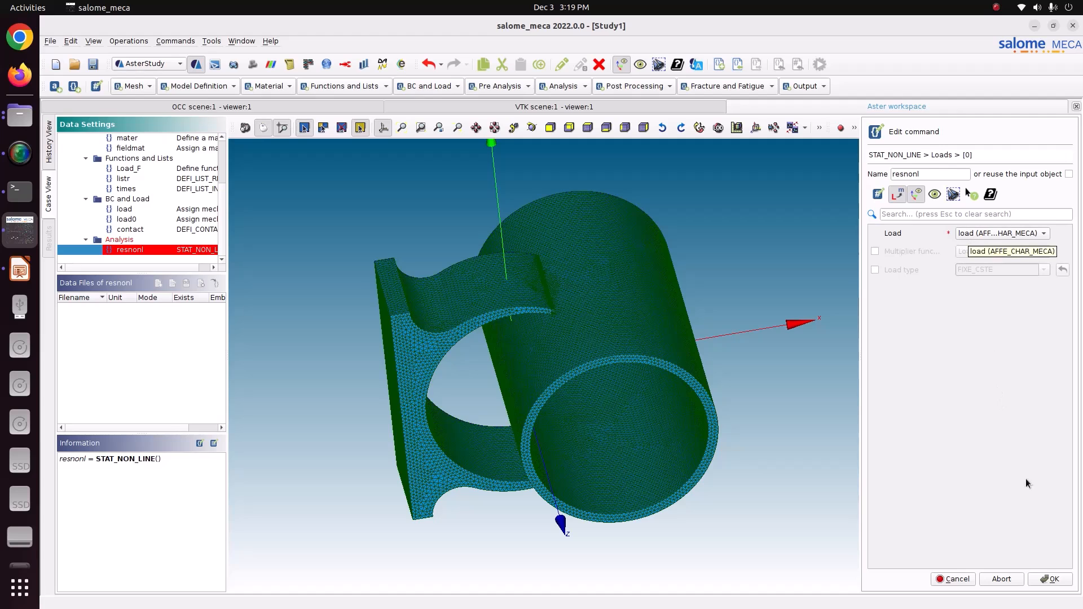
left_click(1049, 579)
Add load0 as a second load item with Load_F as its multiplier function
left_click(1032, 329)
left_click(972, 373)
left_click(974, 236)
left_click(975, 246)
left_click(919, 251)
left_click(964, 252)
left_click(964, 252)
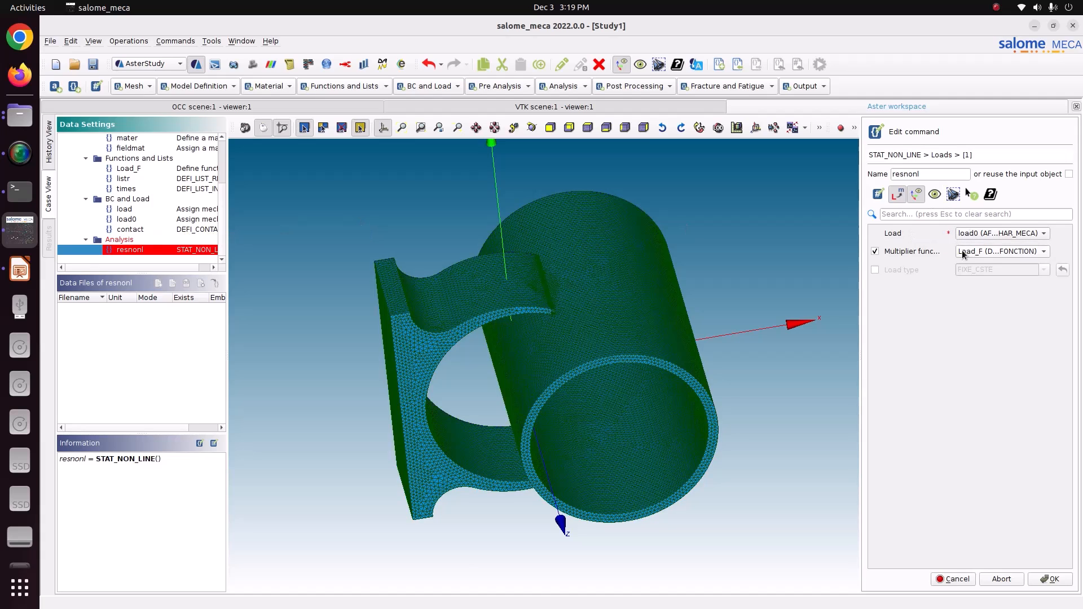
left_click(1041, 581)
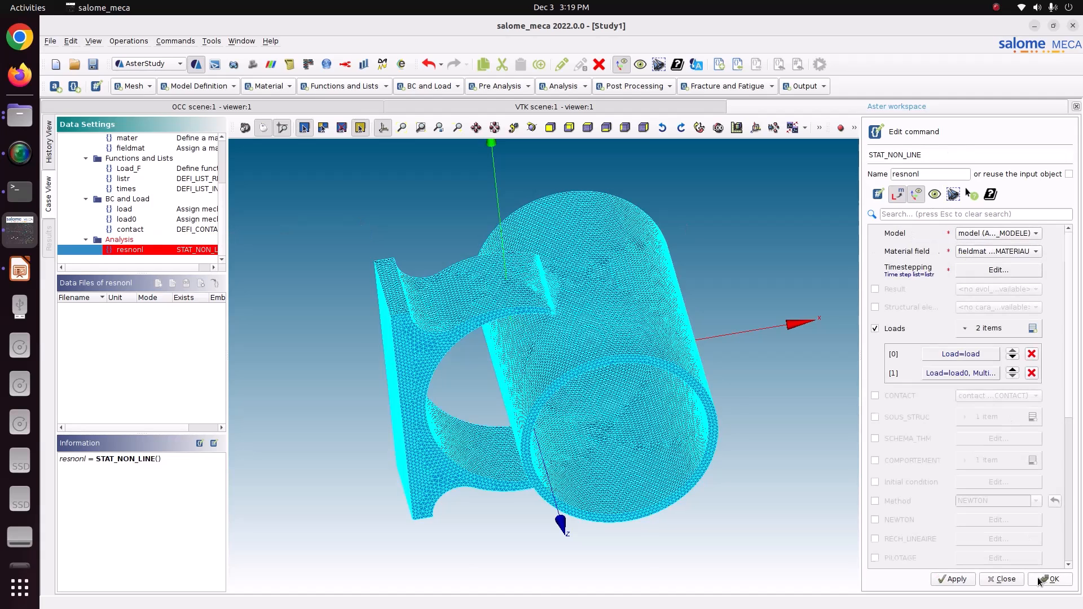
Enable CONTACT in the nonlinear analysis and assign the contact definition to it
left_click(898, 397)
left_click(967, 399)
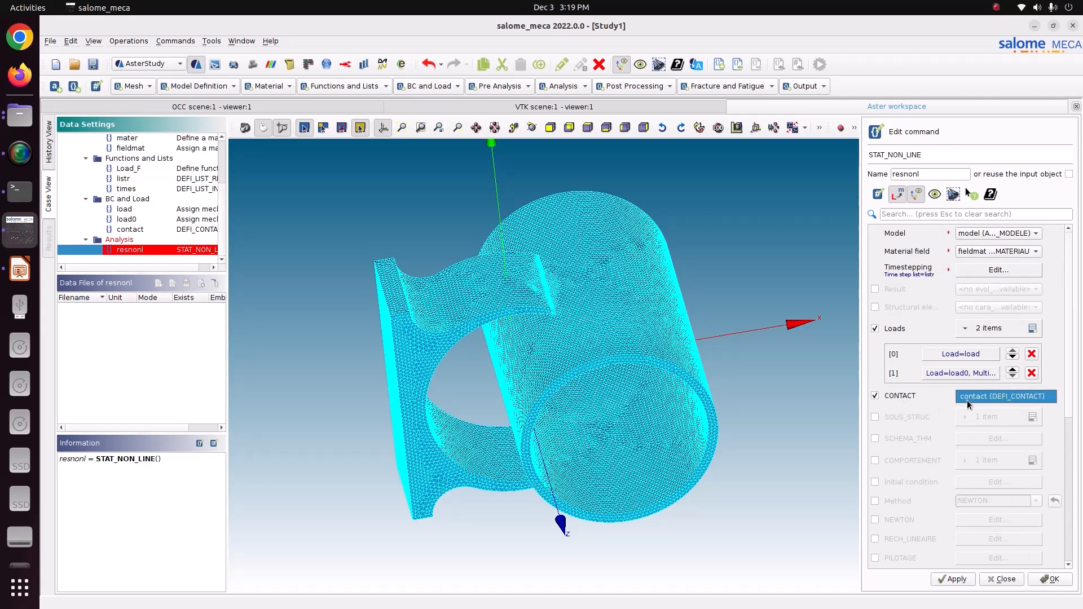
left_click(967, 400)
Enable COMPORTEMENT and define its item with the Elastic relation and PETIT deformation
scroll(925, 455, "down", 2)
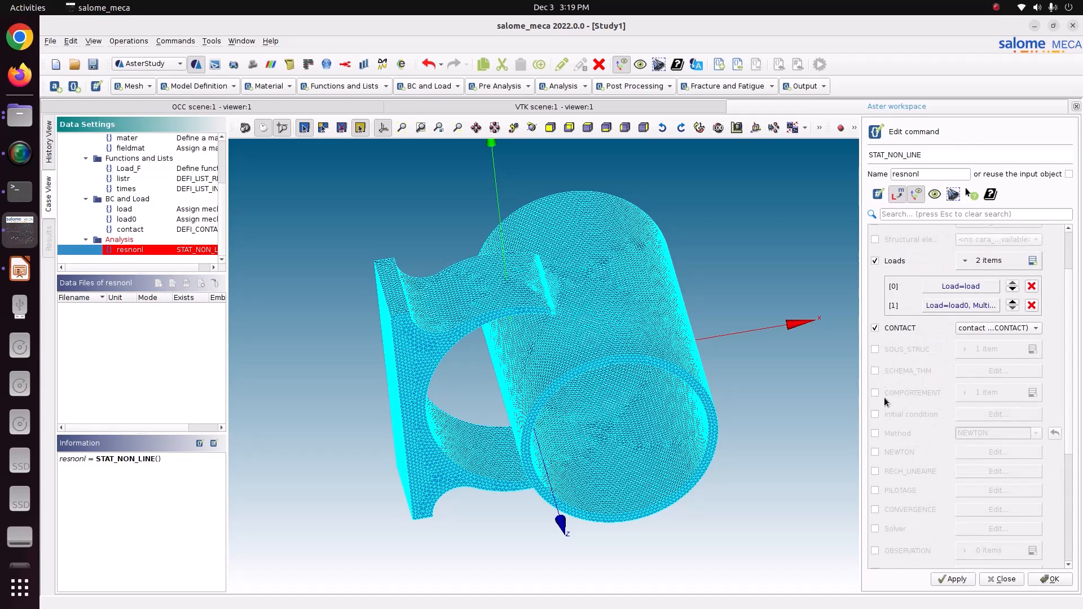
left_click(930, 397)
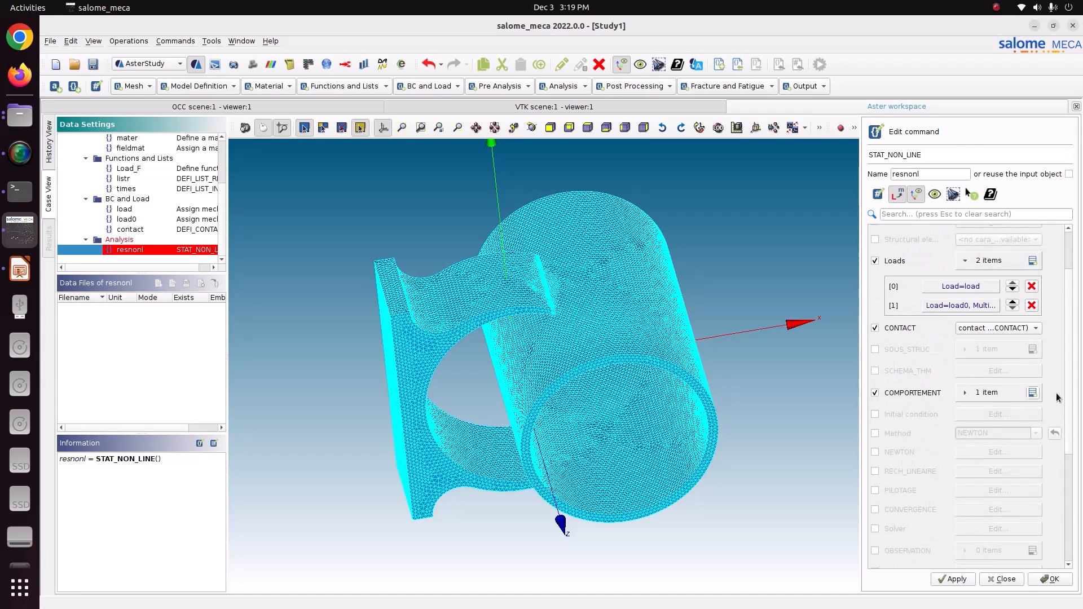
left_click(1007, 395)
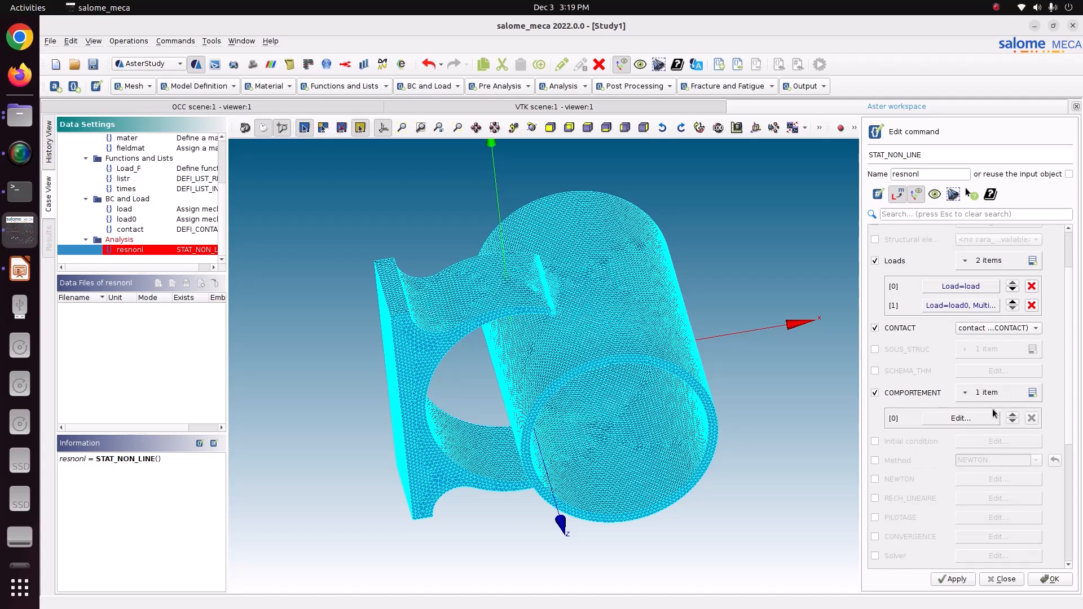
left_click(961, 418)
left_click(840, 295)
left_click(881, 337)
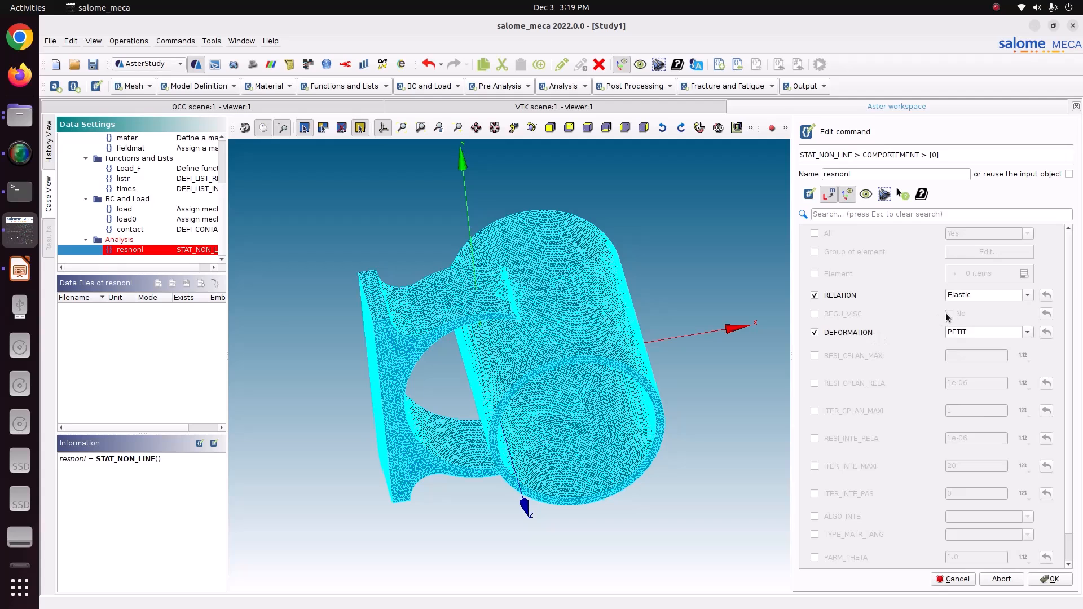
left_click(1052, 579)
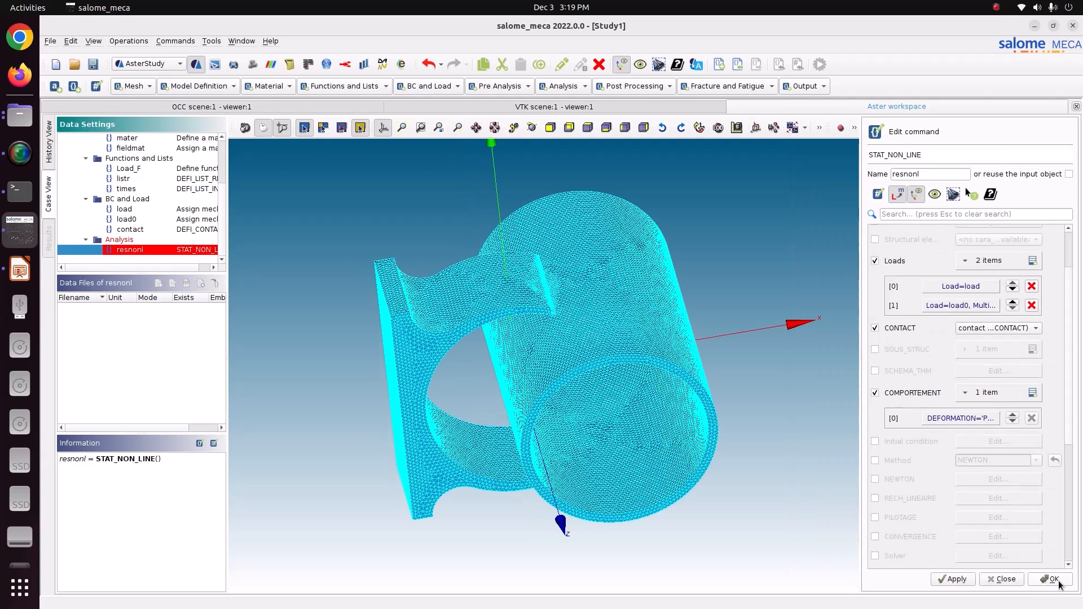
Review the remaining STAT_NON_LINE options, then store the nonlinear analysis command and close its editor
scroll(908, 367, "up", 2)
scroll(909, 374, "down", 4)
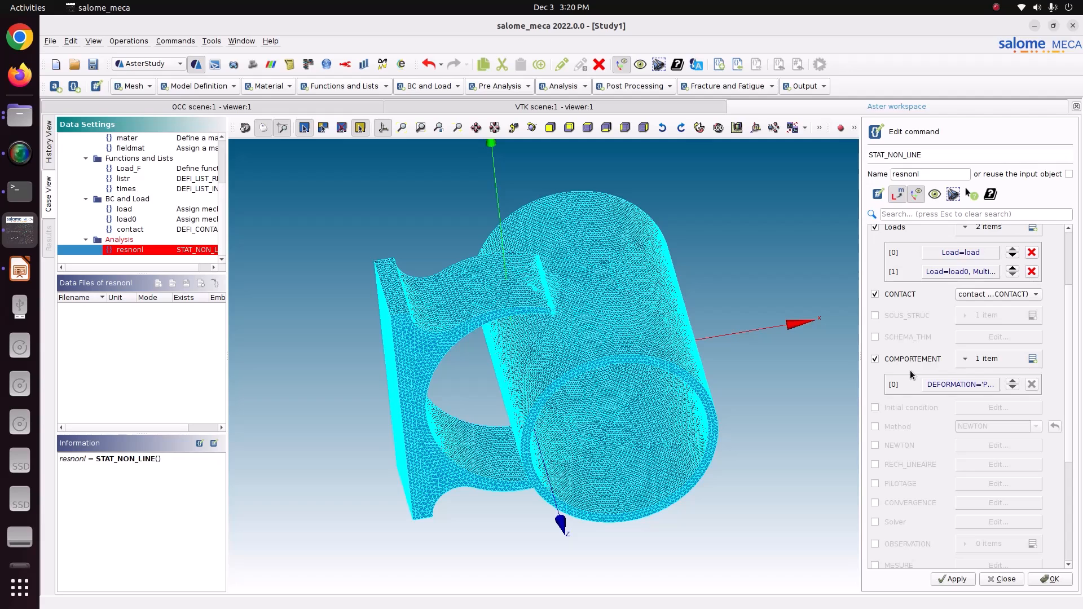
scroll(909, 373, "down", 2)
scroll(909, 372, "down", 2)
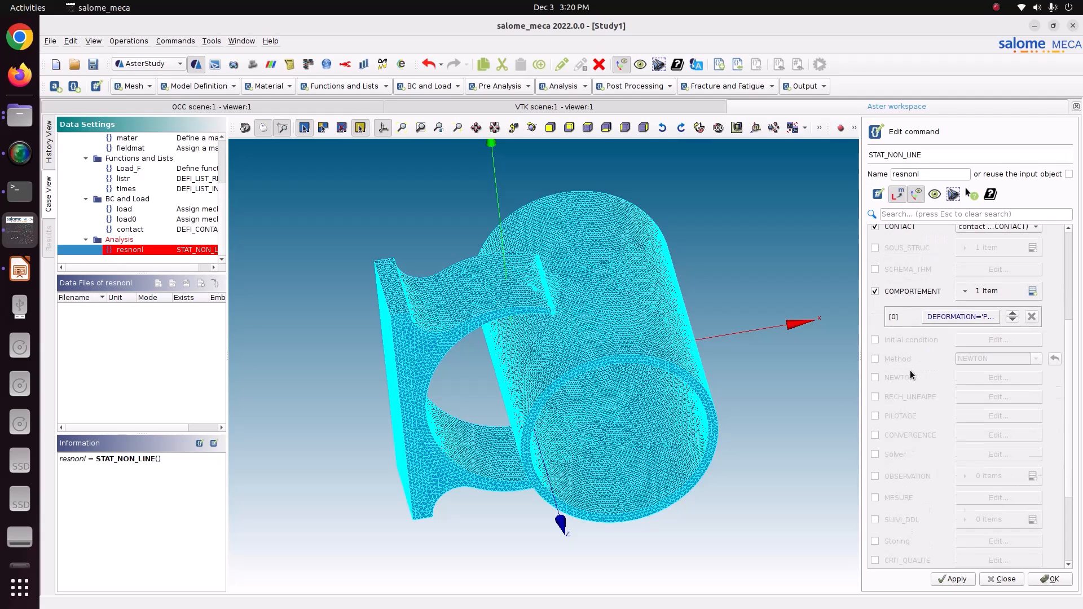
scroll(909, 372, "down", 3)
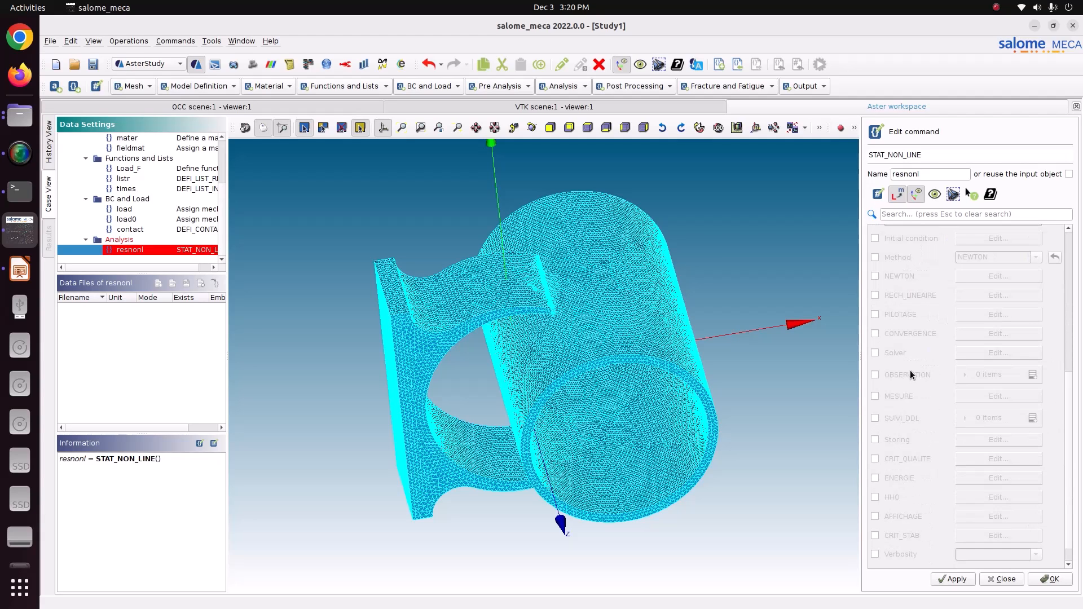
scroll(910, 370, "down", 1)
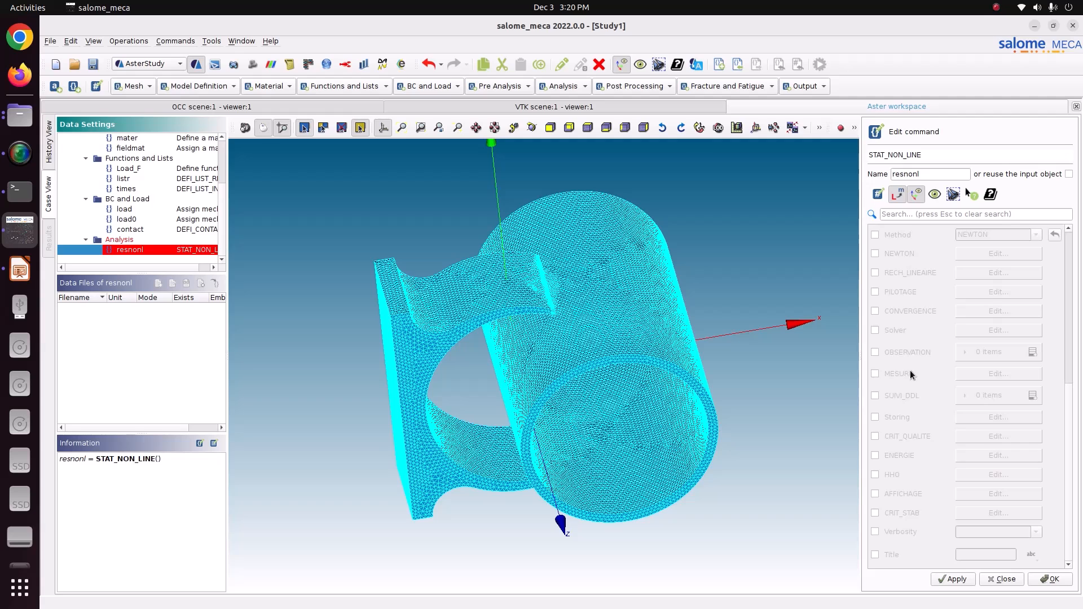
left_click(956, 580)
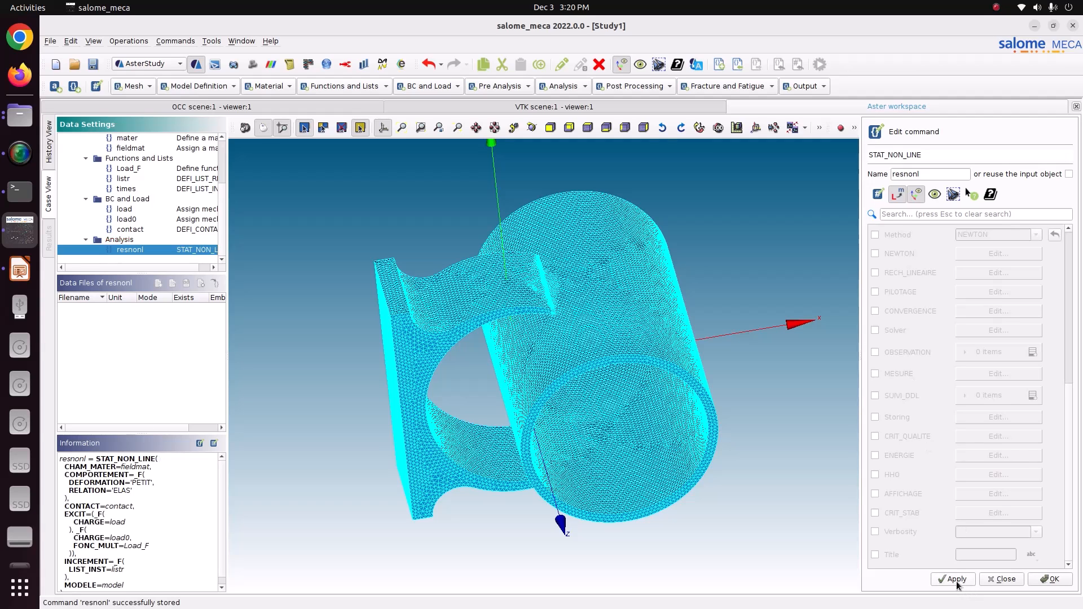
left_click(1046, 578)
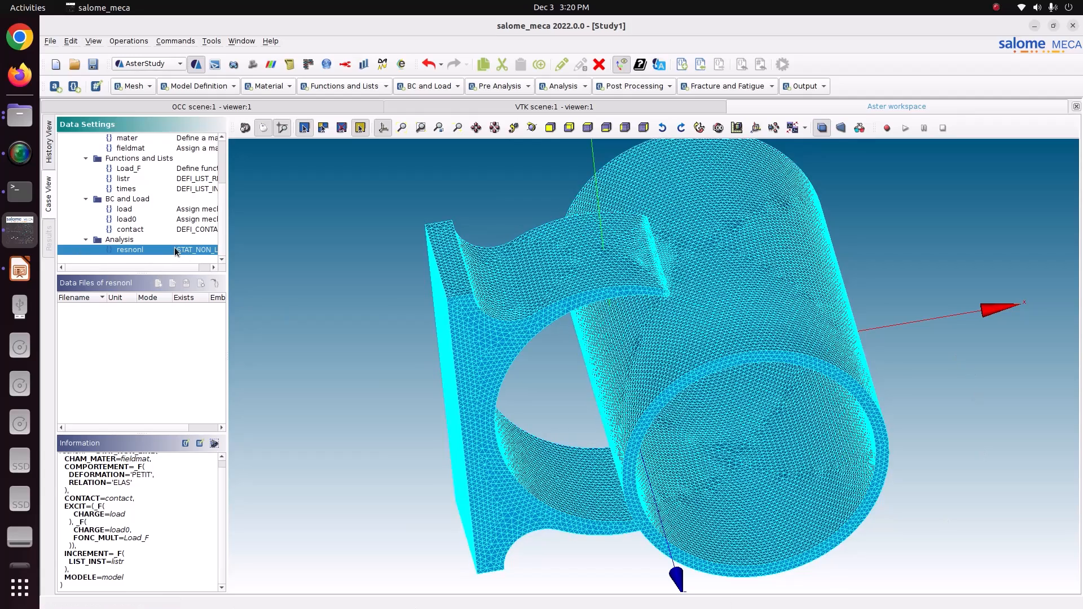
Add a Set output results command that writes to result.rmed in the CODE_ASTER/49_contact_of_clamp folder
left_click(810, 86)
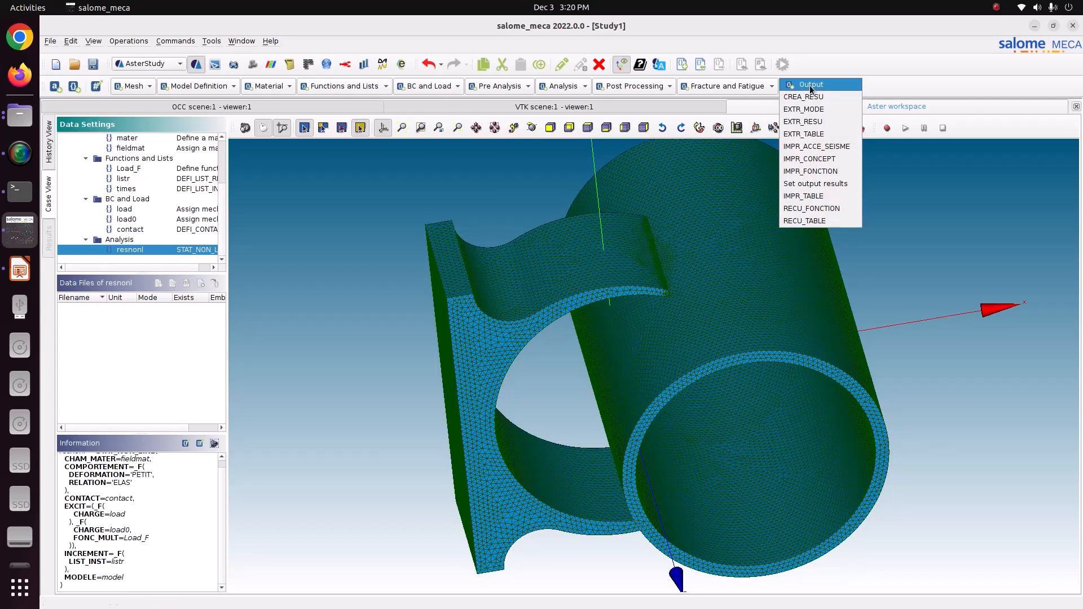
left_click(813, 185)
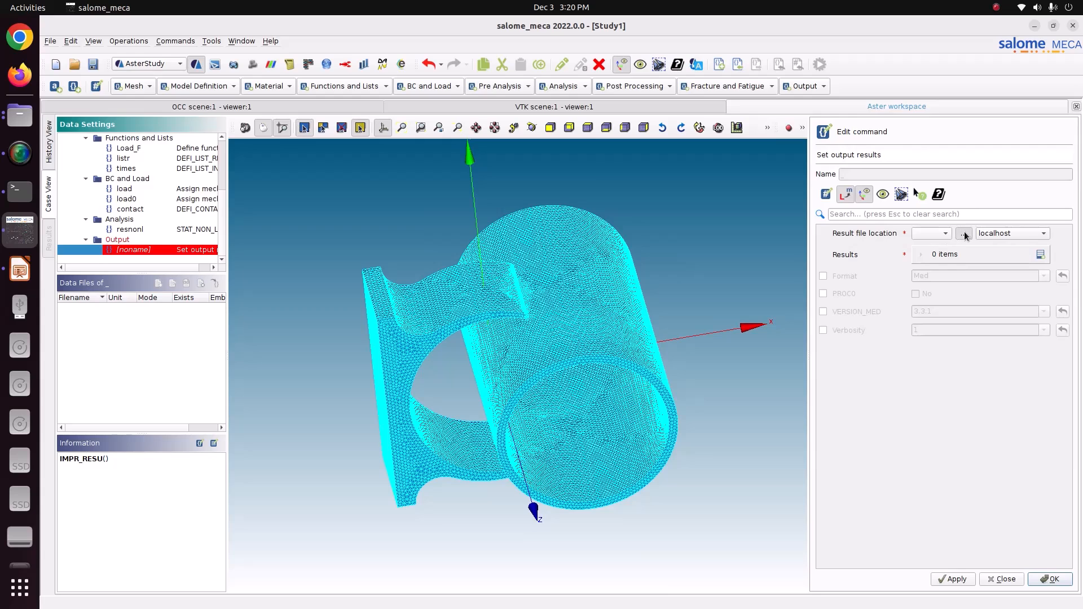
left_click(963, 233)
left_click(416, 239)
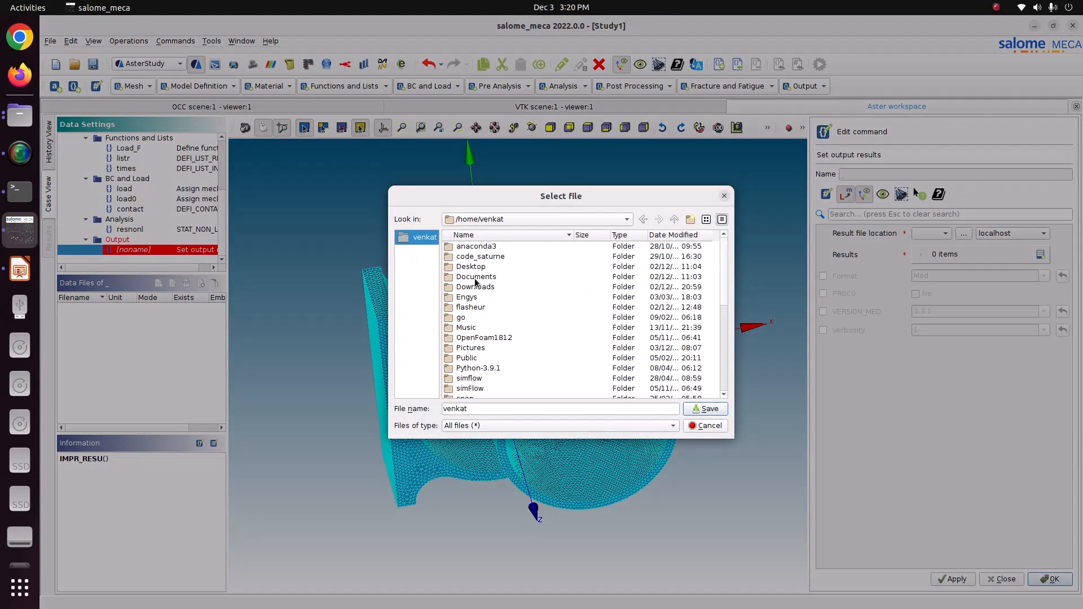
left_click(476, 278)
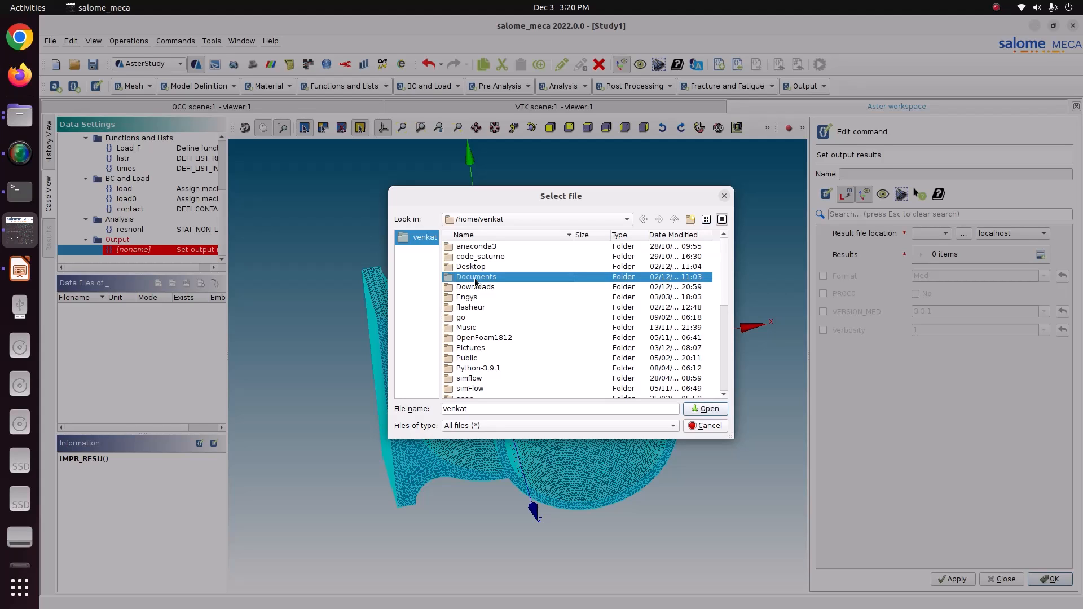
double_click(482, 348)
double_click(481, 259)
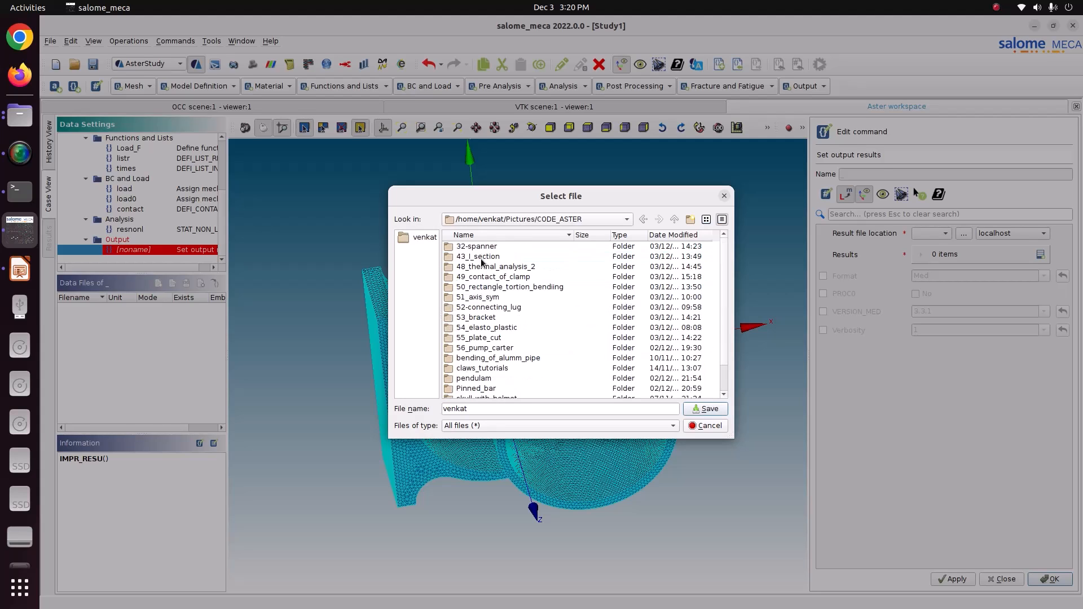
double_click(488, 277)
double_click(485, 408)
type("result.rmed")
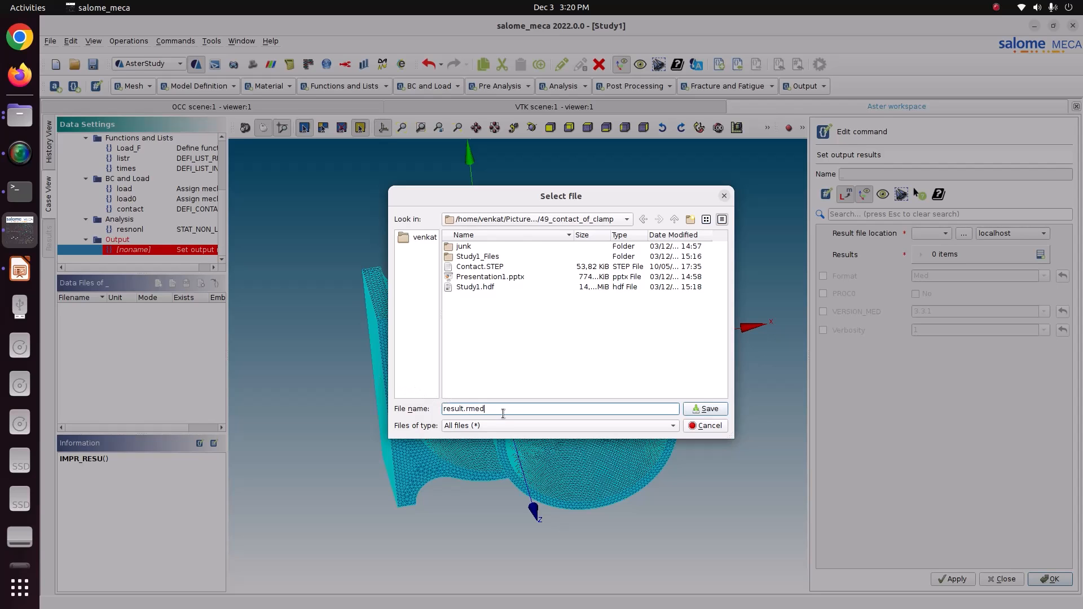
left_click(706, 408)
Add a results item to the output with the mesh and the resnonl result selected
left_click(1048, 255)
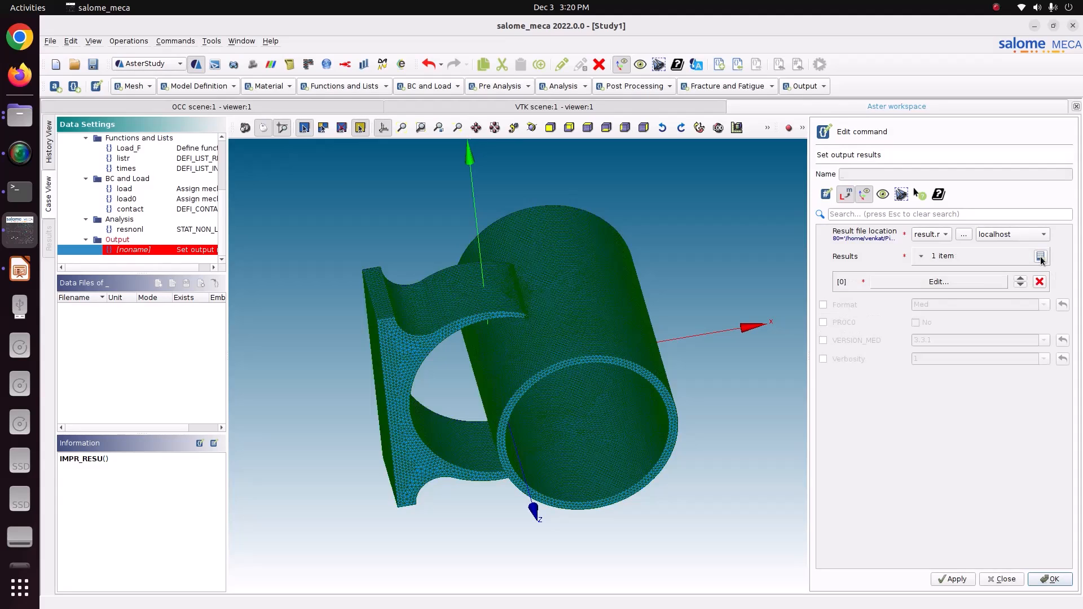
left_click(954, 281)
left_click(854, 240)
left_click(855, 275)
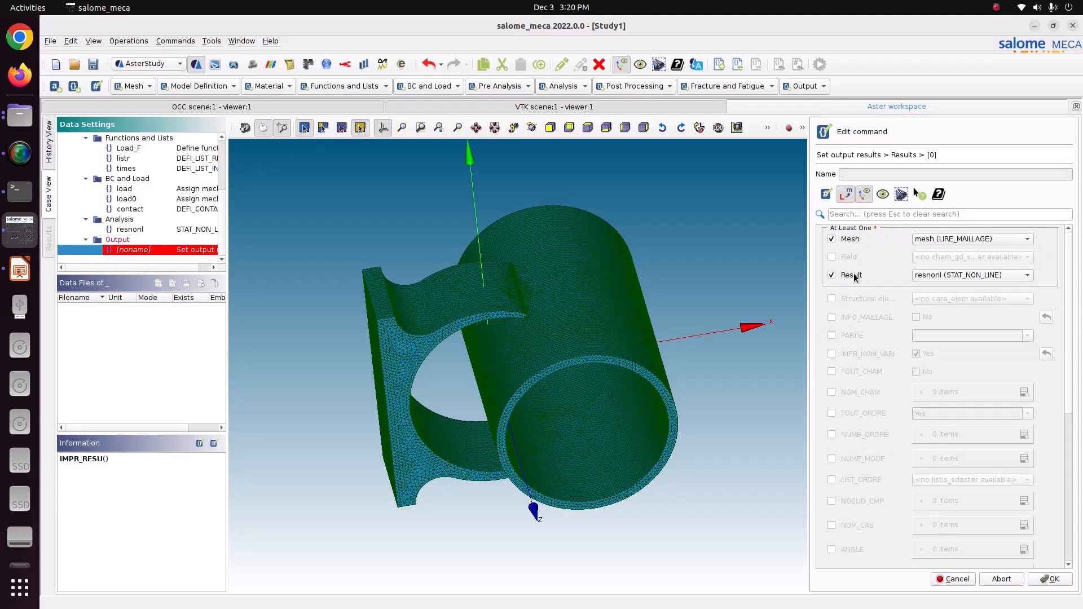
left_click(941, 275)
left_click(941, 279)
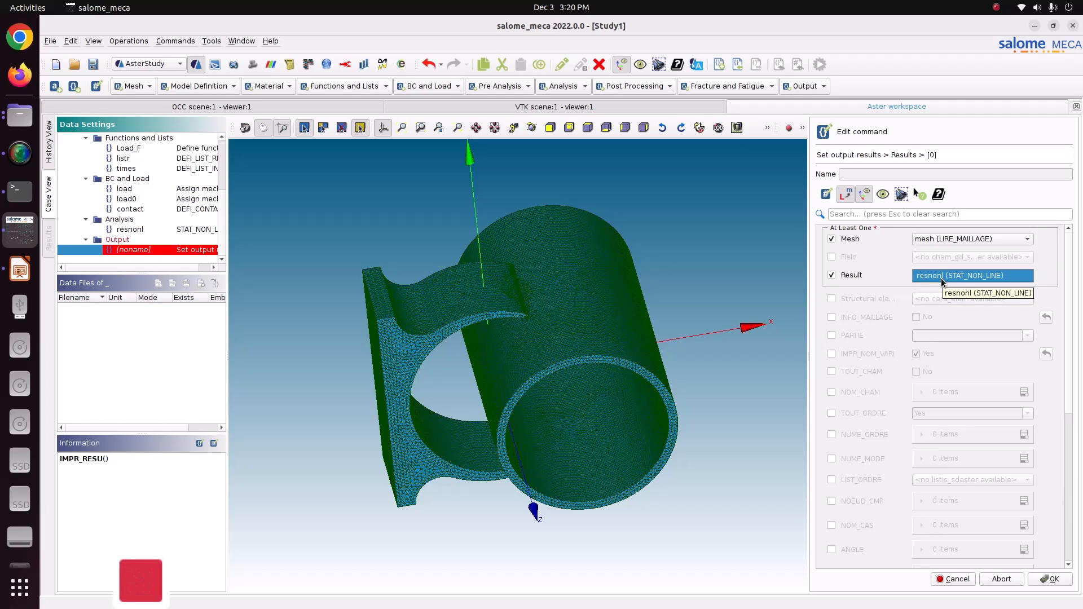
left_click(932, 314)
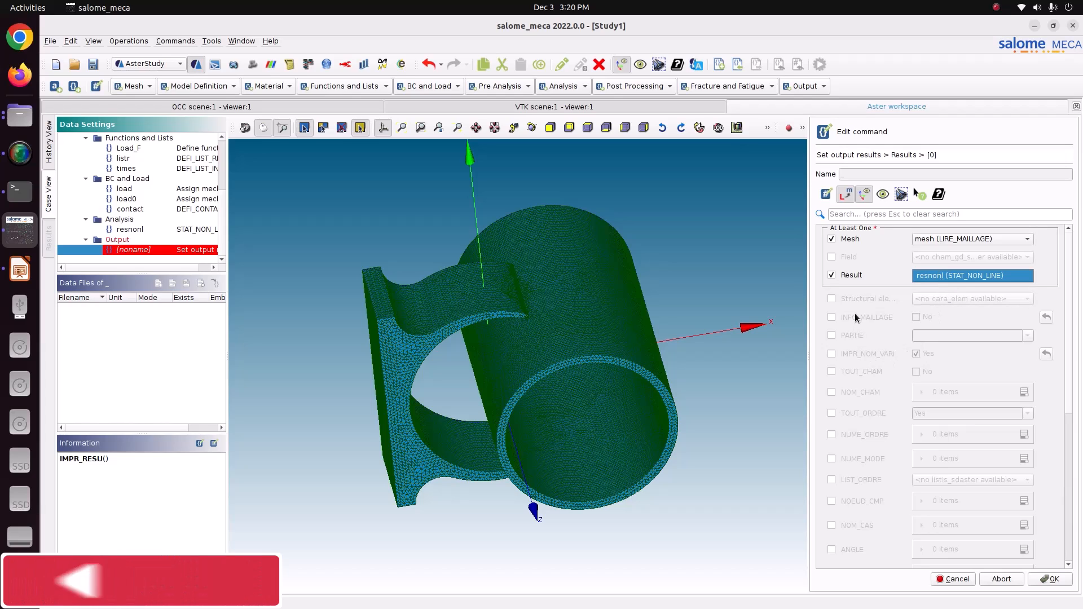
Turn on TOUT_CHAM for the results item and confirm the item
left_click(855, 370)
left_click(916, 371)
left_click(1038, 579)
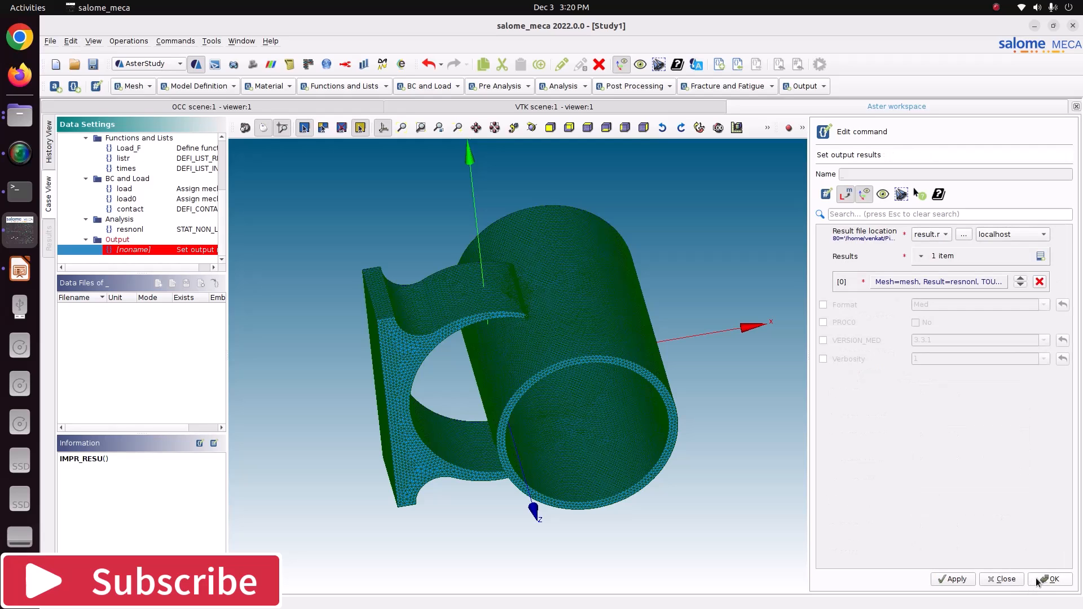
Enable the Med format for the output results command, store and close it, and save the study
left_click(847, 307)
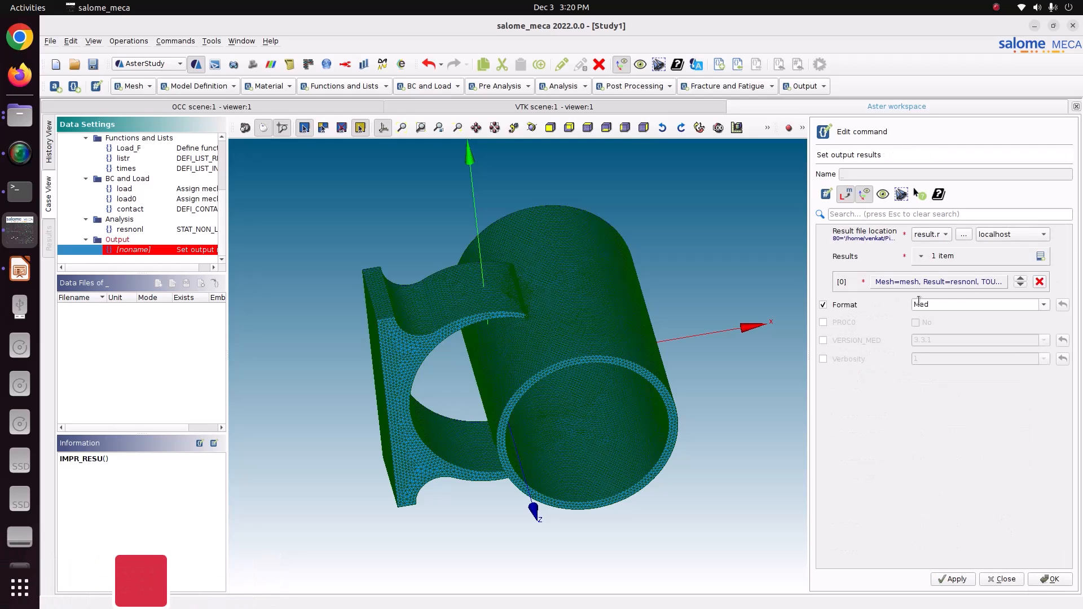
left_click(955, 579)
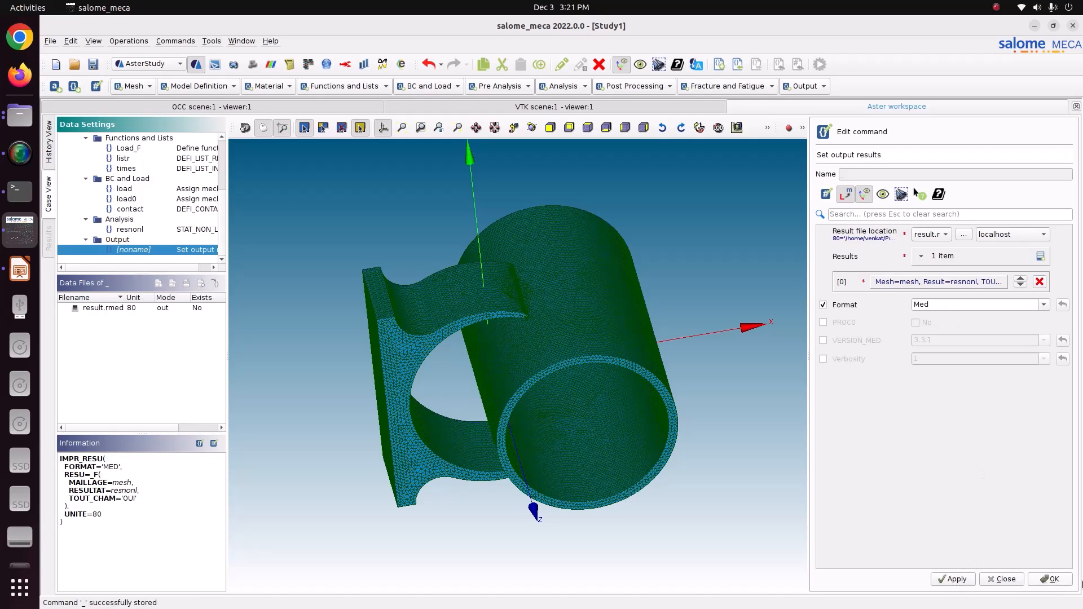
left_click(1053, 580)
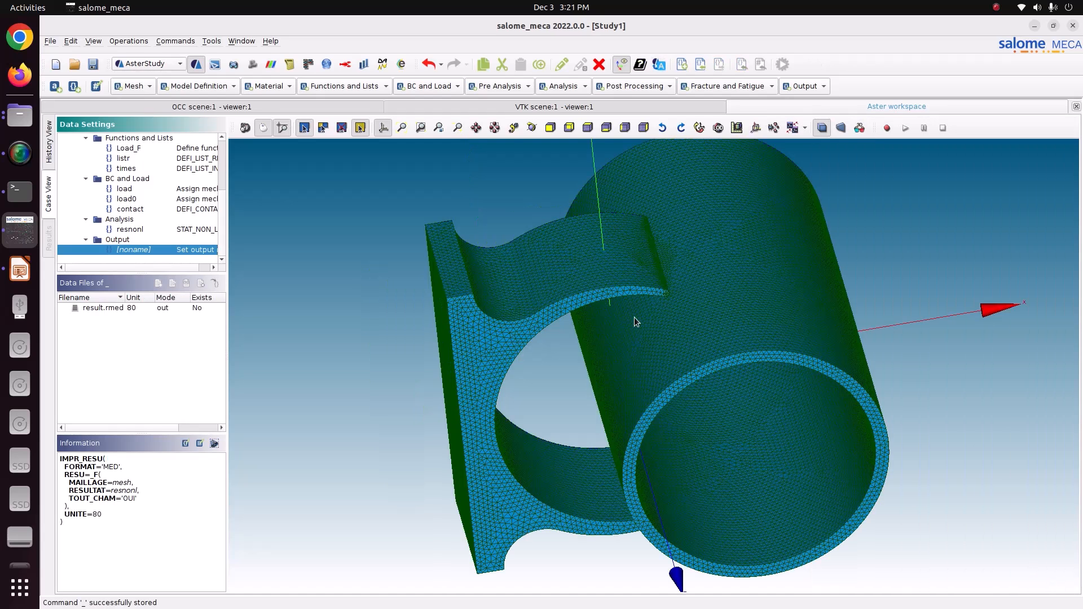
left_click(93, 64)
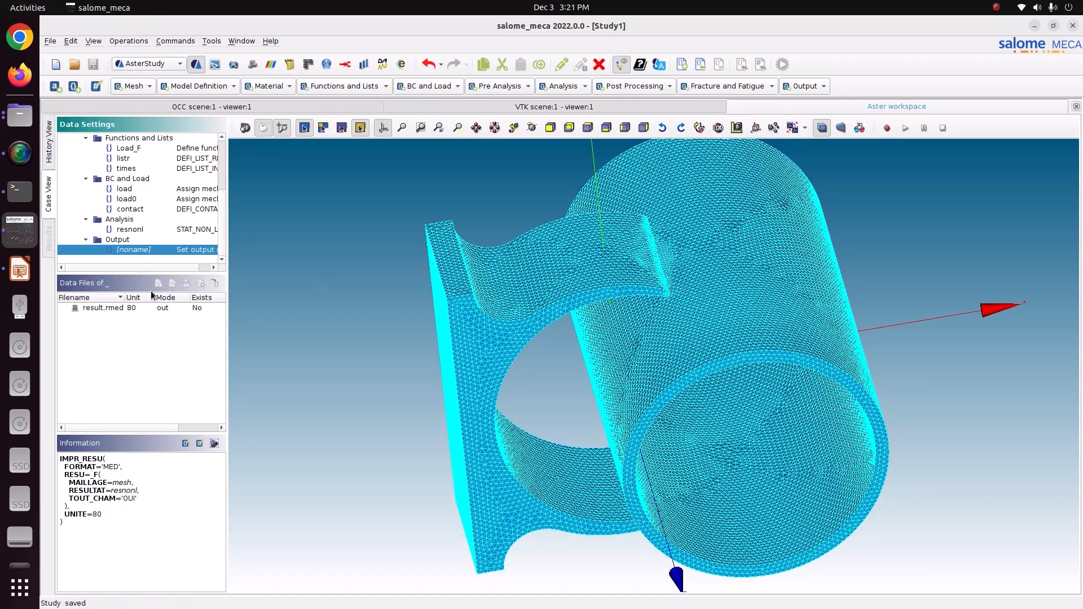
Set the run parameters of the current case to 4048 memory and a 50-minute time limit
scroll(174, 193, "up", 3)
scroll(174, 193, "down", 3)
left_click(48, 160)
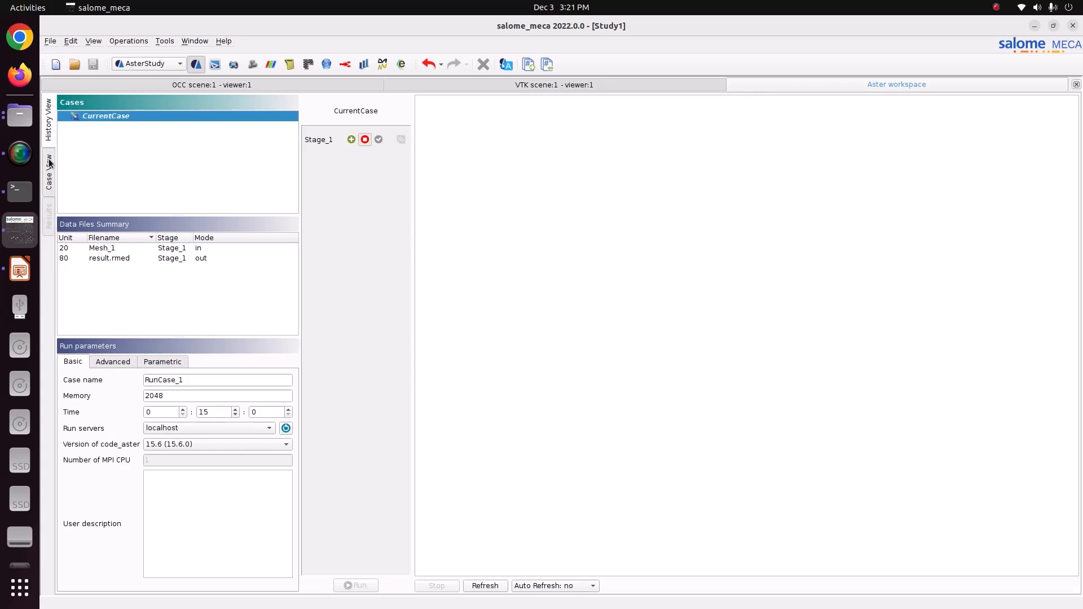
double_click(179, 395)
type("4048")
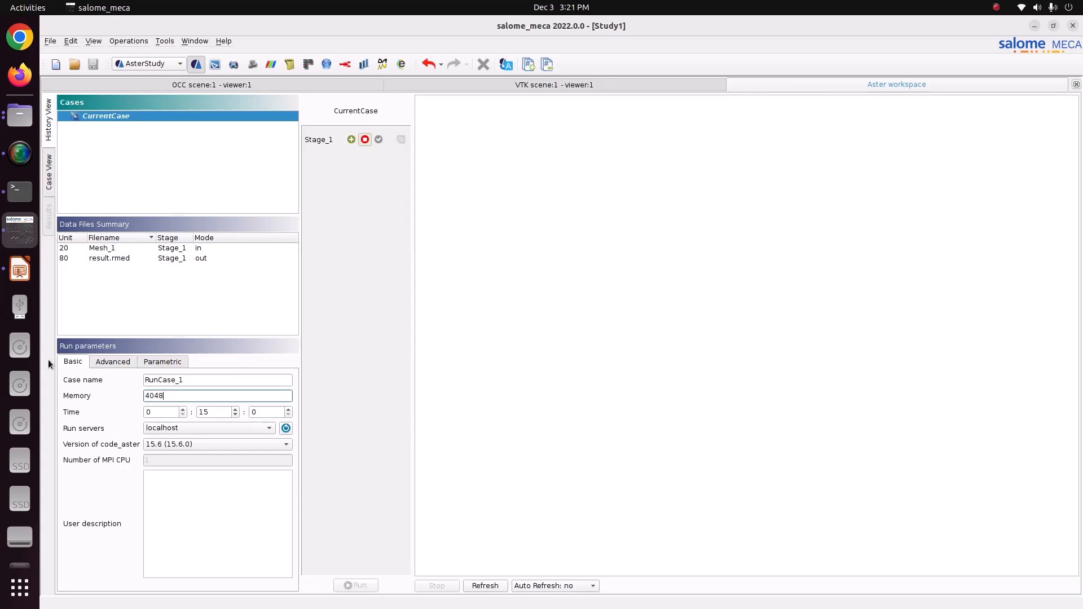
double_click(213, 412)
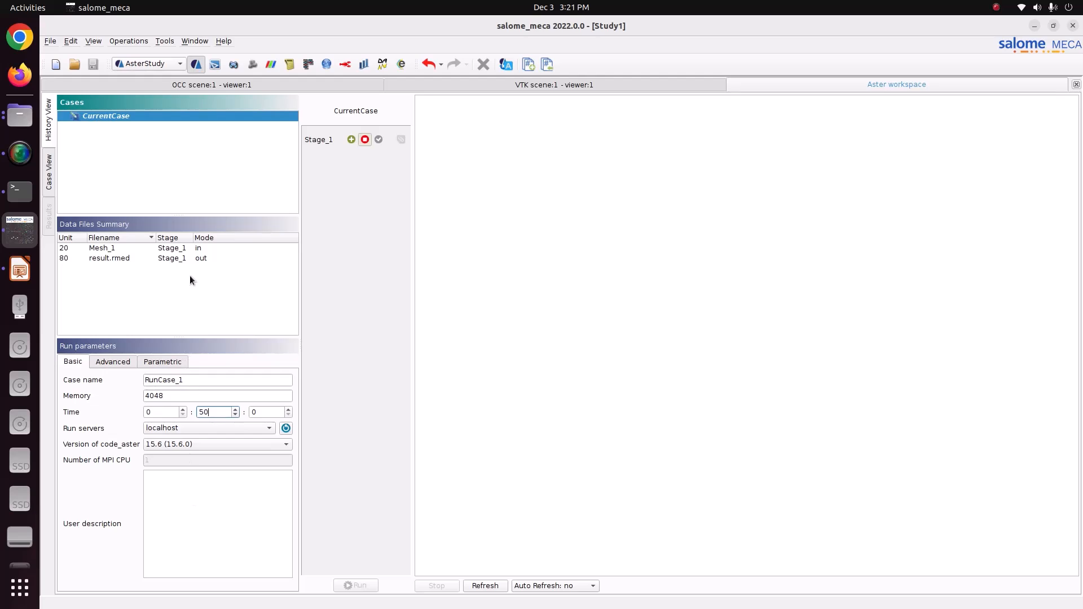
Mark Stage_1 for execution, set auto refresh to 5s, and run the case
left_click(350, 140)
left_click(541, 581)
left_click(564, 527)
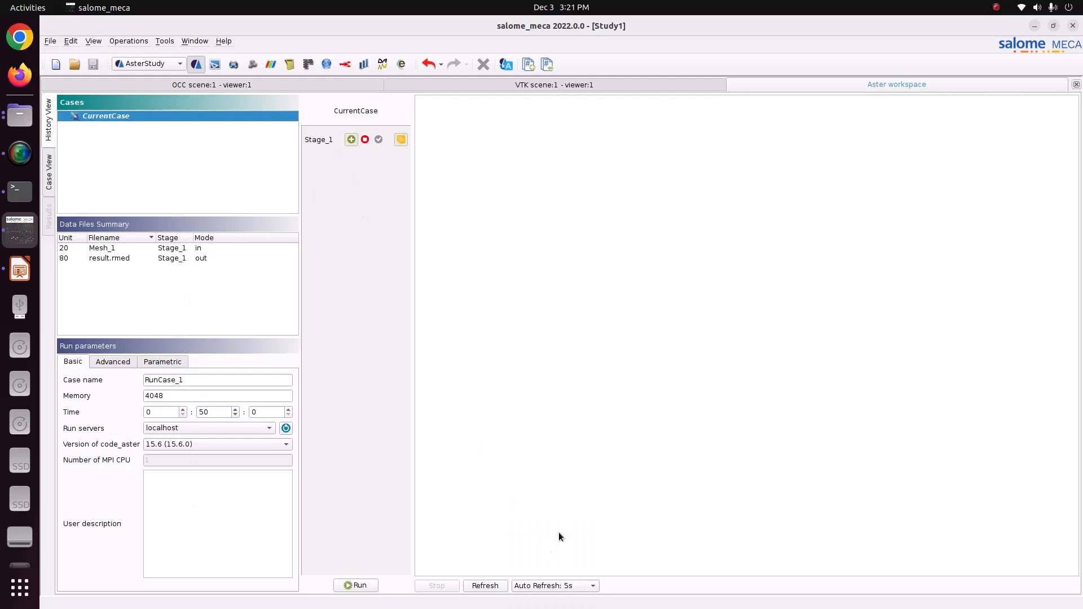
left_click(362, 586)
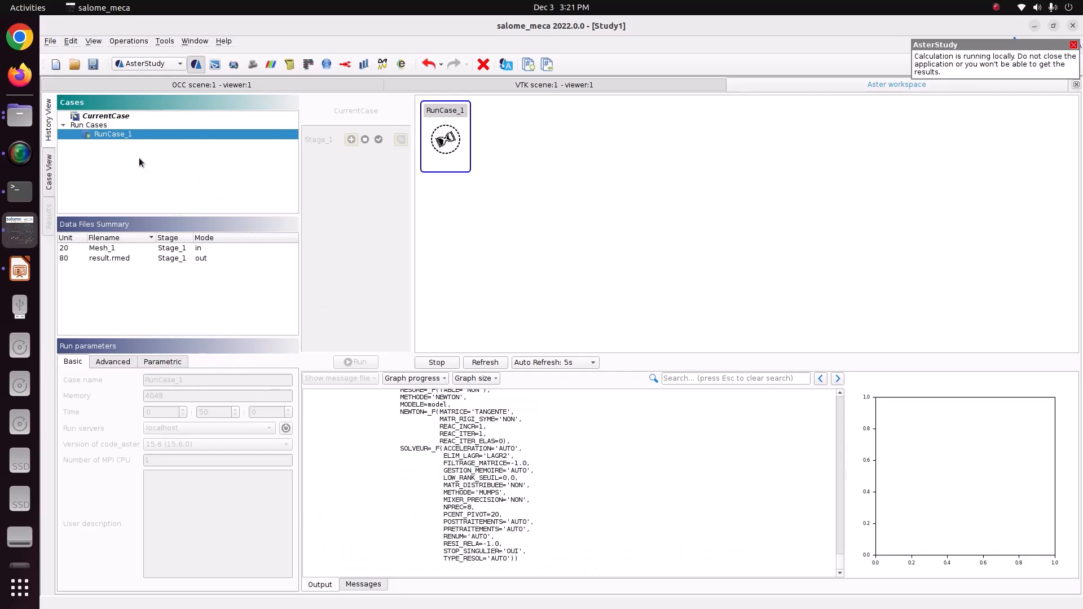
Follow the RunCase_1 calculation through its output log and absolute residue graph, and check its run details
scroll(428, 508, "up", 8)
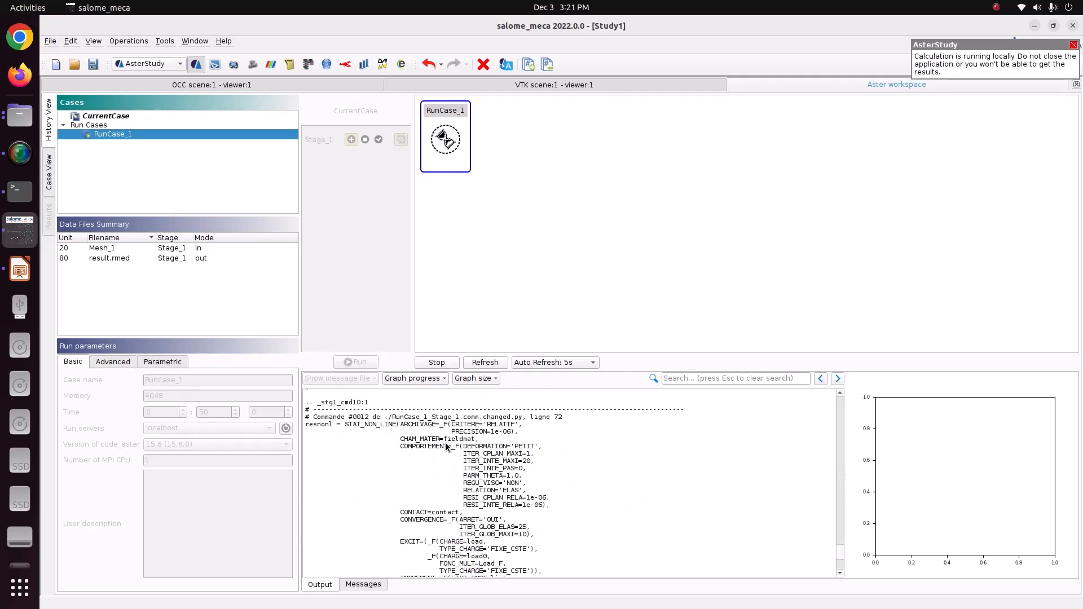
scroll(447, 451, "down", 8)
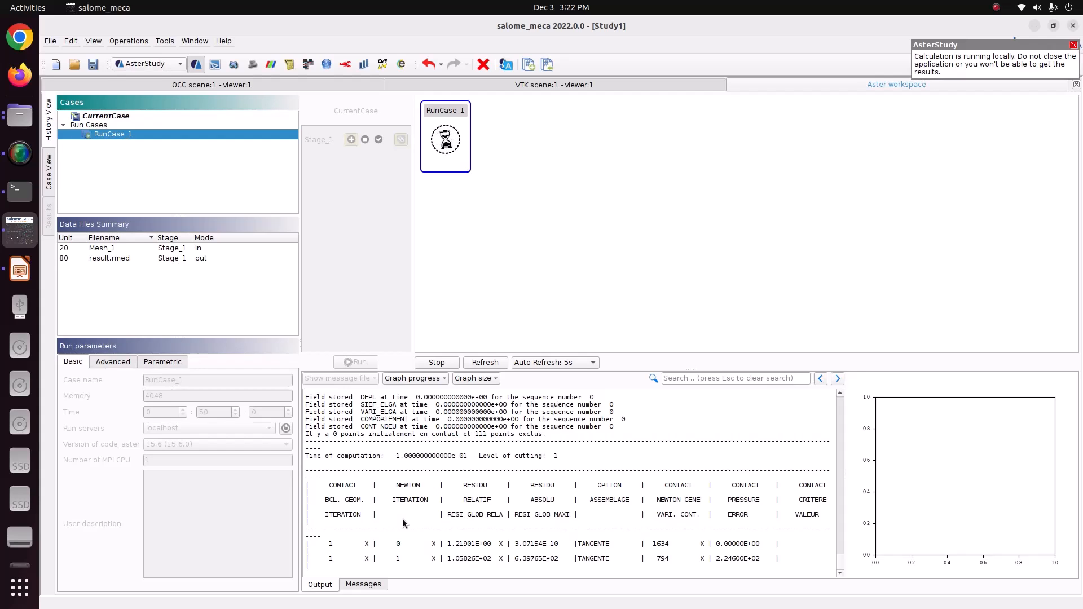
left_click(413, 378)
left_click(416, 410)
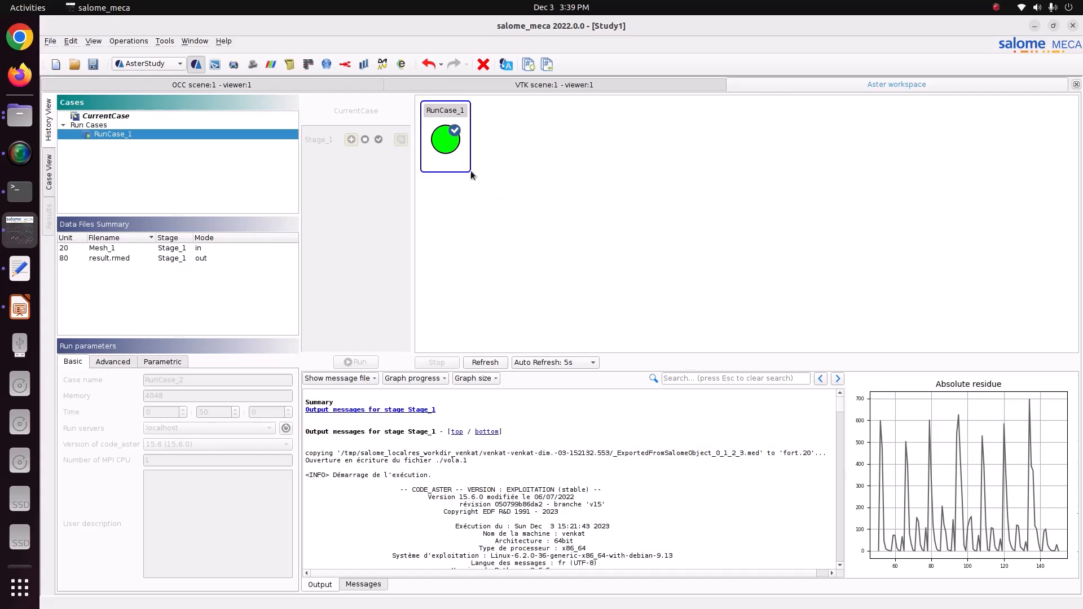
mouse_move(445, 150)
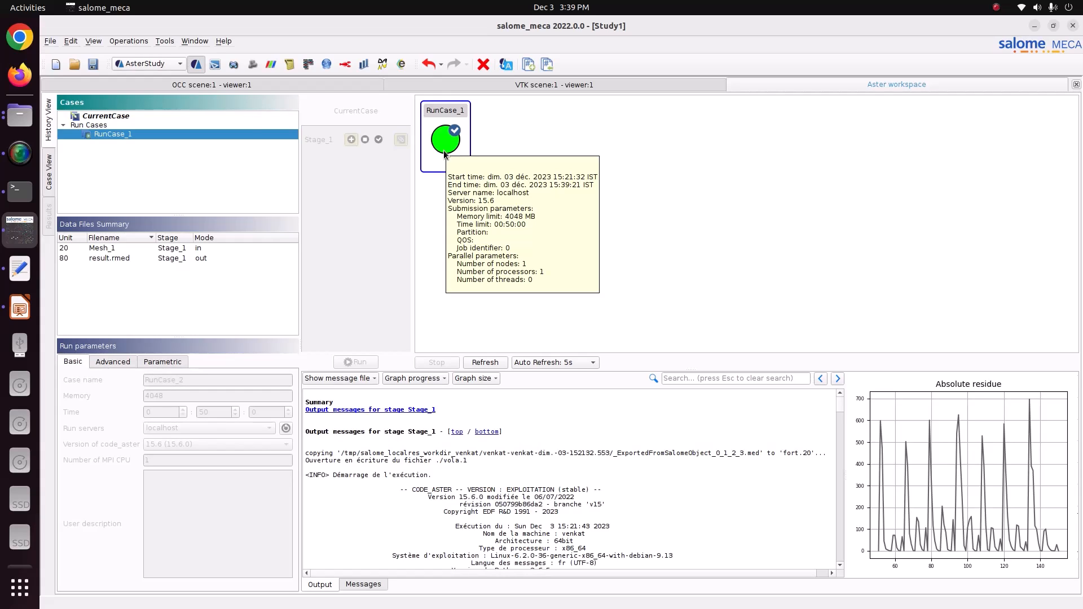
Save the study and switch to the ParaVIS module
left_click(93, 65)
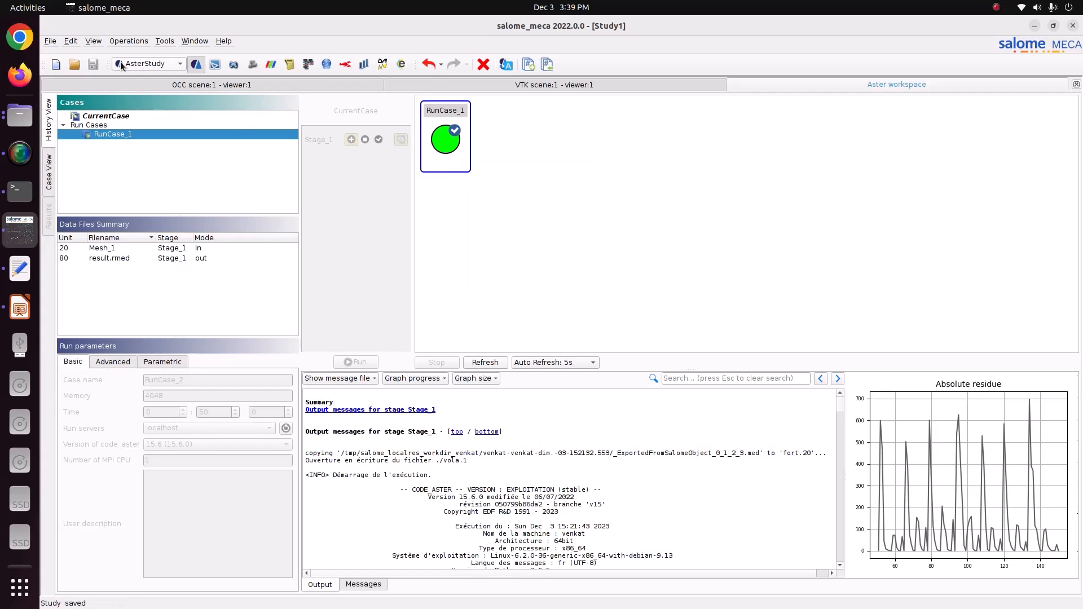
left_click(138, 62)
left_click(146, 114)
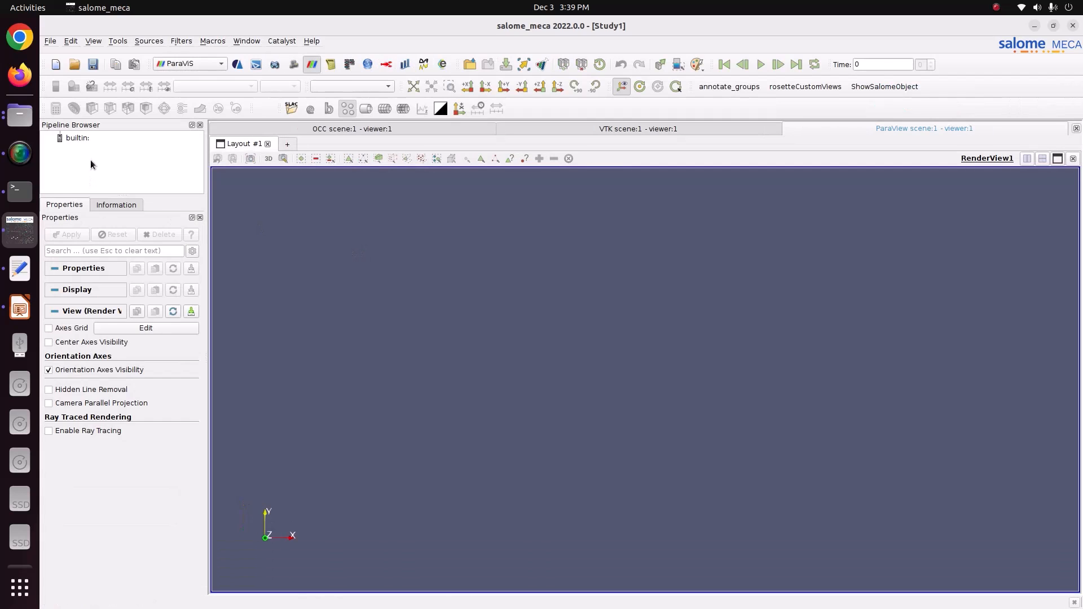
Open result.rmed from the Pictures/CODE_ASTER/49_contact_of_clamp folder
right_click(79, 138)
left_click(101, 143)
left_click(364, 242)
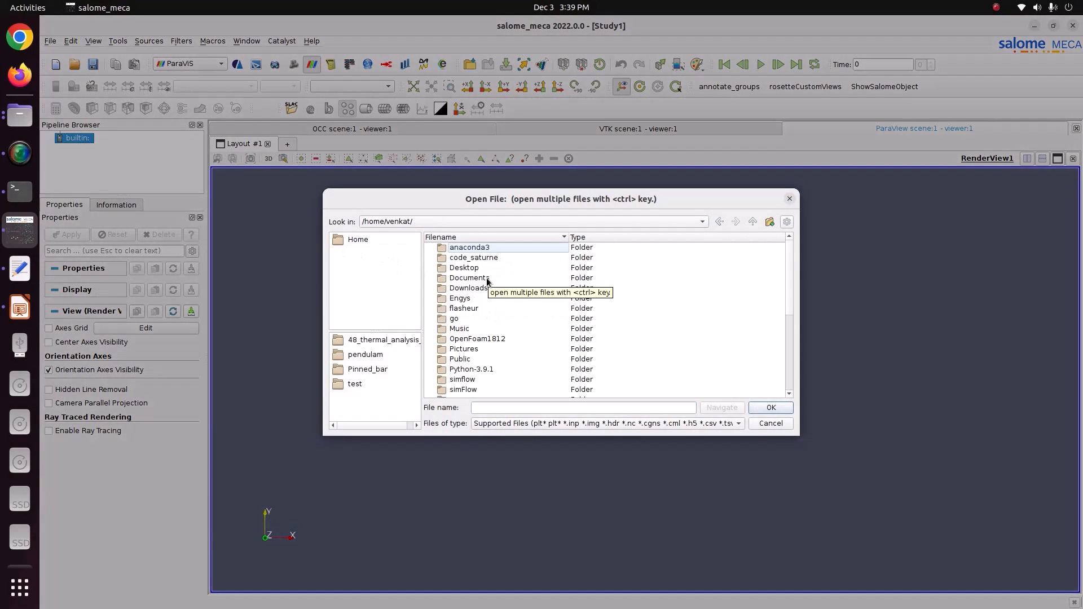
double_click(476, 349)
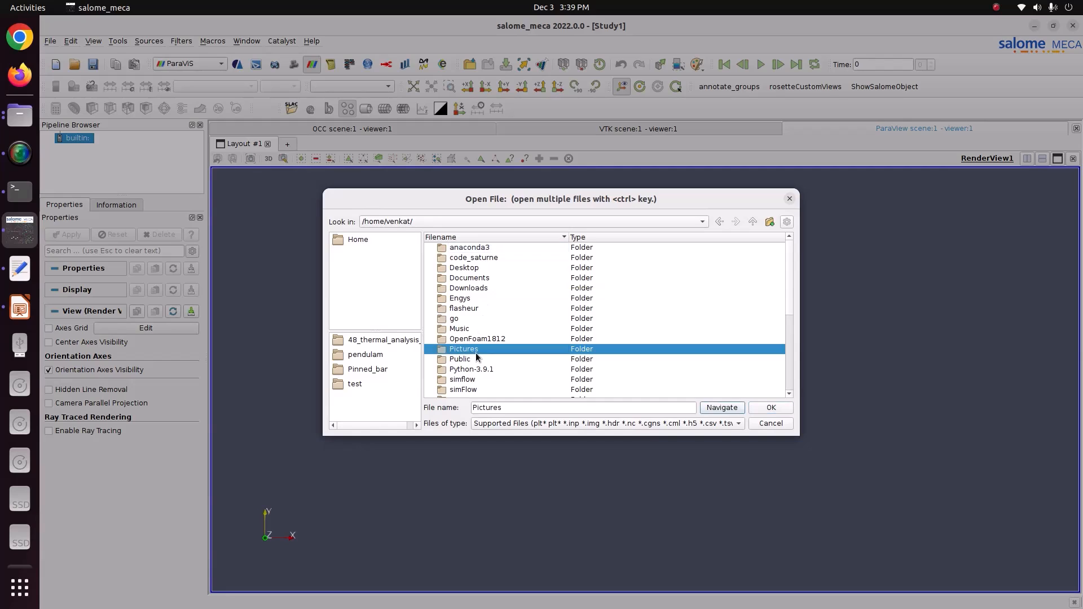
left_click(472, 259)
double_click(473, 259)
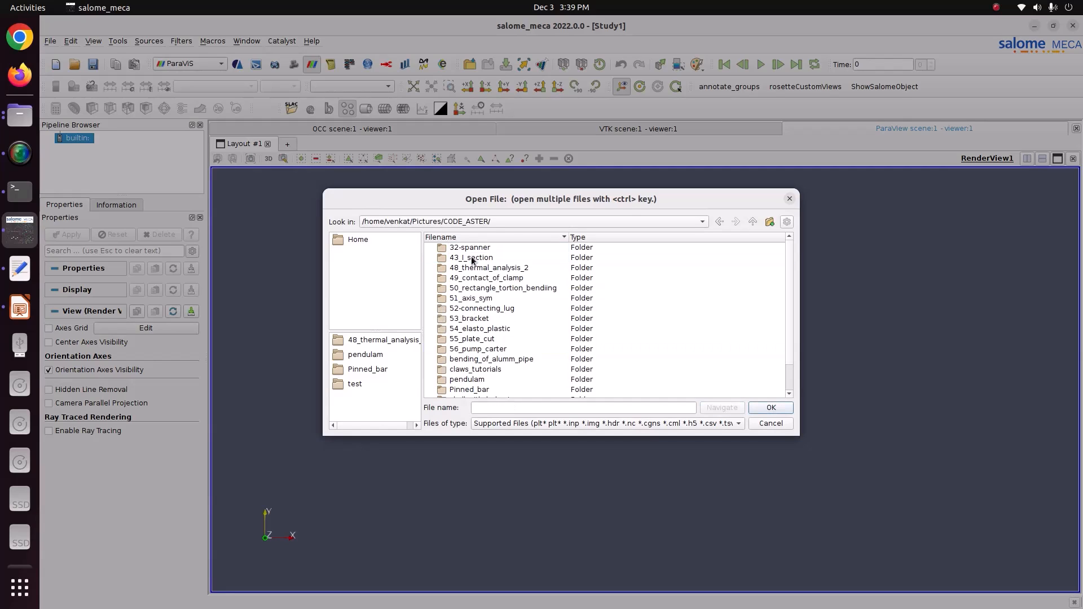
double_click(499, 278)
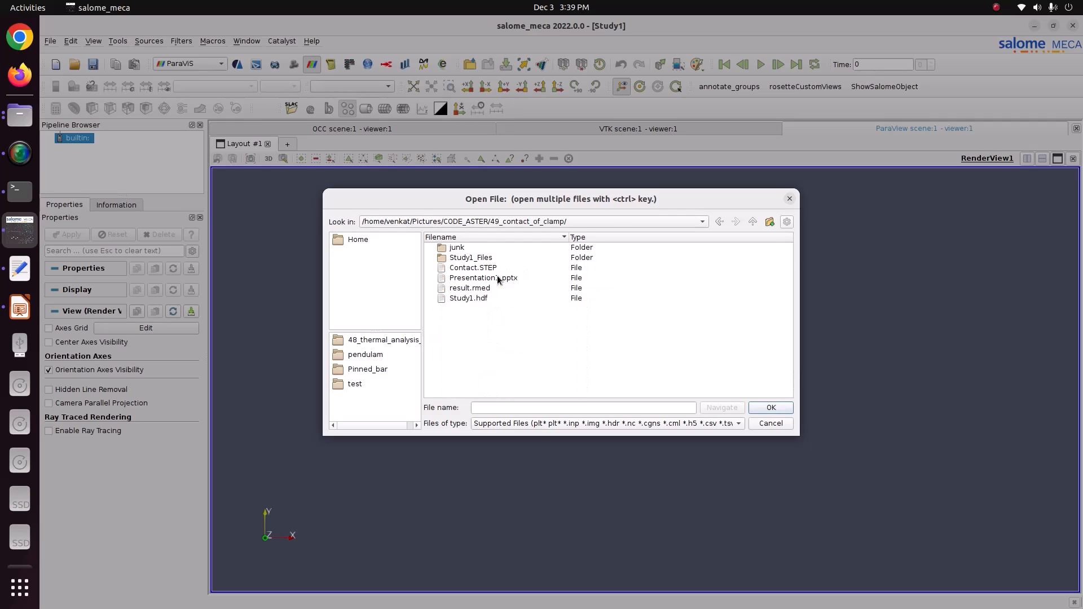
left_click(491, 289)
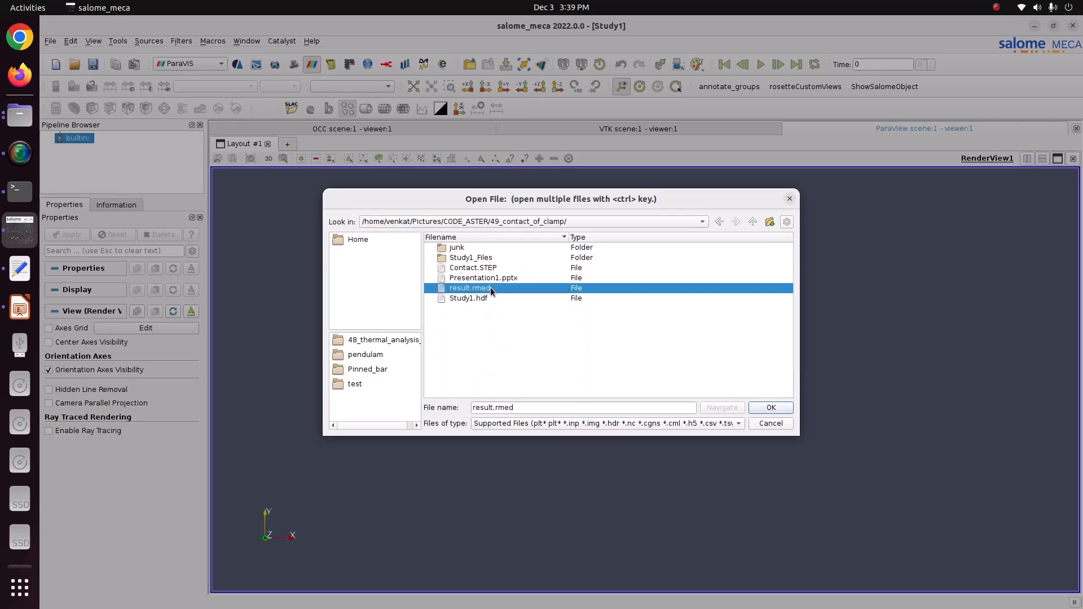
left_click(770, 407)
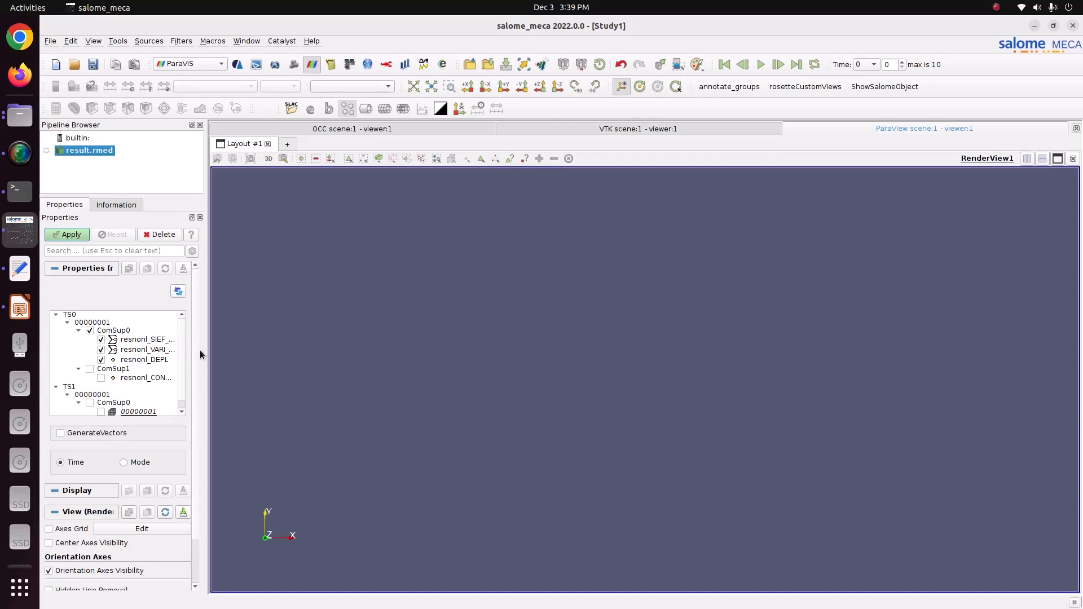
Load the result.rmed data with its preselected fields and colour the model by resnonl_DEPL
left_click_drag(205, 354, 317, 370)
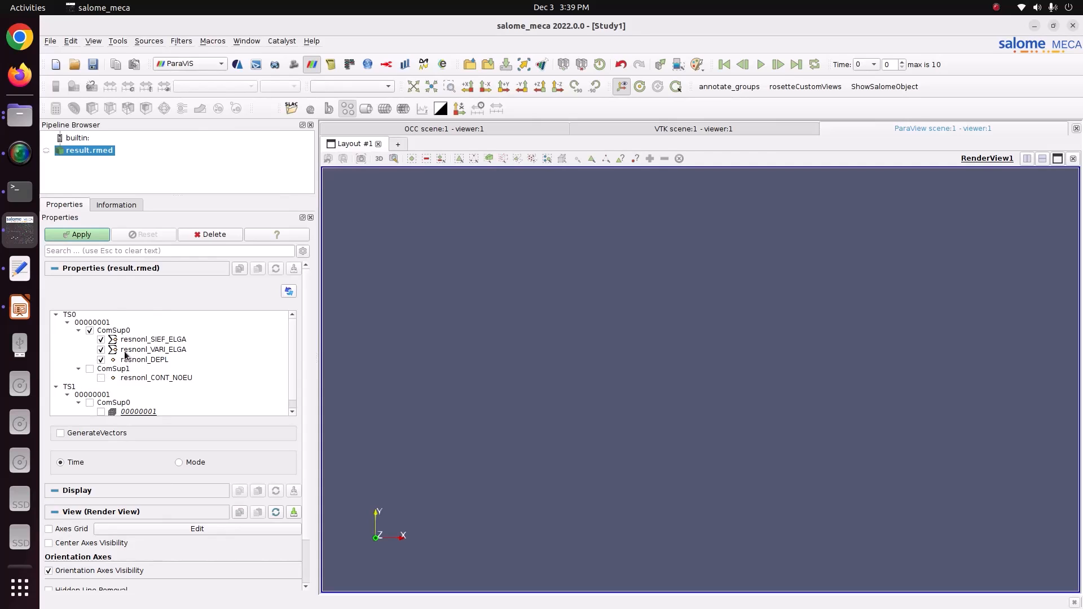
left_click(92, 235)
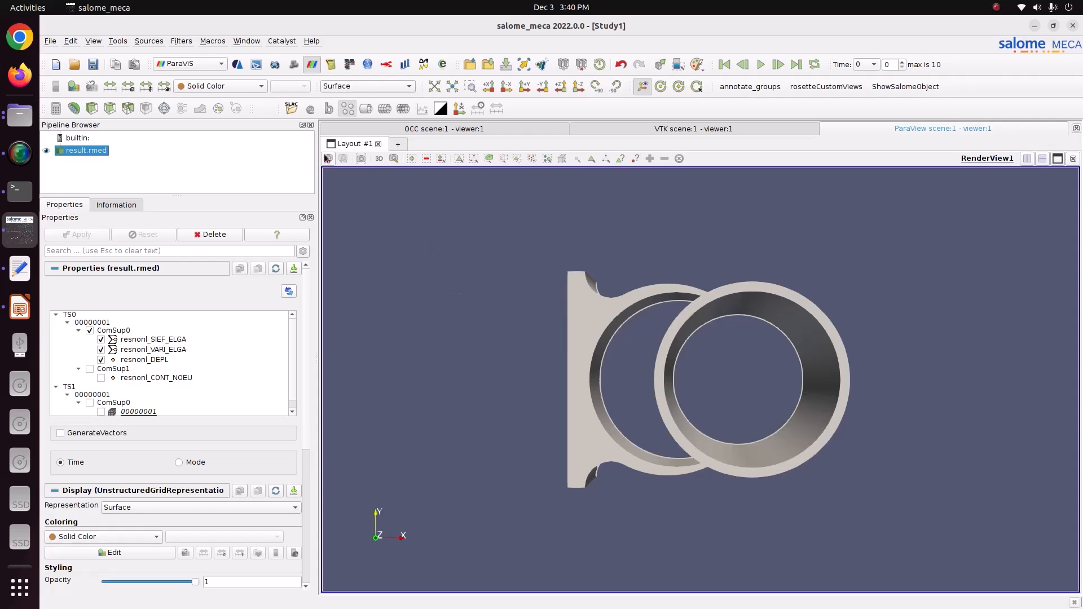
left_click(215, 85)
left_click(216, 98)
left_click_drag(394, 233, 531, 302)
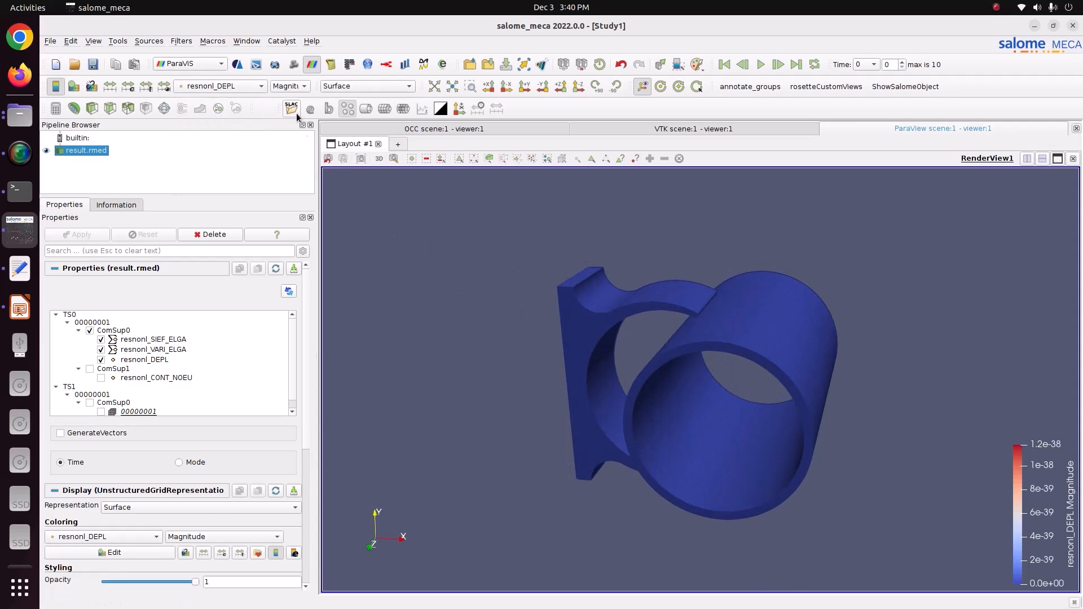
Preview individual components of the resnonl_DEPL displacement field and return the colouring to Magnitude
left_click(247, 86)
left_click(288, 85)
left_click(290, 99)
left_click(288, 85)
left_click(293, 110)
left_click(294, 86)
left_click(292, 53)
Move the colour legend up beside the model and play the time steps through to the end
left_click_drag(1021, 512, 952, 304)
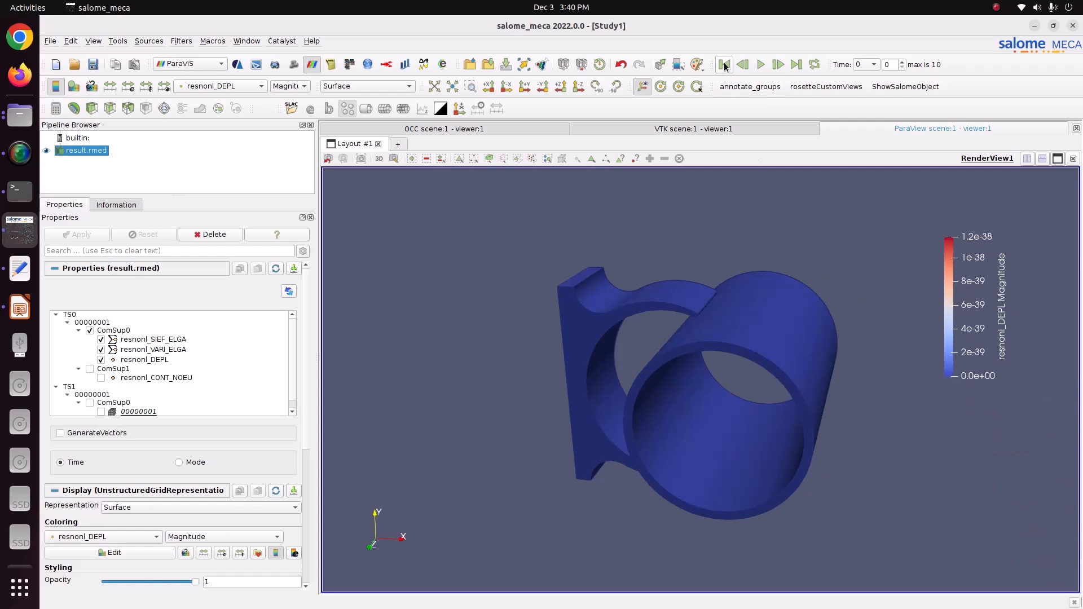
left_click(759, 66)
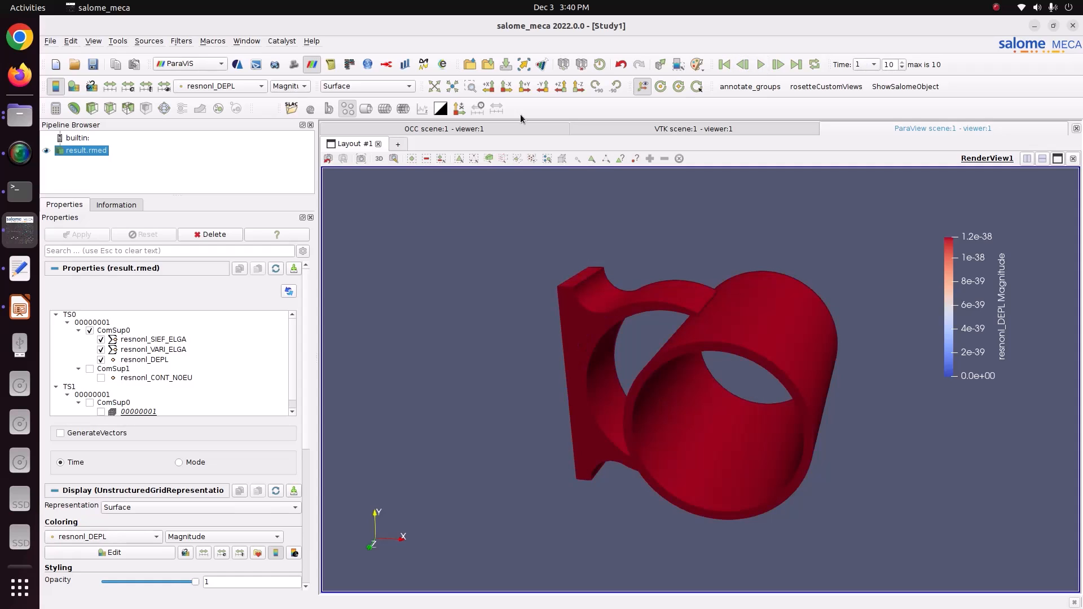
Refresh the colour range by switching to vtkCompositeIndex and back to resnonl_DEPL, and move the legend higher
left_click(216, 85)
left_click(221, 98)
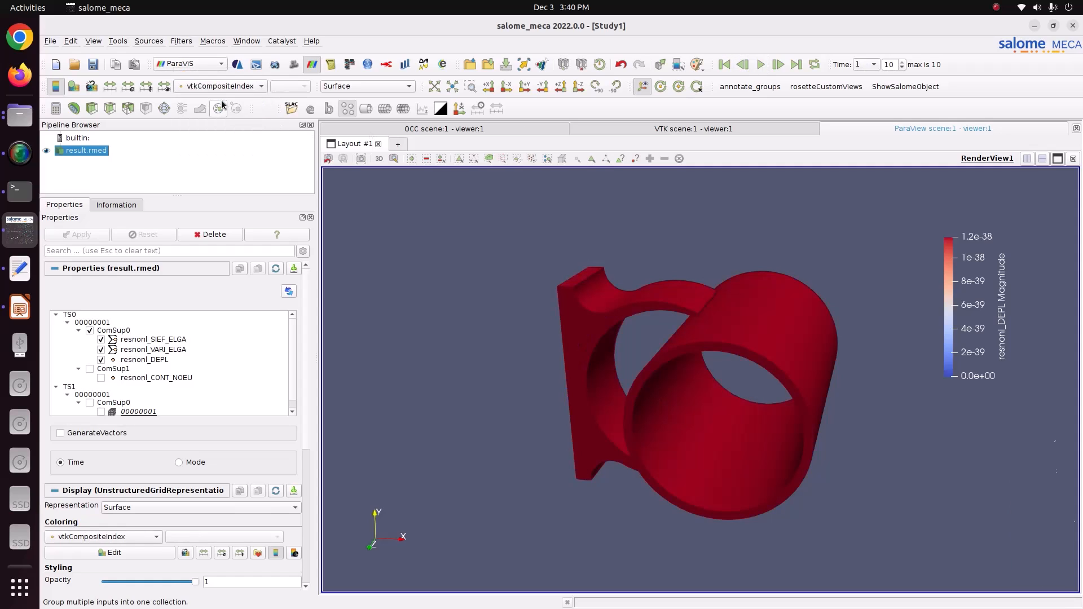
left_click(220, 88)
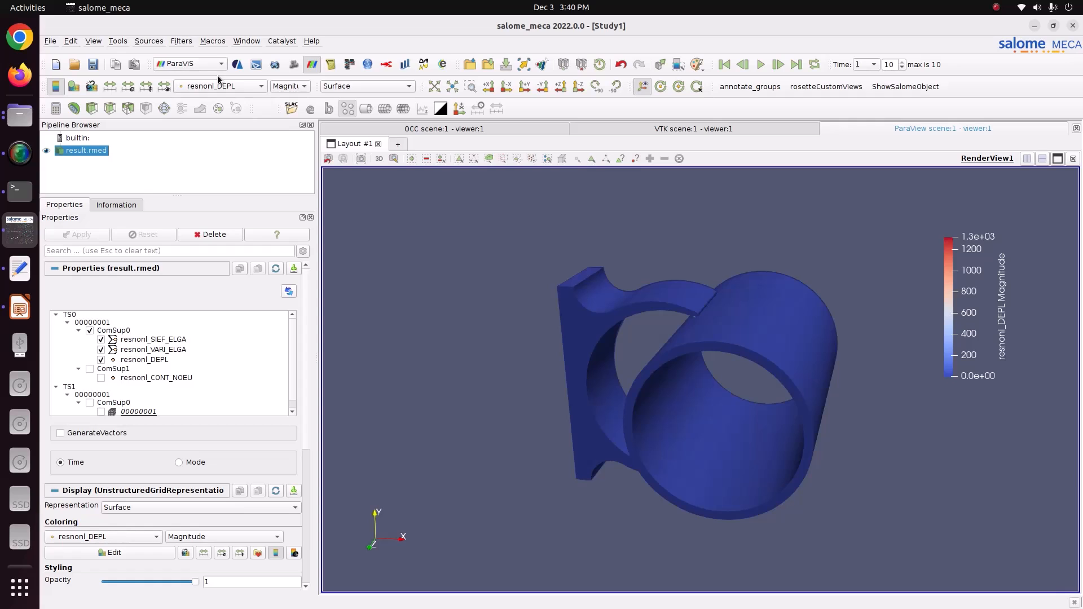
left_click_drag(979, 279, 1000, 235)
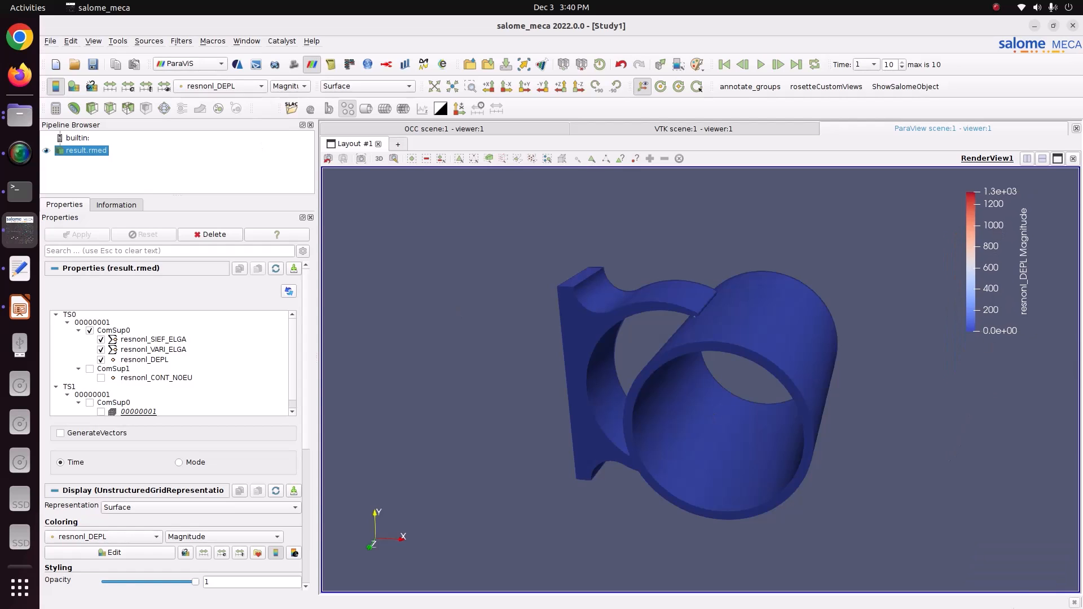
mouse_move(819, 420)
left_mouse_down()
mouse_move(889, 438)
mouse_move(805, 411)
mouse_move(825, 423)
left_mouse_up()
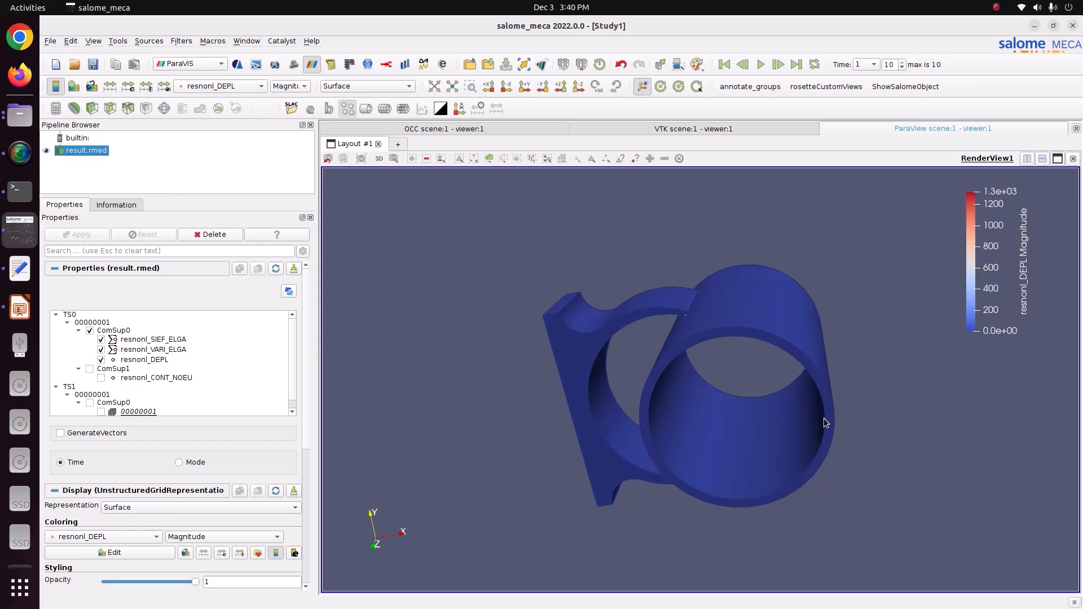
Examine the DX, DY and DZ components of resnonl_DEPL in turn on the clamp and cylinder
left_click(289, 86)
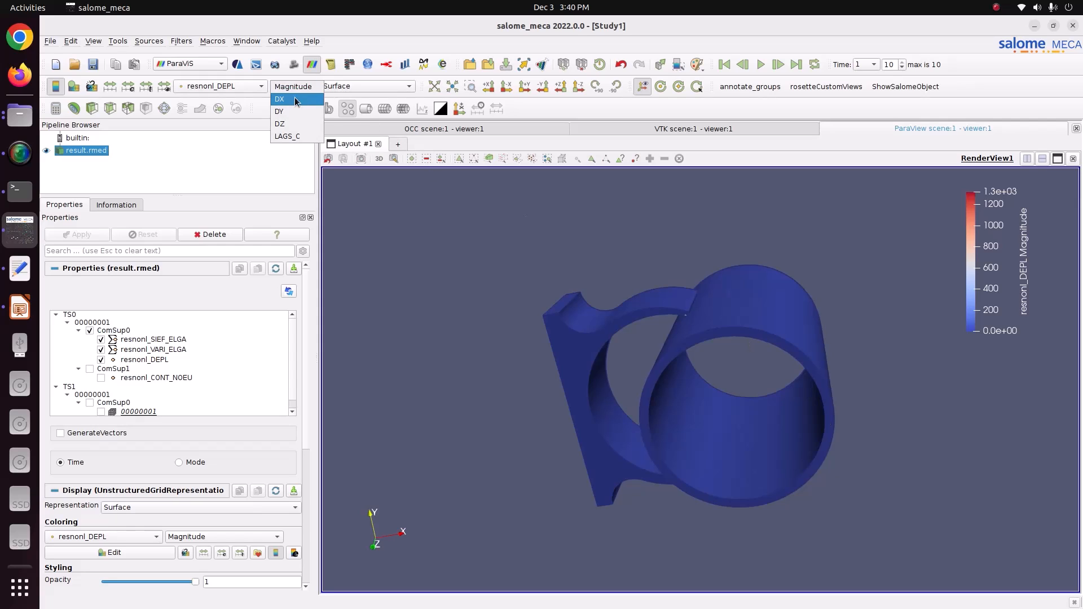
left_click(294, 98)
left_click_drag(587, 323, 710, 347)
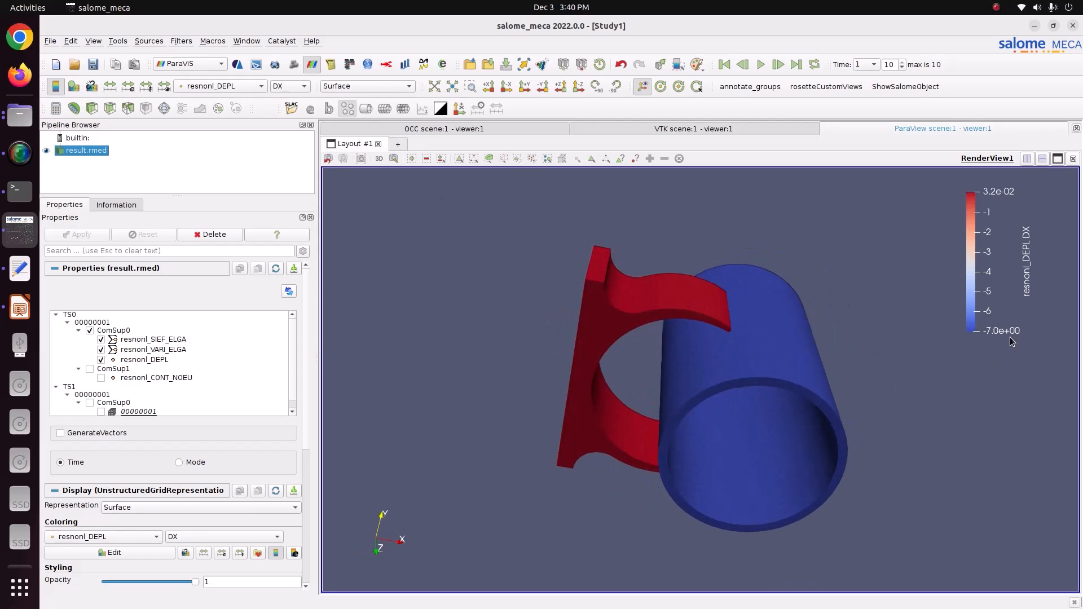
left_click(301, 89)
left_click(299, 99)
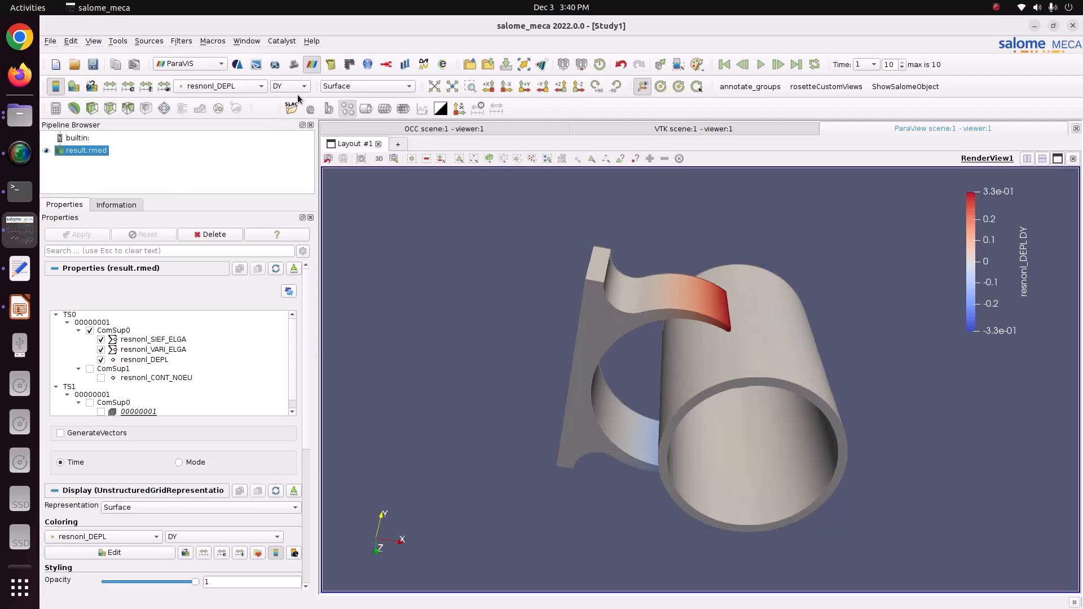
left_click(296, 90)
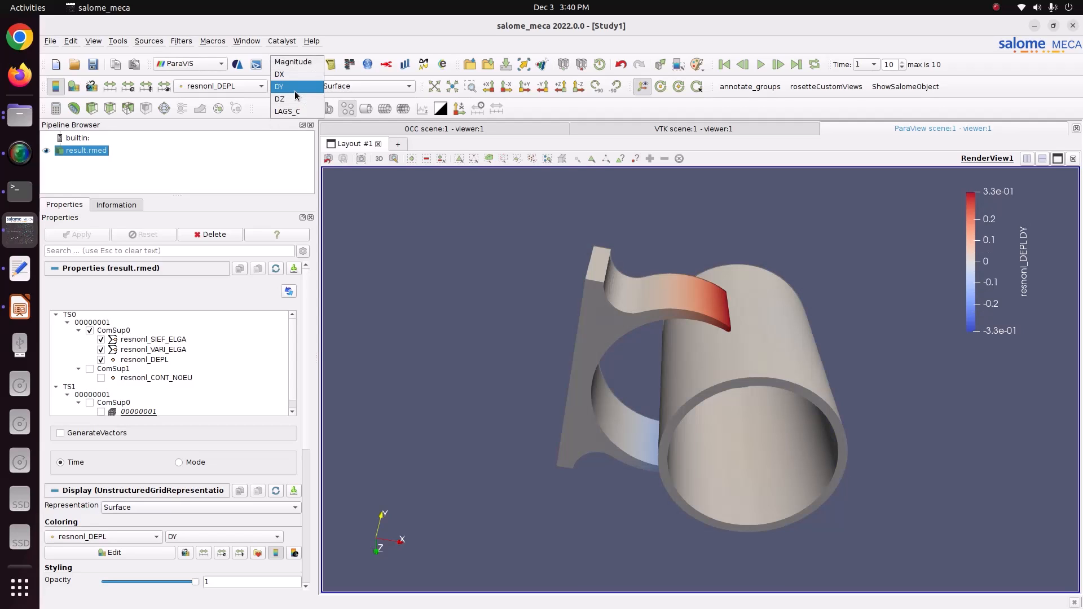
left_click(296, 100)
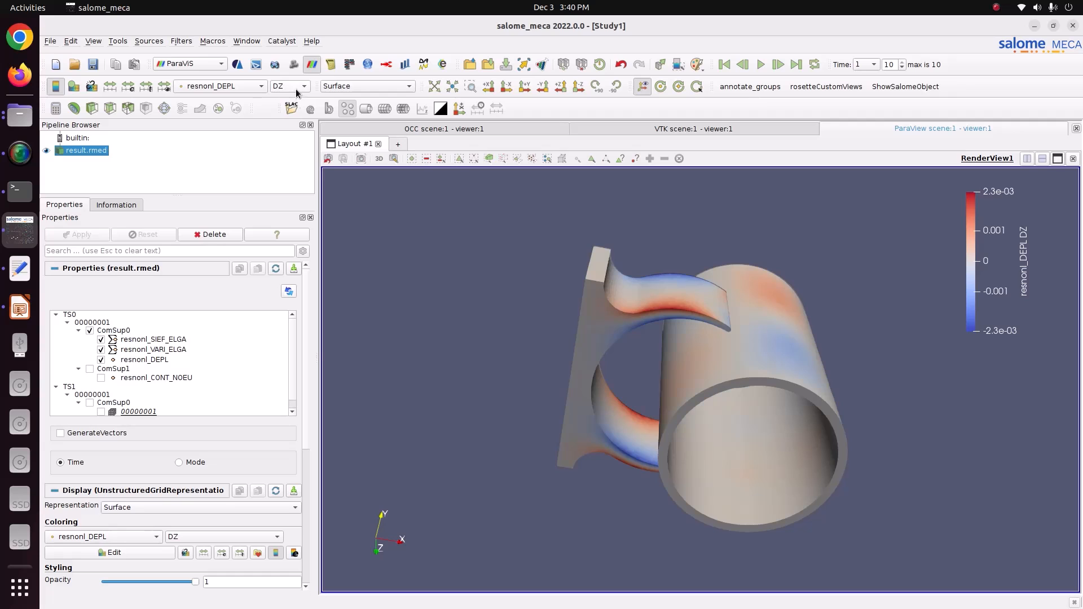
Colour the clamp and cylinder by the LAGS_C component of resnonl_DEPL and examine the contact region
left_click(294, 88)
left_click(292, 101)
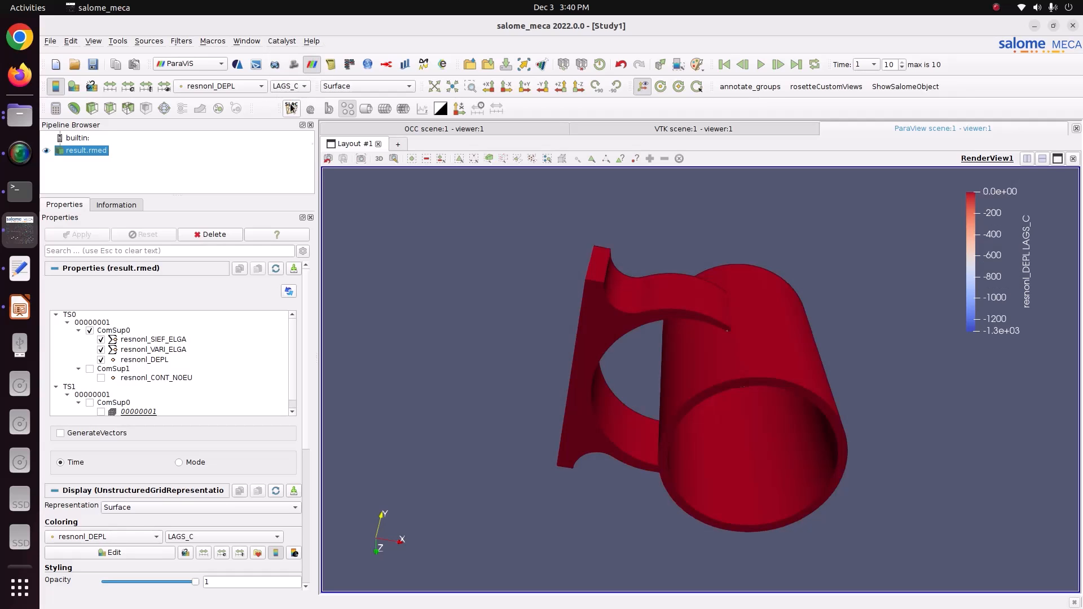
mouse_move(650, 377)
left_mouse_down()
mouse_move(638, 372)
mouse_move(679, 390)
mouse_move(639, 378)
mouse_move(658, 386)
left_mouse_up()
Colour the model by the DX component of resnonl_DEPL and replay the time steps from the start
left_click(286, 87)
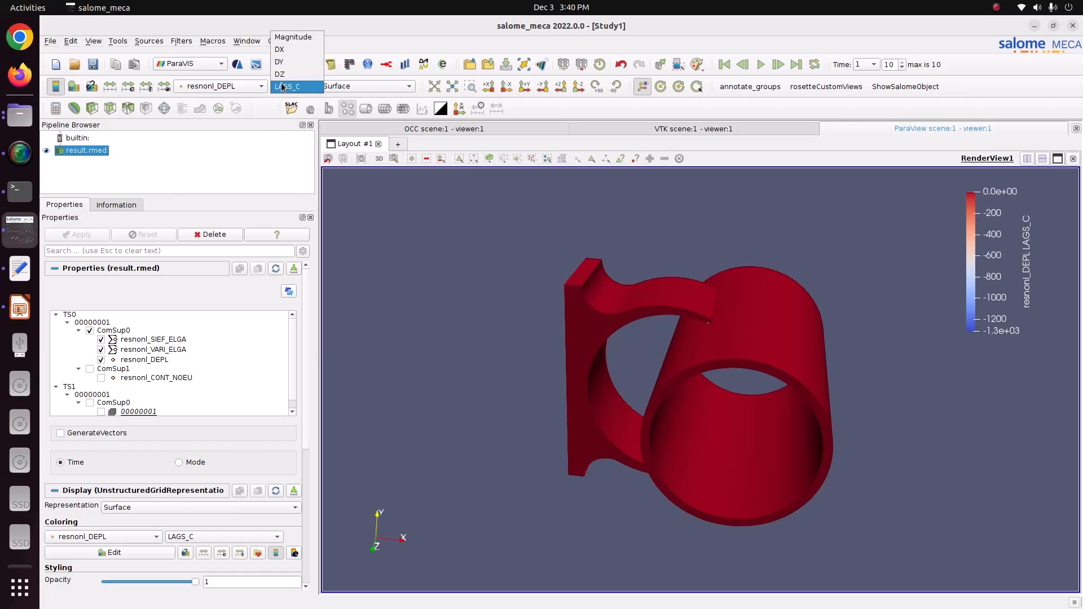
left_click(290, 50)
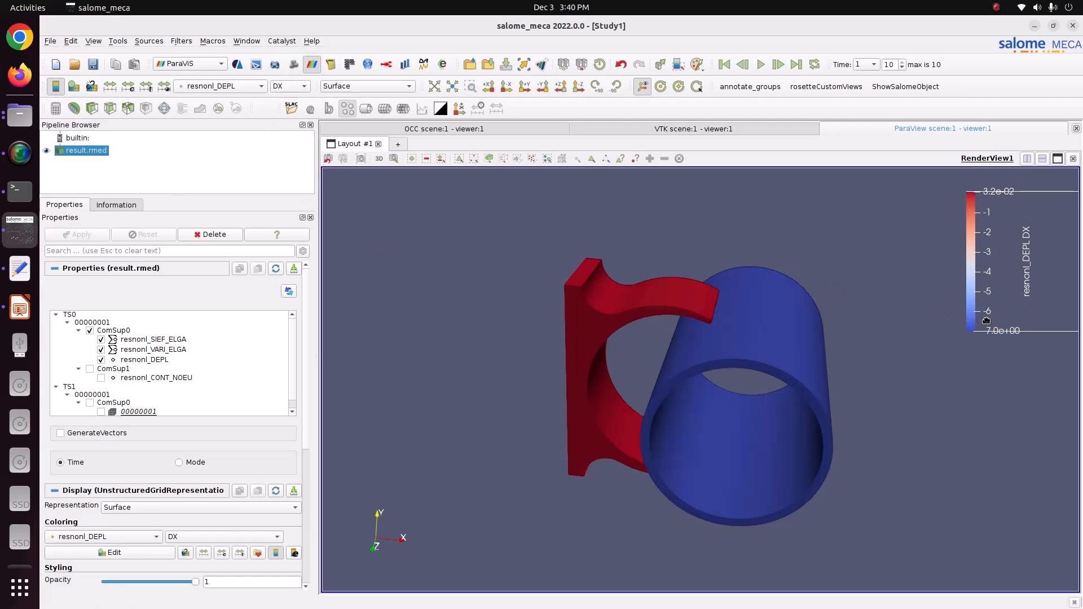
left_click(724, 65)
left_click(760, 64)
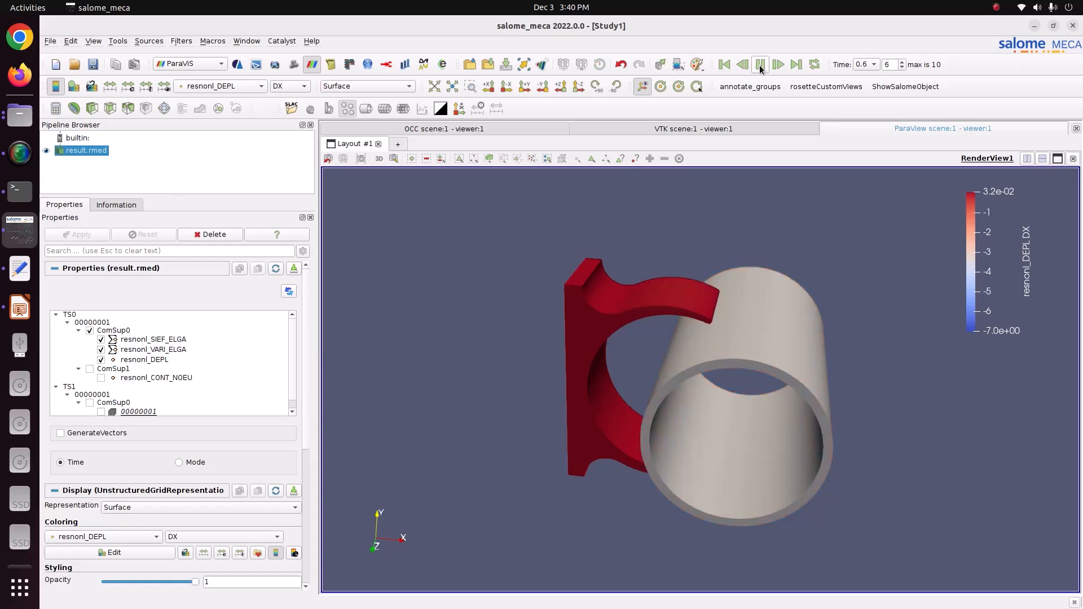
left_click(761, 65)
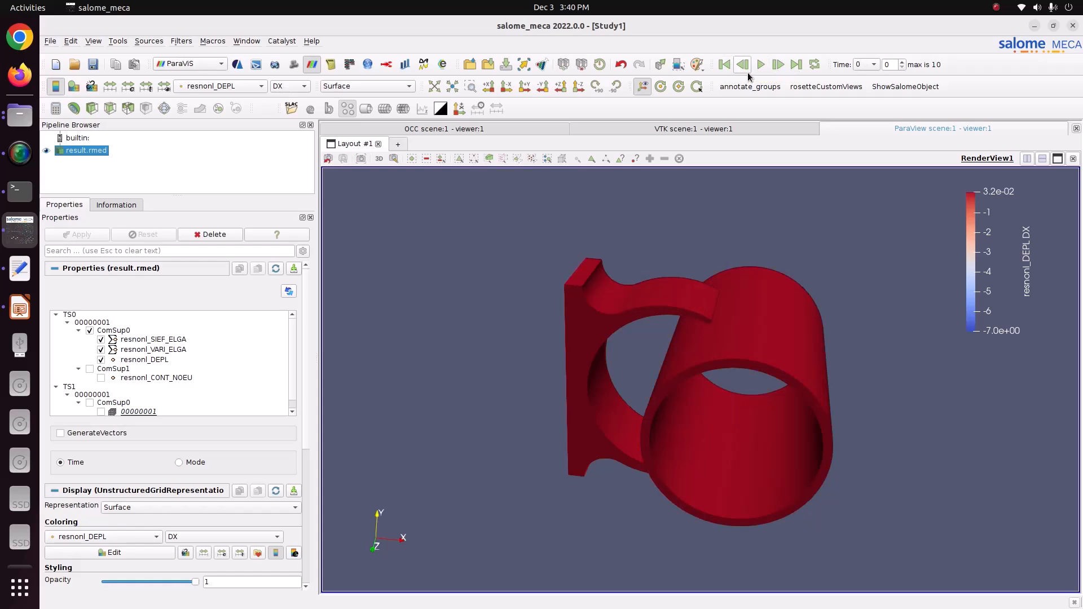
Generate vectors for result.rmed and apply a Warp By Vector filter using resnonl_DEPL_Vector with a scale factor of 1
left_click(81, 434)
left_click(79, 234)
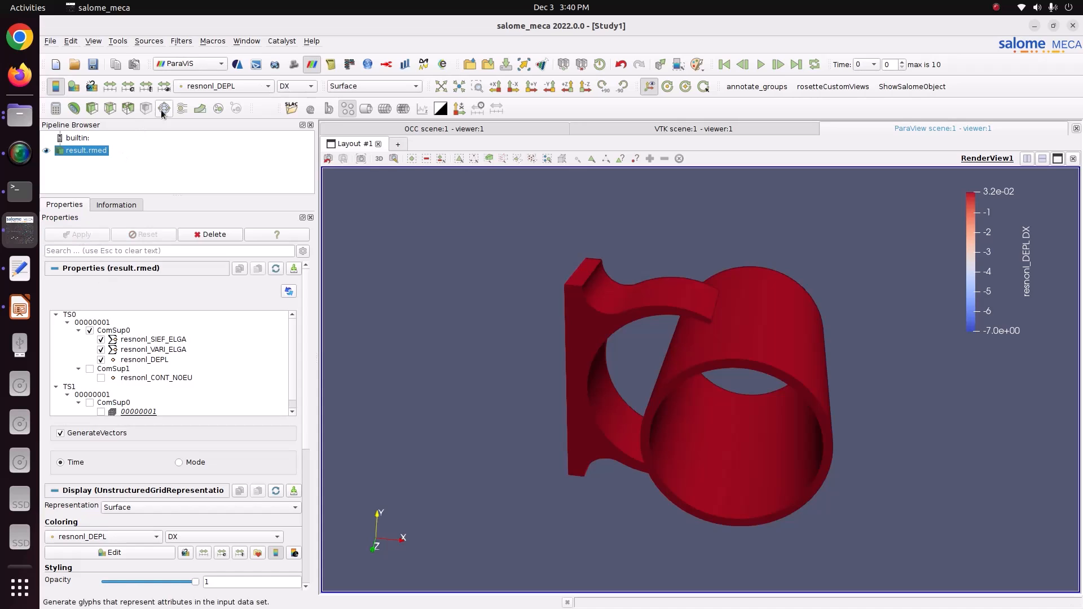
left_click(199, 111)
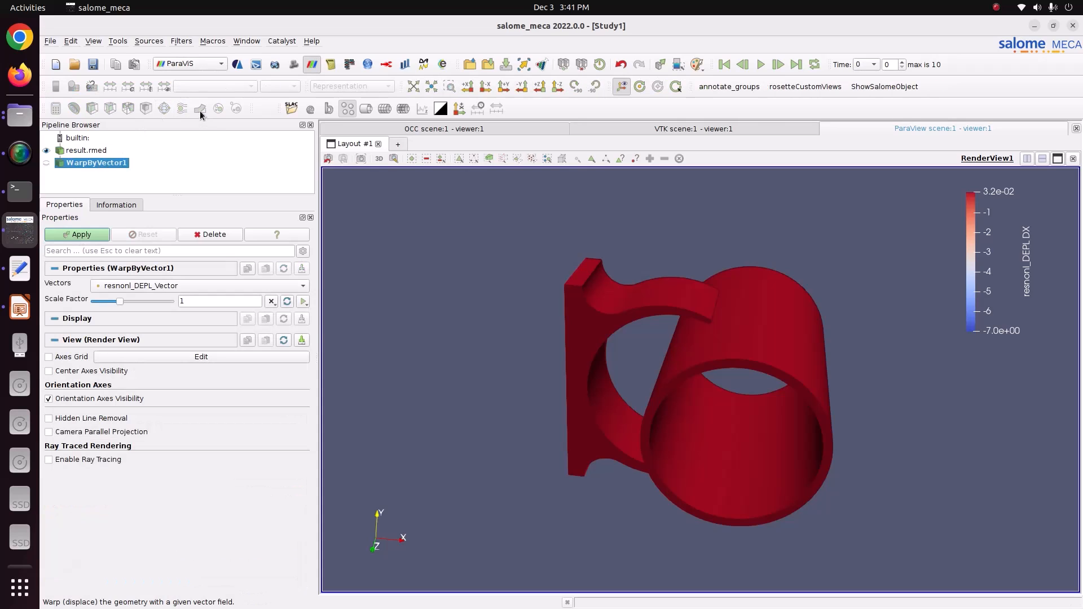
left_click(71, 234)
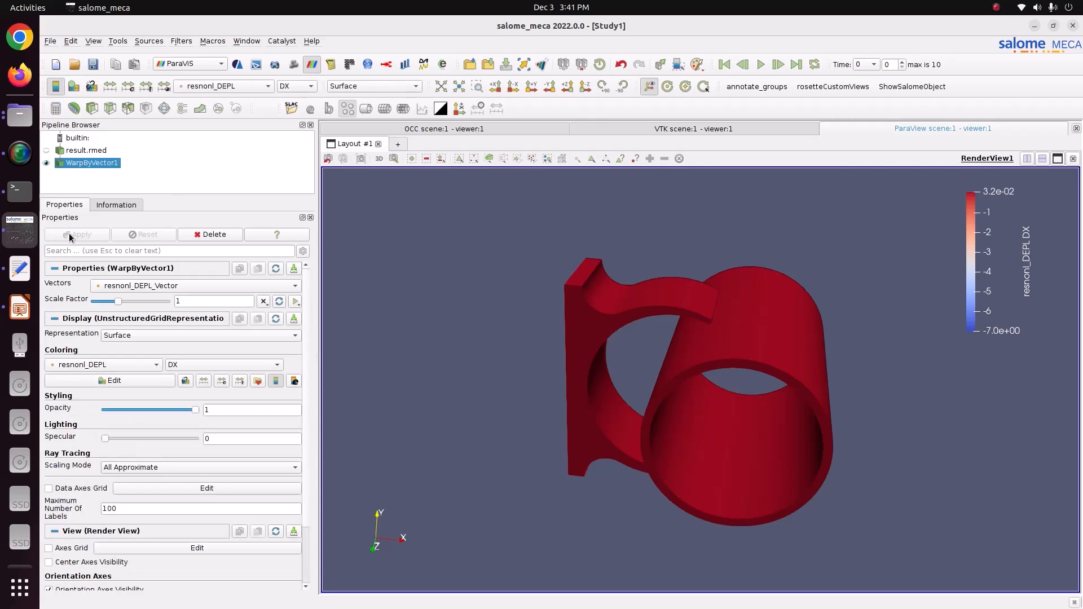
Play the warped displacement animation from the first time step and examine how the cylinder moves into the clamp from several angles
left_click(759, 65)
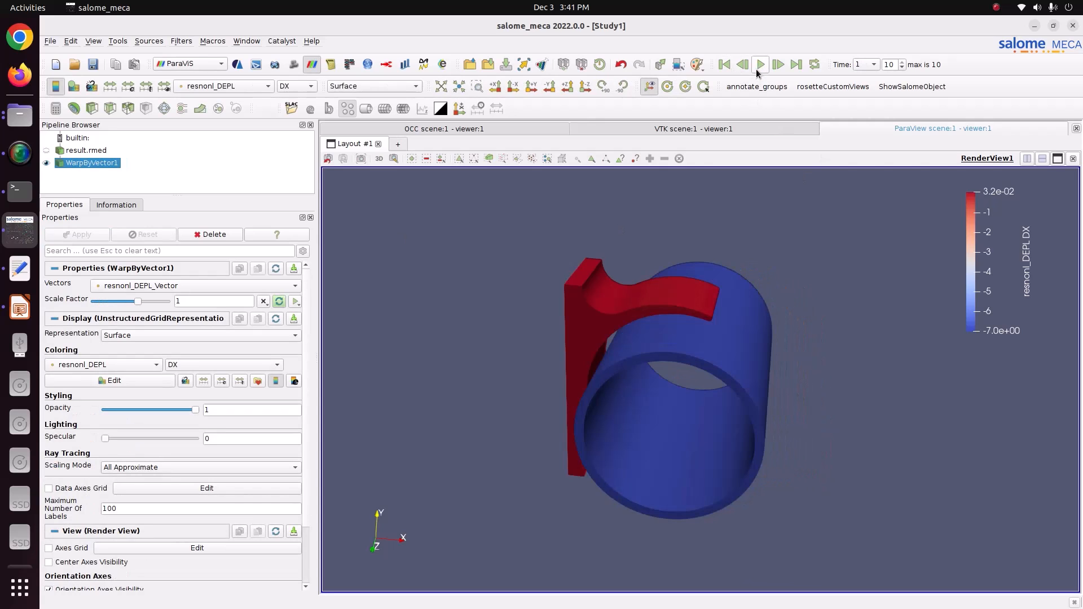
left_click_drag(749, 353, 673, 394)
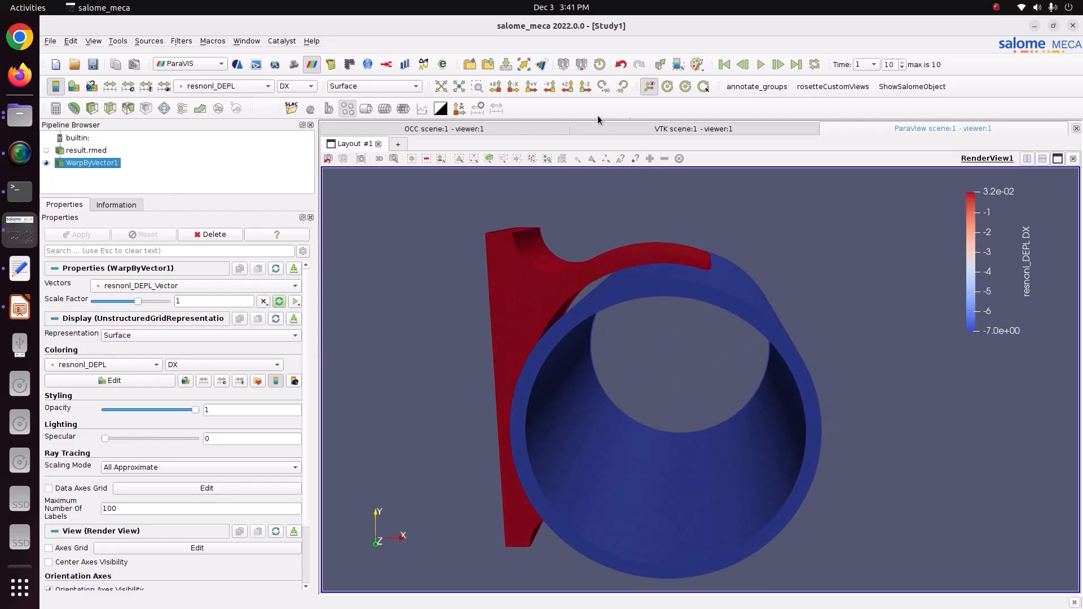
left_click(760, 67)
left_click_drag(693, 186, 662, 225)
left_click_drag(710, 537, 725, 558)
left_click(724, 64)
left_click(761, 65)
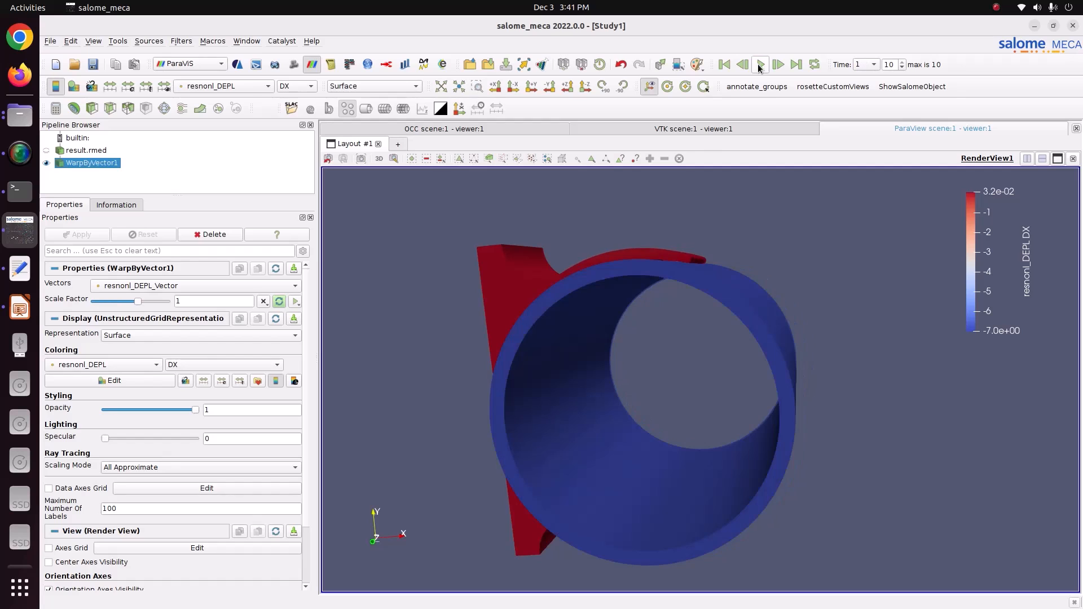
left_click_drag(673, 303, 716, 275)
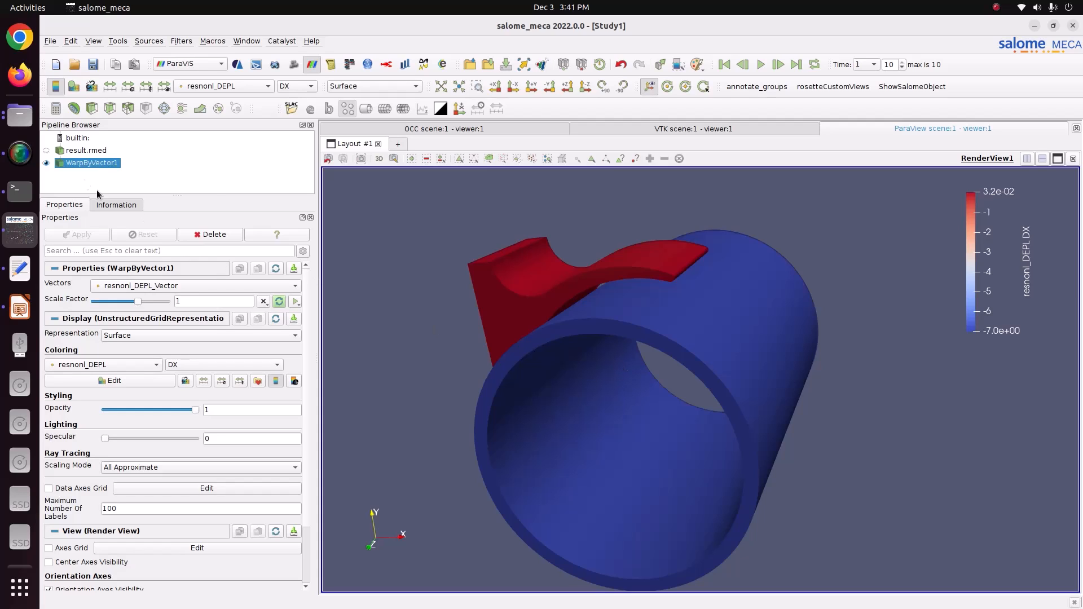
Delete the Warp By Vector filter and the result.rmed source from the pipeline
right_click(83, 165)
left_click(126, 237)
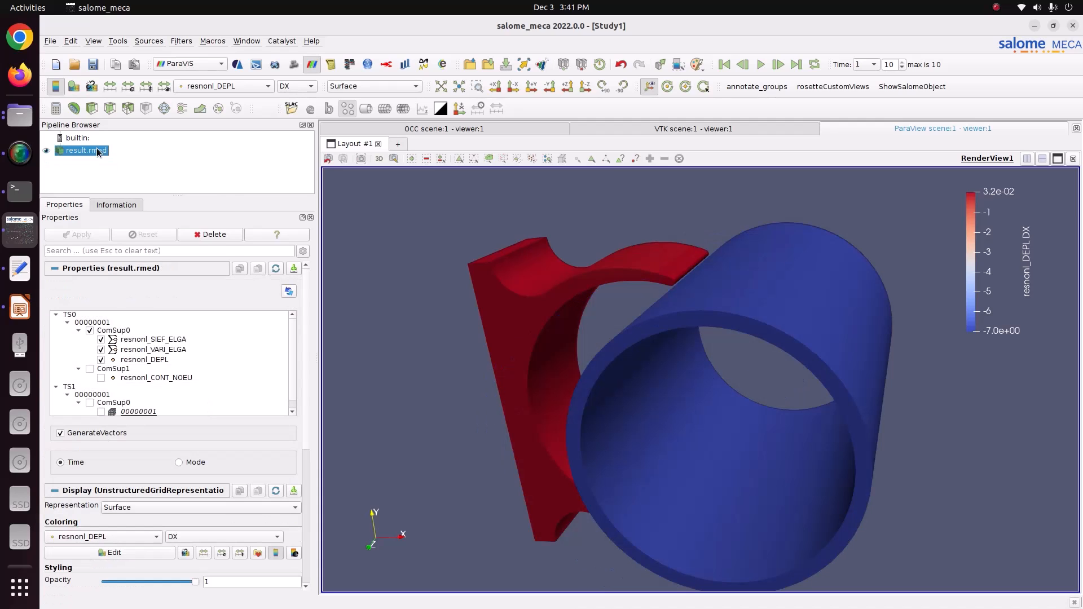
right_click(97, 150)
key("Escape")
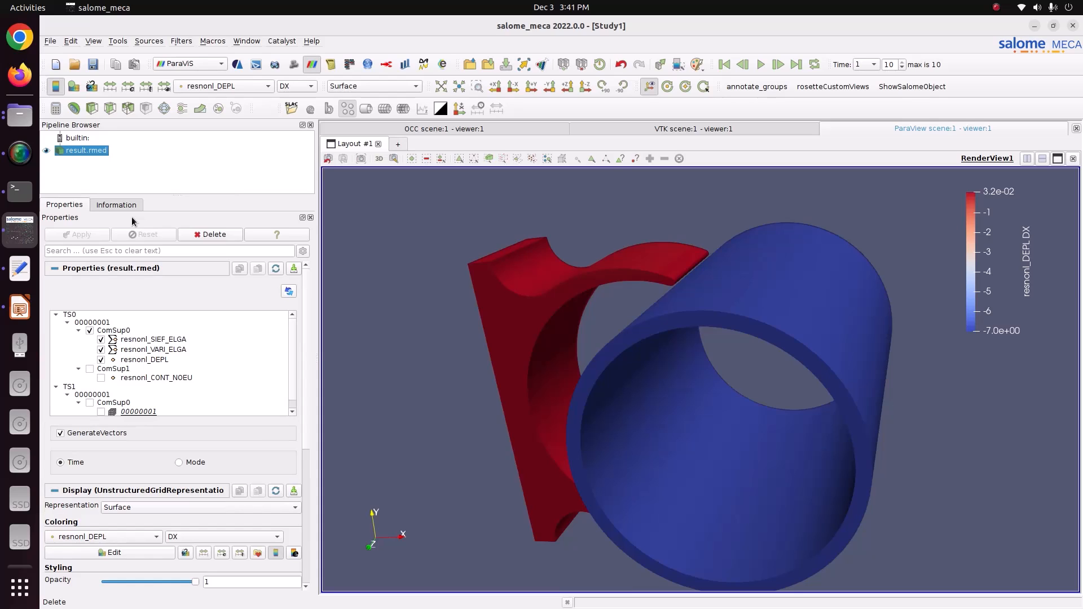
key("Delete")
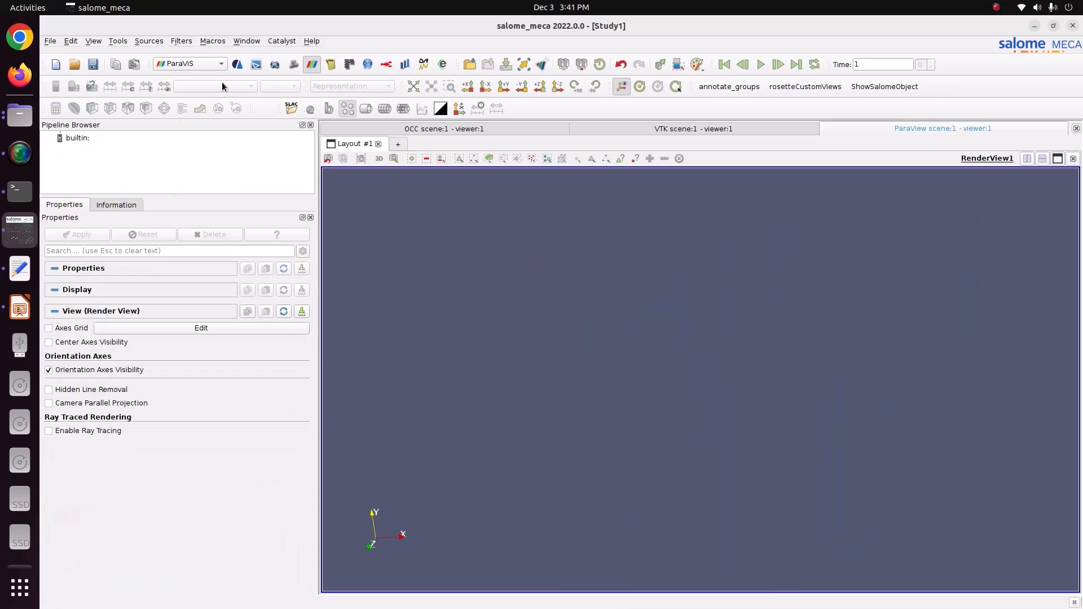
Switch to the AsterStudy module and add a new stage to the current case
left_click(193, 64)
left_click(190, 35)
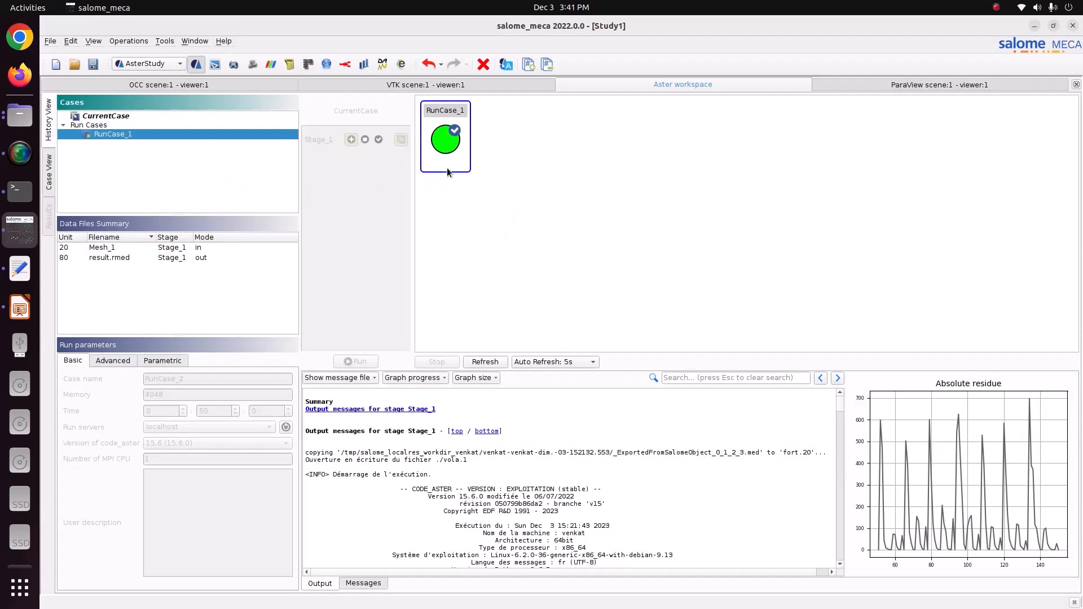
mouse_move(447, 172)
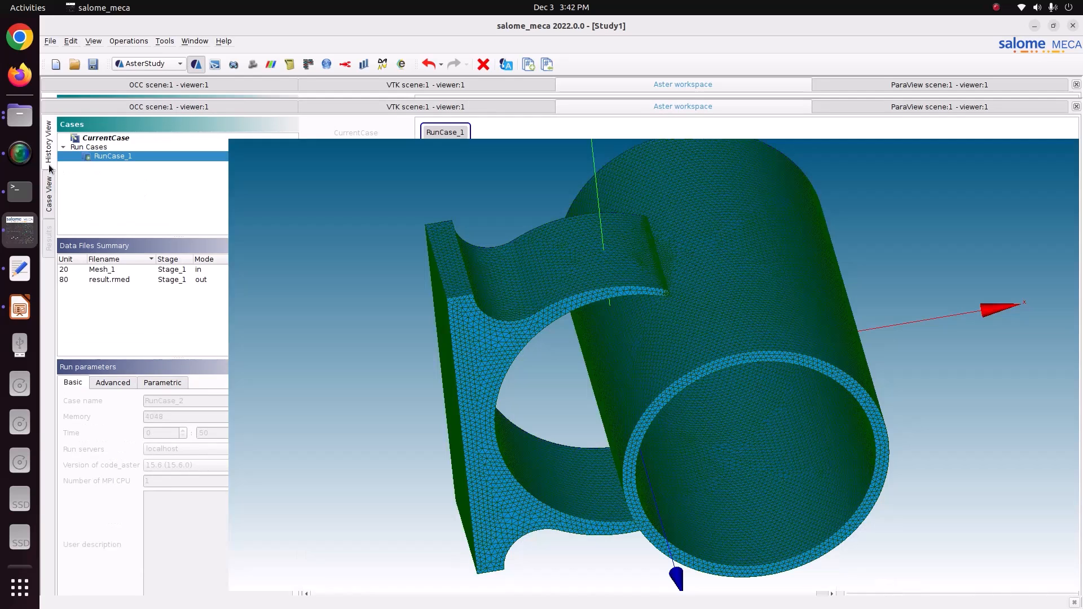
left_click(50, 170)
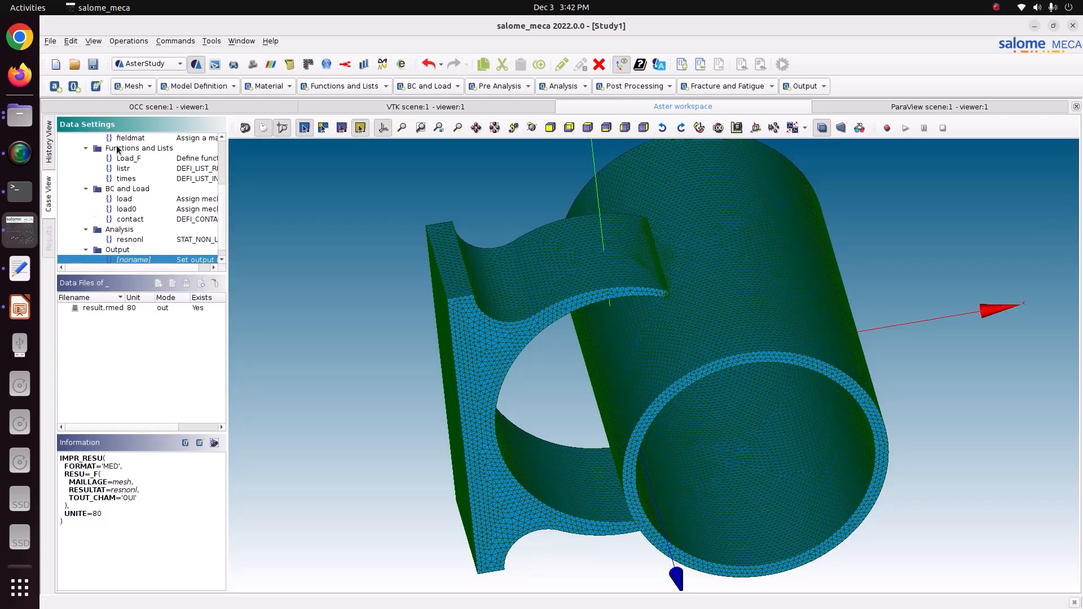
scroll(117, 149, "up", 3)
right_click(115, 136)
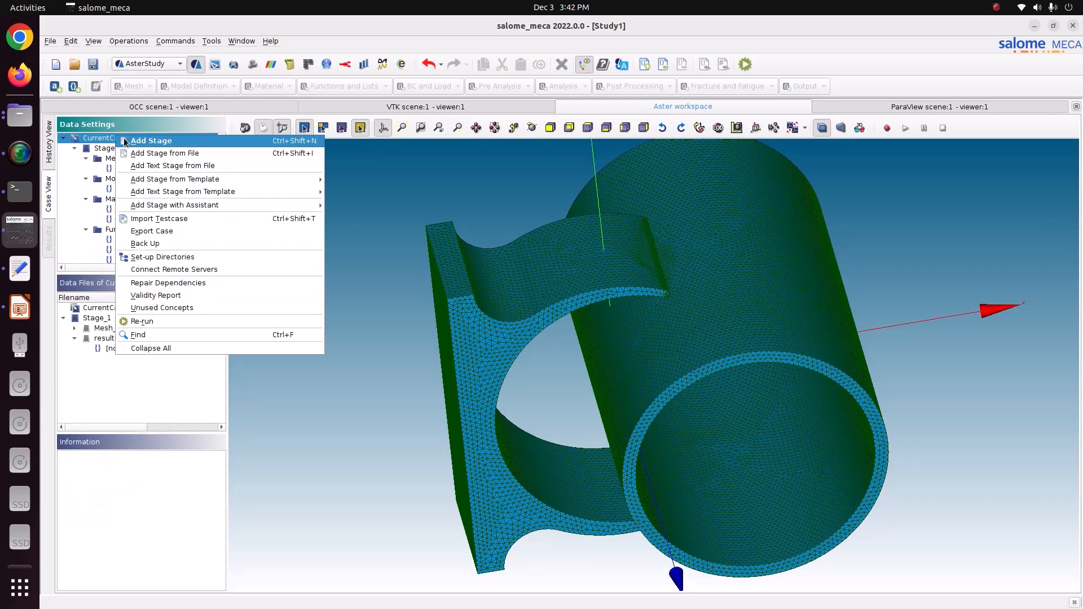
left_click(153, 140)
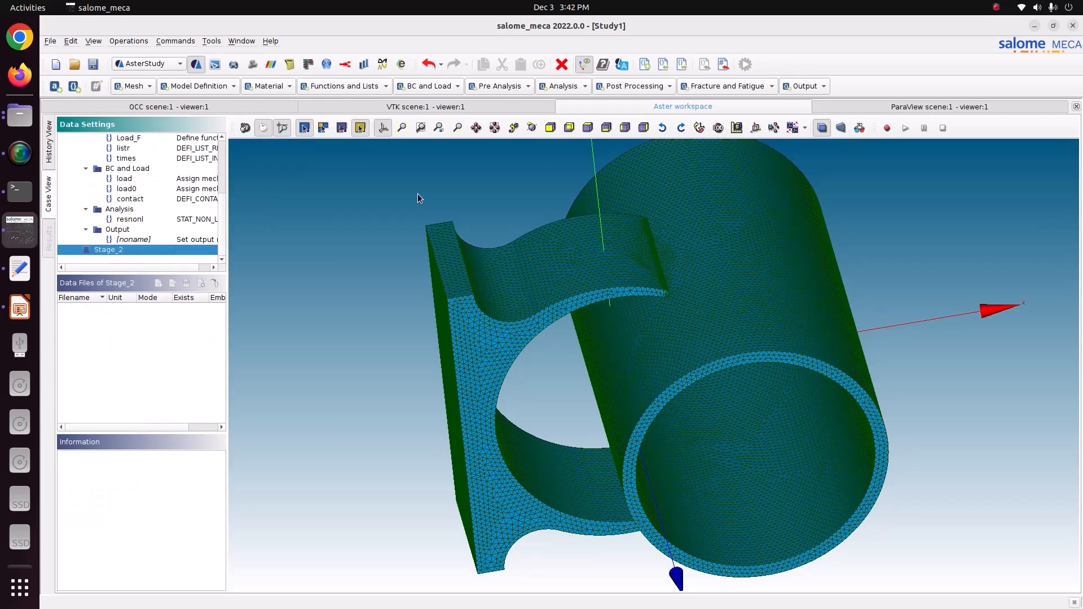
Add a CALC_CHAMP command to Stage_2 that reuses the input object, with CONTRAINTE, CRITERES and FORCE enabled
left_click(619, 88)
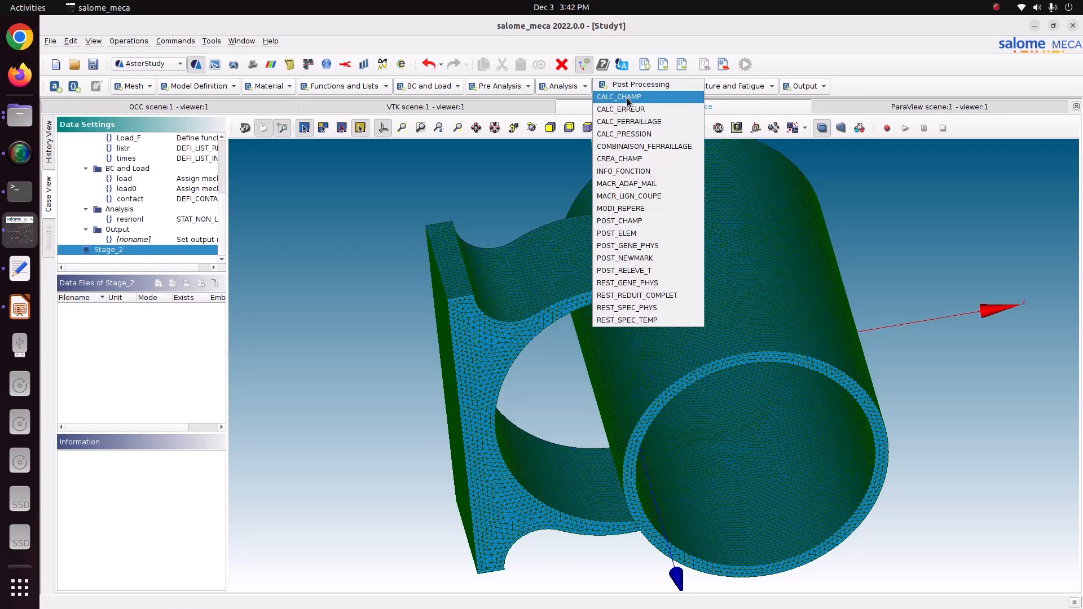
left_click(620, 97)
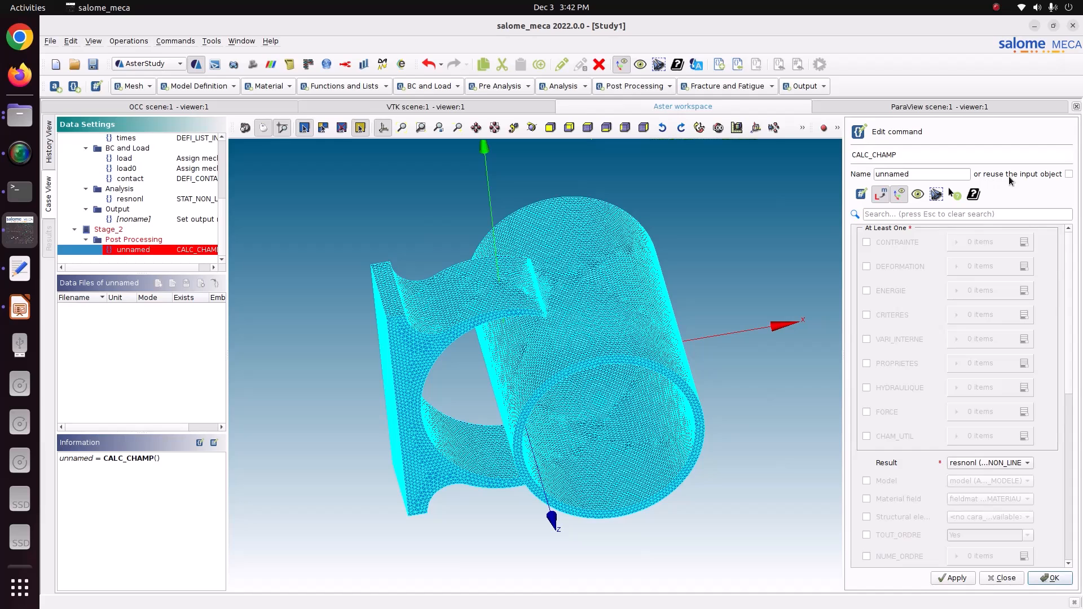
left_click(1068, 173)
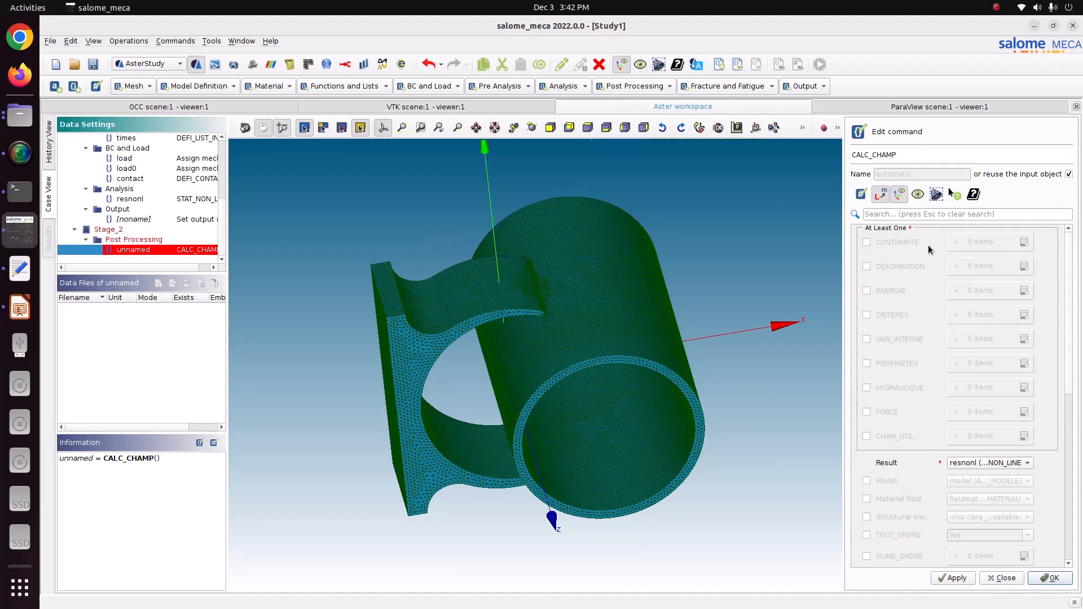
left_click(898, 244)
left_click(888, 316)
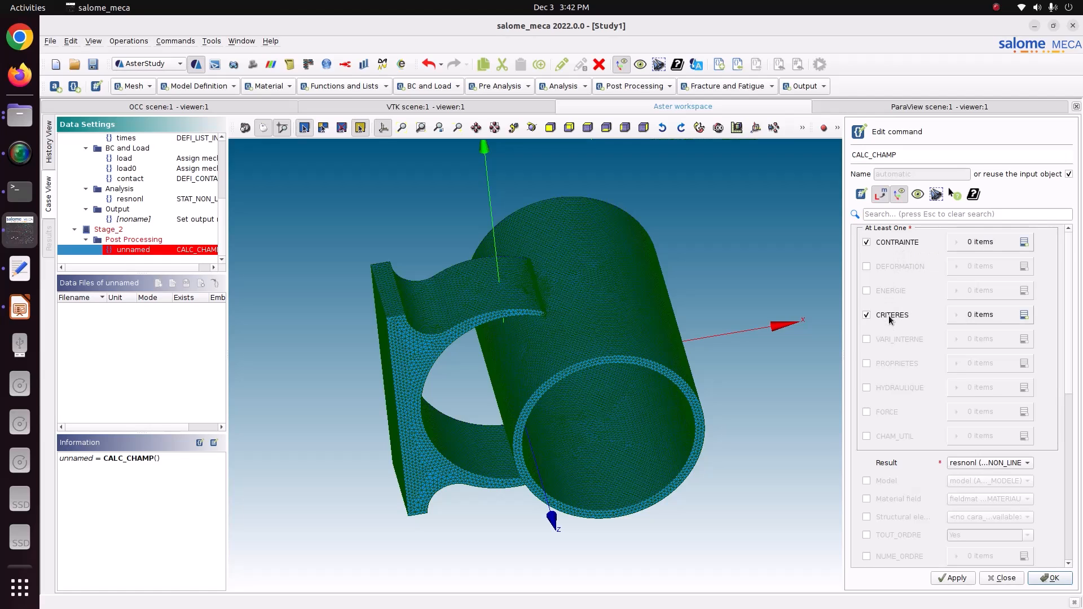
left_click(886, 416)
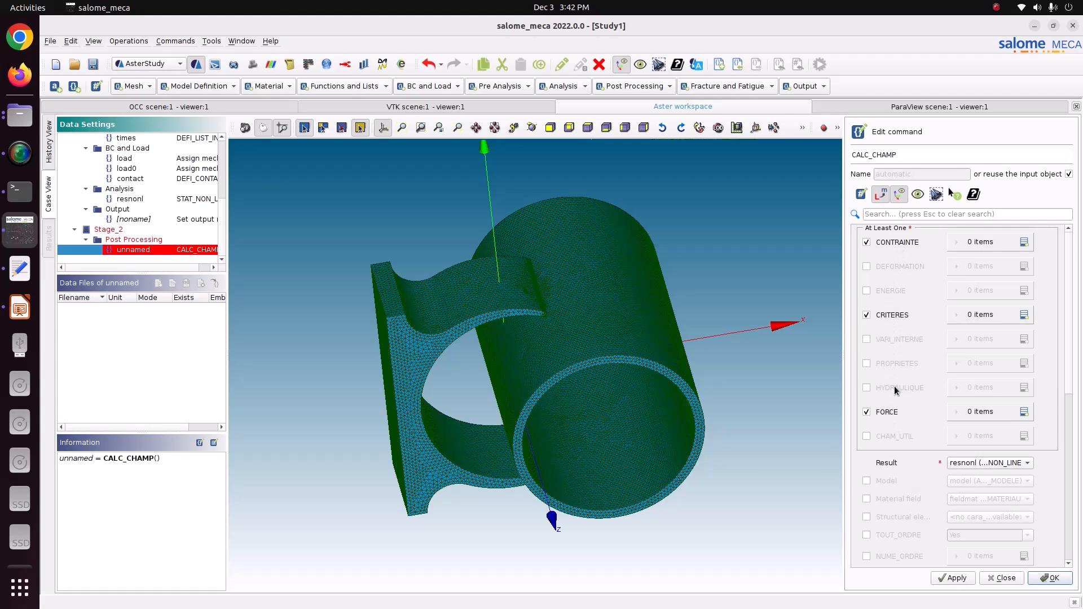
Add two CONTRAINTE entries to CALC_CHAMP and set them to SIGM_ELNO and SIGM_NOEU
left_click(1024, 242)
left_click(1025, 243)
left_click(985, 267)
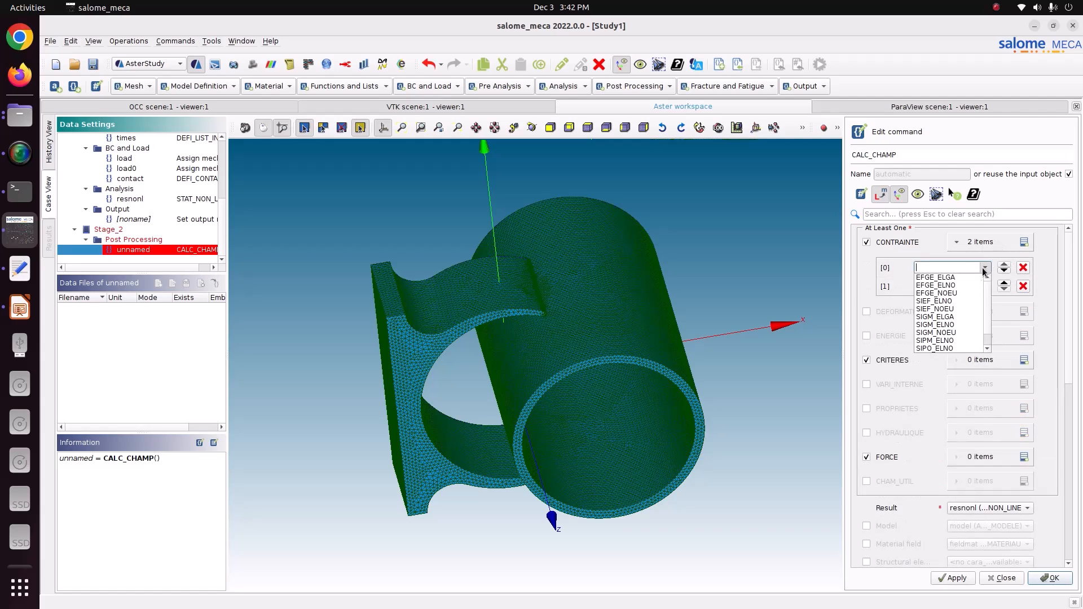
left_click(945, 325)
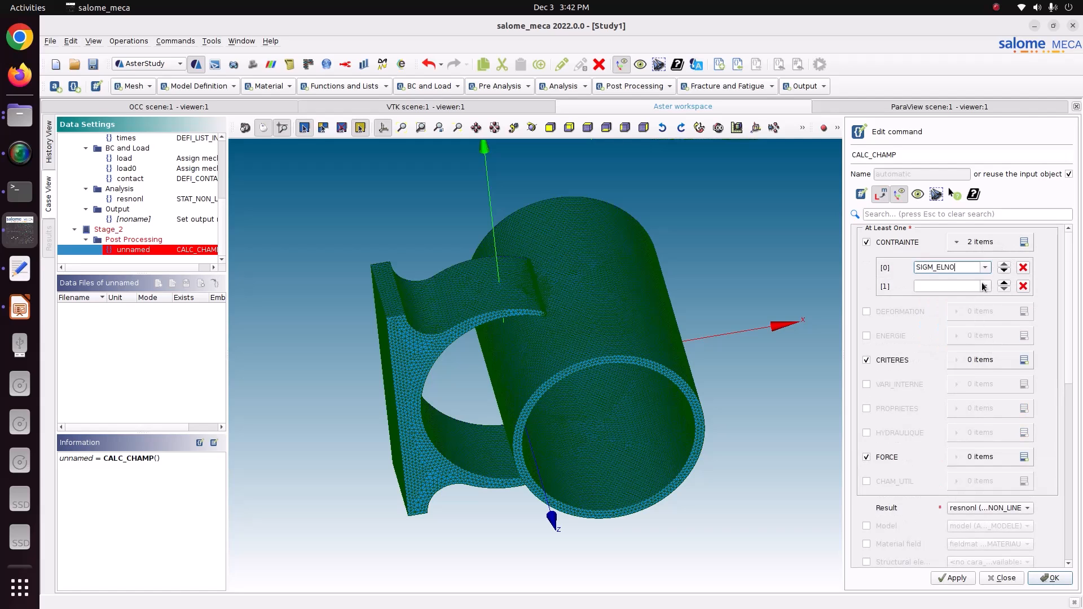
left_click(984, 286)
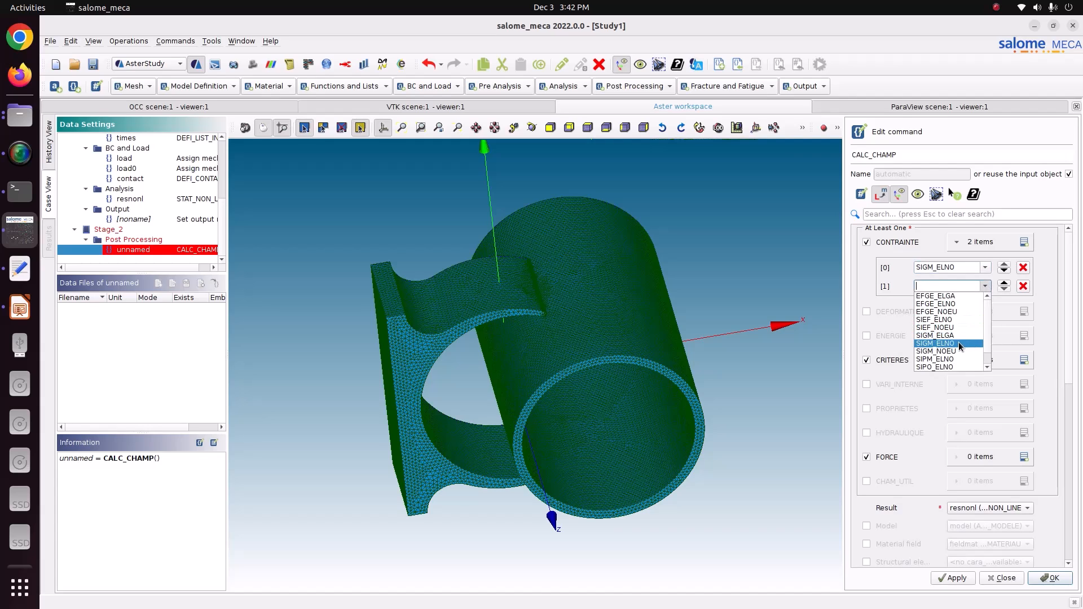
left_click(959, 342)
left_click(985, 287)
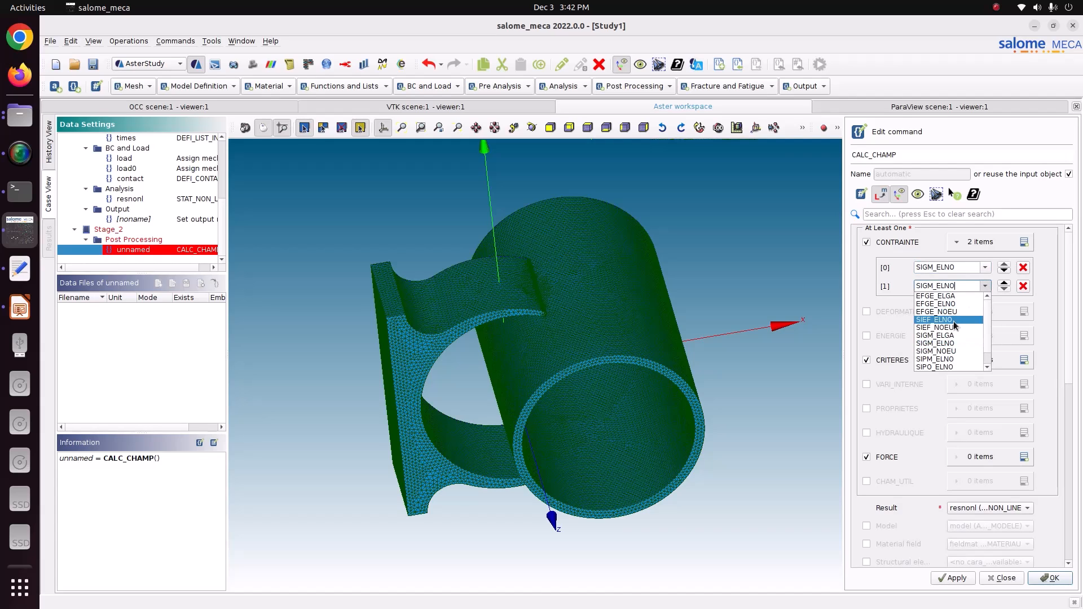
left_click(952, 352)
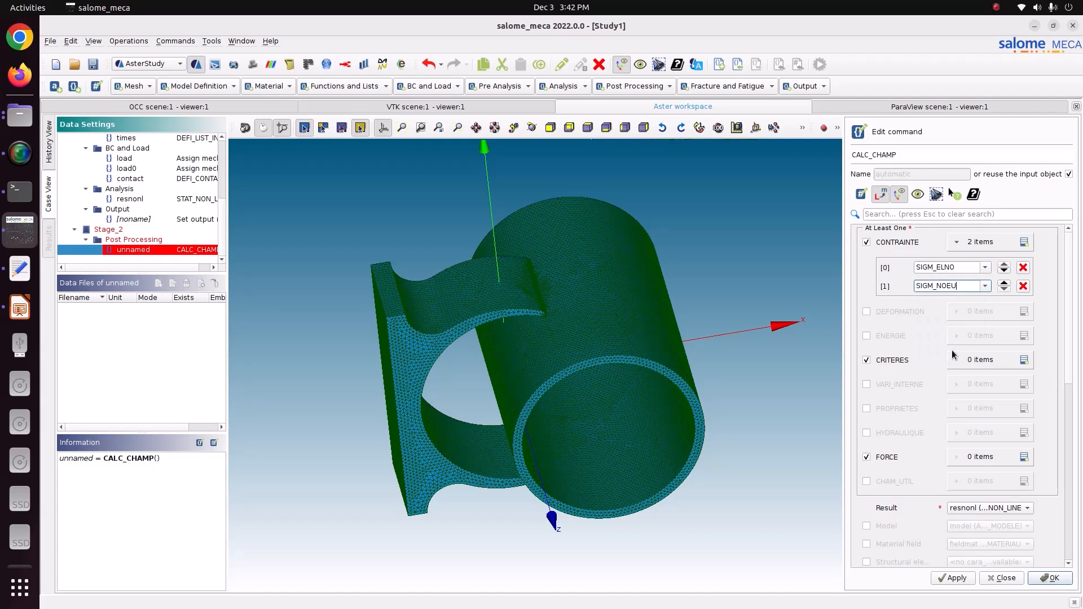
Add two CRITERES entries to CALC_CHAMP and set them to SIEQ_ELNO and SIEQ_NOEU
left_click(1024, 360)
left_click(984, 385)
scroll(962, 466, "down", 3)
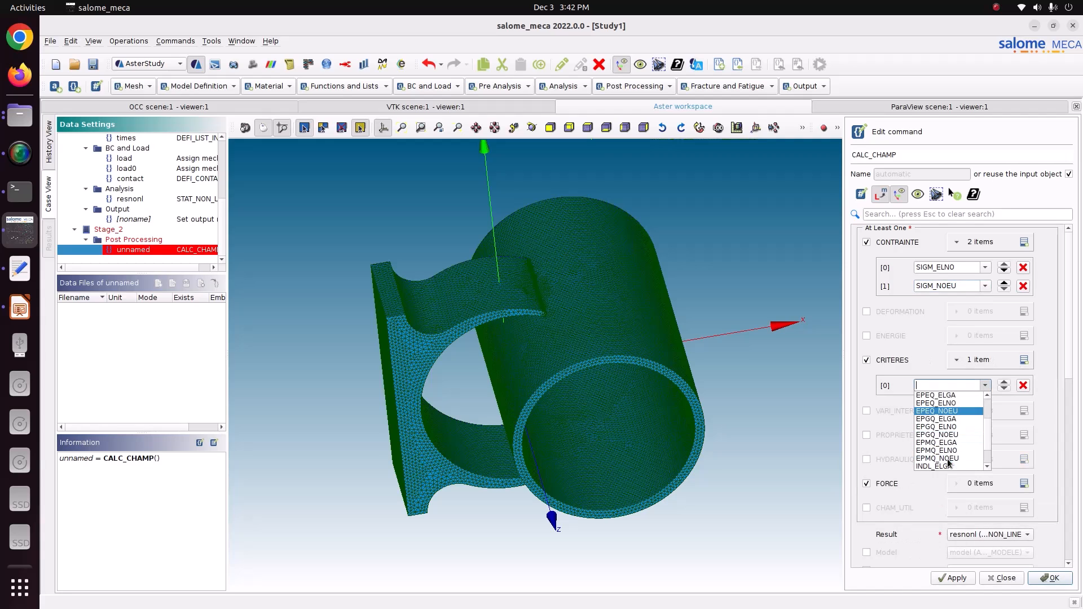
left_click(962, 459)
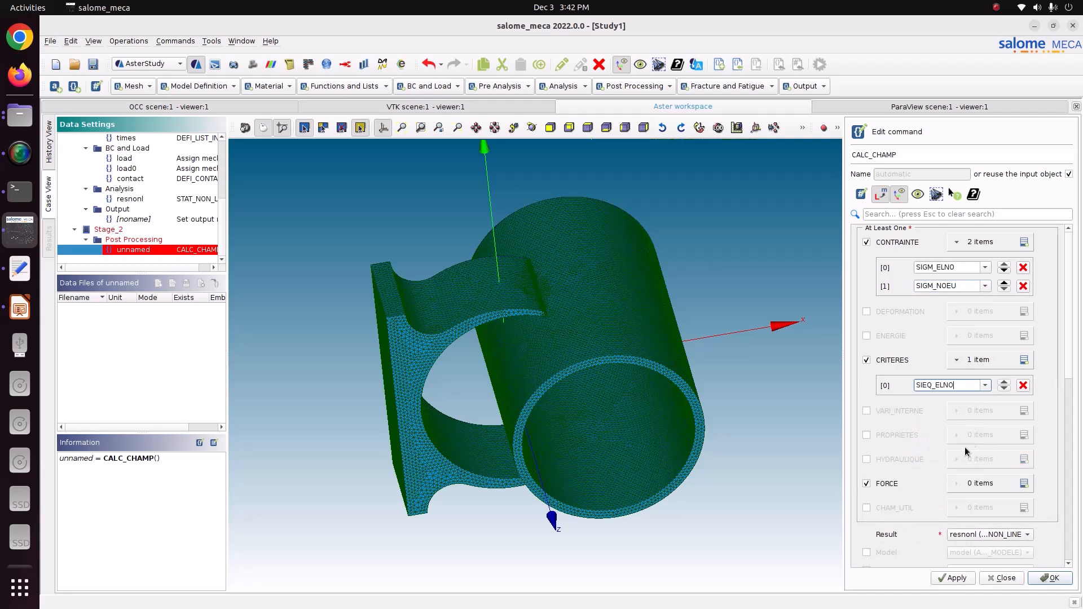
left_click(1023, 360)
left_click(984, 403)
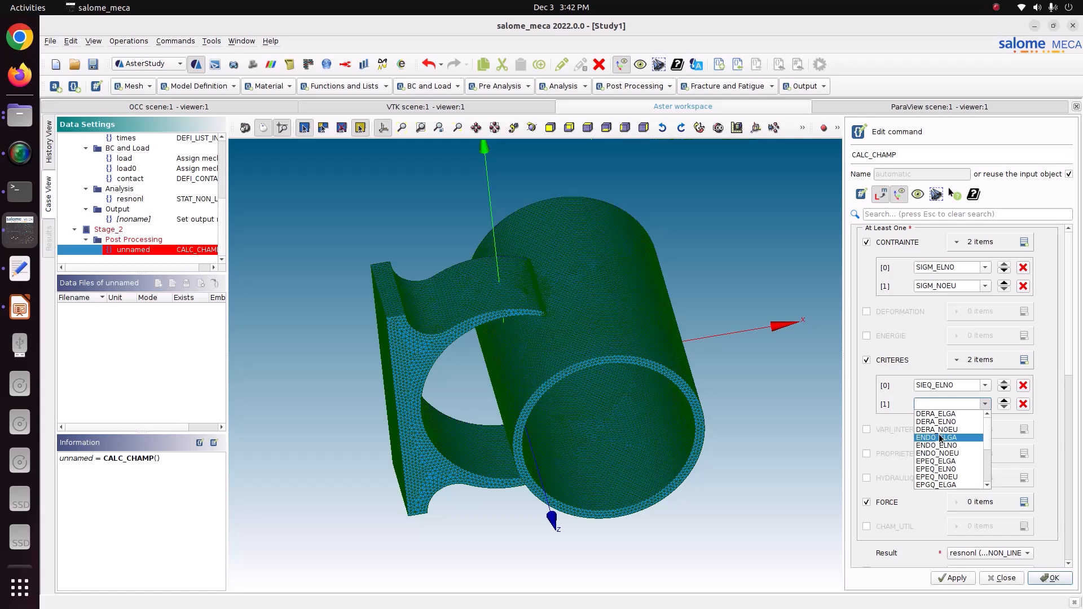
scroll(936, 438, "down", 3)
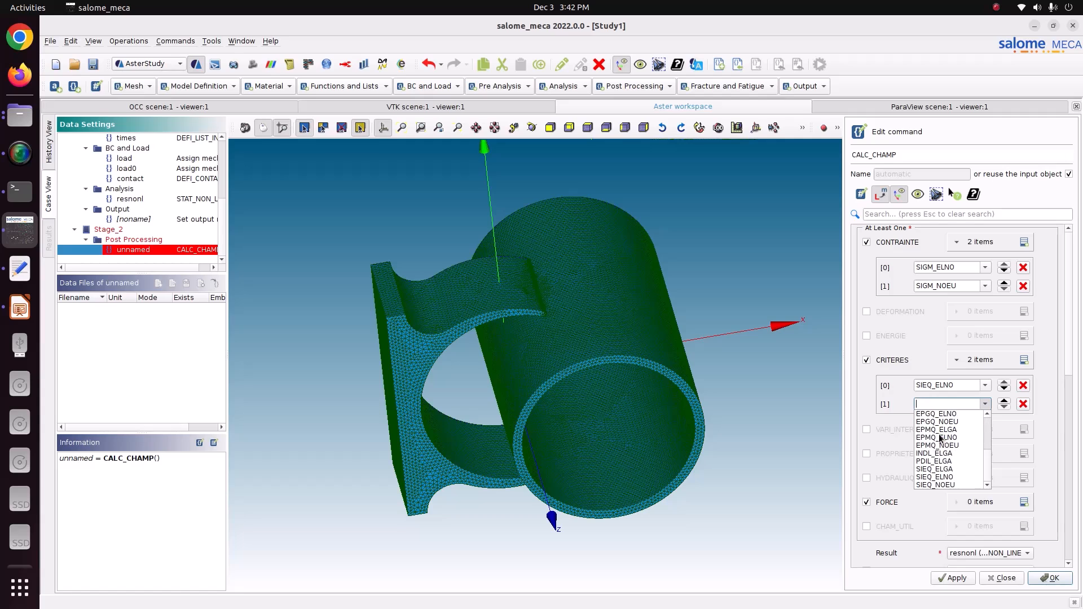
left_click(952, 484)
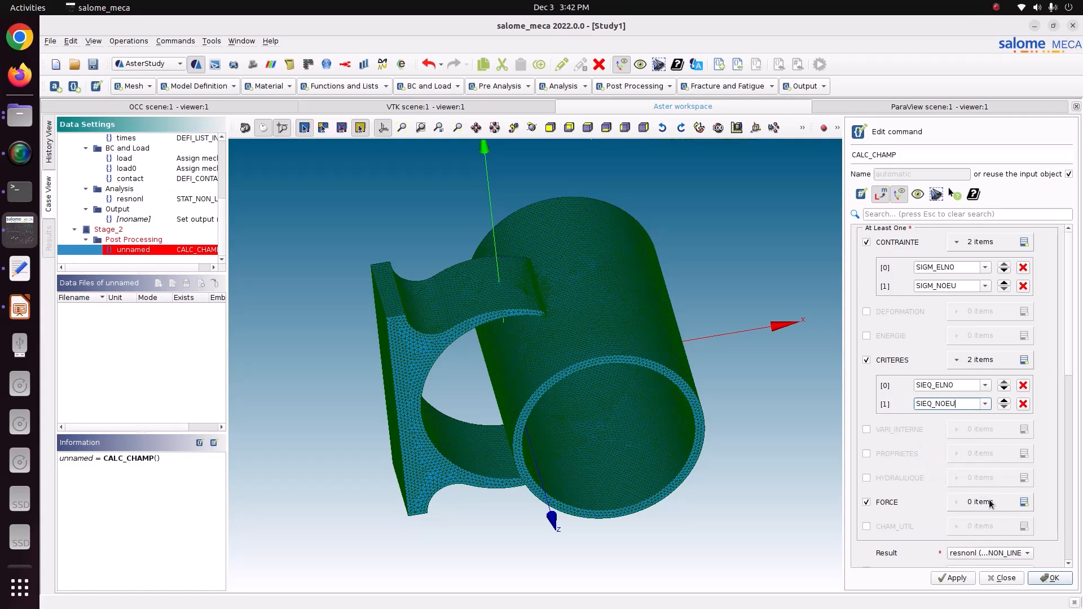
Add one FORCE entry to CALC_CHAMP and set it to REAC_NODA
left_click(1024, 502)
left_click(986, 528)
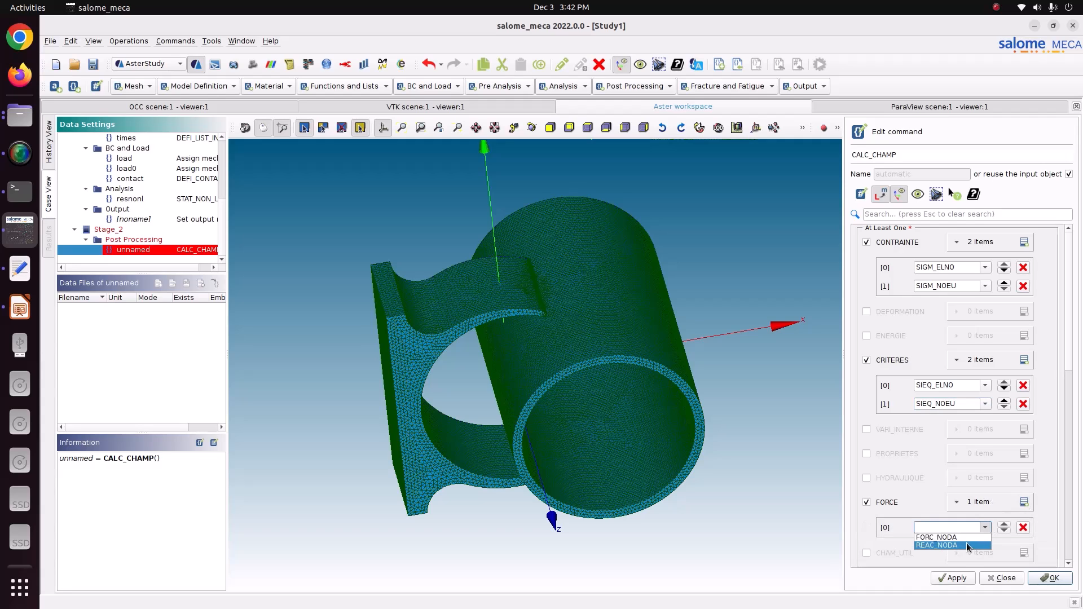
left_click(968, 546)
Enable the Model, Material field and Time step list (listr) options in CALC_CHAMP and store the command
scroll(1016, 522, "down", 2)
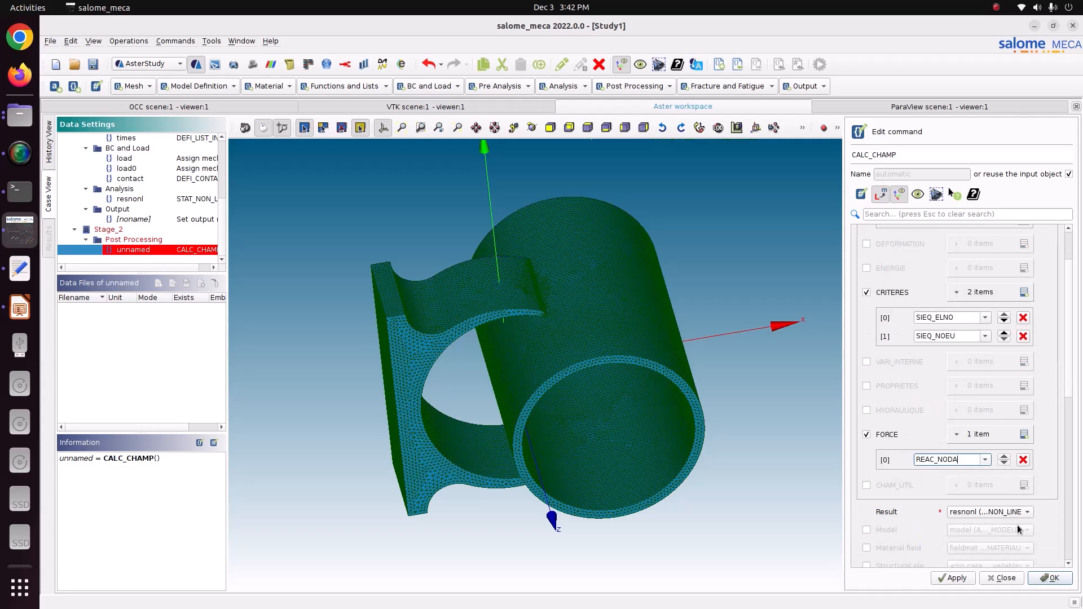
left_click(898, 542)
scroll(906, 525, "down", 7)
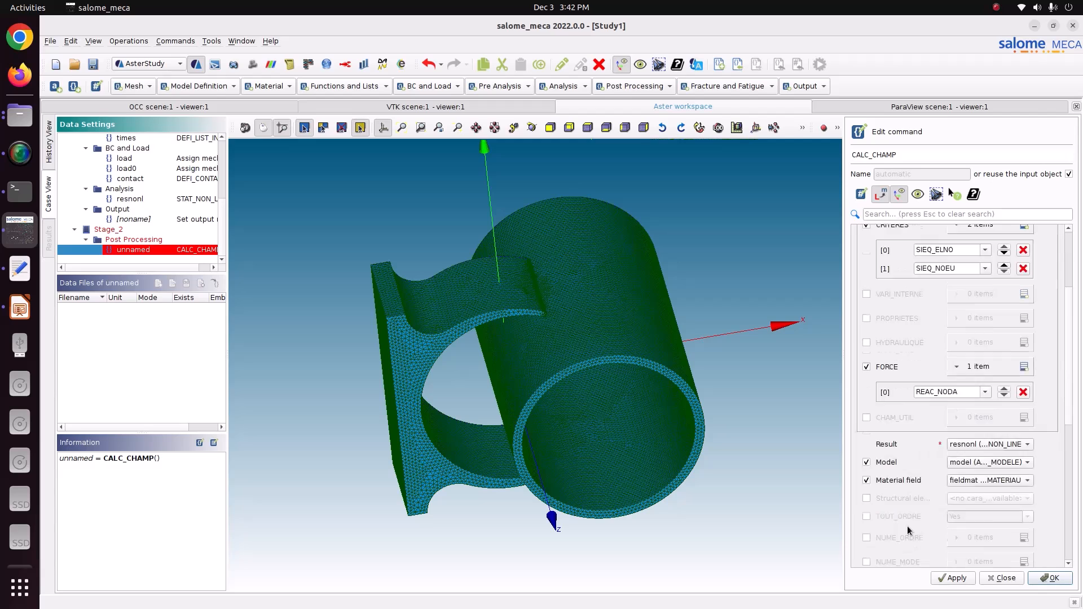
scroll(927, 520, "down", 3)
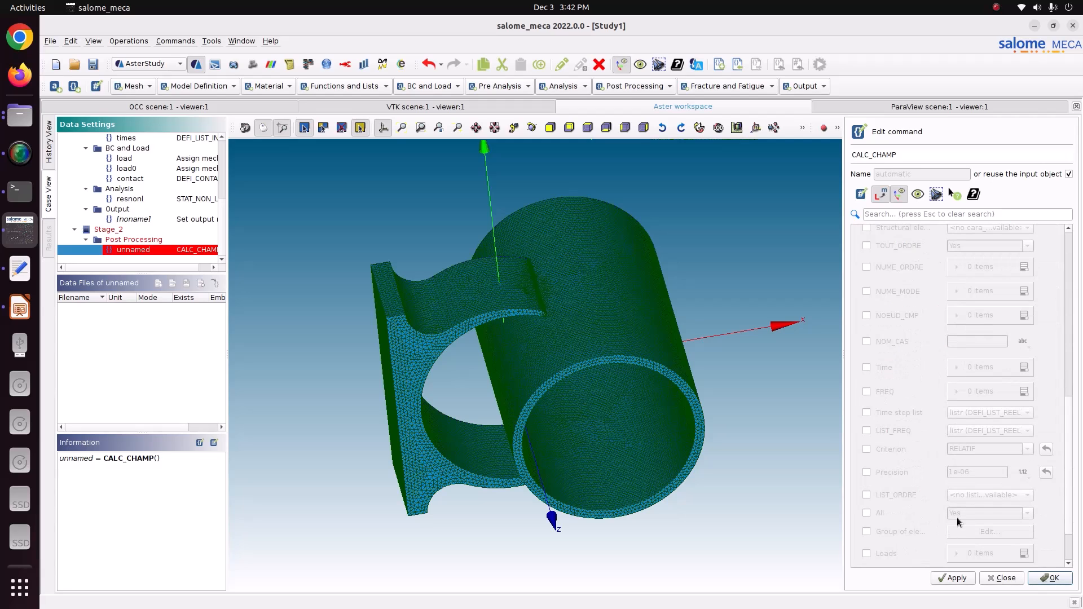
left_click(905, 416)
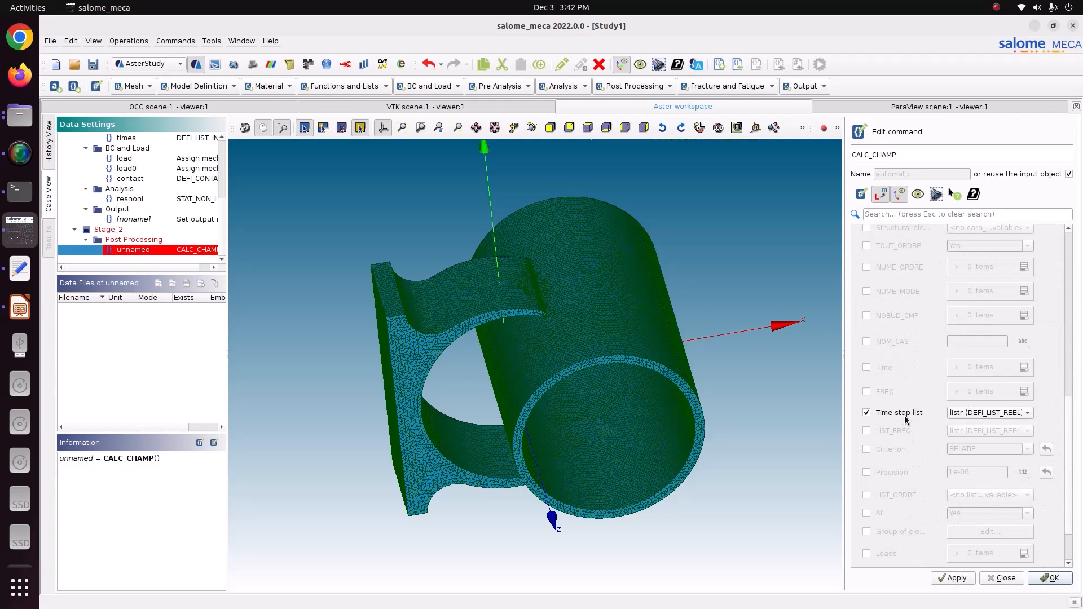
left_click(953, 578)
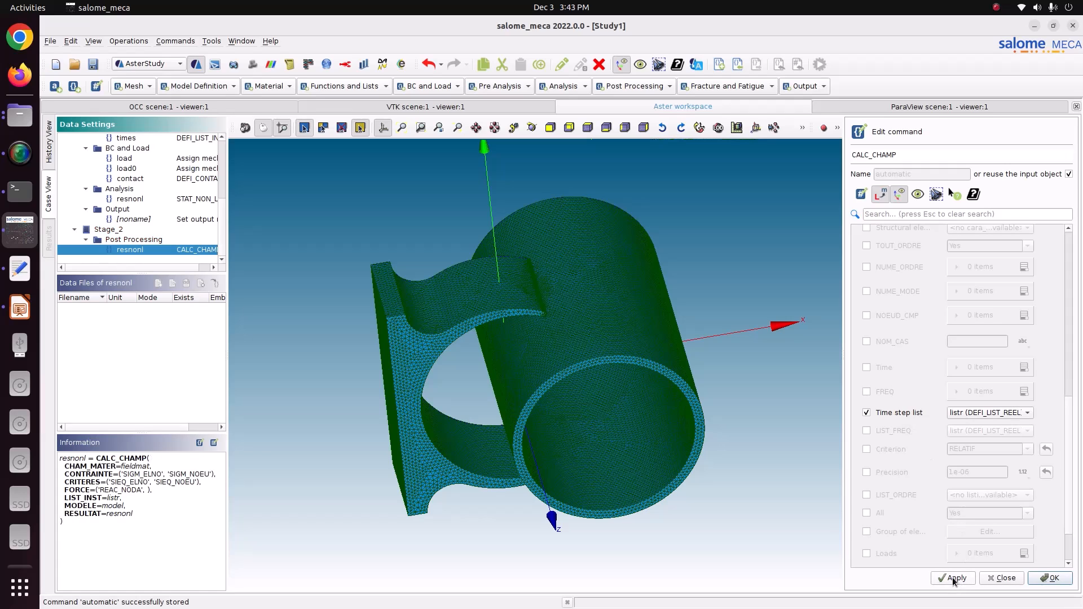
left_click(1050, 579)
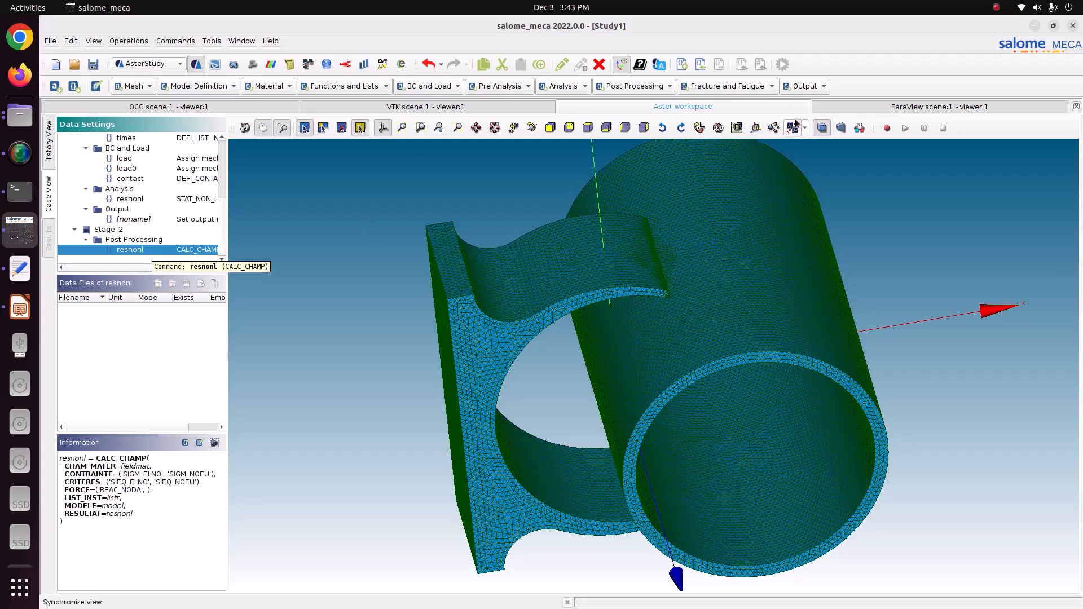
Add a Set output results command to Stage_2, writing to result1.rmed in the CODE_ASTER/49_contact_of_clamp folder
left_click(803, 86)
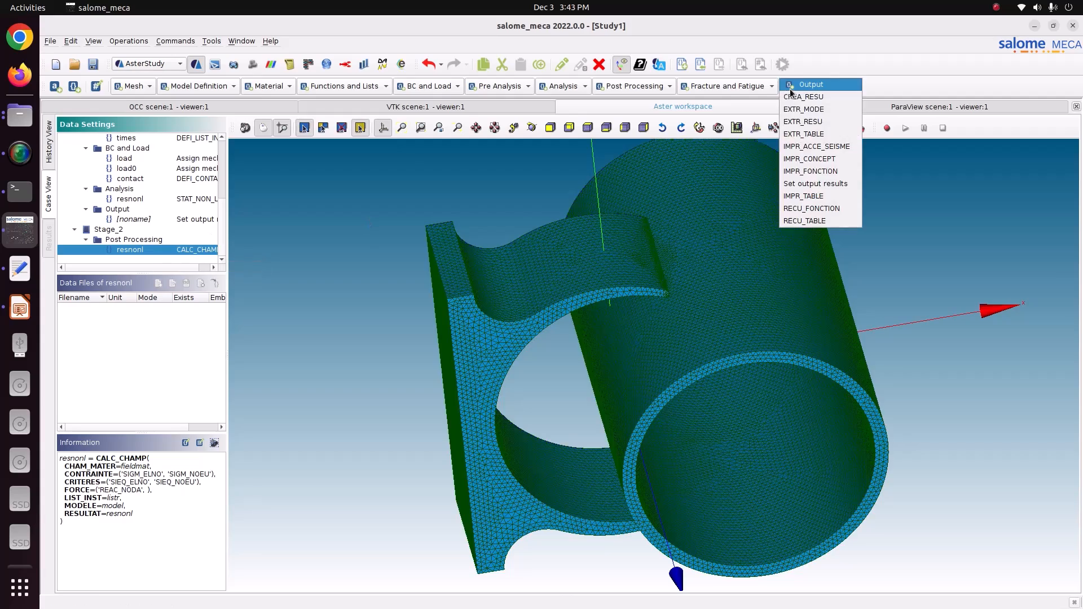
left_click(816, 185)
left_click(962, 234)
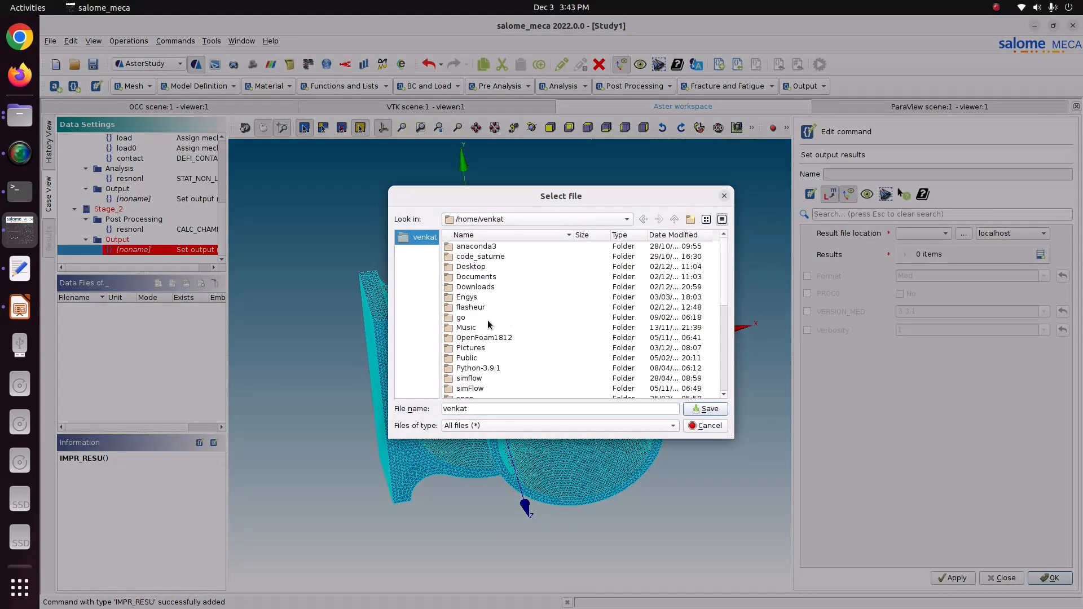
double_click(488, 348)
left_click(486, 257)
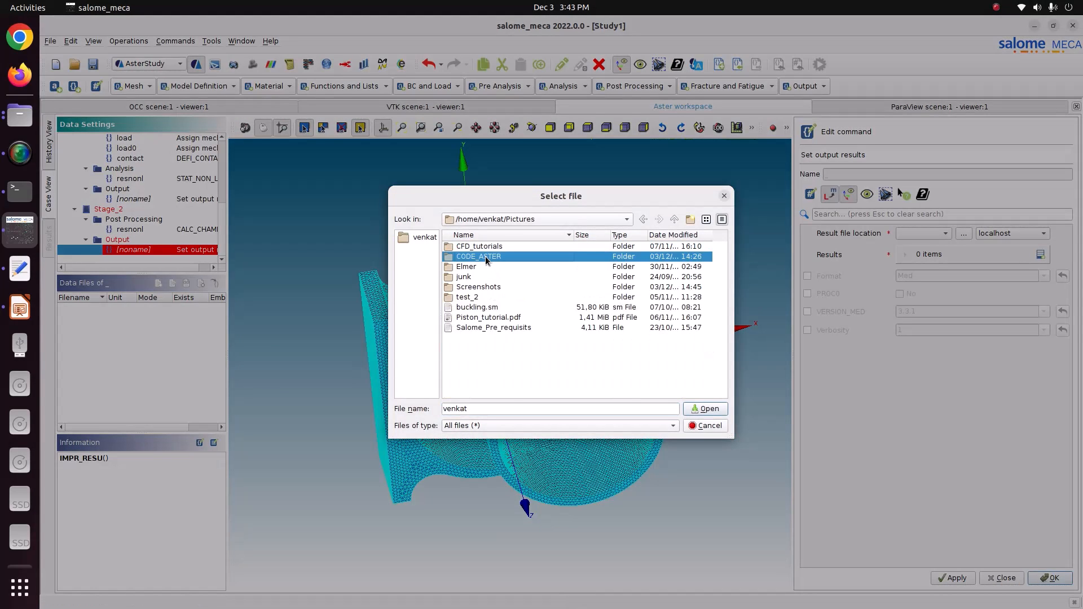
double_click(486, 257)
left_click(495, 278)
double_click(496, 277)
left_click_drag(484, 411, 388, 384)
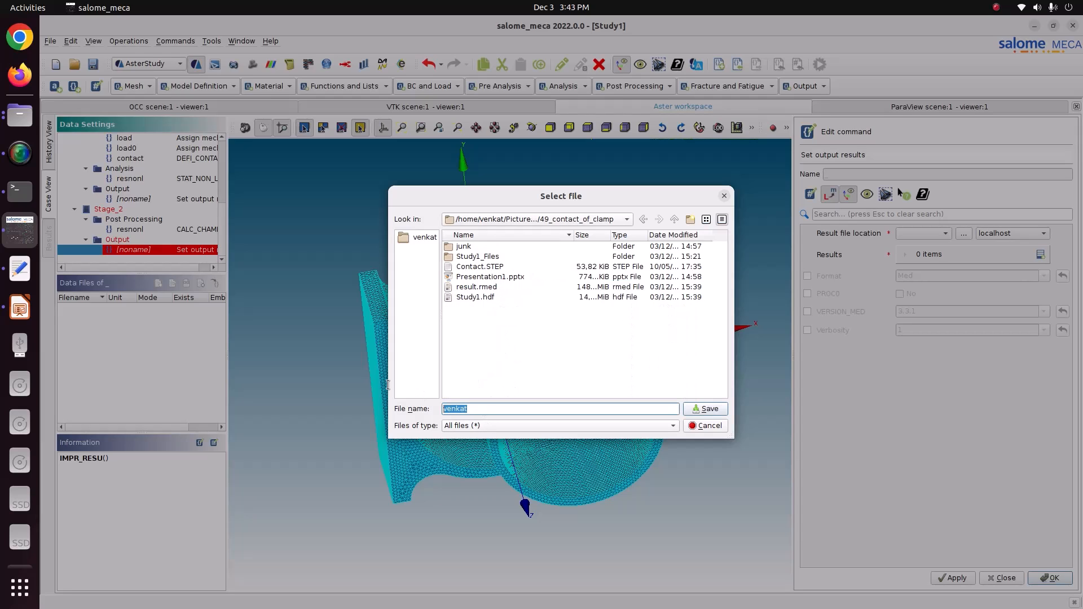
type("result1.rmed")
key("Return")
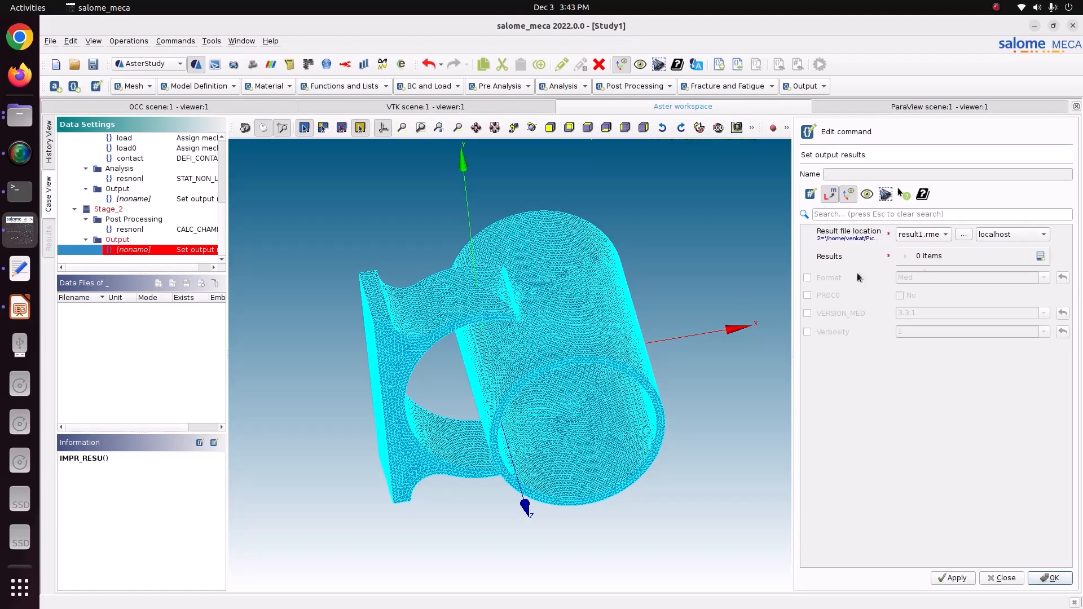
Add a Results entry with the mesh, the resnonl (CALC_CHAMP) result and TOUT_CHAM set to Yes
left_click(1040, 256)
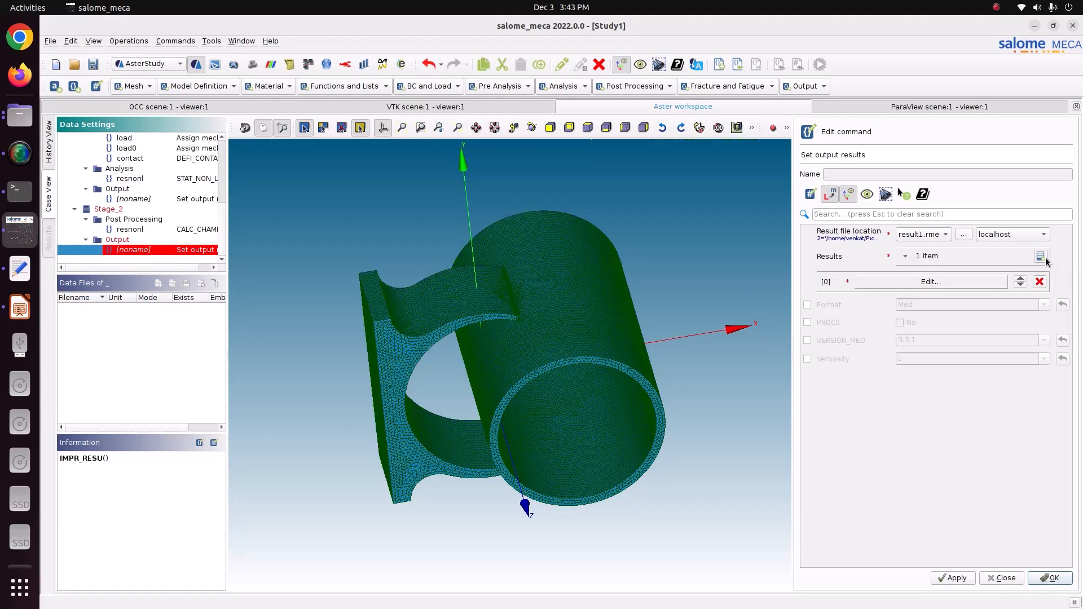
left_click(930, 282)
left_click(831, 240)
left_click(831, 272)
left_click(938, 278)
left_click(940, 287)
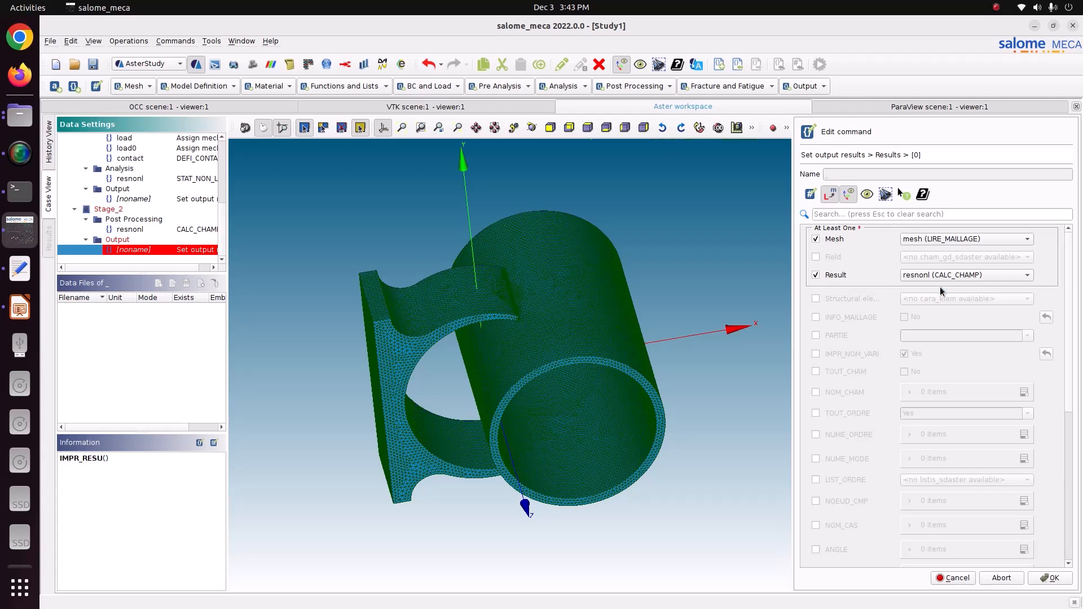
left_click(816, 372)
left_click(904, 372)
left_click(1052, 579)
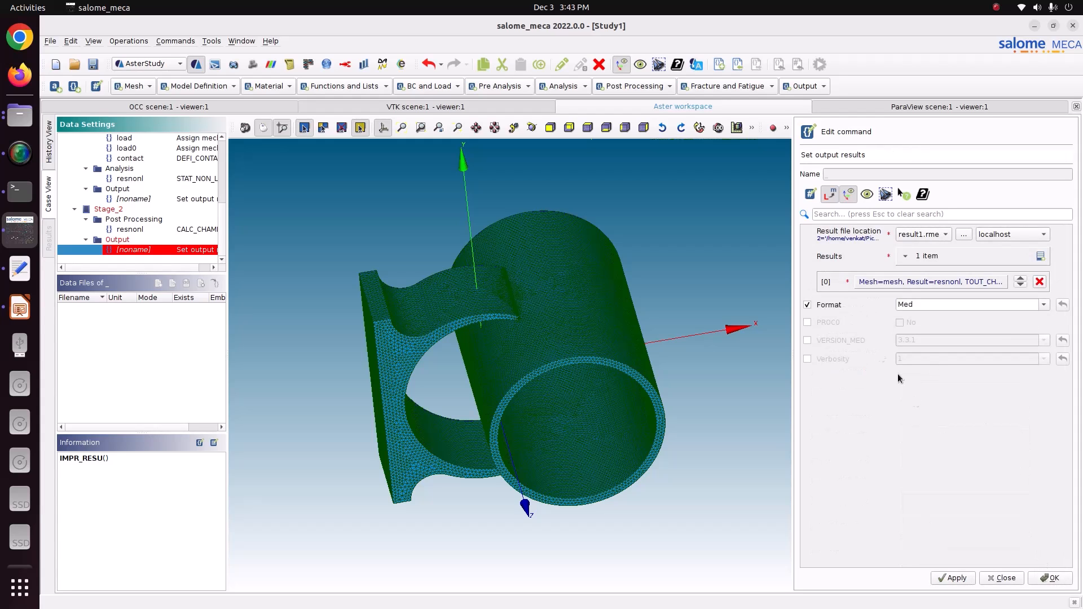
Store the output command with the Med format enabled and save the study
left_click(957, 579)
left_click(1053, 579)
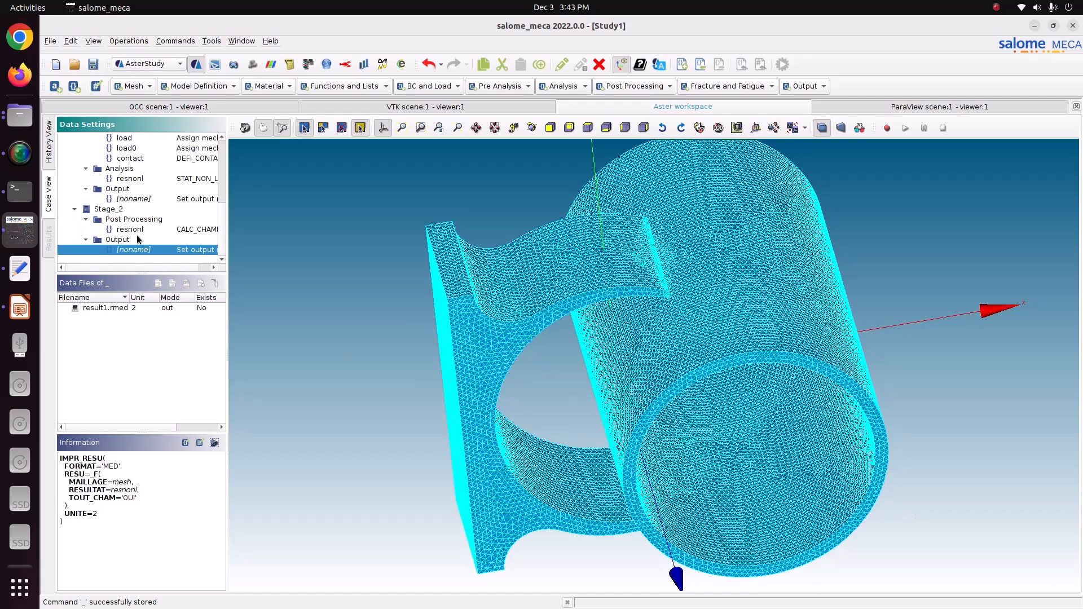
left_click(92, 64)
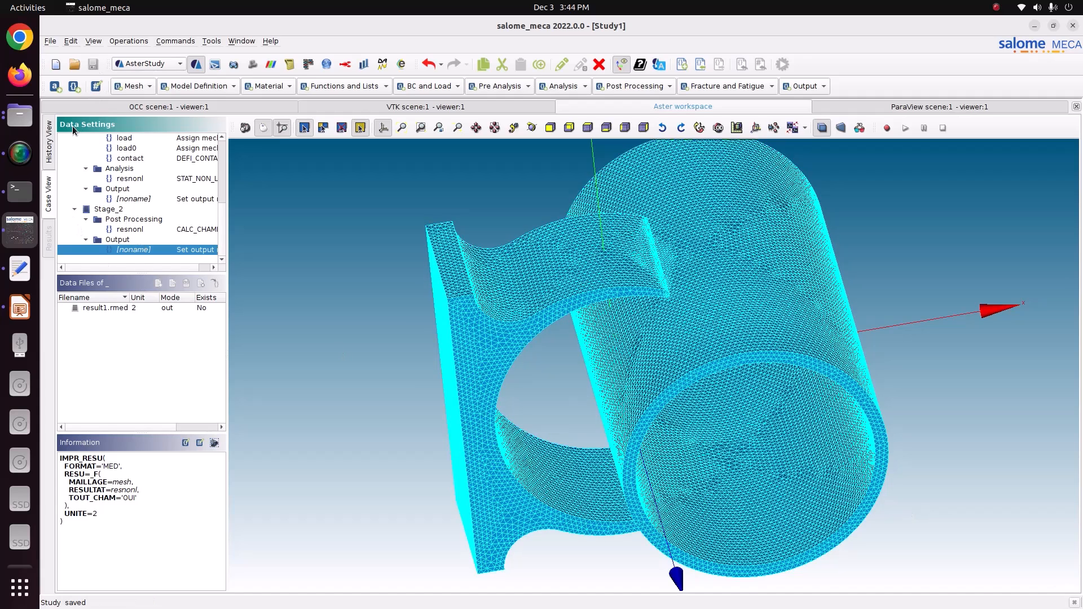
Run Stage_2 of the current case in the case history, reusing the Stage_1 results
left_click(49, 158)
left_click(99, 118)
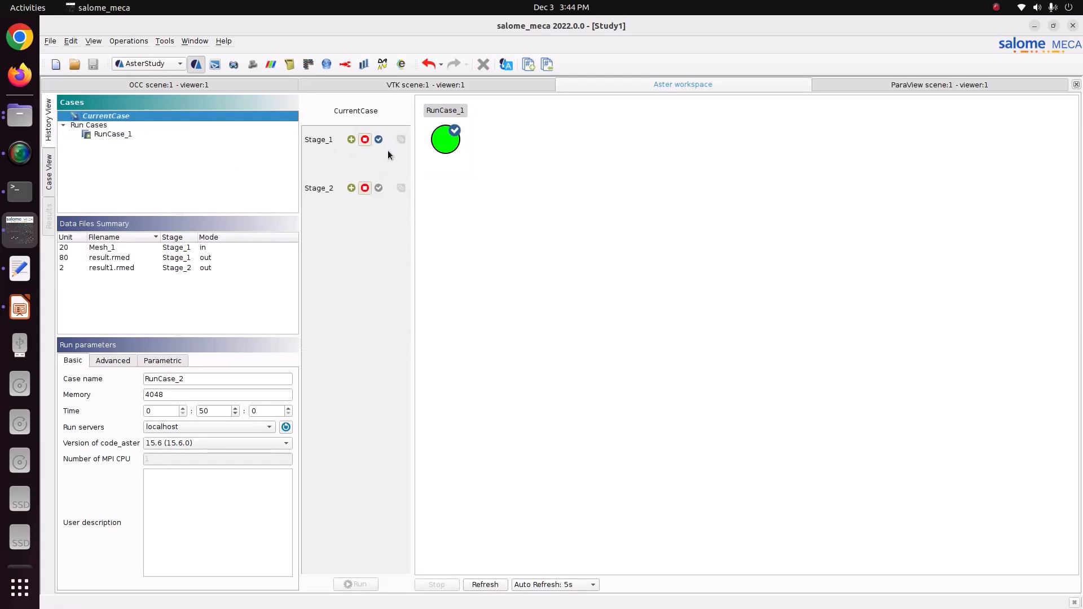
left_click(455, 136)
mouse_move(437, 141)
left_click(350, 188)
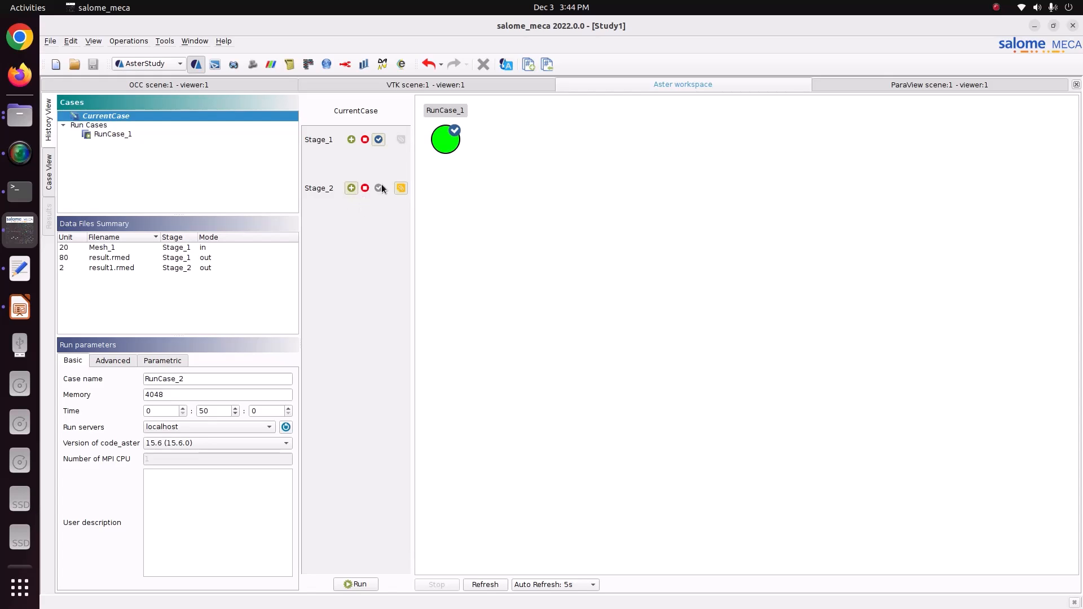
left_click(359, 585)
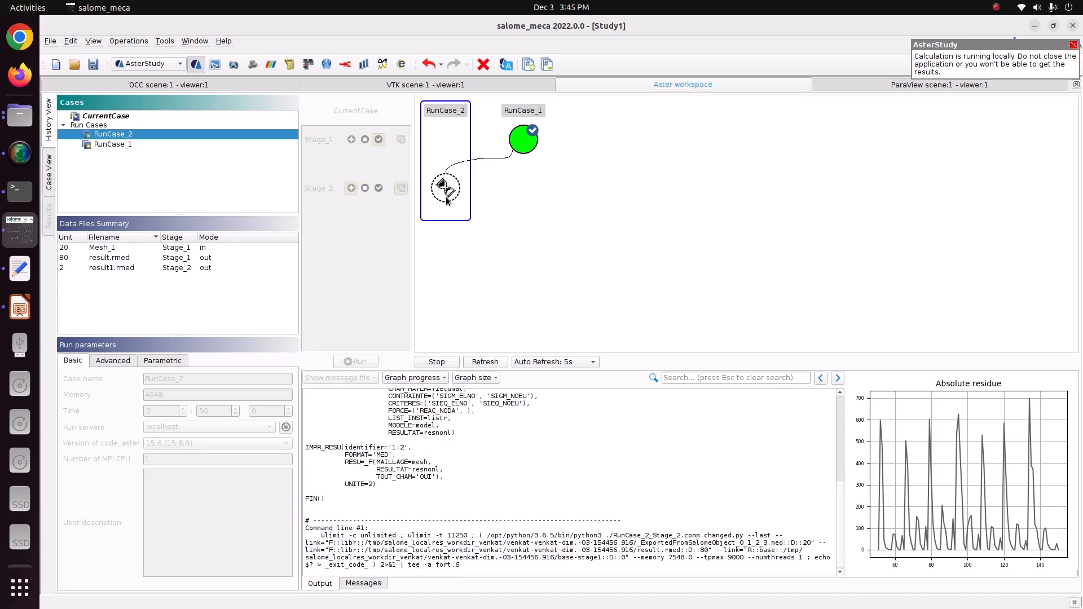
Examine the RunCase_2 output log through to its end and save the study
mouse_move(446, 200)
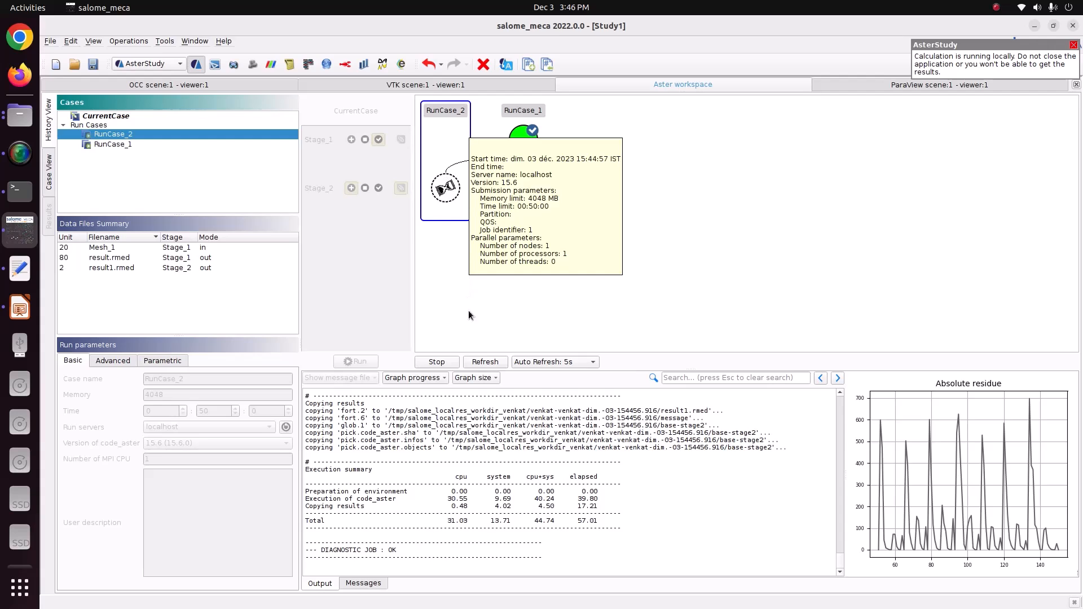
scroll(489, 455, "up", 8)
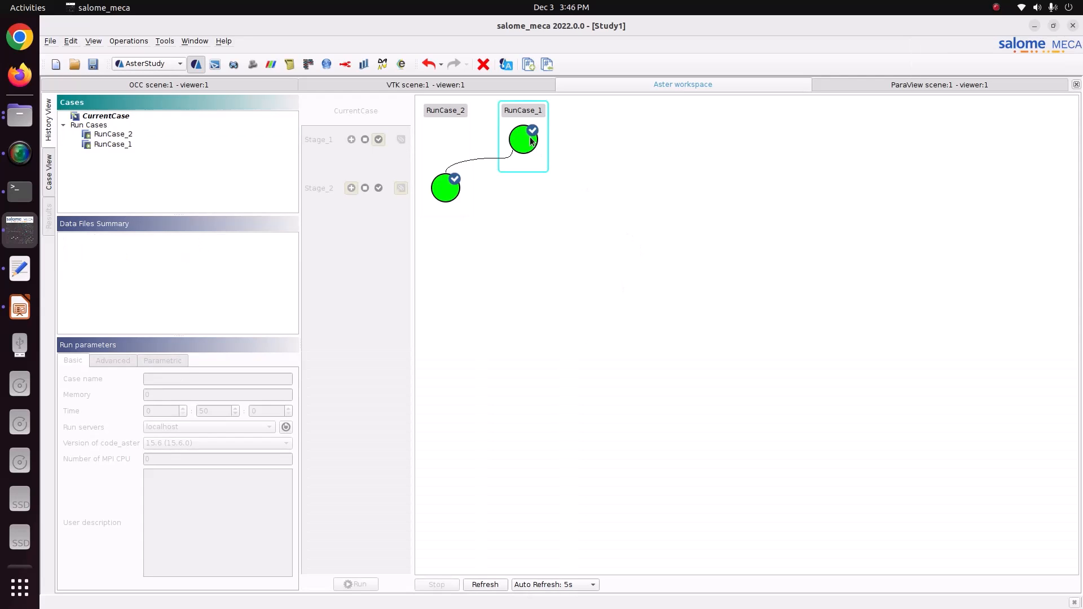
left_click(458, 192)
scroll(452, 567, "down", 5)
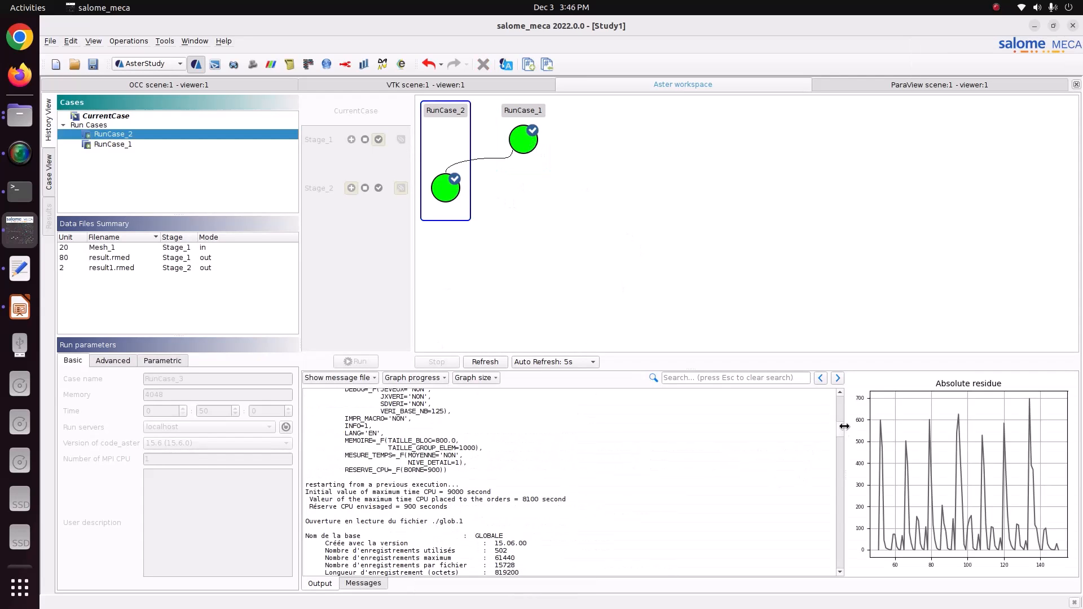
left_click_drag(845, 435, 829, 583)
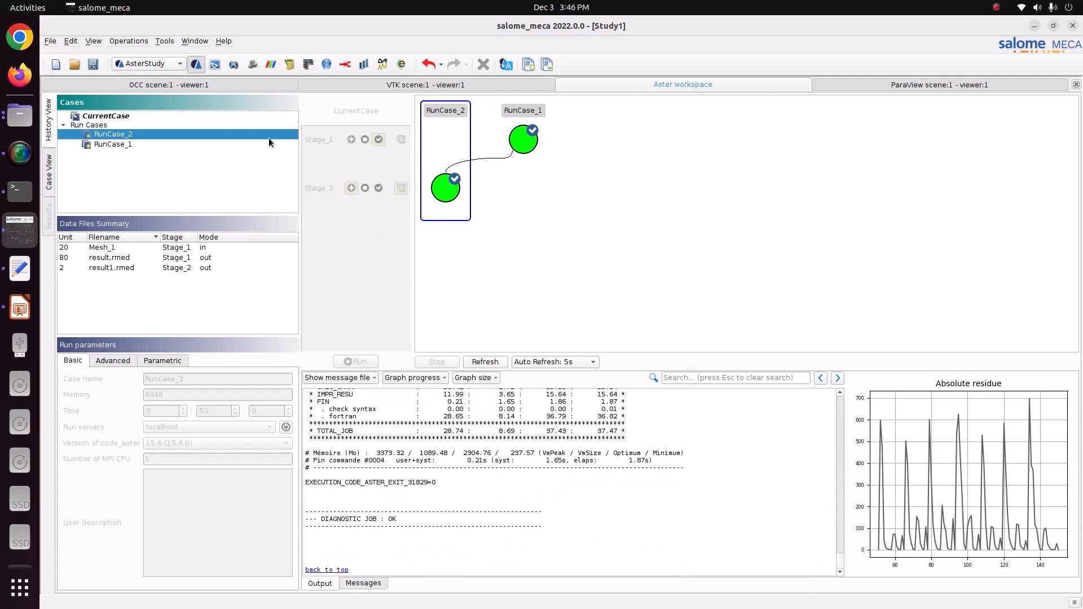
left_click(93, 64)
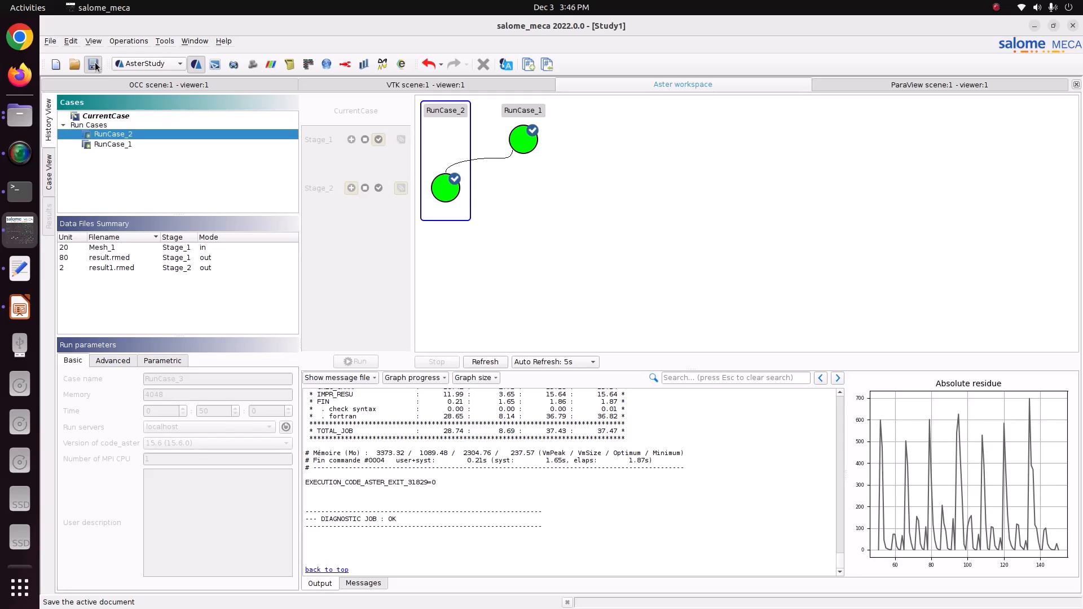
Switch to the ParaVIS module and load result1.rmed into the pipeline
left_click(148, 63)
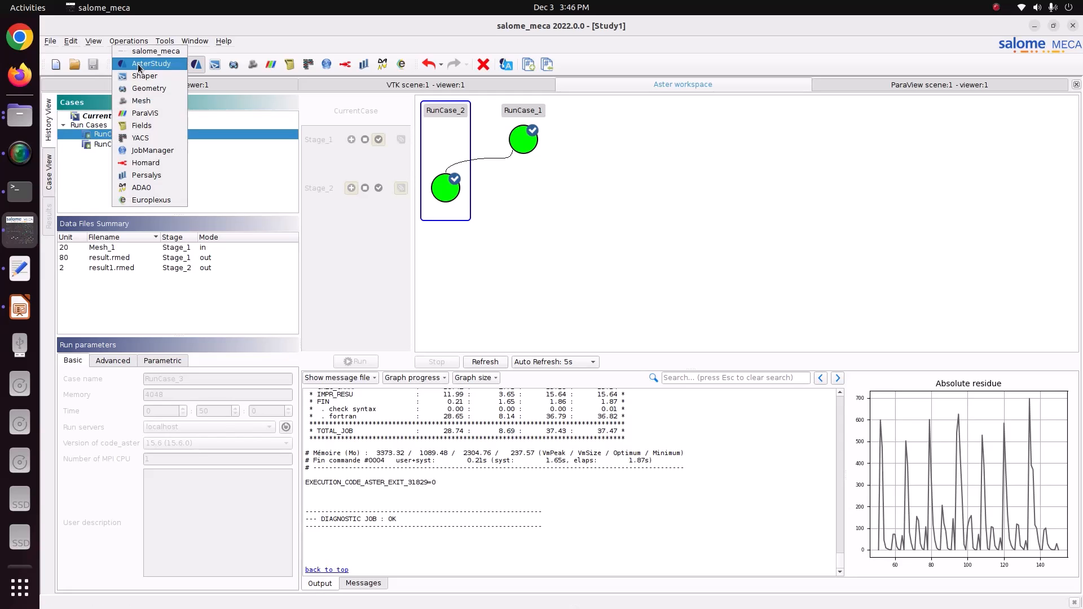
left_click(148, 113)
right_click(89, 138)
left_click(106, 138)
left_click(464, 299)
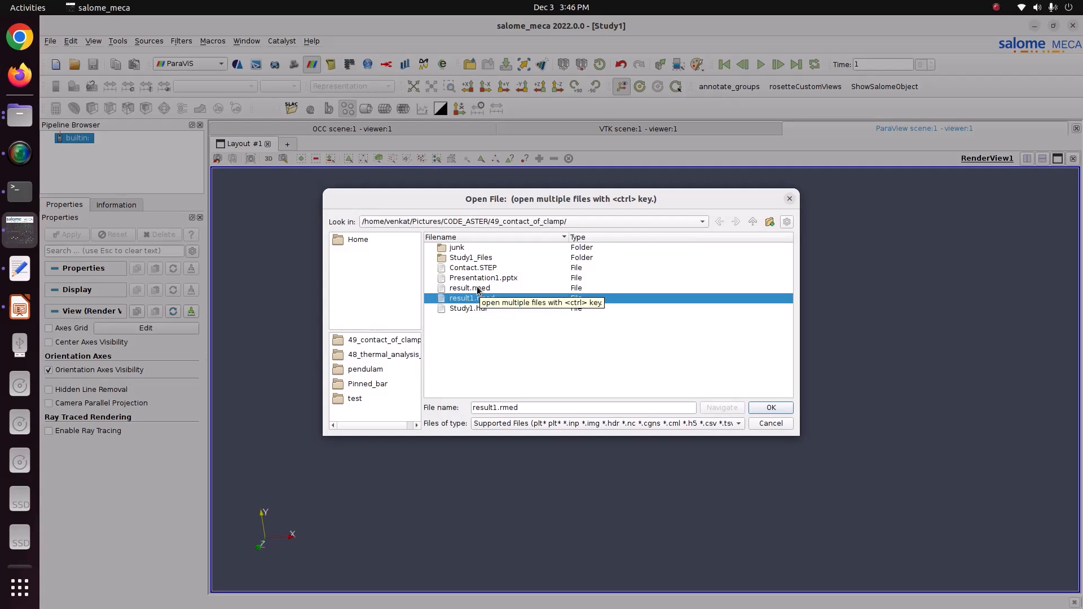
left_click(770, 407)
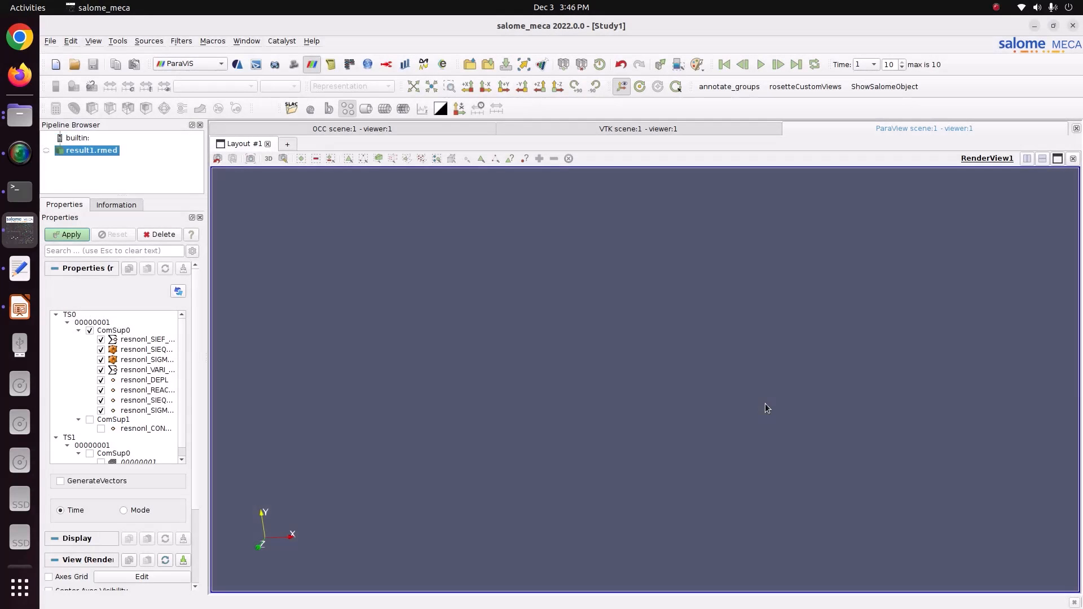
left_click(66, 235)
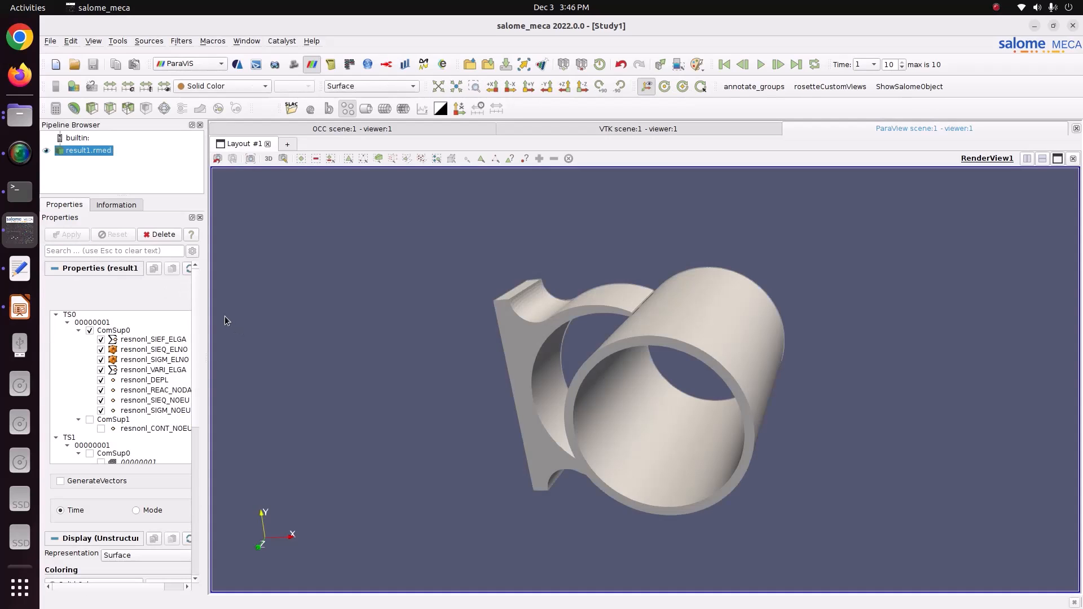
Color the clamp and cylinder by resnonl_DEPL and play the displacement animation over the time steps
left_click_drag(211, 311, 307, 322)
left_click(223, 85)
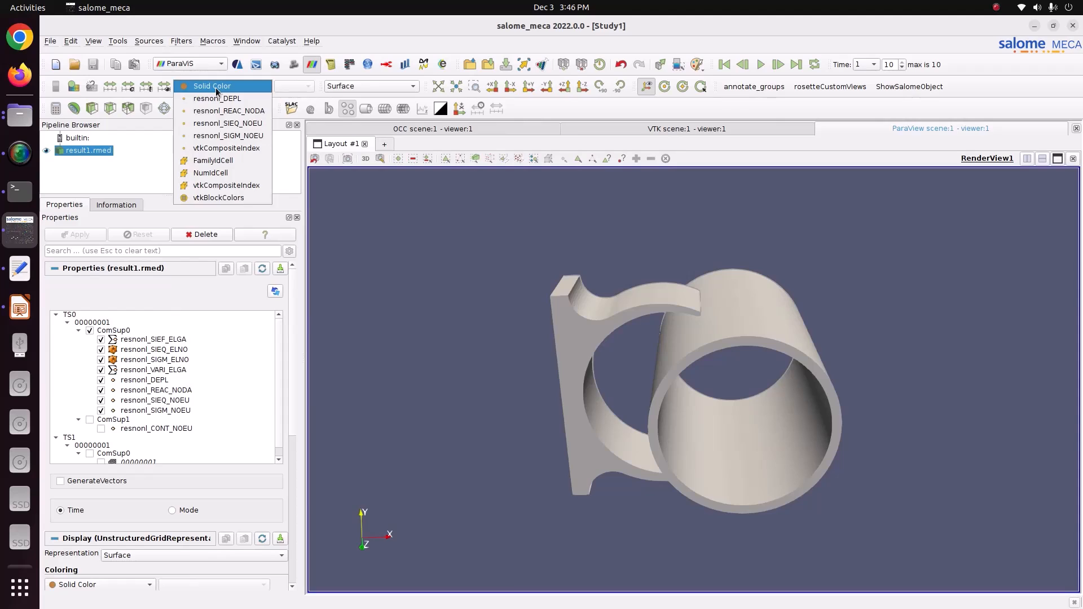
left_click(208, 97)
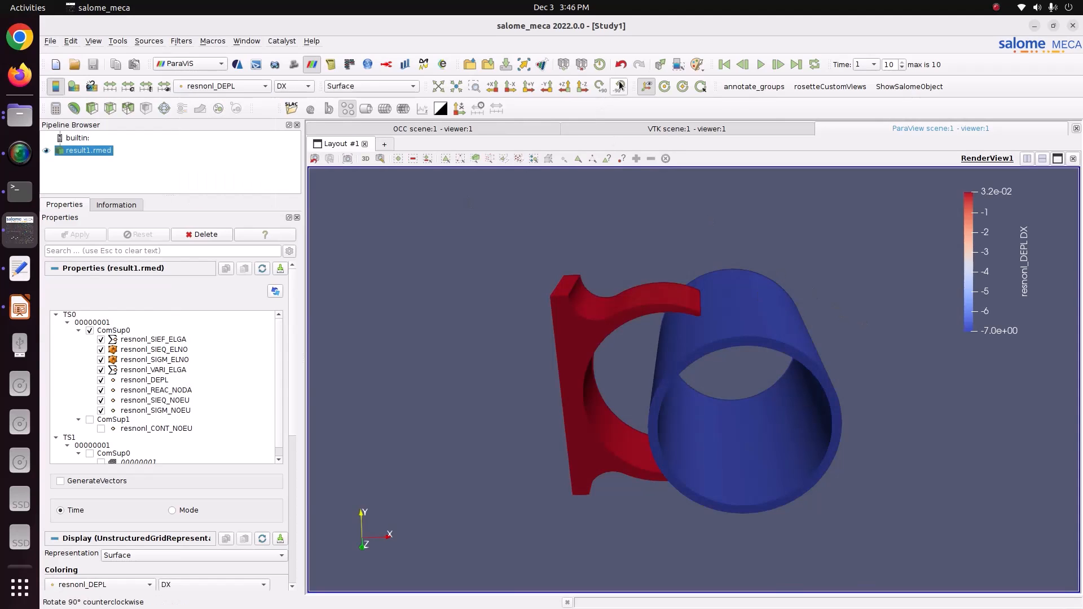
left_click(761, 65)
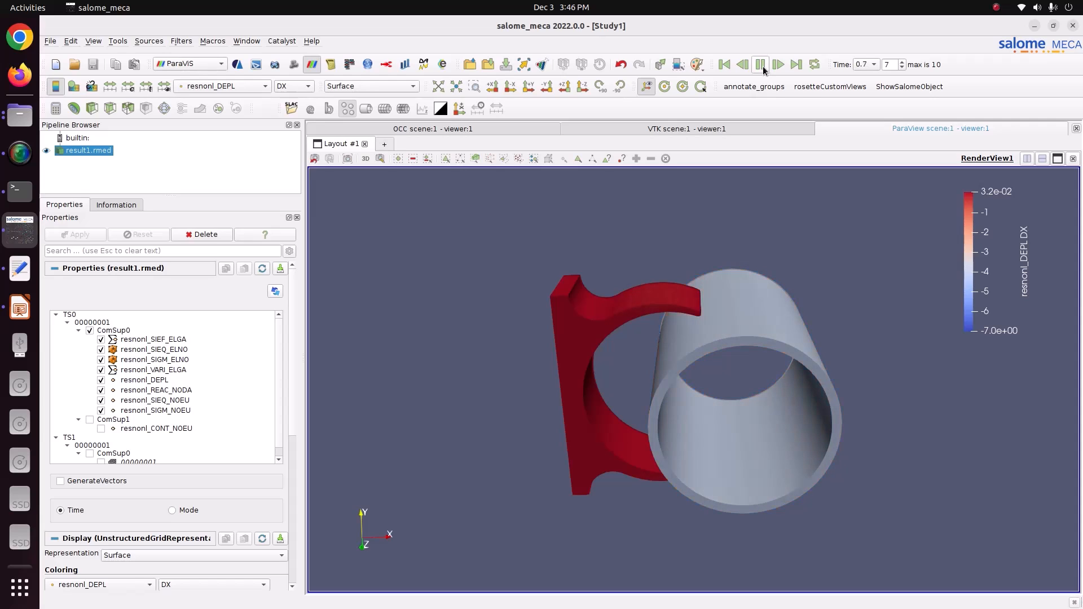
left_click(761, 65)
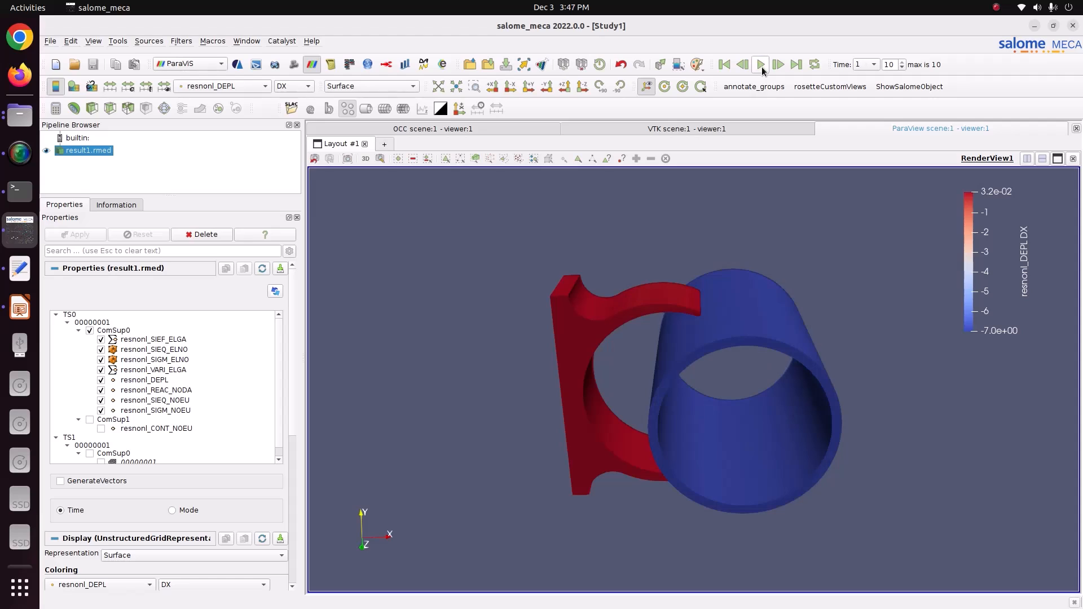
Color the model by the resnonl_REAC_NODA magnitude and play the nodal reaction animation
left_click(244, 84)
left_click(242, 99)
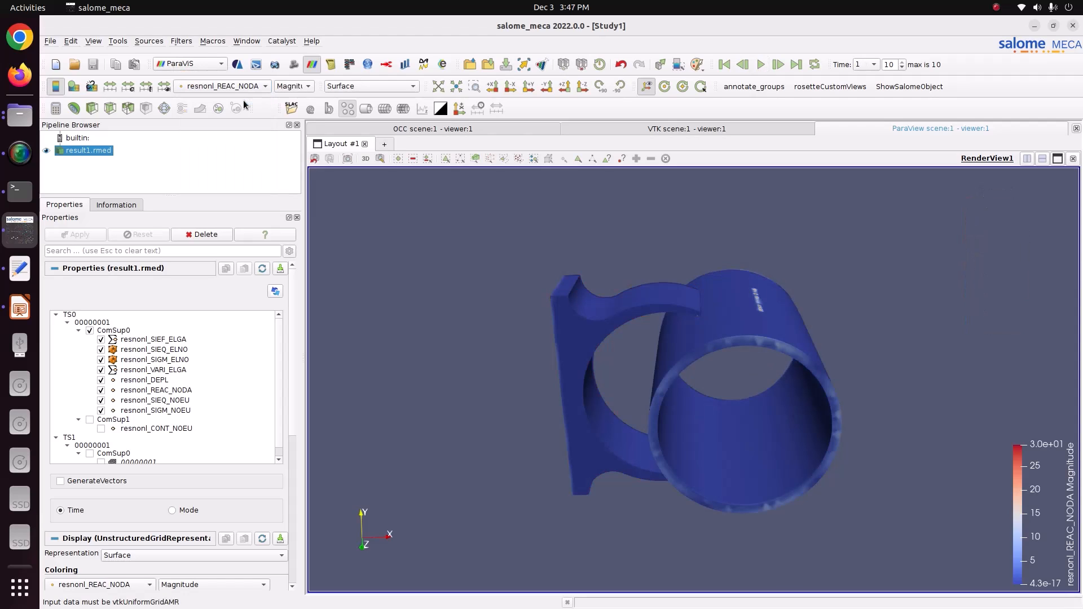
left_click(759, 66)
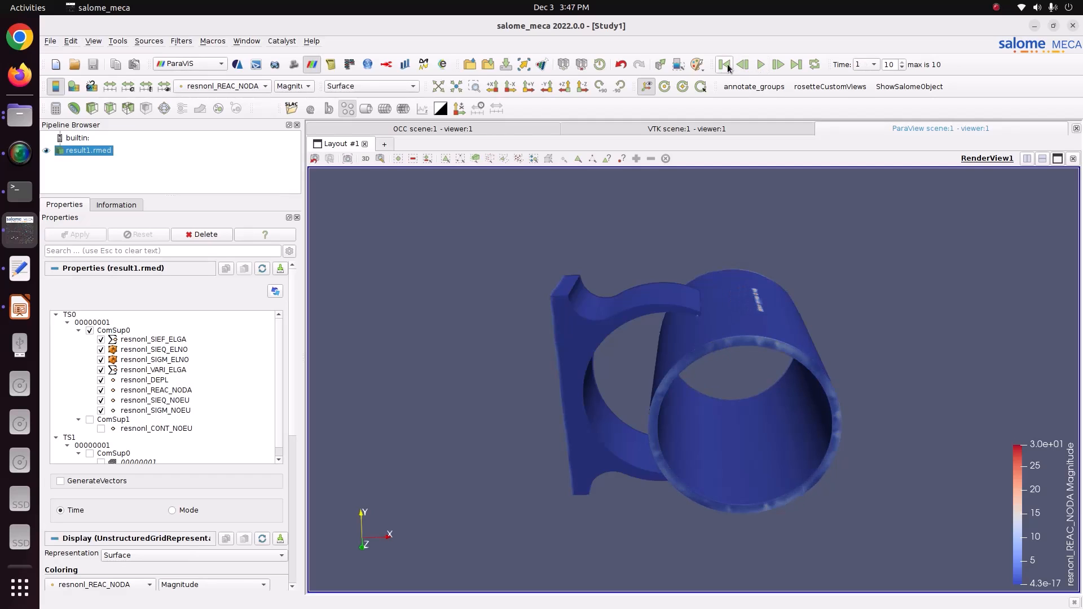
Color the model by the resnonl_SIEQ_NOEU magnitude and play the equivalent stress animation over the time steps
left_click(225, 86)
left_click(226, 88)
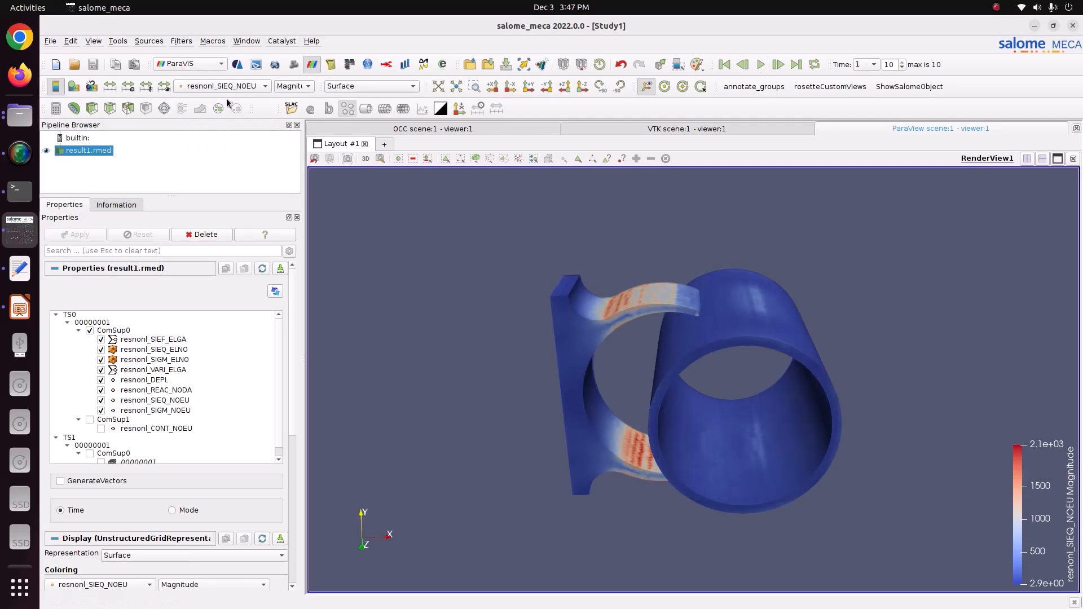
left_click(757, 68)
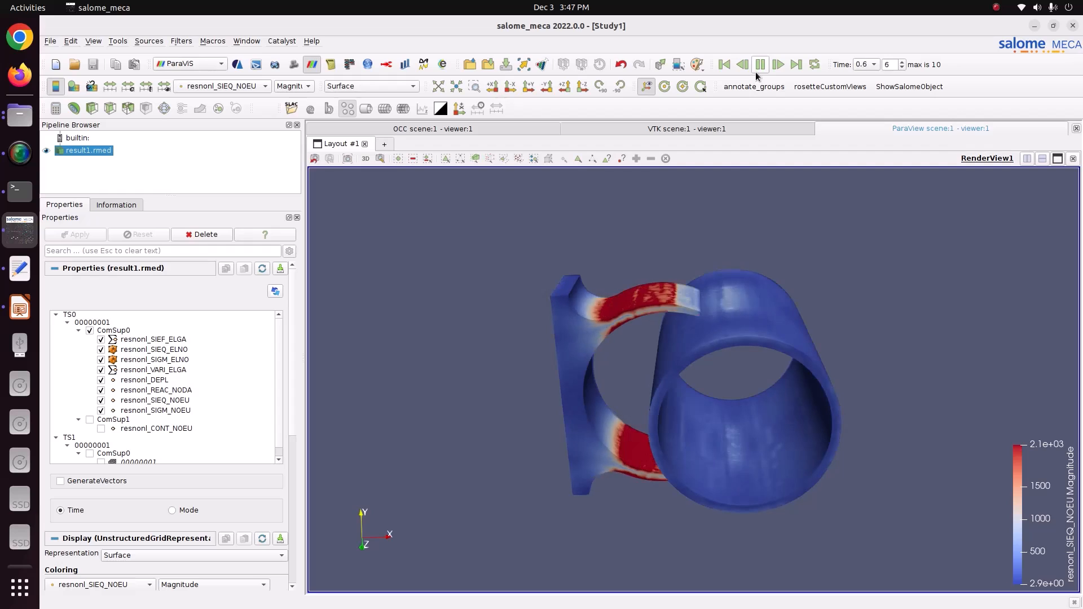
Color the model by the resnonl_SIGM_NOEU magnitude and move its color legend up beside the cylinder
left_click(221, 90)
left_click(221, 98)
left_click_drag(1032, 501, 984, 280)
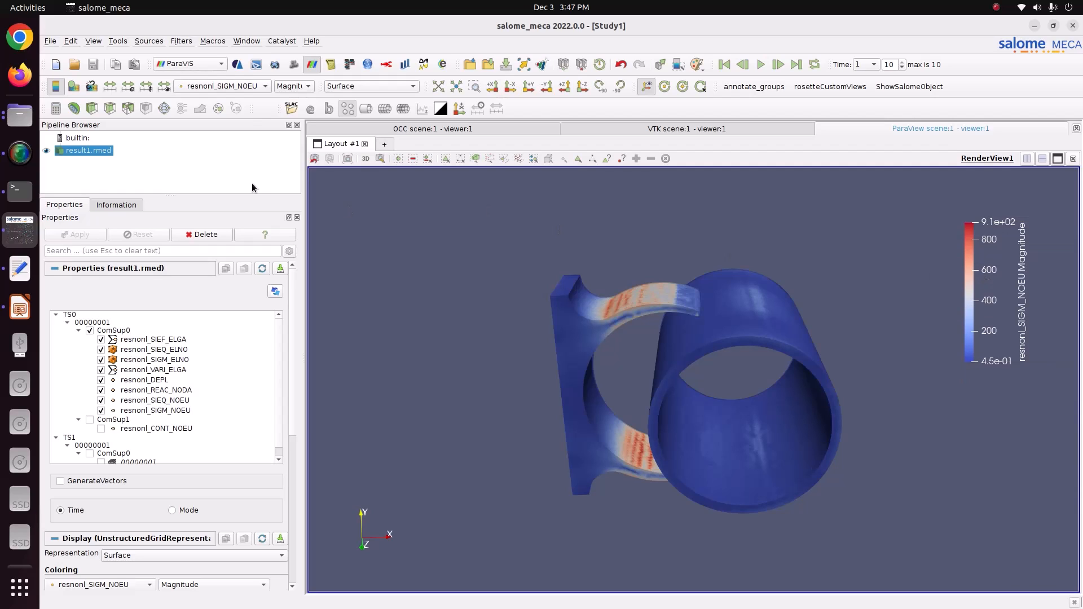
Color the model by resnonl_DEPL and apply vector generation for result1.rmed
left_click(236, 87)
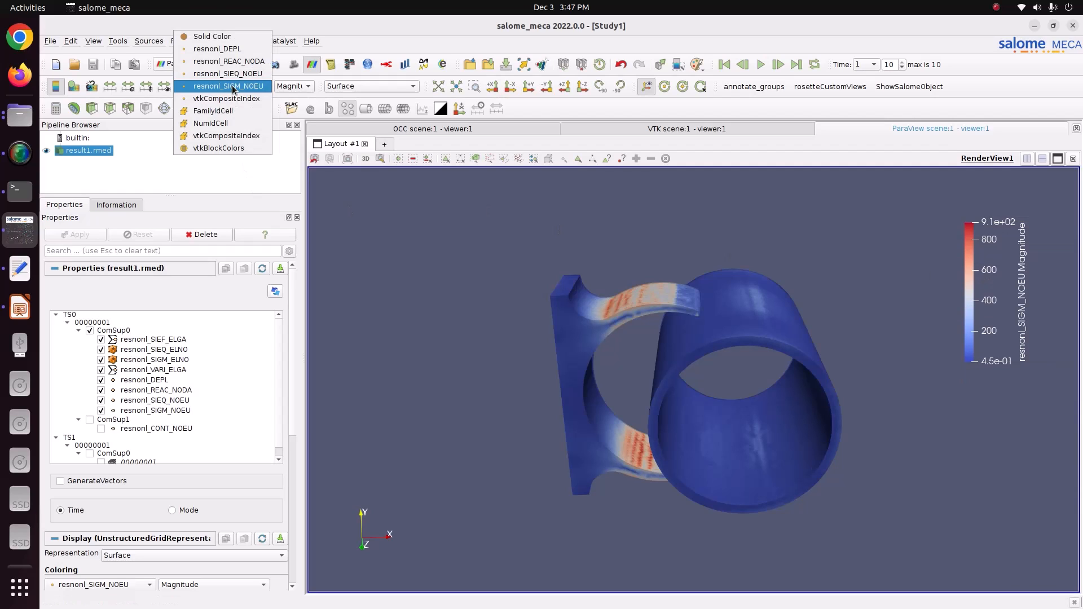
left_click(233, 49)
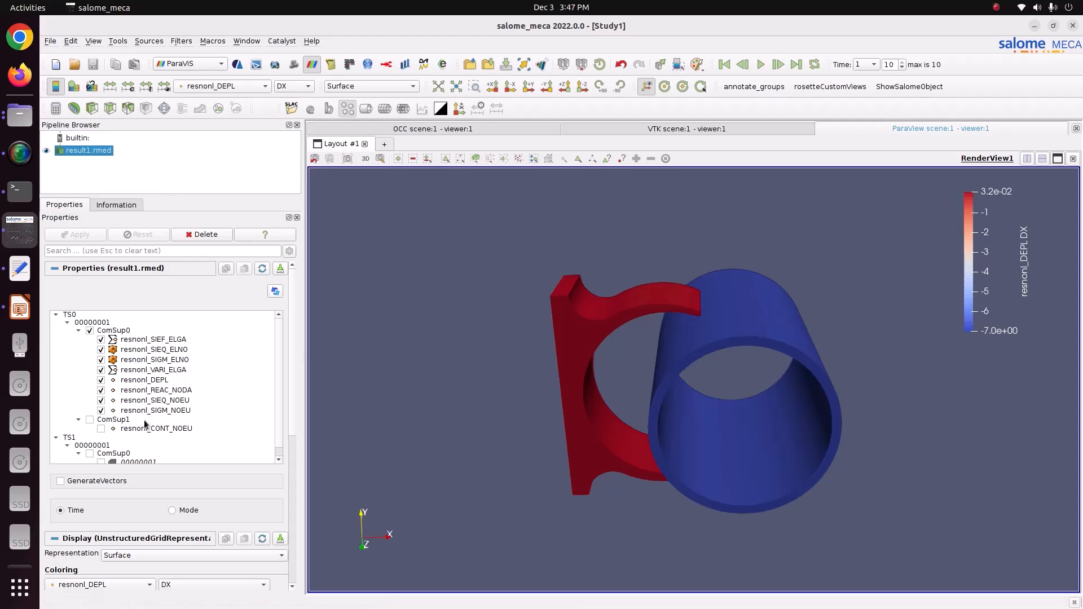
left_click(79, 480)
left_click(82, 236)
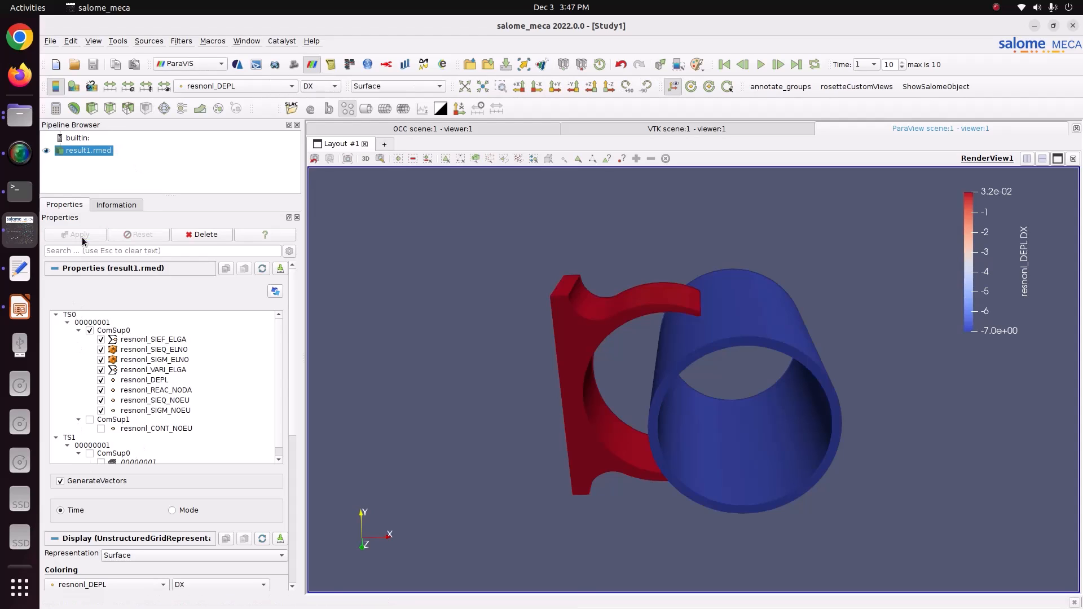
Add a Warp By Vector filter using resnonl_DEPL_Vector with scale factor 1 and play the deformed shape from the first time step
left_click(204, 107)
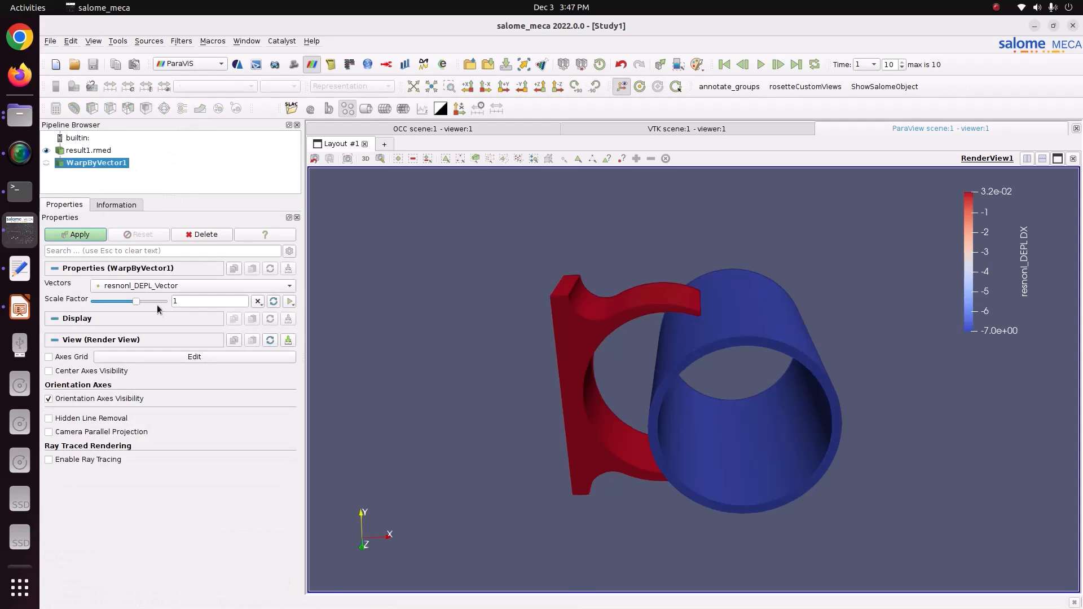
left_click(89, 236)
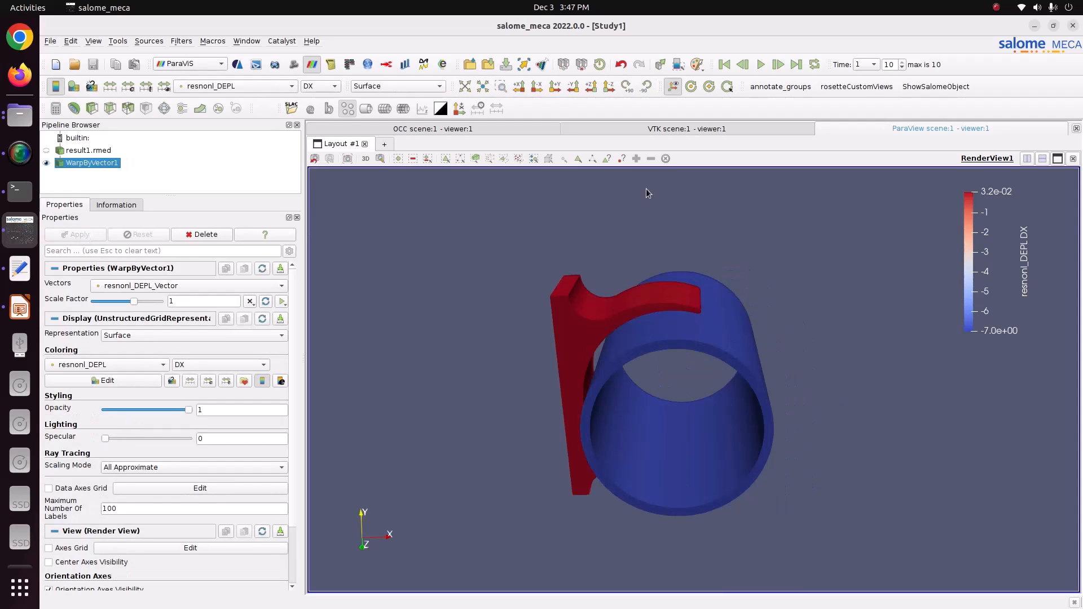
left_click(725, 64)
left_click(761, 64)
Color the warped model by the VMIS component of resnonl_SIEQ_NOEU
left_click(220, 86)
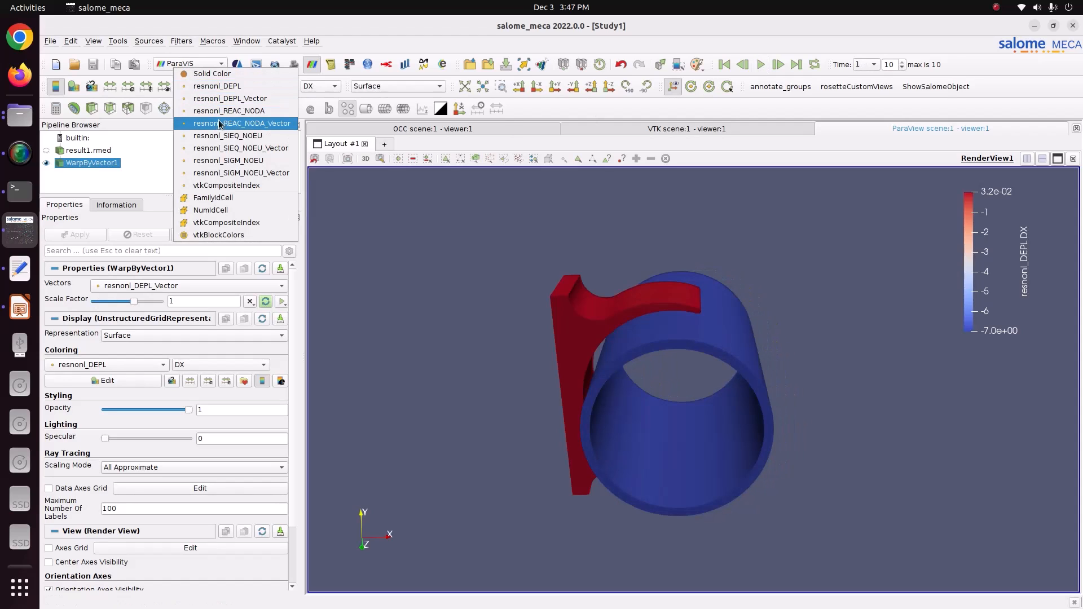
left_click(232, 136)
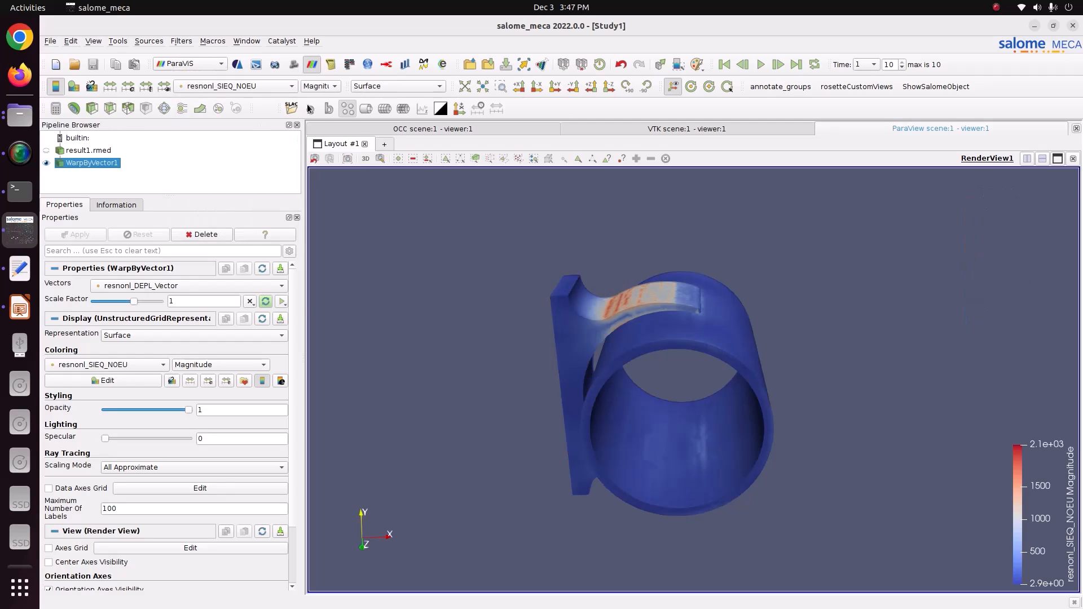
left_click(320, 85)
left_click(324, 98)
left_click_drag(530, 323, 637, 356)
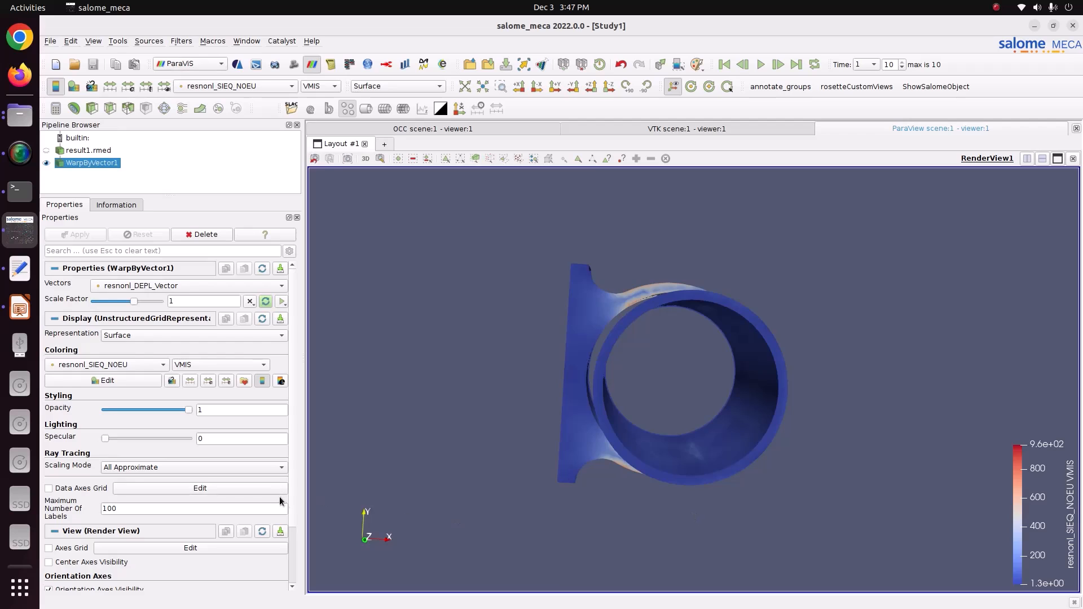
Apply the Blue to Red Rainbow color preset to the VMIS stress plot
left_click(243, 382)
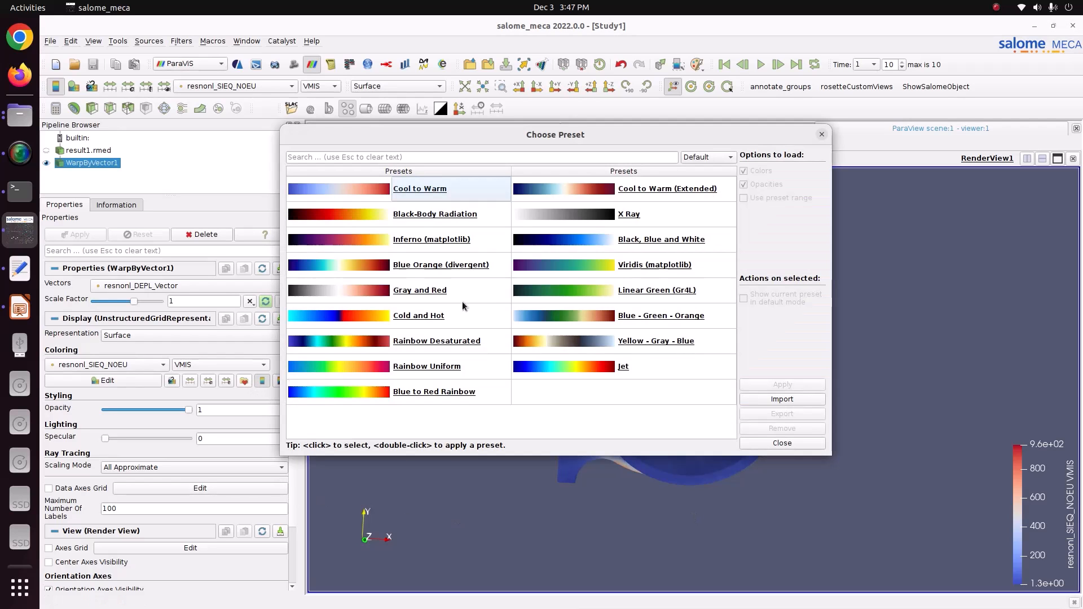
left_click(409, 393)
left_click(786, 385)
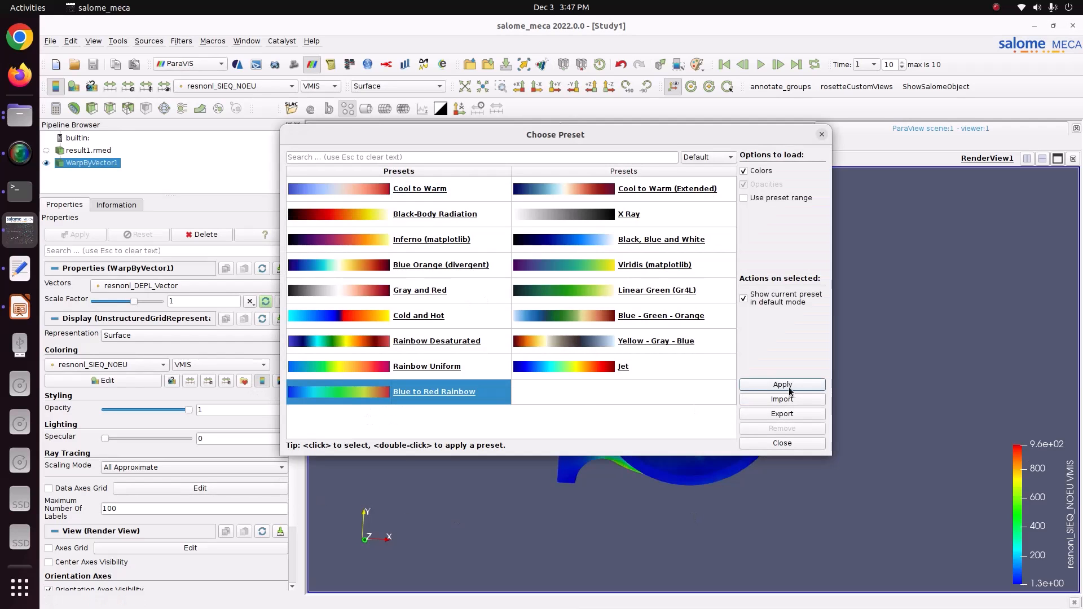
left_click(787, 442)
Set the number of table values in the VMIS color map to 12 and inspect the banded stress contours
scroll(290, 518, "down", 5)
scroll(295, 492, "up", 5)
left_click(120, 380)
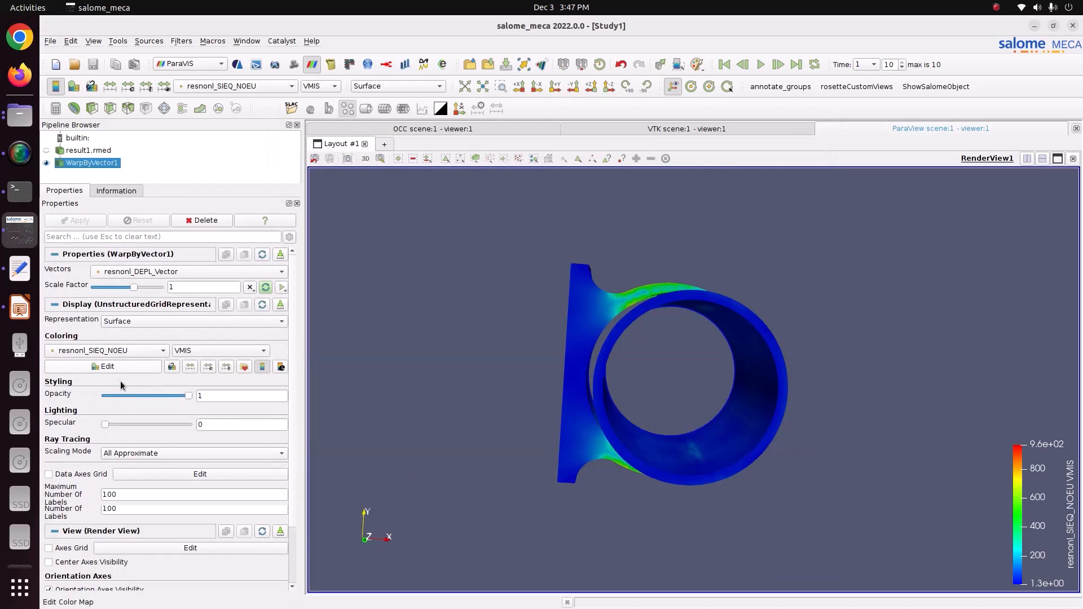
scroll(293, 577, "down", 3)
double_click(253, 567)
type("12")
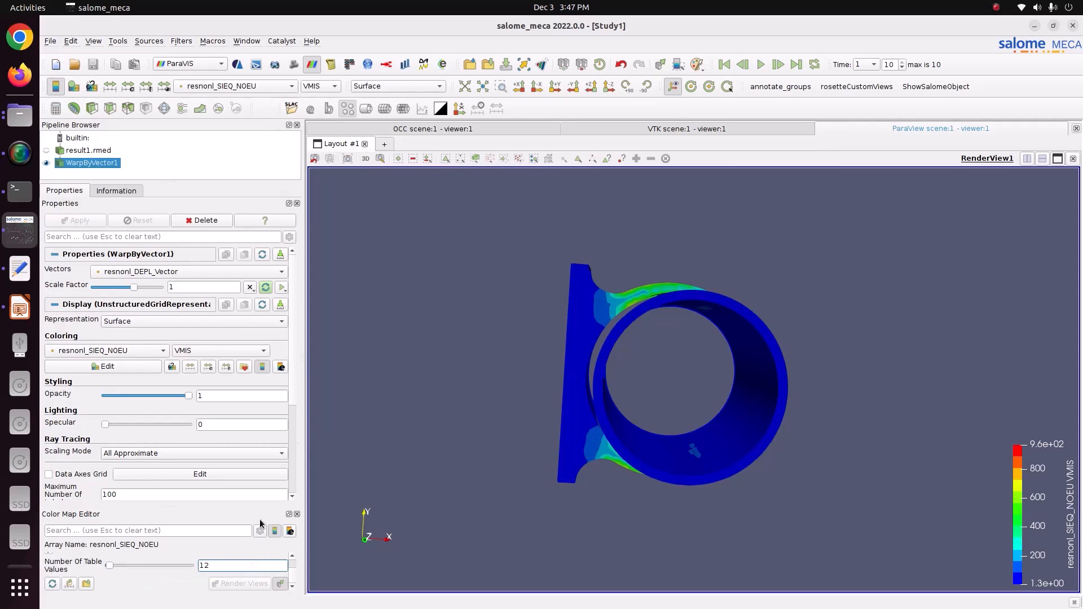
left_click_drag(577, 286, 535, 296)
left_click_drag(701, 412, 645, 318)
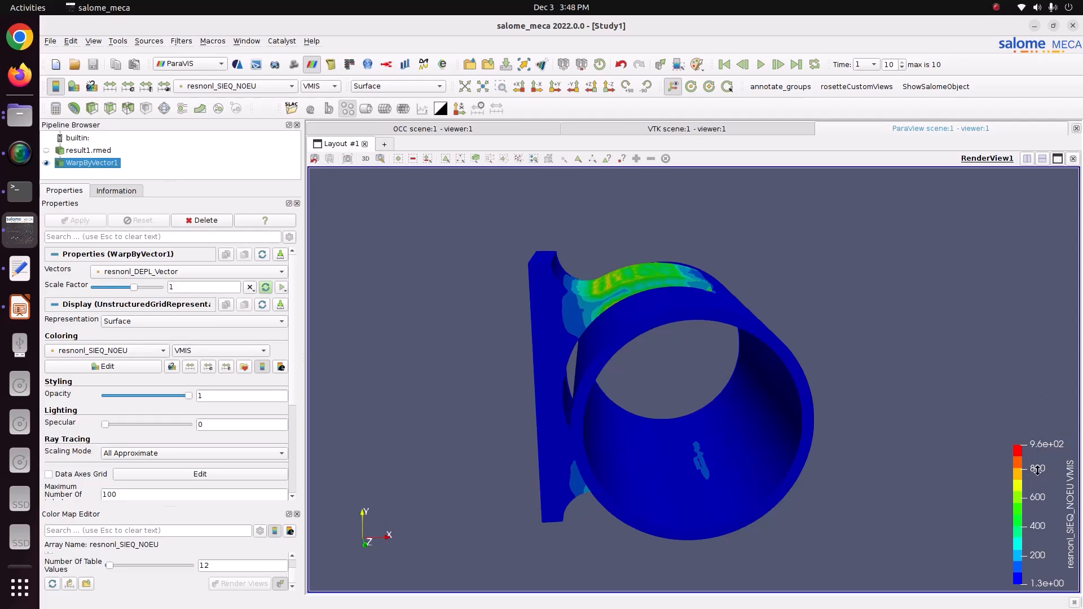
Rescale the VMIS color map to a custom range with a minimum of 800 and inspect the model
left_click(127, 86)
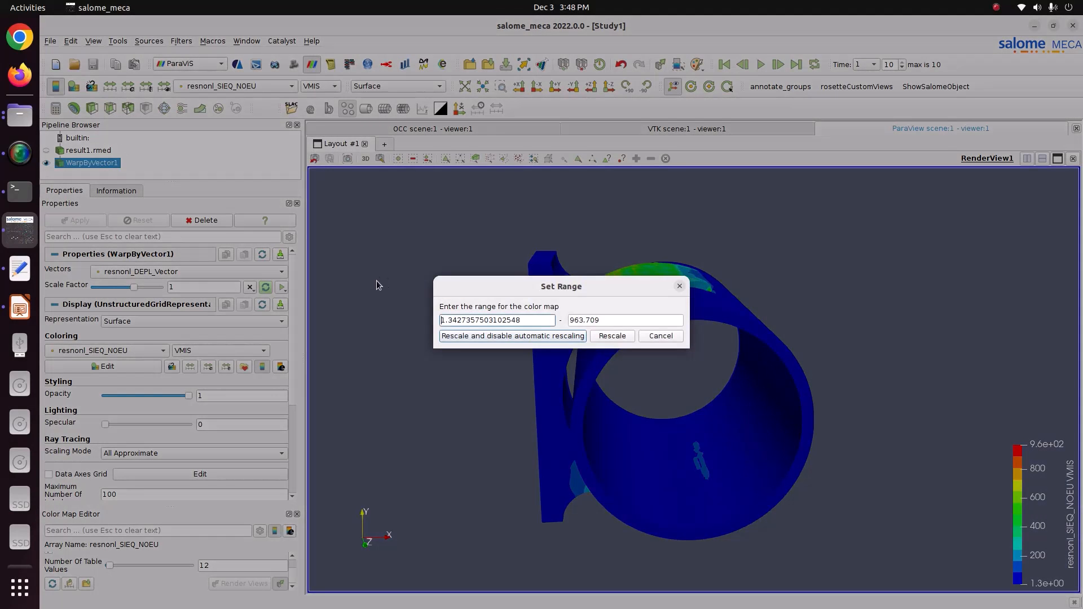
left_click_drag(531, 323, 403, 296)
type("800")
key("Return")
left_click_drag(484, 322, 511, 337)
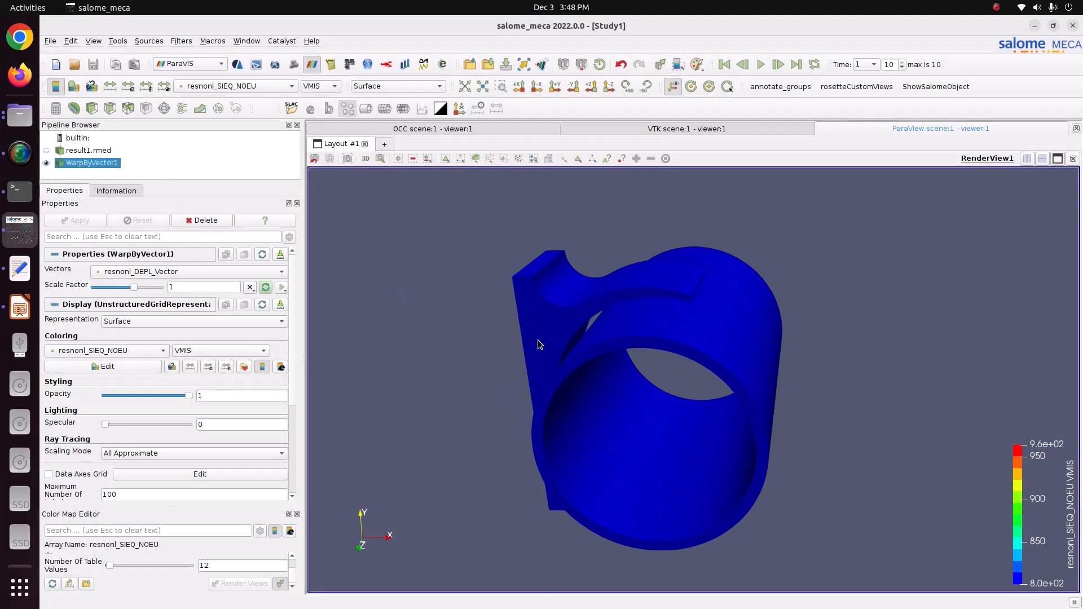
Lower the minimum of the VMIS color range to 700 and inspect the model
left_click(128, 86)
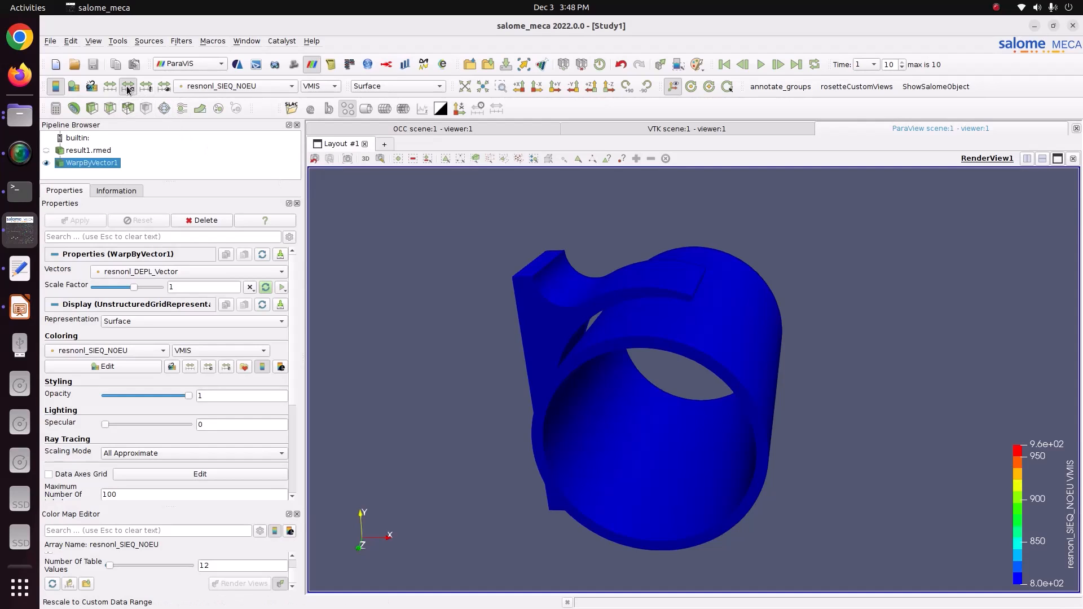
double_click(477, 325)
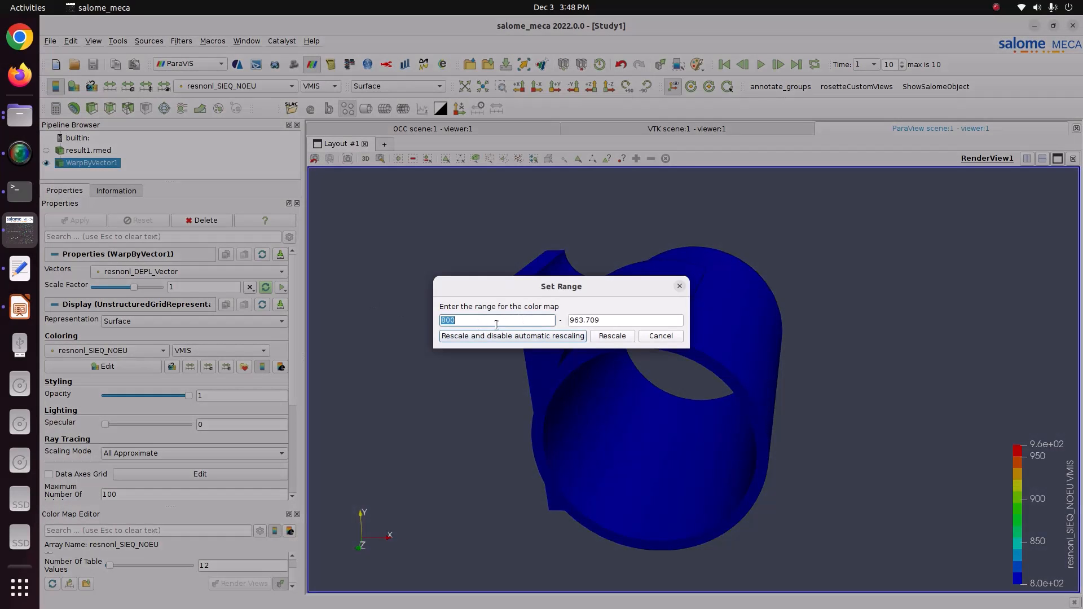
type("700")
key("Return")
left_click_drag(551, 398, 706, 415)
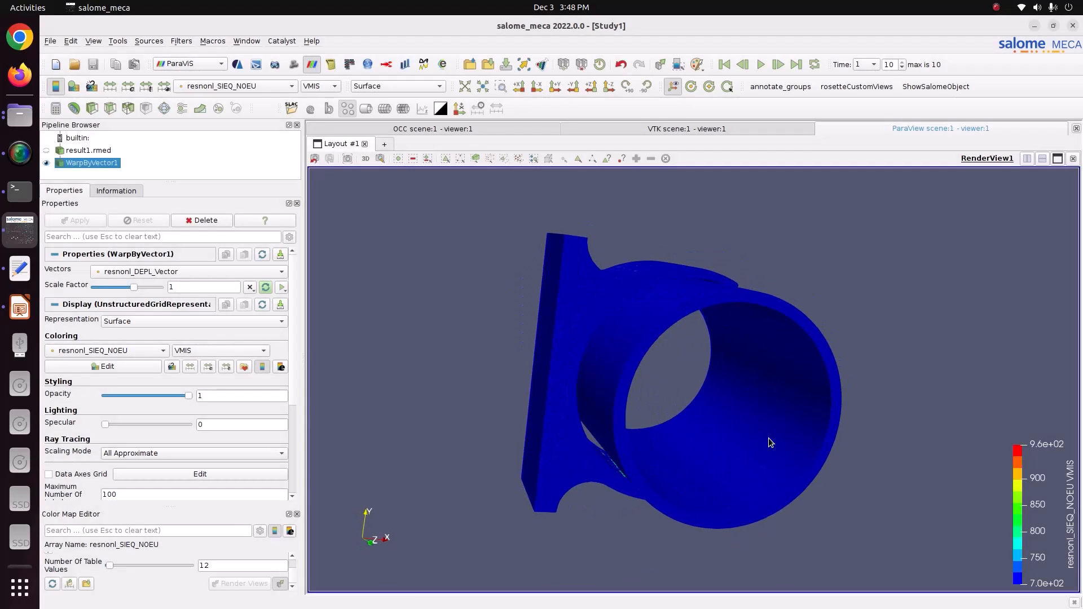
Set the maximum of the VMIS color range to 800 and inspect the clamp's upper arm
left_click(129, 86)
double_click(637, 320)
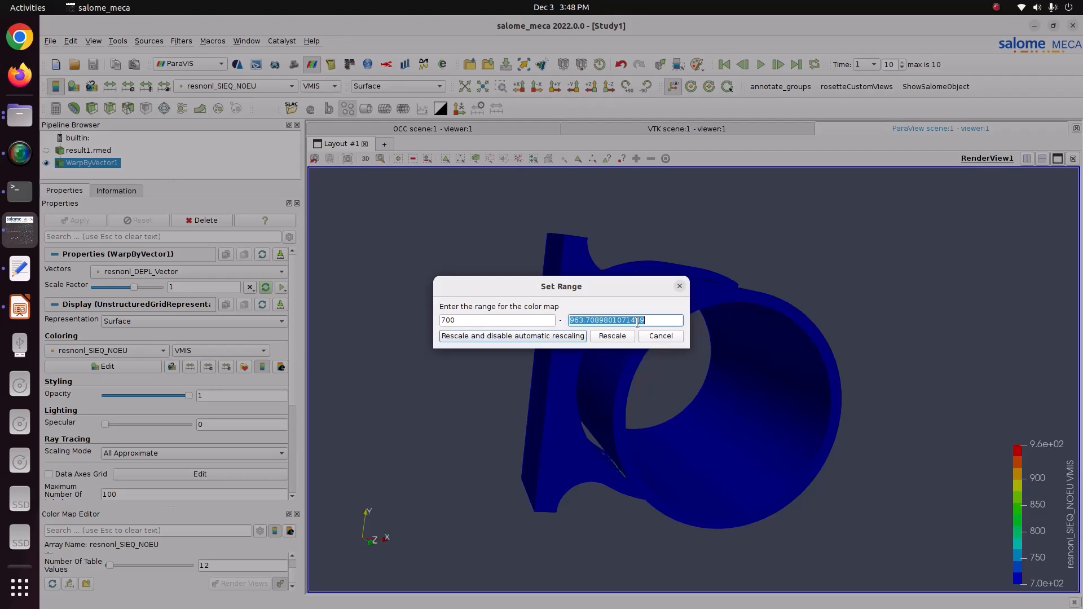
type("800")
key("Return")
left_click_drag(637, 321, 614, 337)
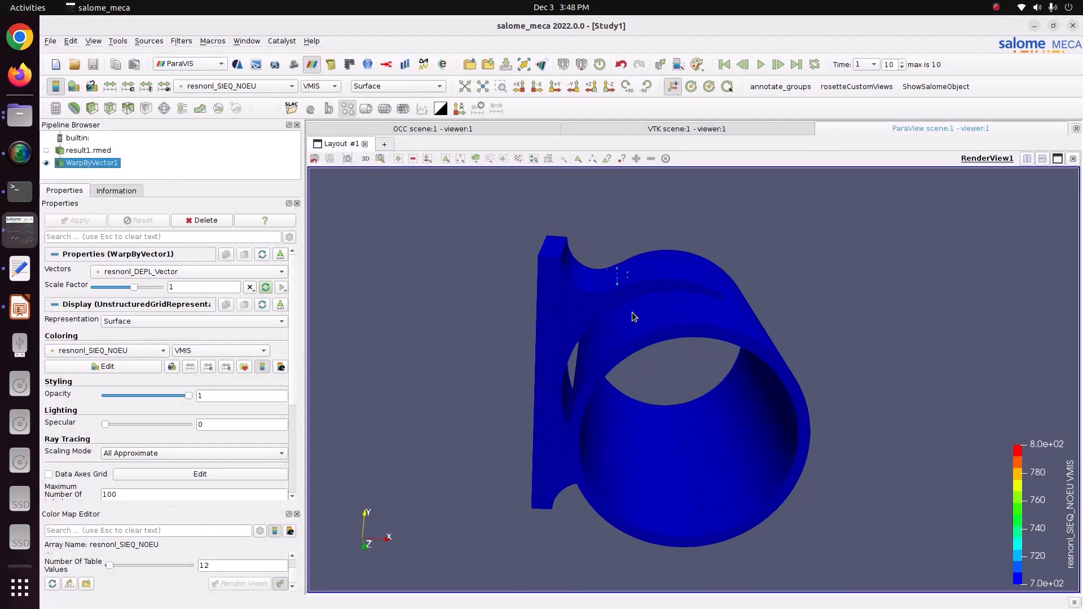
Rescale the VMIS color range to 500–600, inspect the clamp arm up close and move the color legend higher
left_click(129, 86)
type("500")
double_click(599, 324)
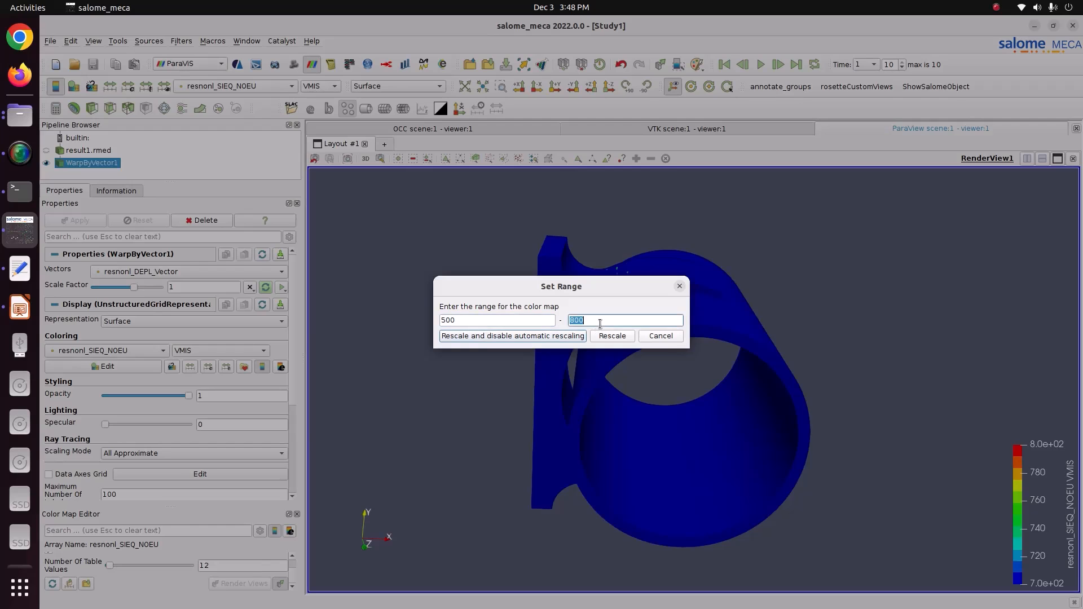
type("600")
key("Return")
left_click_drag(600, 323, 591, 246)
scroll(598, 313, "up", 5)
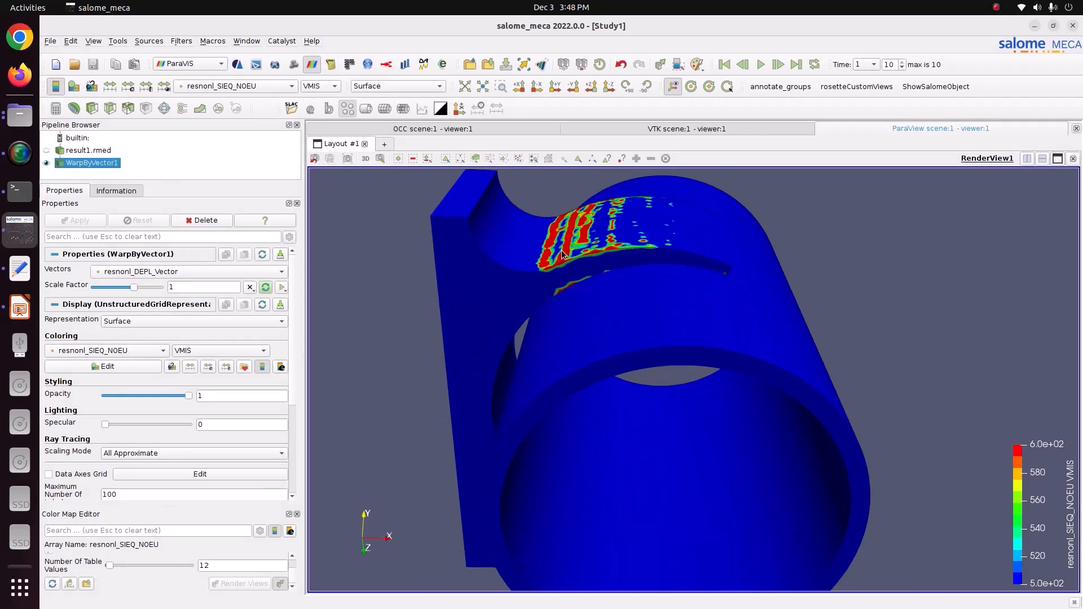
left_click_drag(583, 323, 527, 299)
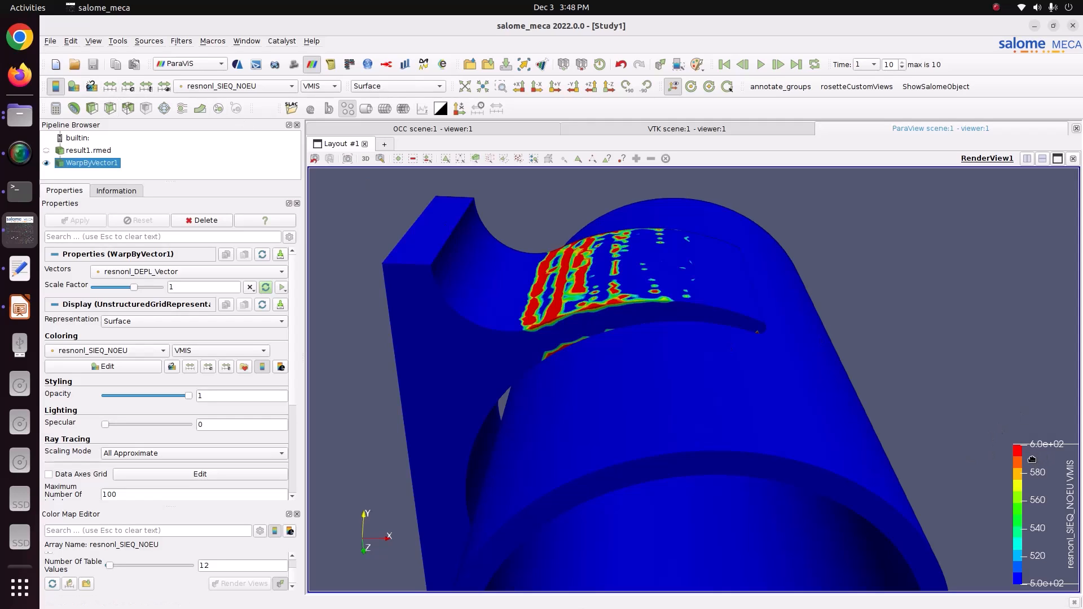
left_click_drag(1046, 459, 1002, 296)
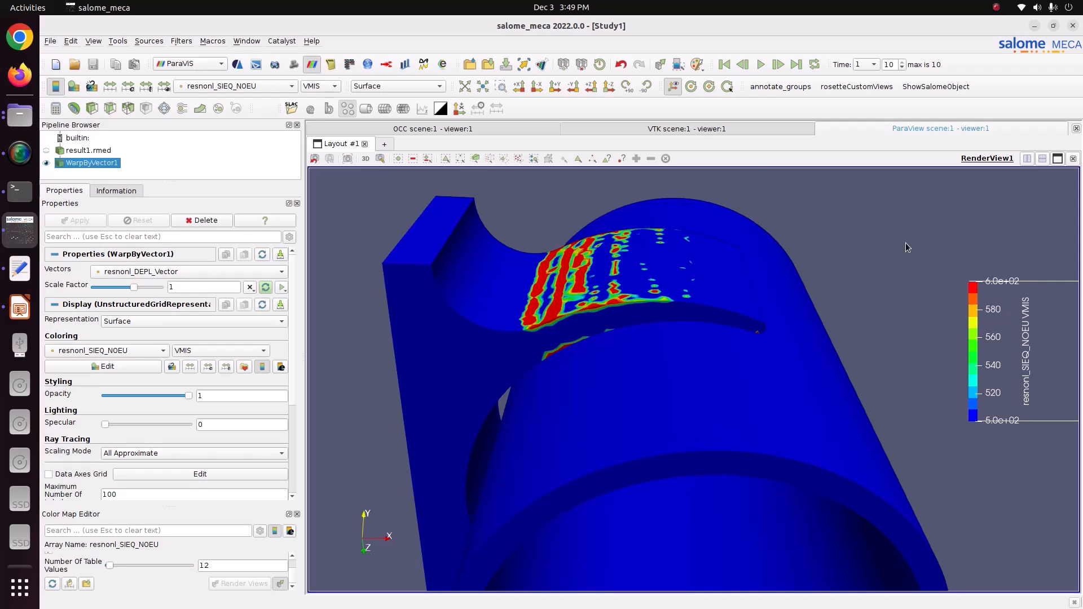
Compare the stress plots by alternating the coloring between resnonl_SIEQ_NOEU_Vector and resnonl_SIGM_NOEU magnitudes, ending on resnonl_SIGM_NOEU
left_click(249, 85)
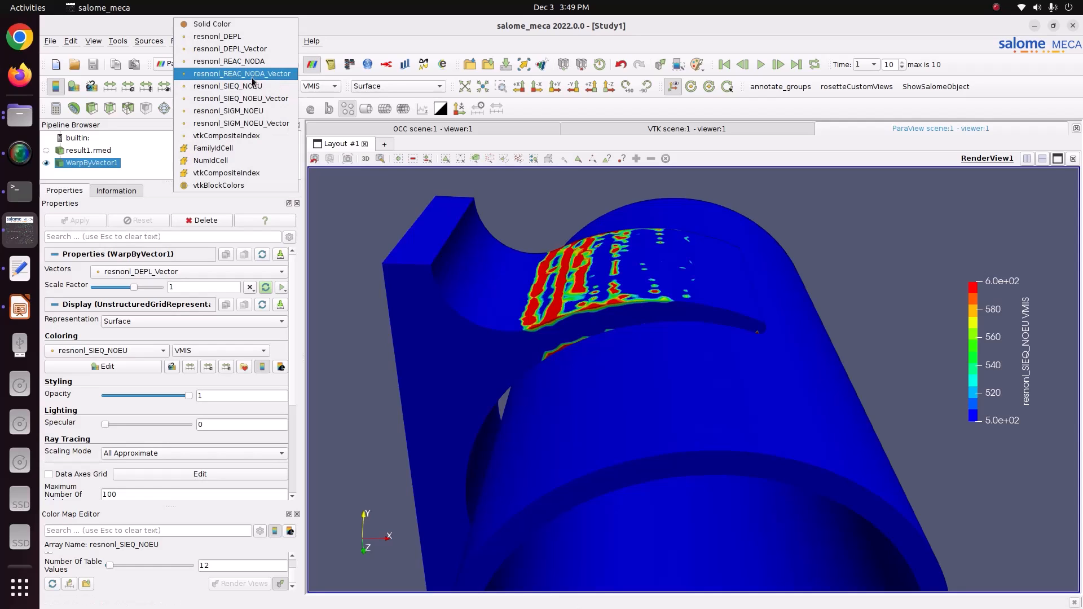
left_click(259, 99)
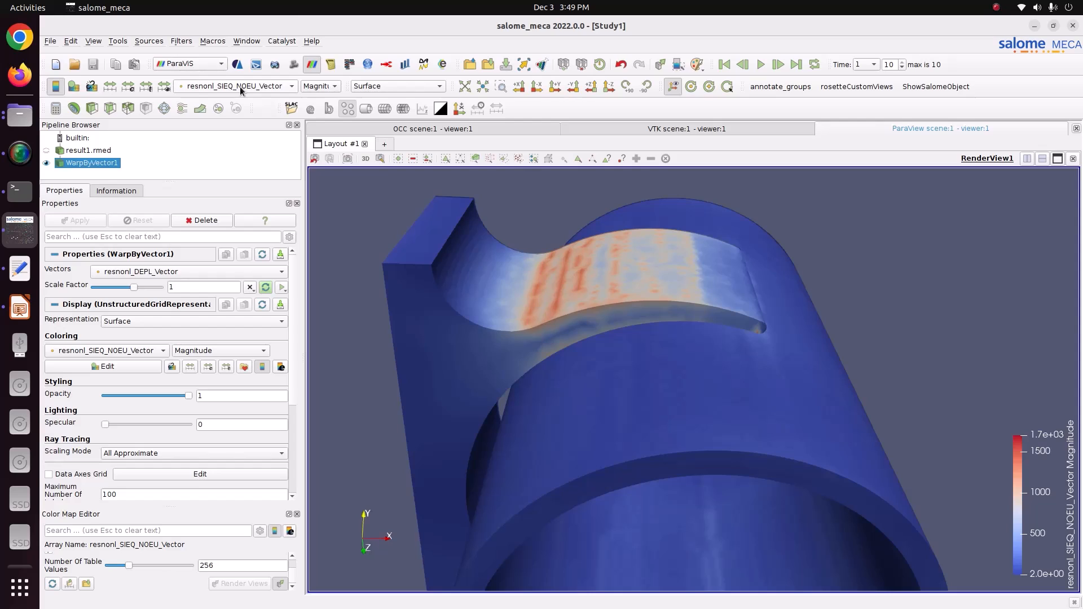
left_click(239, 87)
left_click(245, 100)
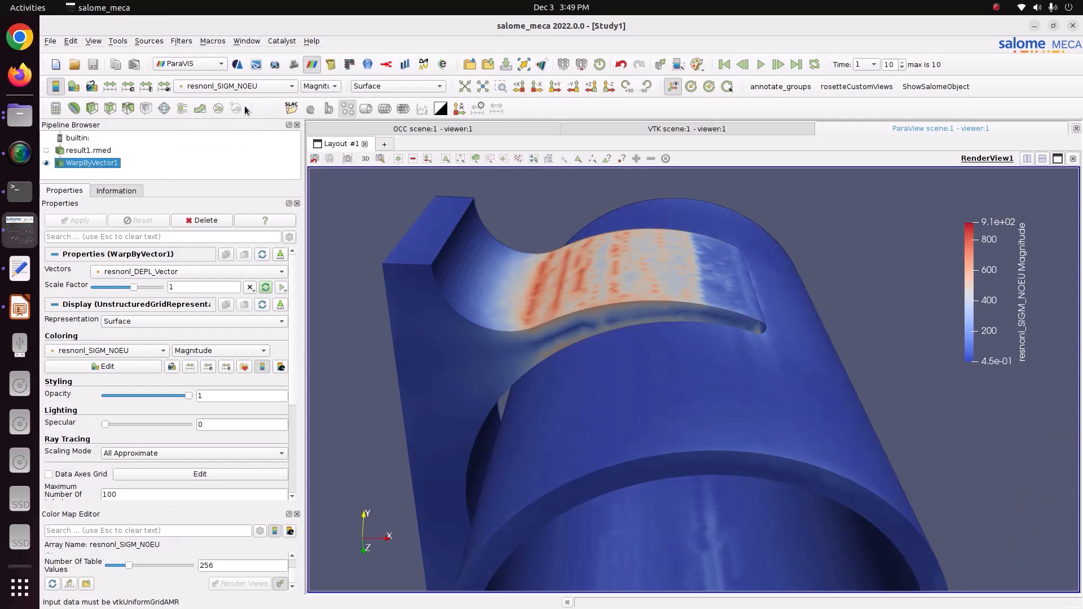
left_click(228, 87)
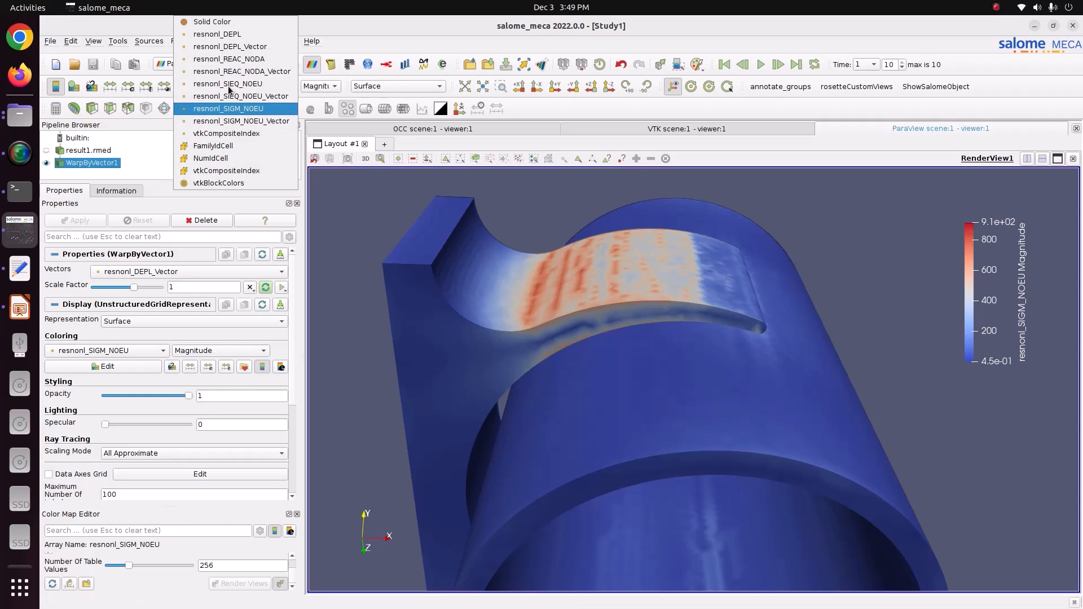
left_click(240, 96)
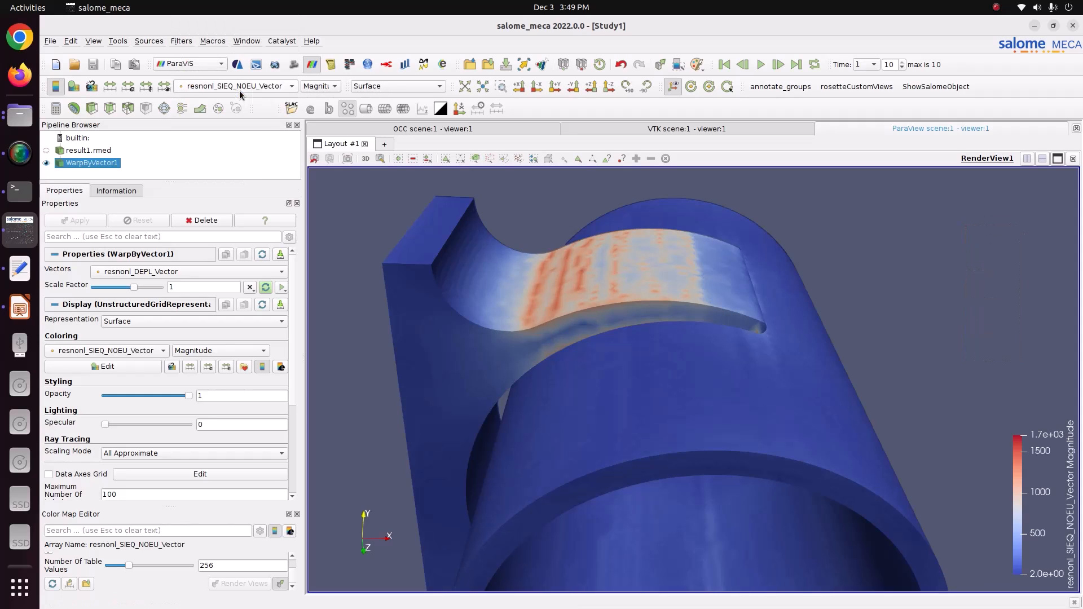
left_click(242, 91)
left_click(248, 110)
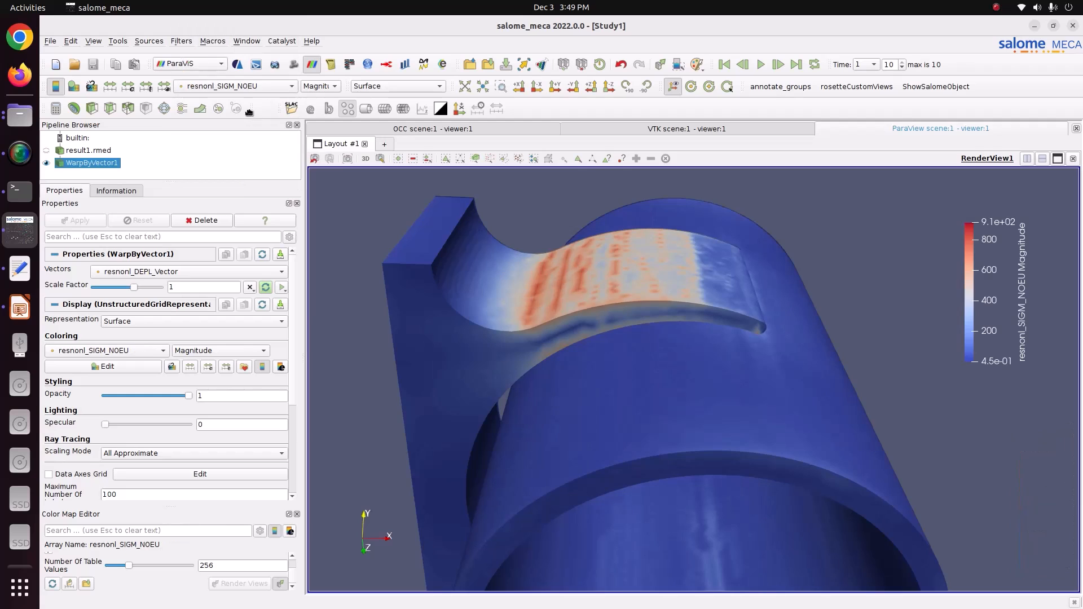
Color the warped model by resnonl_SIEQ_NOEU VMIS and play the animation from the first time step
scroll(767, 300, "down", 5)
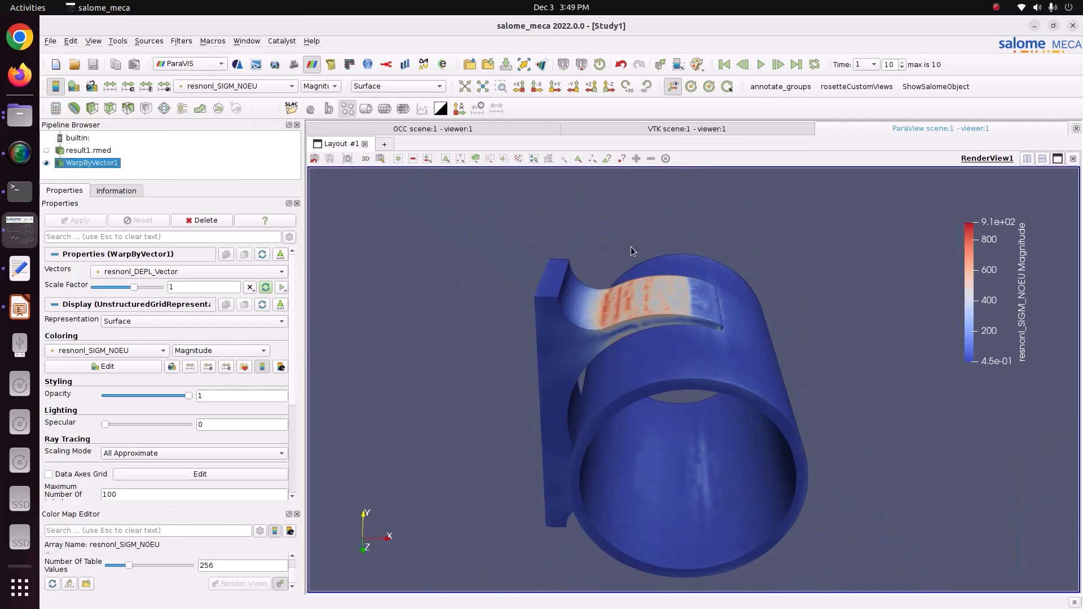
left_click(266, 86)
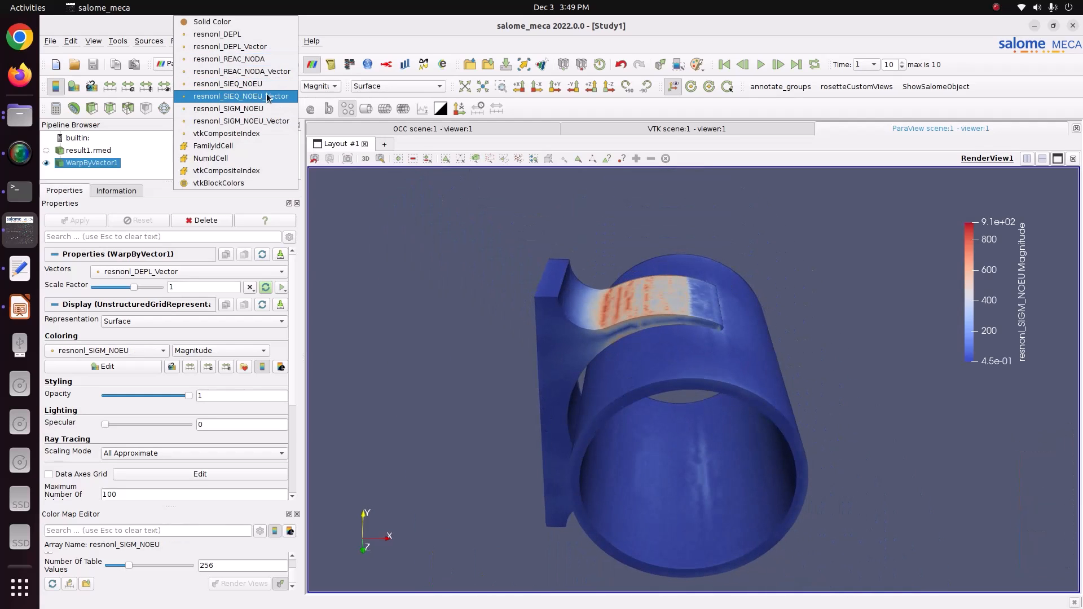
left_click(262, 85)
left_click_drag(645, 327, 722, 173)
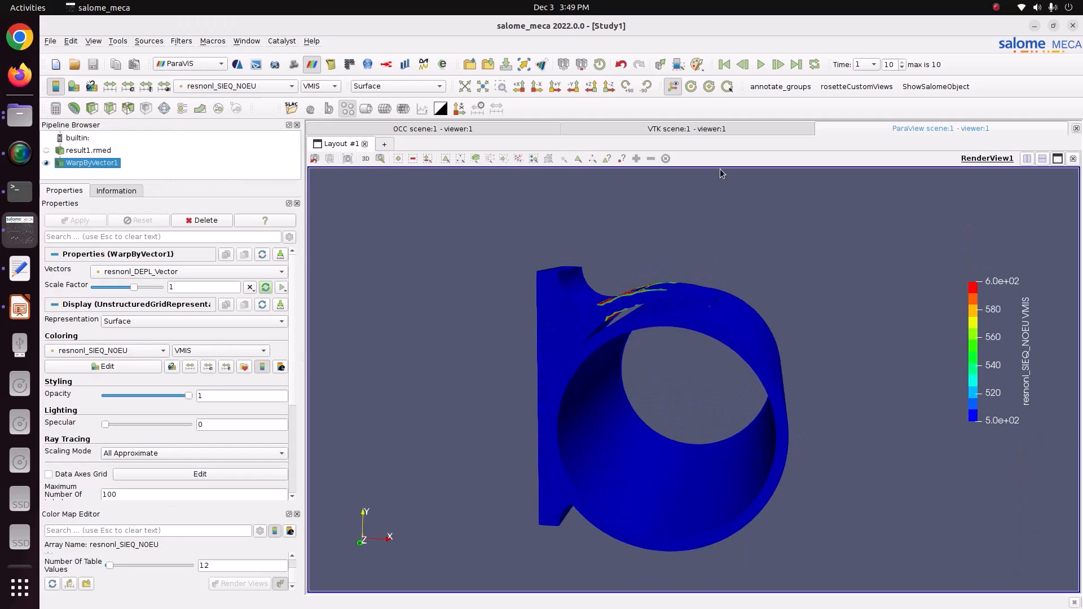
left_click(727, 63)
left_click(761, 65)
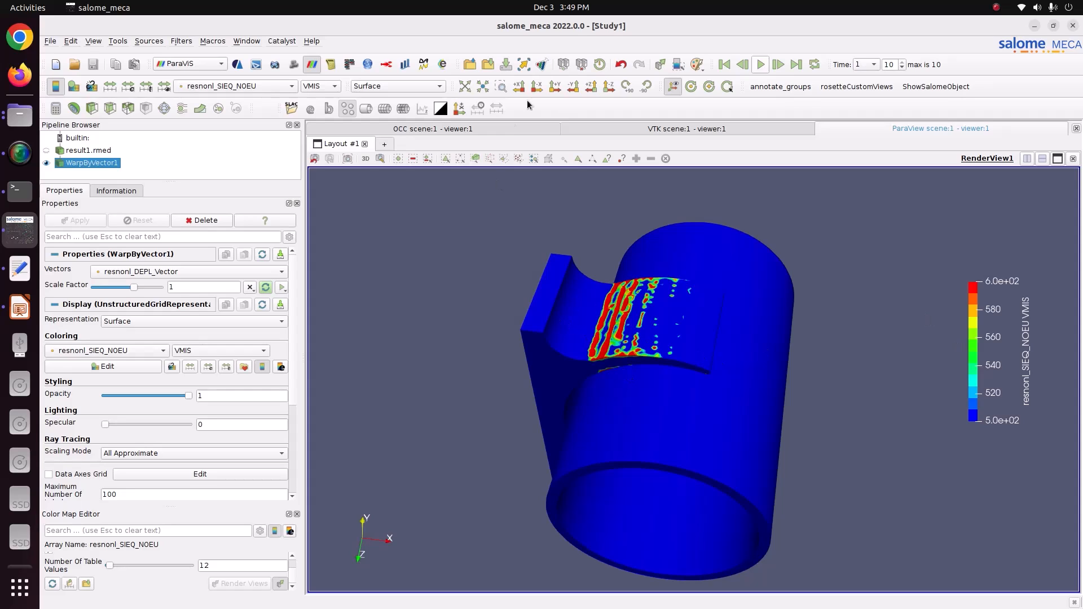
Return to the first time step and compare the coloring between resnonl_SIGM_NOEU magnitude and resnonl_SIEQ_NOEU VMIS, ending on VMIS
left_click(724, 65)
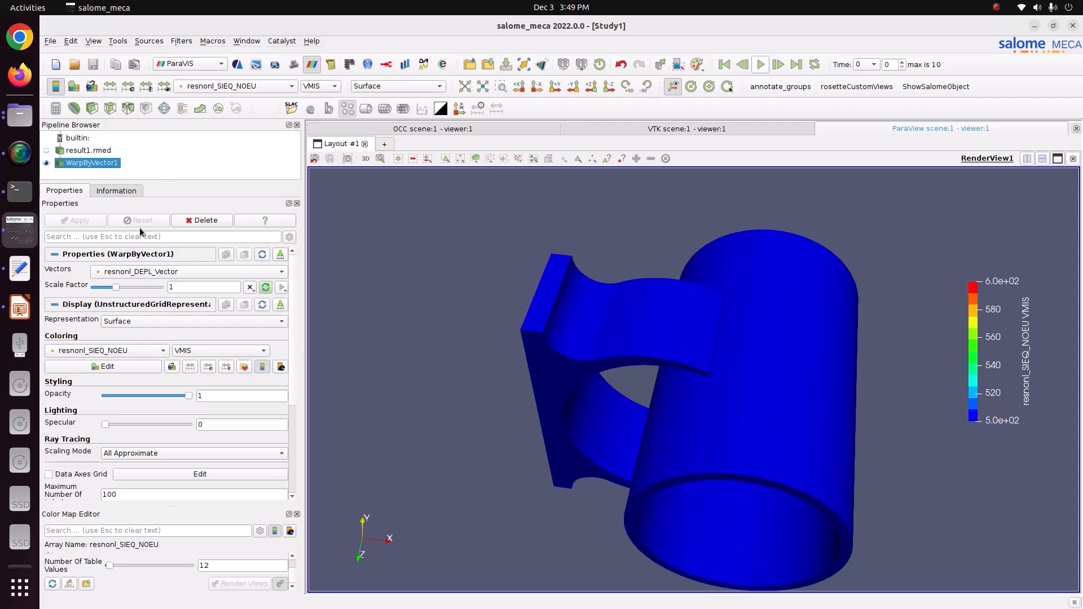
left_click_drag(482, 395, 533, 392)
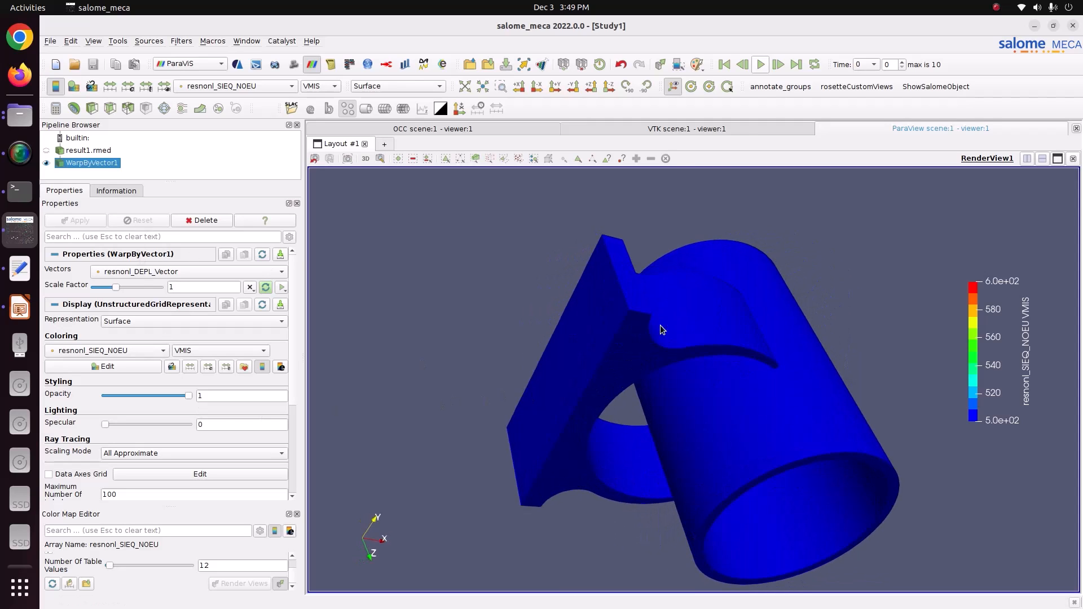
mouse_move(593, 372)
left_mouse_down()
mouse_move(657, 392)
mouse_move(584, 361)
left_mouse_up()
left_click(194, 85)
left_click(220, 127)
left_click_drag(498, 303, 696, 324)
left_click(237, 85)
left_click(220, 112)
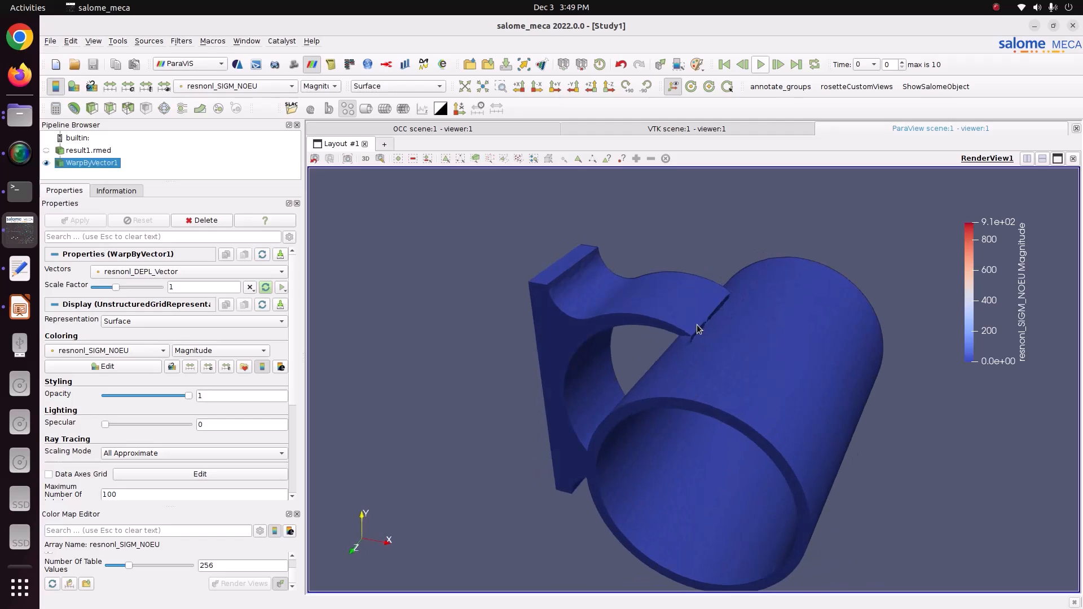
left_click(243, 86)
left_click(246, 87)
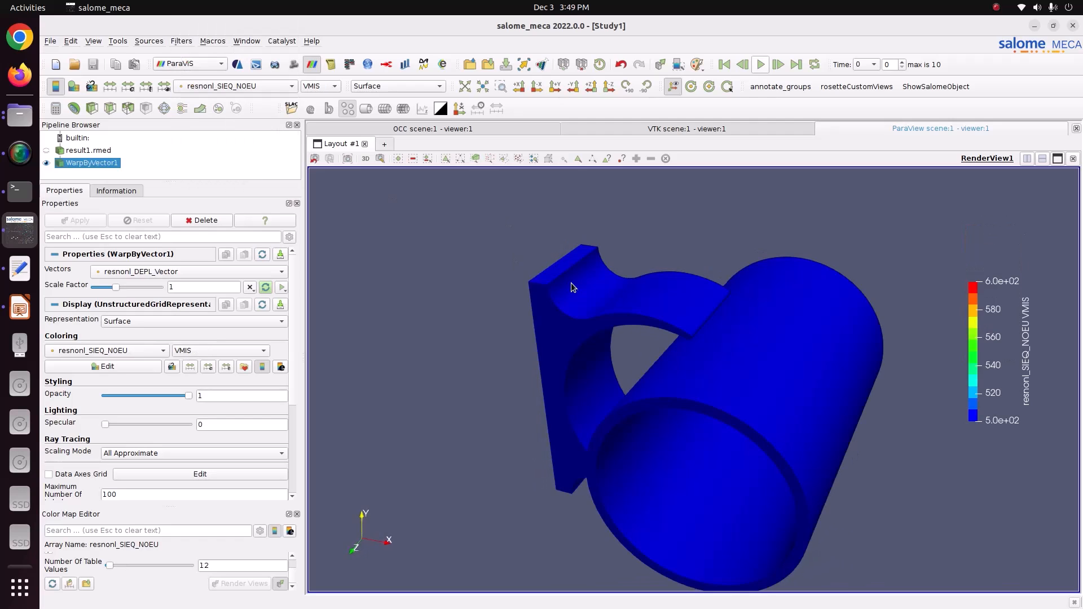
Replay the VMIS stress animation from a new viewing angle and return to time 0
left_click_drag(571, 283, 594, 297)
left_click(760, 64)
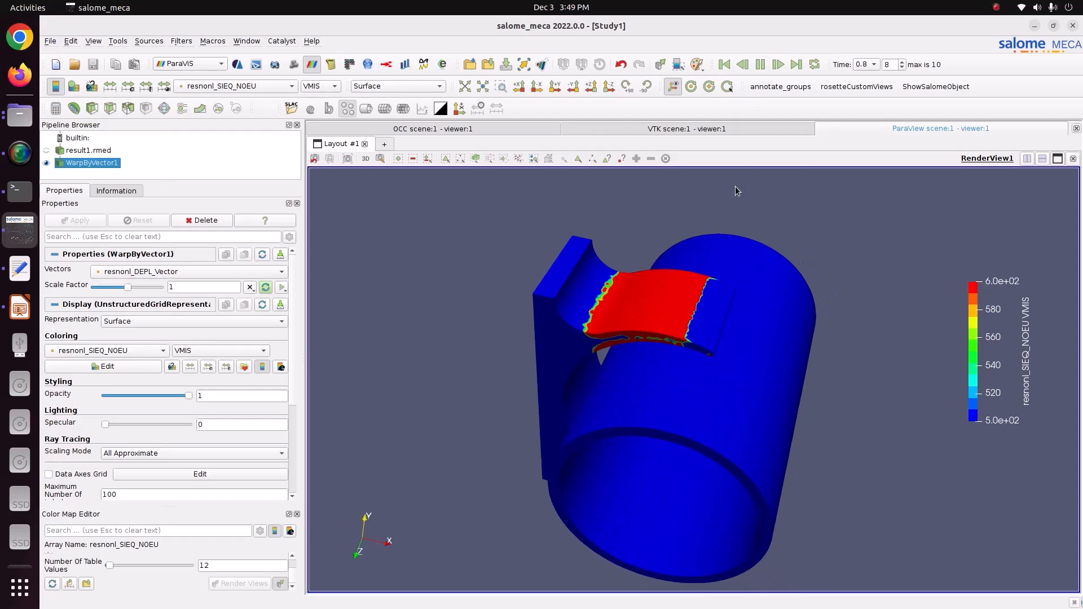
left_click(723, 64)
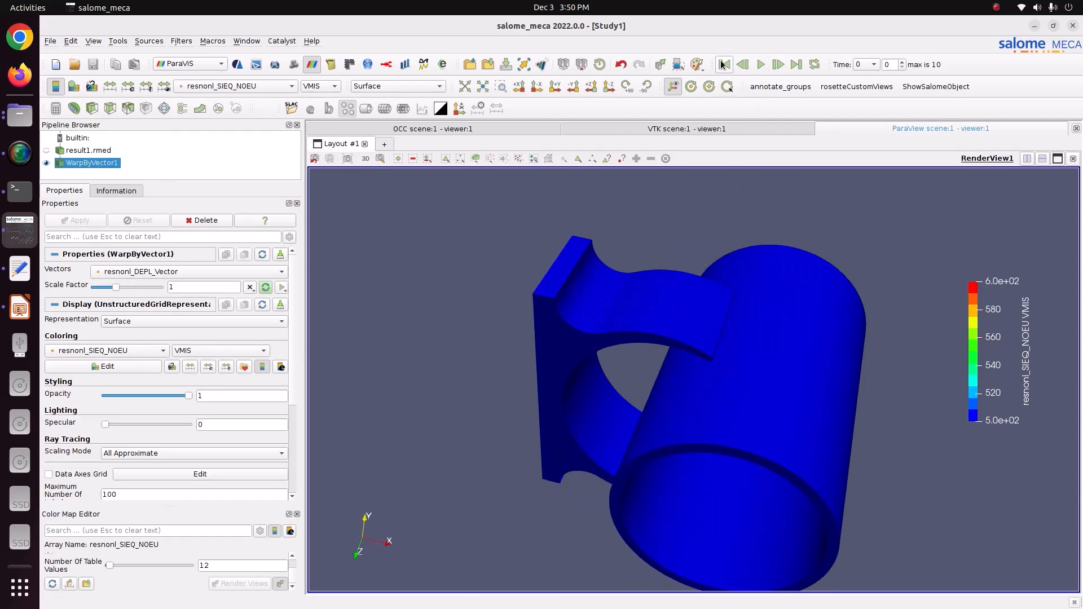
Advance the results to time 0.4 and move the VMIS color legend higher and farther away from the cylinder
left_click(777, 64)
left_click(778, 64)
left_click(778, 64)
left_click(778, 64)
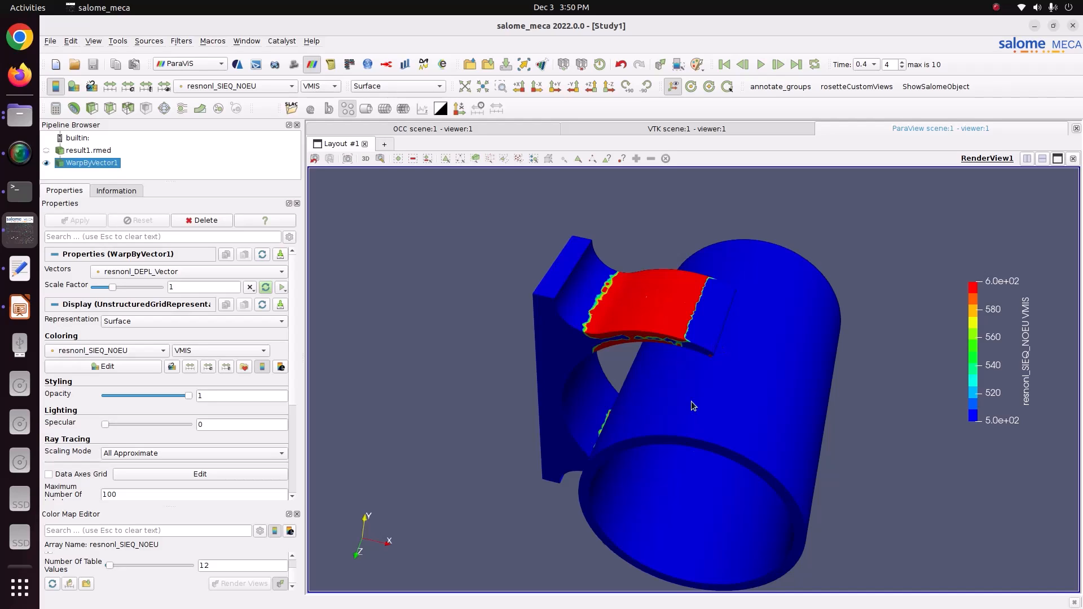
left_click_drag(986, 379, 1009, 337)
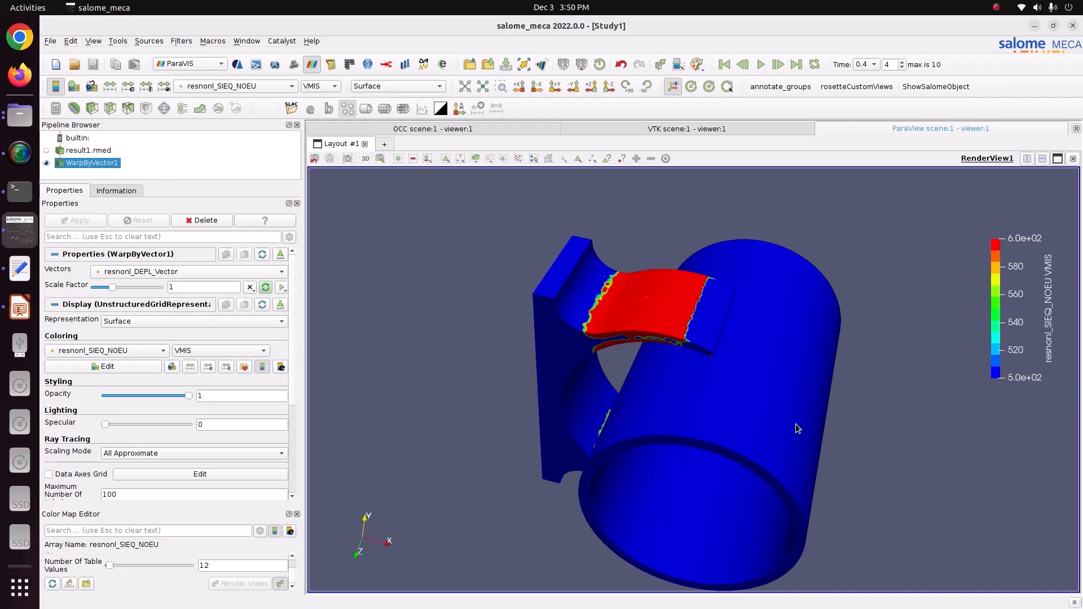